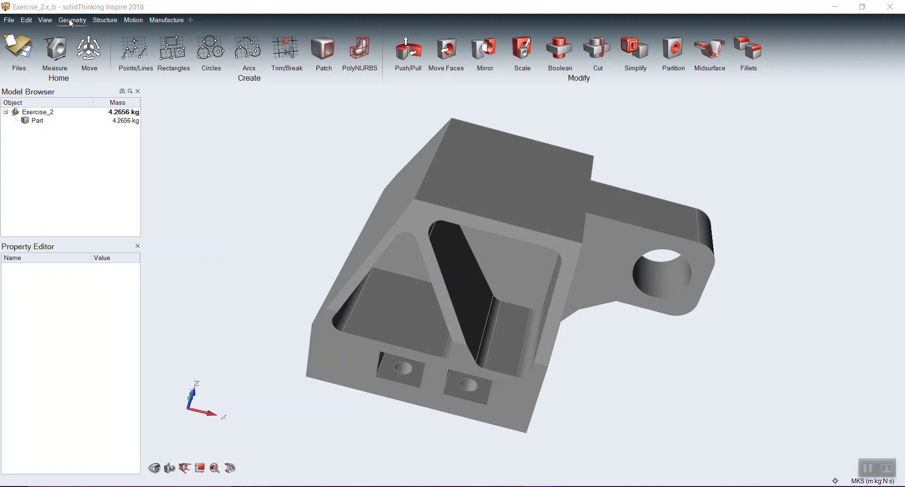
# Look through the Structure, Motion, Manufacture and Geometry tabs, then switch to the Exercise_7 window
pyautogui.click(105, 22)
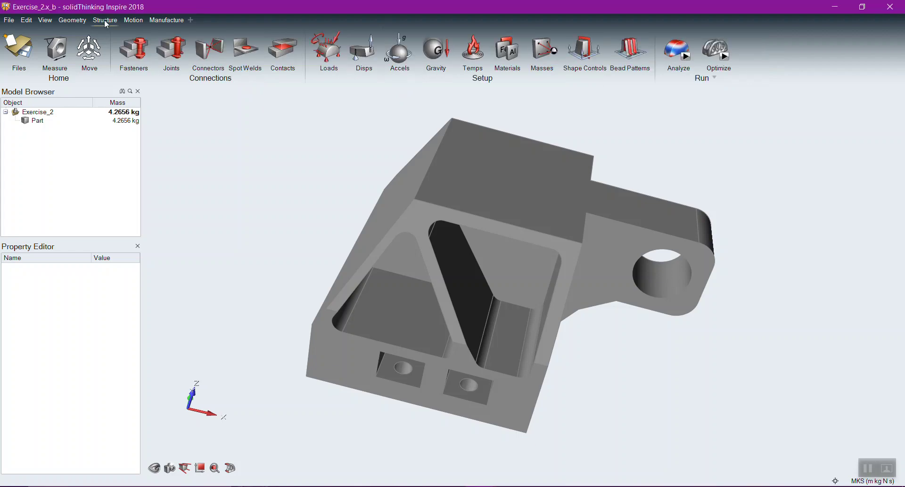
pyautogui.click(132, 21)
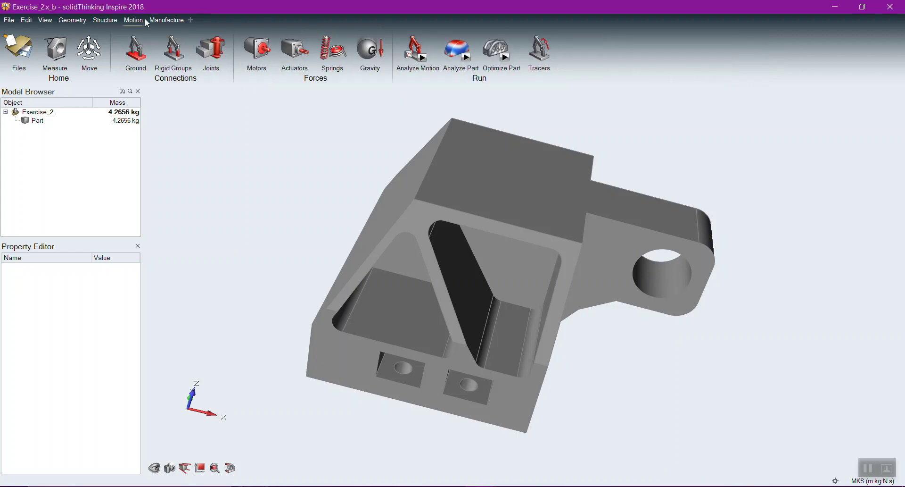
pyautogui.click(166, 21)
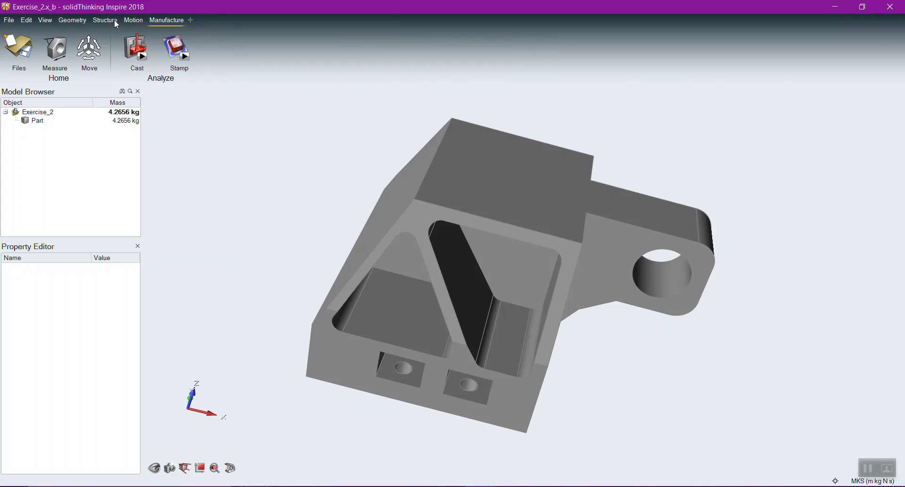
pyautogui.click(74, 21)
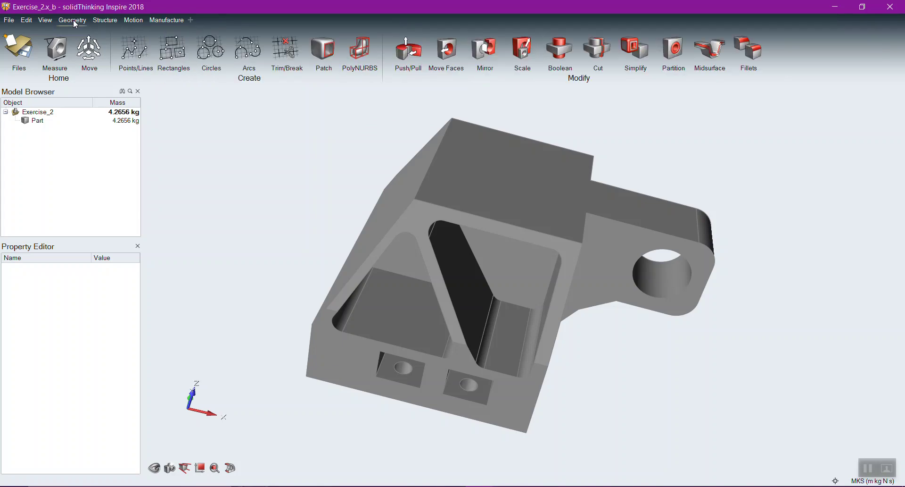
pyautogui.moveTo(479, 485)
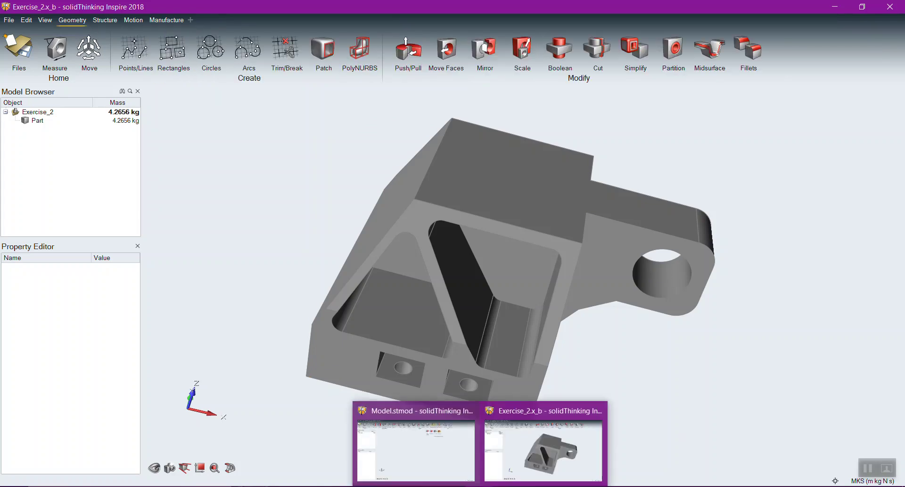
pyautogui.click(461, 468)
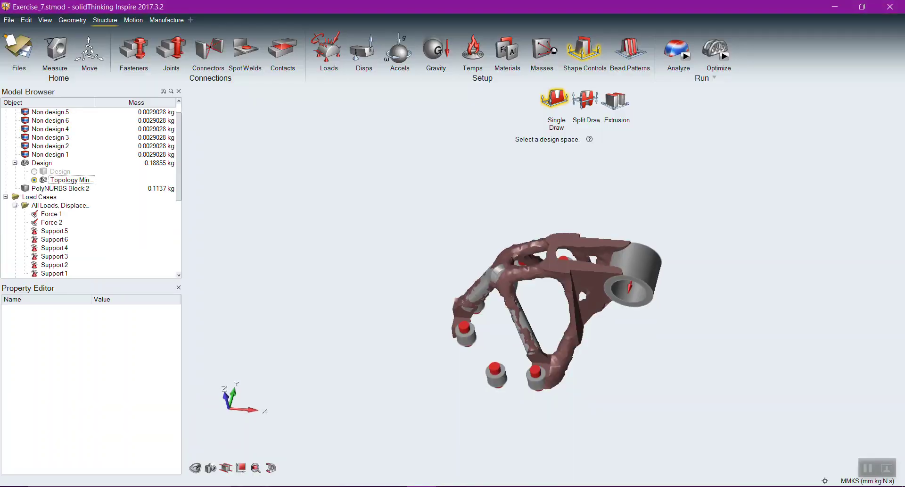
# Reopen Exercise_2.x_b from Recent Files, discarding changes to the current model
pyautogui.click(9, 20)
pyautogui.click(122, 46)
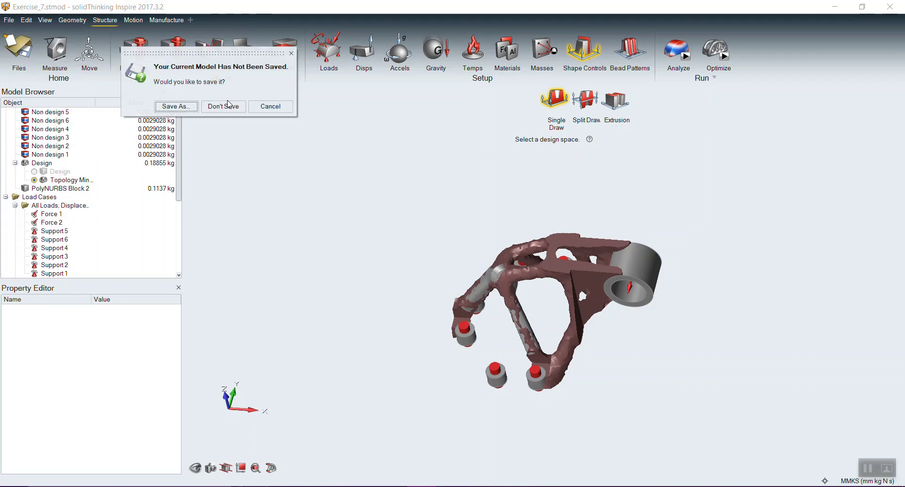
pyautogui.click(230, 106)
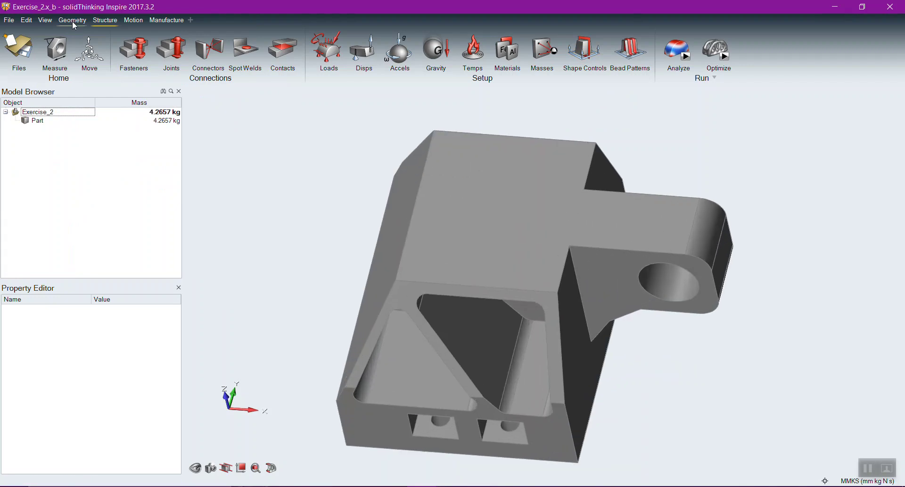
# Create a new empty model from the File menu
pyautogui.click(70, 20)
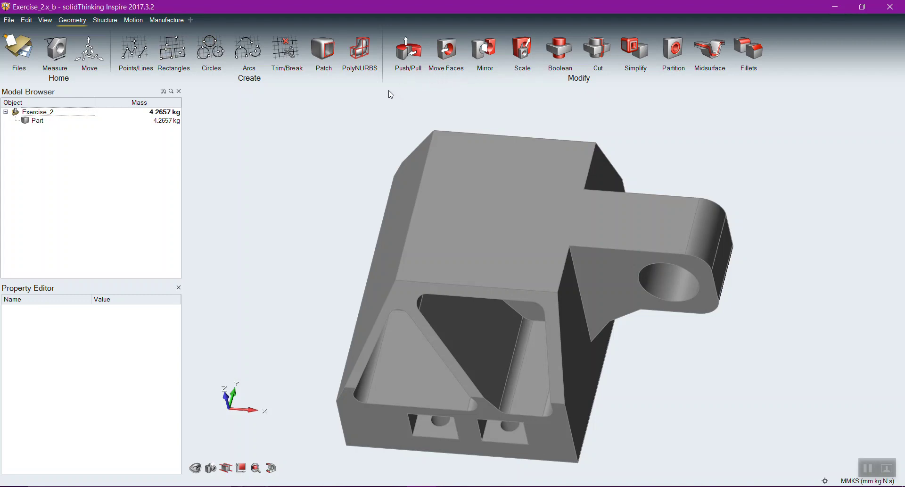
pyautogui.scroll(-3, 338, 203)
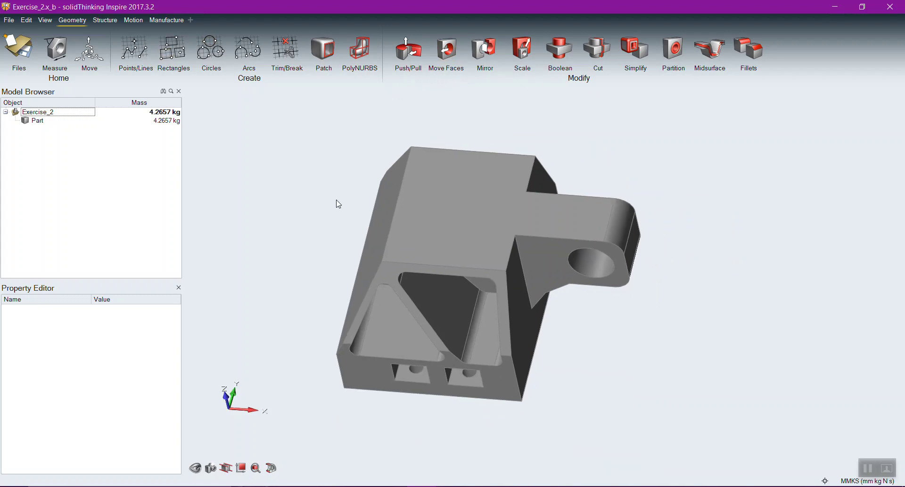
pyautogui.click(9, 21)
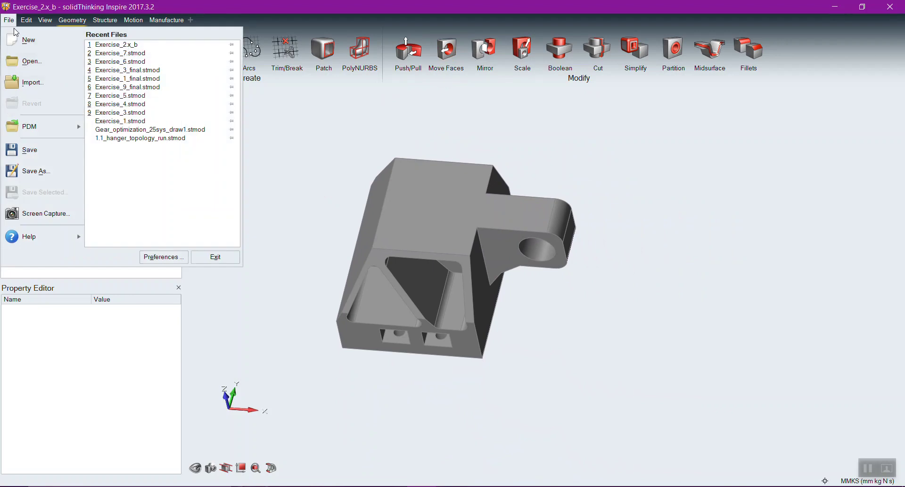
pyautogui.click(19, 40)
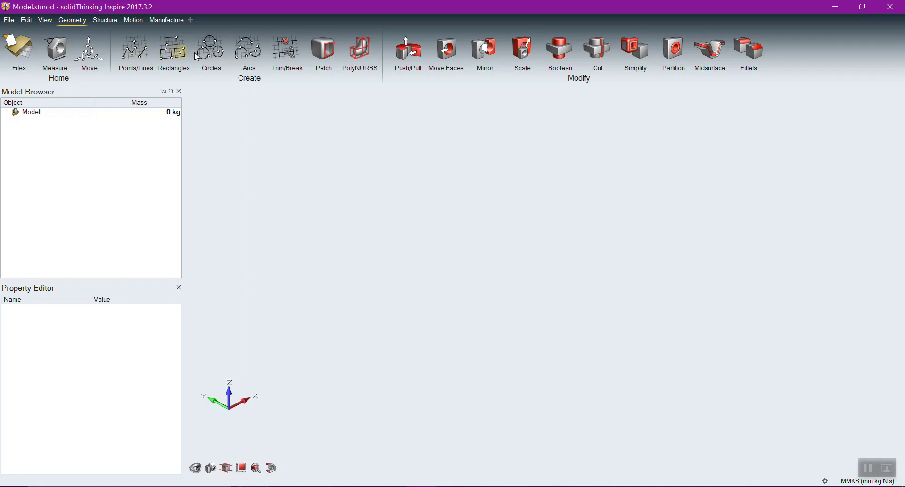
# Draw a closed nine-vertex polyline with a V-notch in its lower edge on a new sketch plane
pyautogui.click(129, 55)
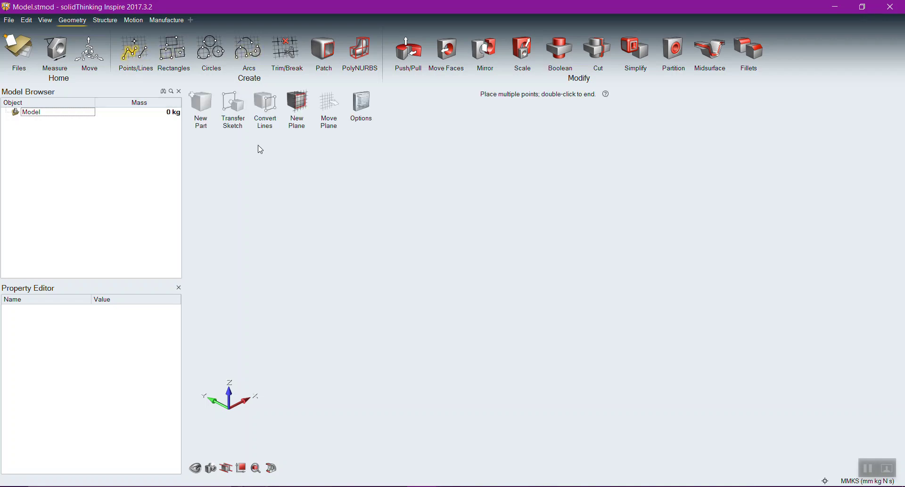
pyautogui.click(546, 358)
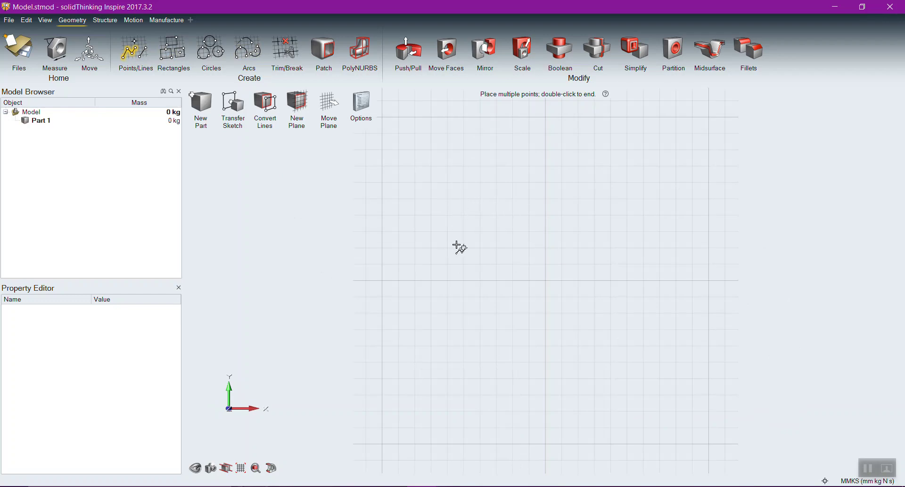
pyautogui.click(447, 166)
pyautogui.click(383, 247)
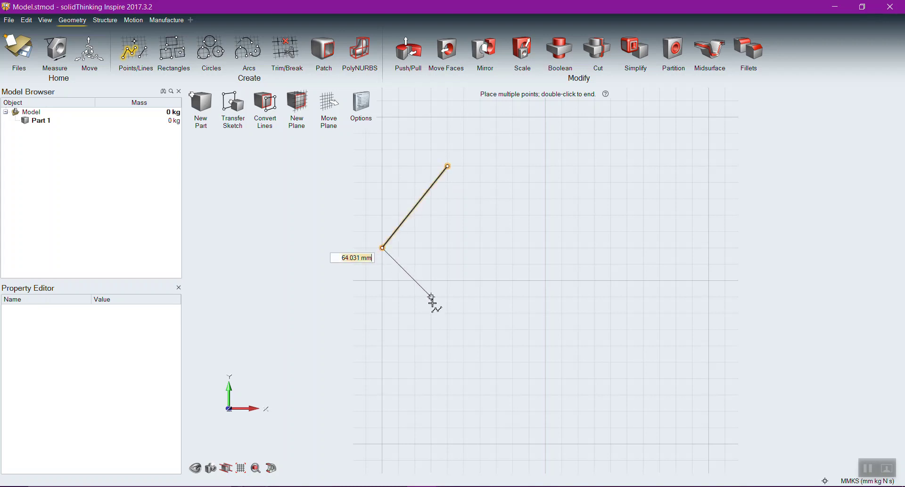
pyautogui.click(448, 346)
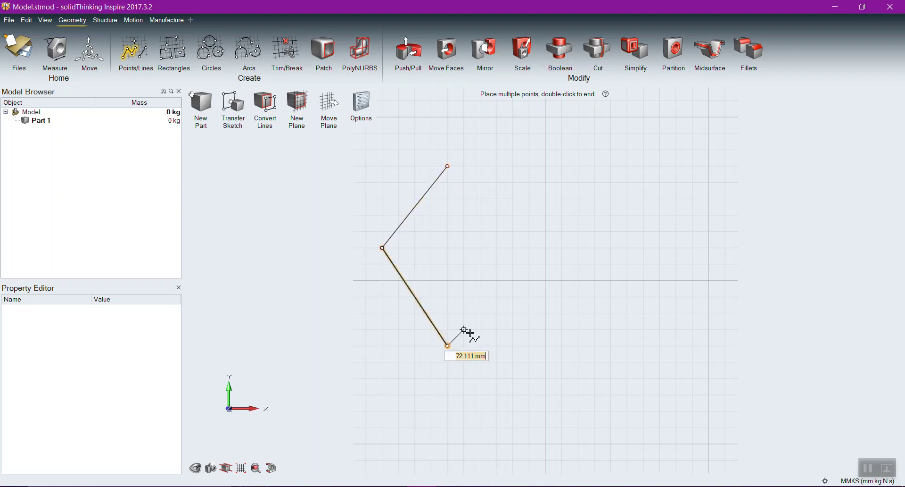
pyautogui.click(497, 265)
pyautogui.click(611, 329)
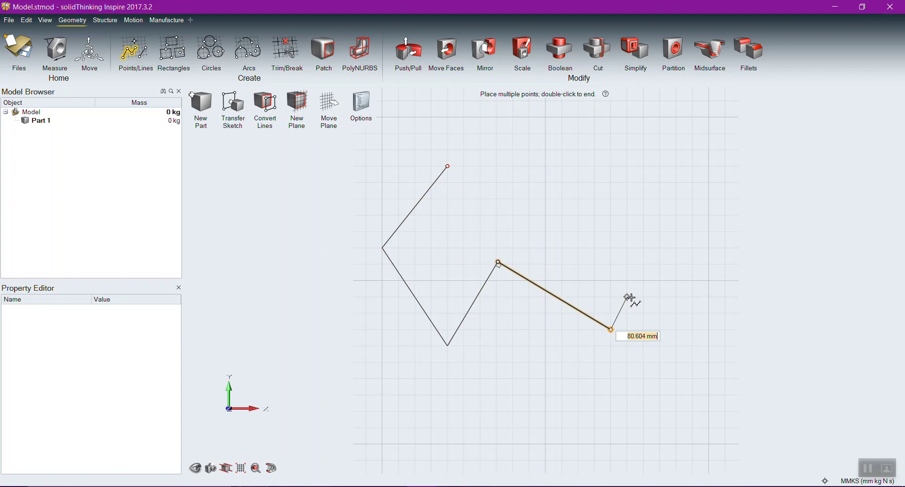
pyautogui.click(660, 248)
pyautogui.click(595, 166)
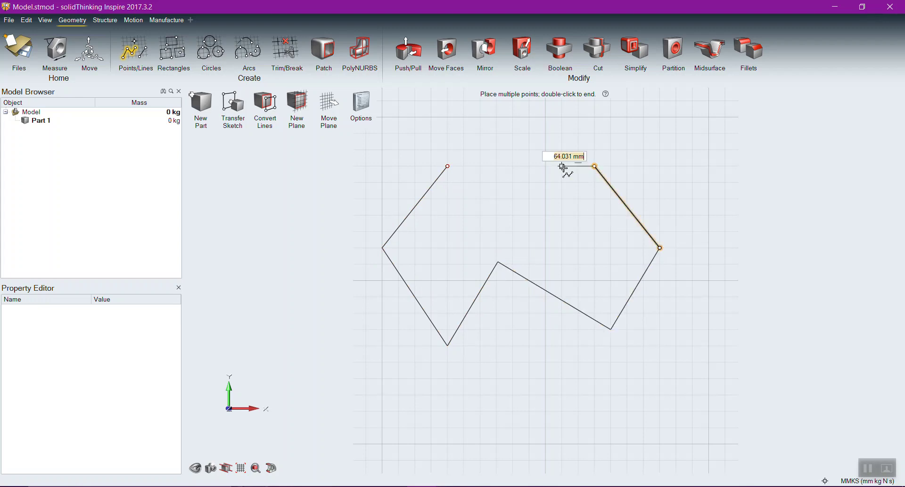
pyautogui.click(513, 133)
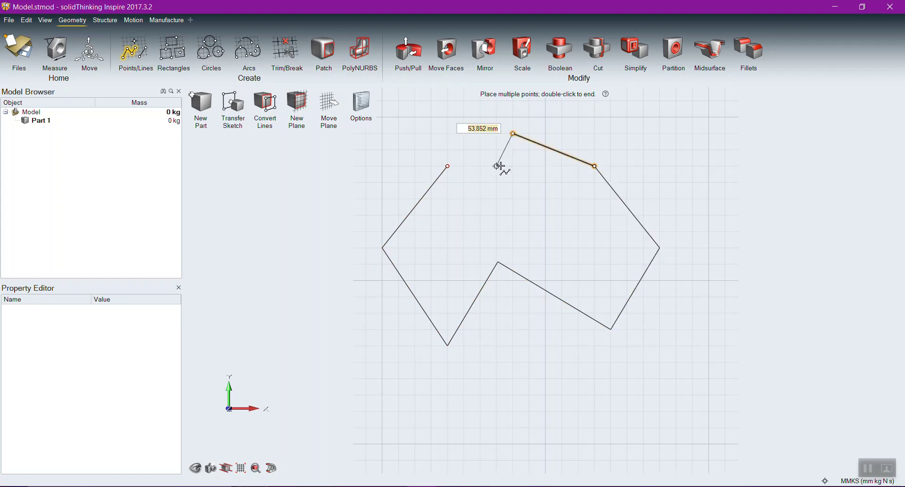
pyautogui.click(496, 166)
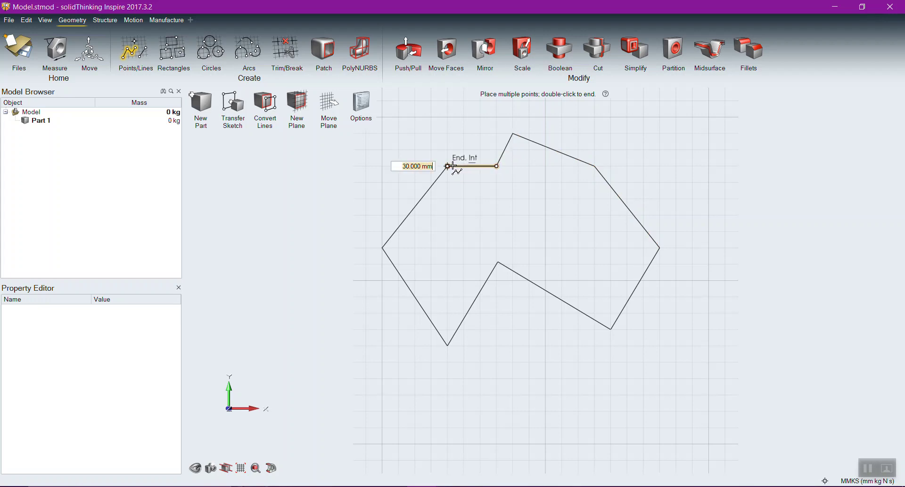
pyautogui.click(453, 166)
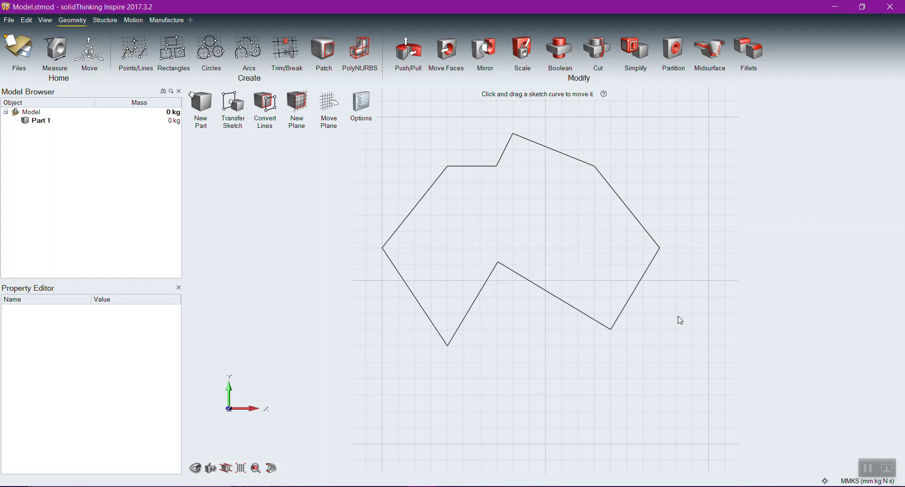
# Extrude the sketched face 80 mm into a solid block weighing 7.7638 kg
pyautogui.press('p')
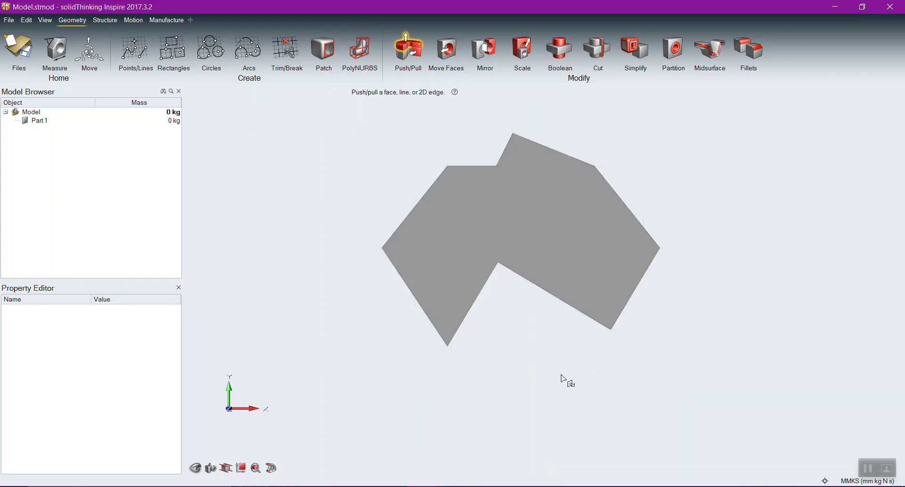
pyautogui.moveTo(559, 366); pyautogui.dragTo(552, 302, button='right')
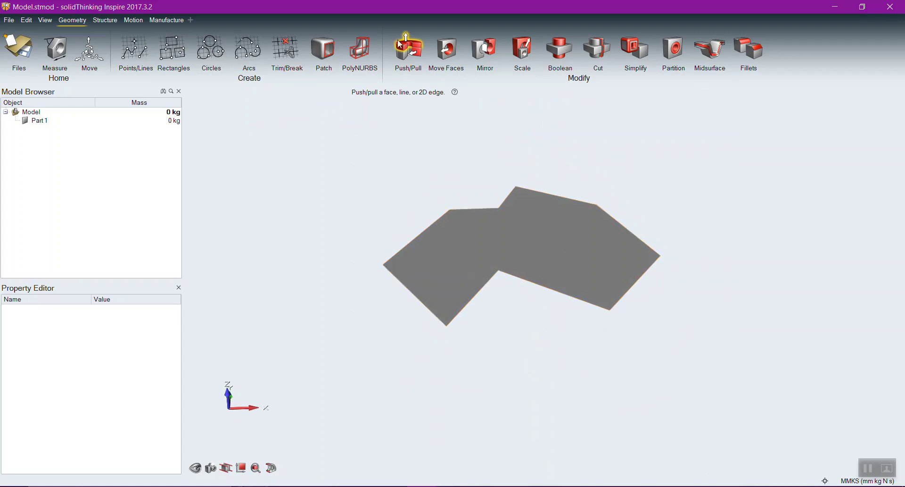
pyautogui.moveTo(573, 257); pyautogui.dragTo(568, 160)
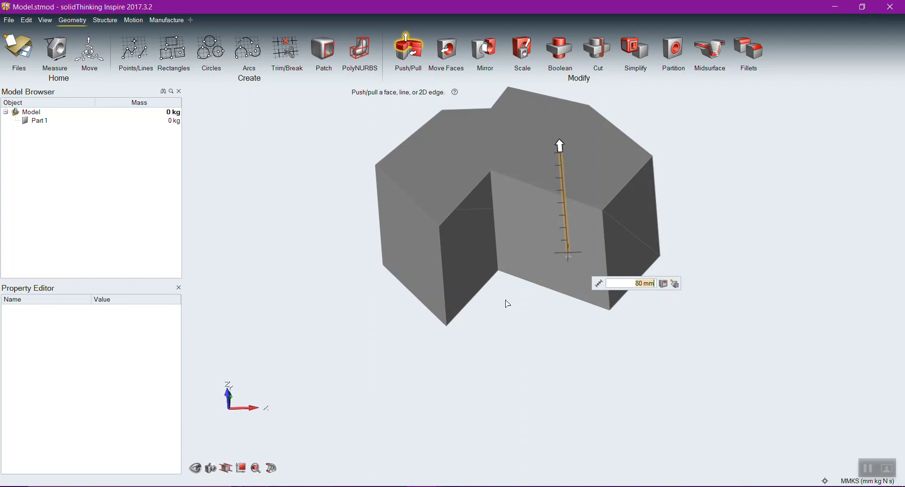
pyautogui.moveTo(522, 319); pyautogui.dragTo(613, 365, button='right')
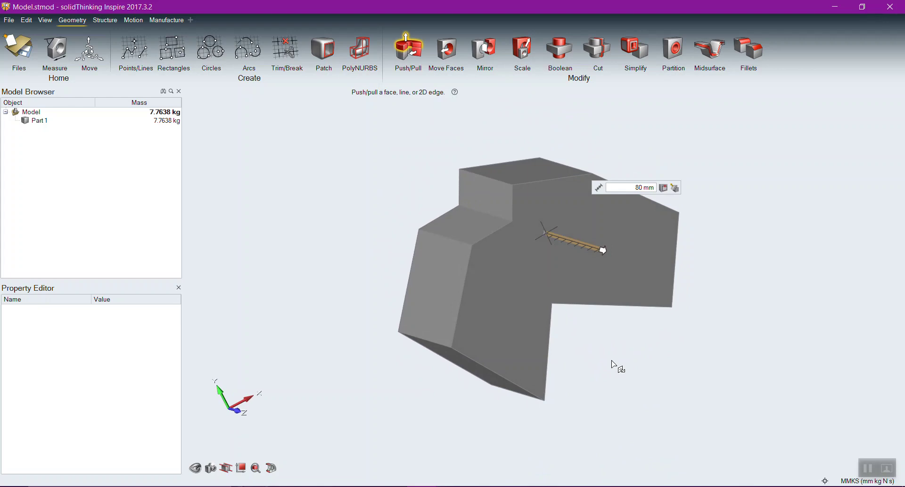
pyautogui.moveTo(616, 384); pyautogui.dragTo(584, 258, button='right')
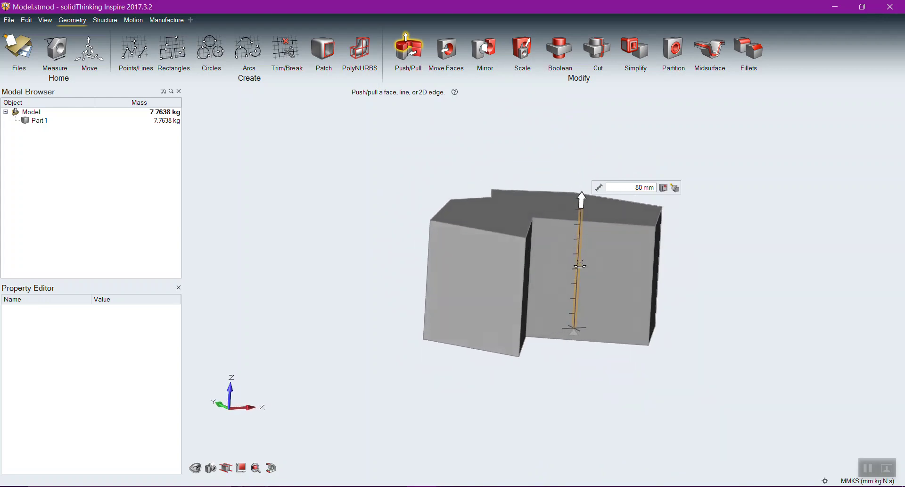
pyautogui.scroll(1, 734, 240)
pyautogui.scroll(1, 734, 240)
pyautogui.press('Escape')
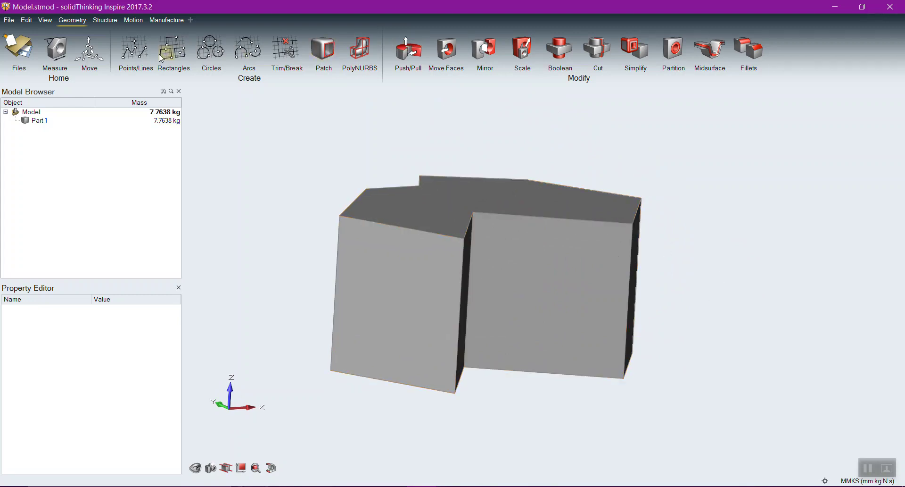
# Sketch a zigzag line across the block's front face, ending at its right edge
pyautogui.click(132, 56)
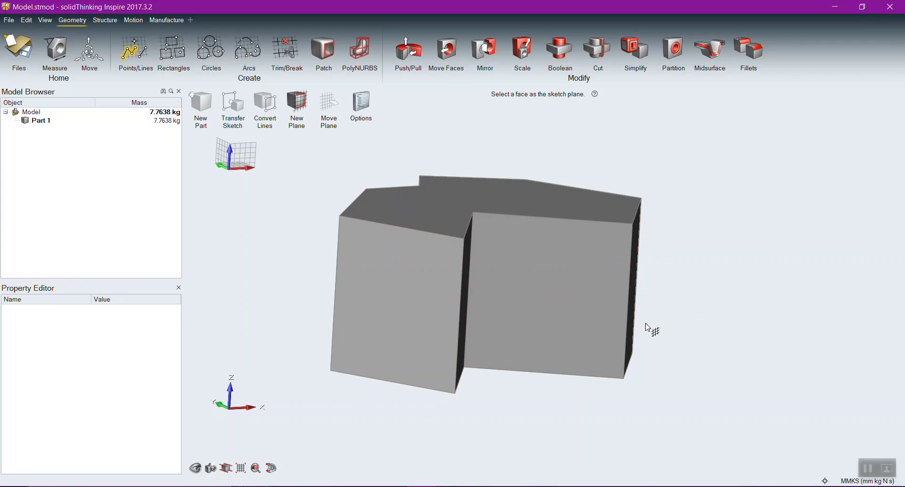
pyautogui.click(557, 273)
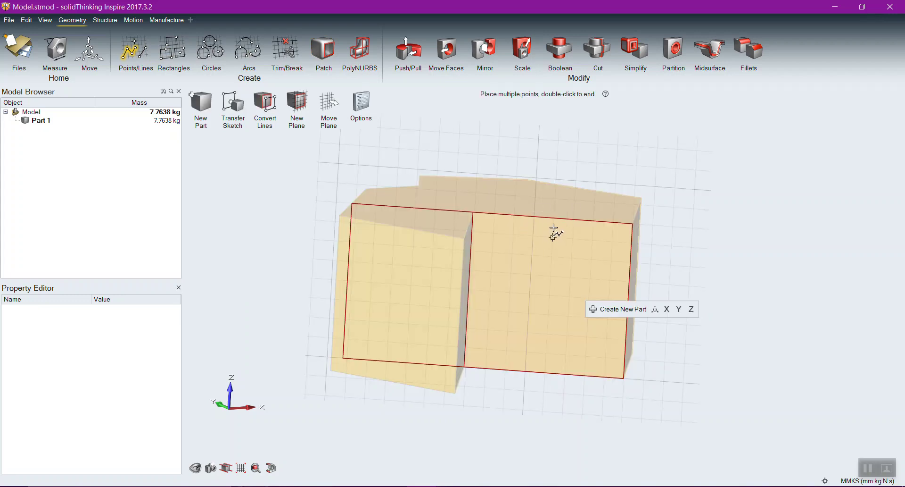
pyautogui.click(553, 218)
pyautogui.click(573, 258)
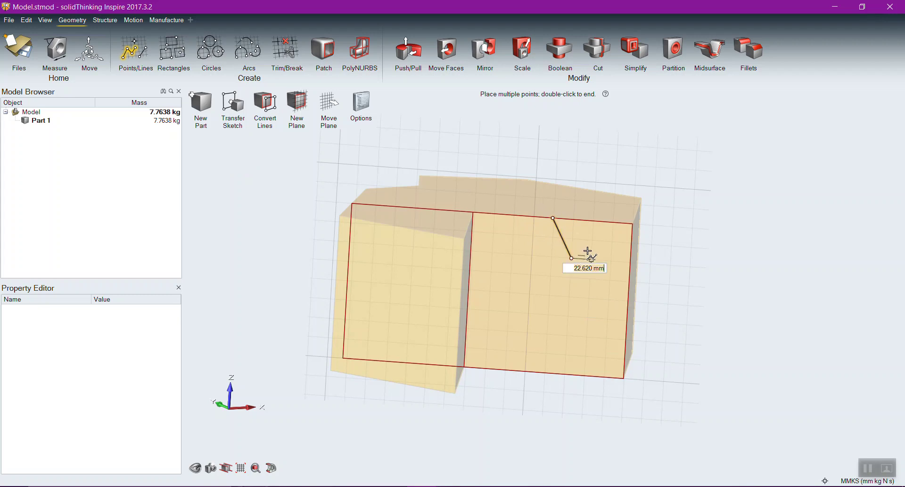
pyautogui.click(629, 281)
pyautogui.press('Escape')
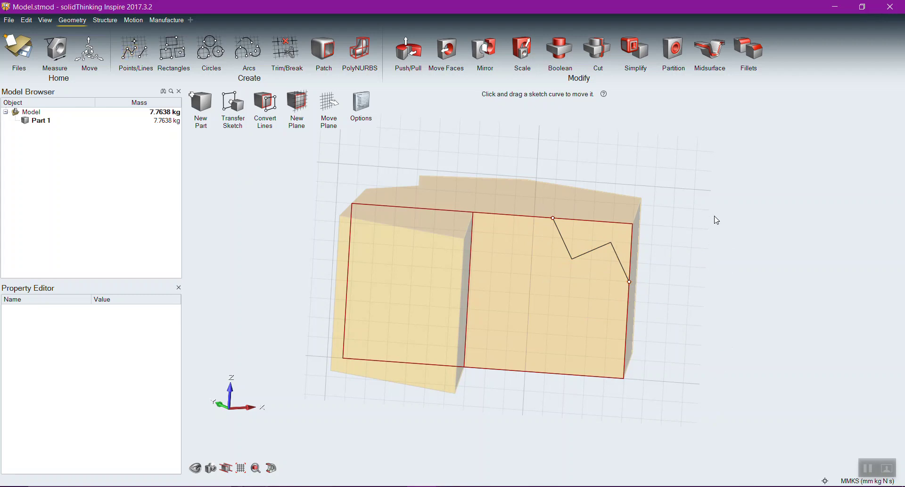
# Push the zigzag region about 90 mm into the part
pyautogui.press('p')
pyautogui.moveTo(731, 275)
pyautogui.mouseDown(button='right')
pyautogui.moveTo(681, 285)
pyautogui.moveTo(600, 257)
pyautogui.mouseUp(button='right')
pyautogui.click(590, 248)
pyautogui.moveTo(591, 248); pyautogui.dragTo(498, 309)
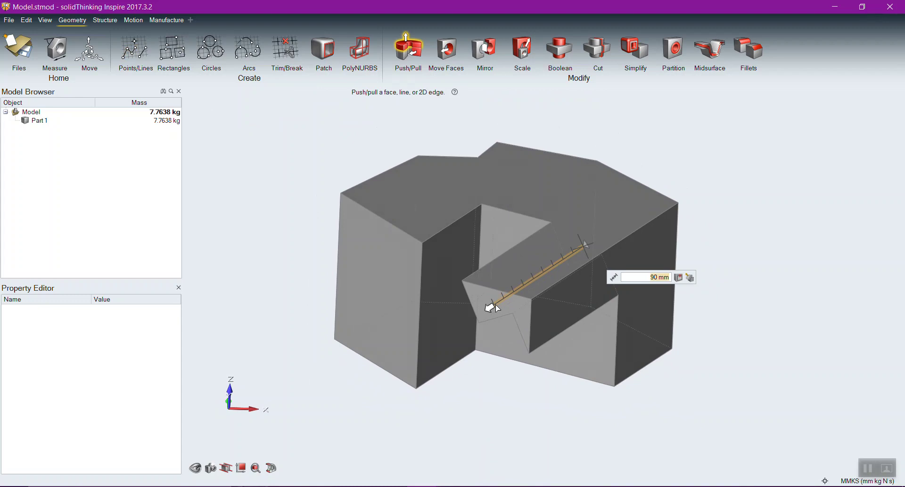
# Cancel the 90 mm push, then cut the zigzag region 20 mm deep, leaving 7.6655 kg
pyautogui.moveTo(497, 309); pyautogui.dragTo(614, 272)
pyautogui.press('Escape')
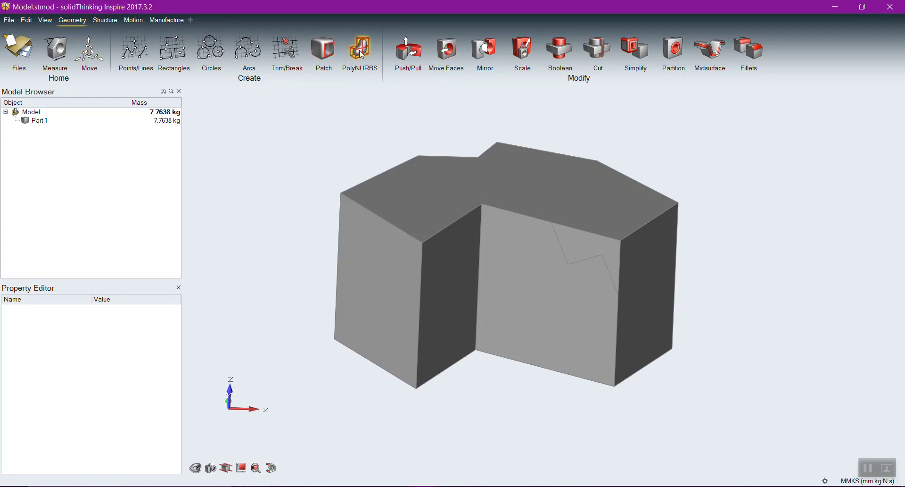
pyautogui.click(407, 47)
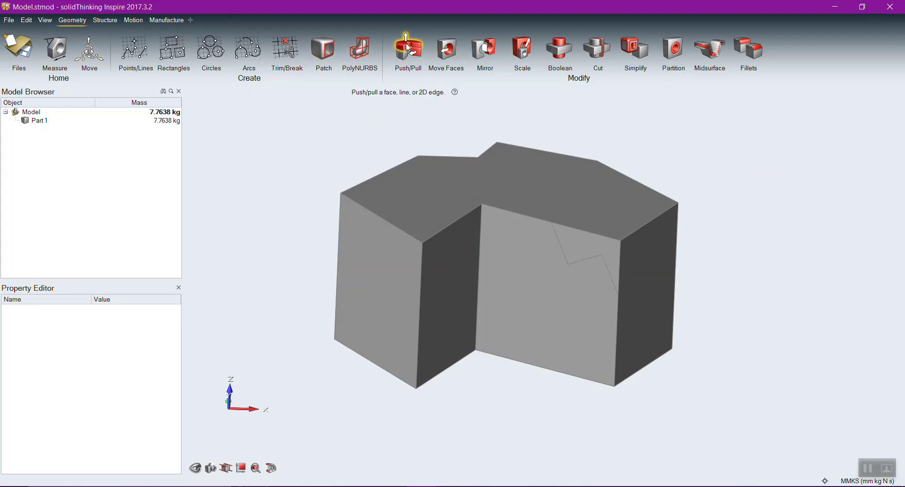
pyautogui.click(580, 244)
pyautogui.moveTo(572, 244); pyautogui.dragTo(604, 239)
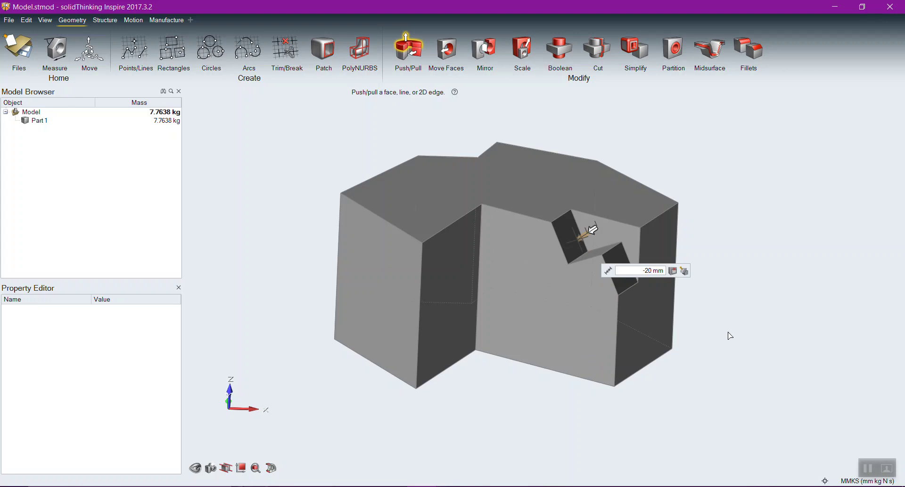
pyautogui.click(573, 418)
pyautogui.moveTo(519, 422); pyautogui.dragTo(429, 414, button='right')
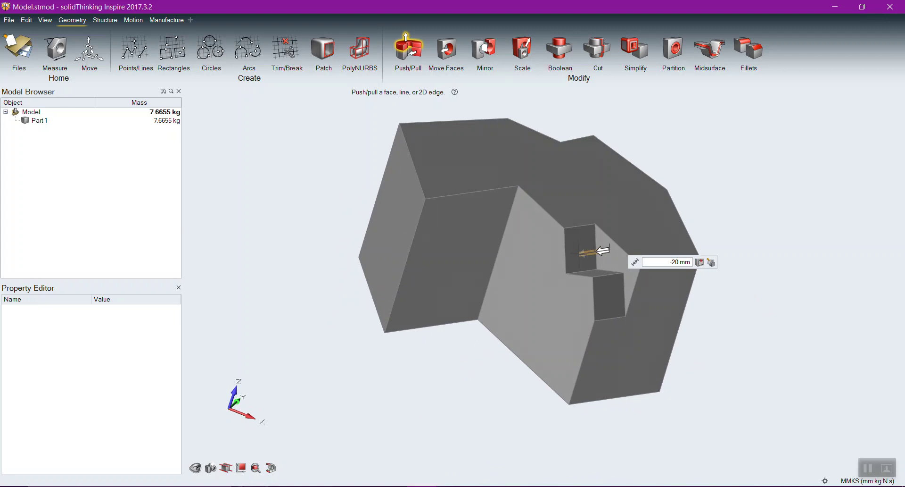
# Sketch a circle with 22 mm radius on the block's top face
pyautogui.click(218, 56)
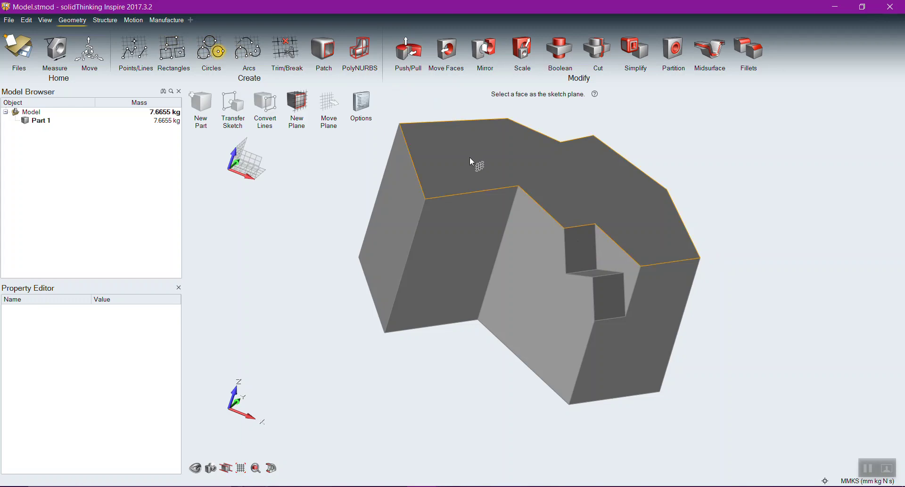
pyautogui.click(639, 184)
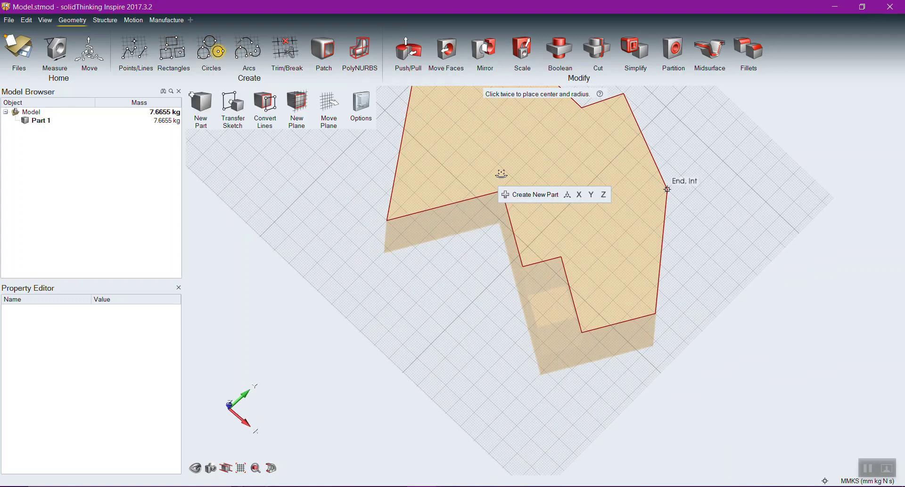
pyautogui.click(471, 139)
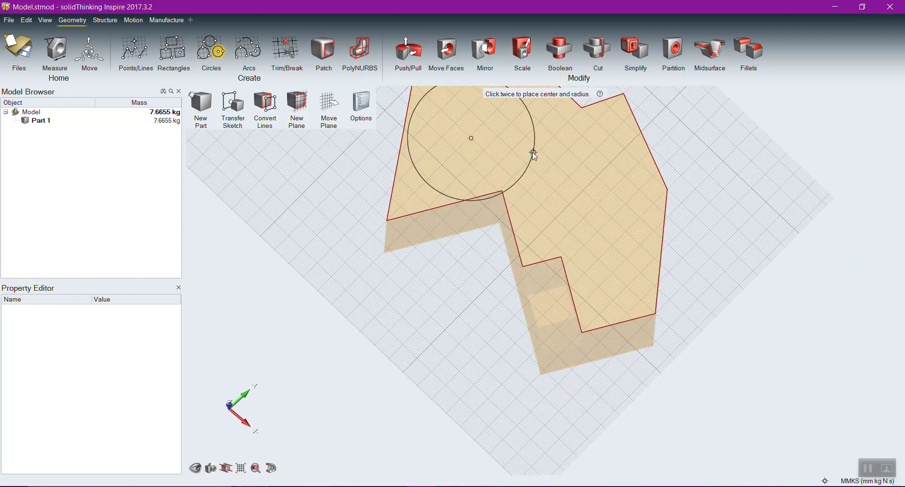
pyautogui.click(493, 142)
pyautogui.press('Escape')
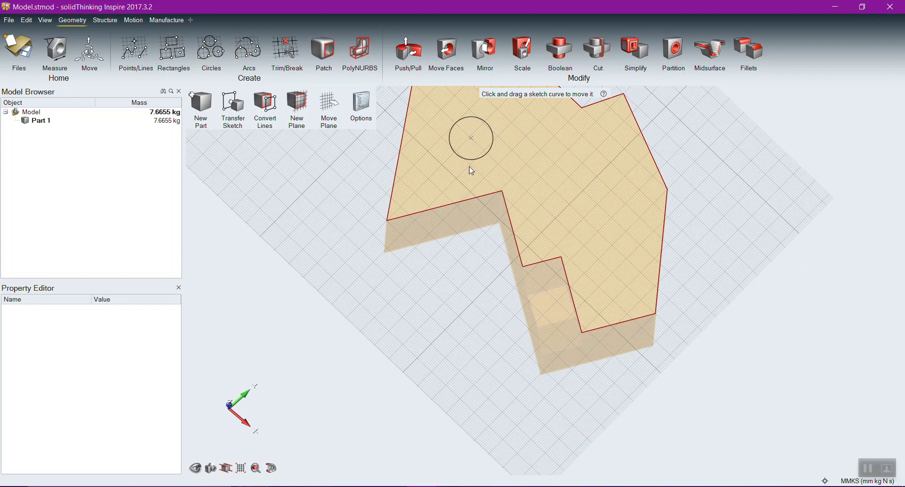
# Push the circle down through the block to cut a hole, leaving 7.4222 kg
pyautogui.press('p')
pyautogui.moveTo(466, 161); pyautogui.dragTo(443, 303)
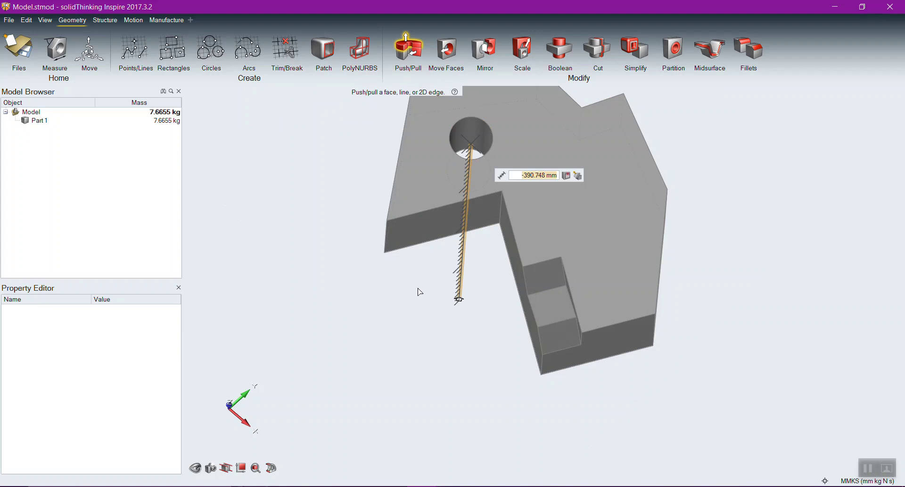
pyautogui.moveTo(406, 347); pyautogui.dragTo(405, 346)
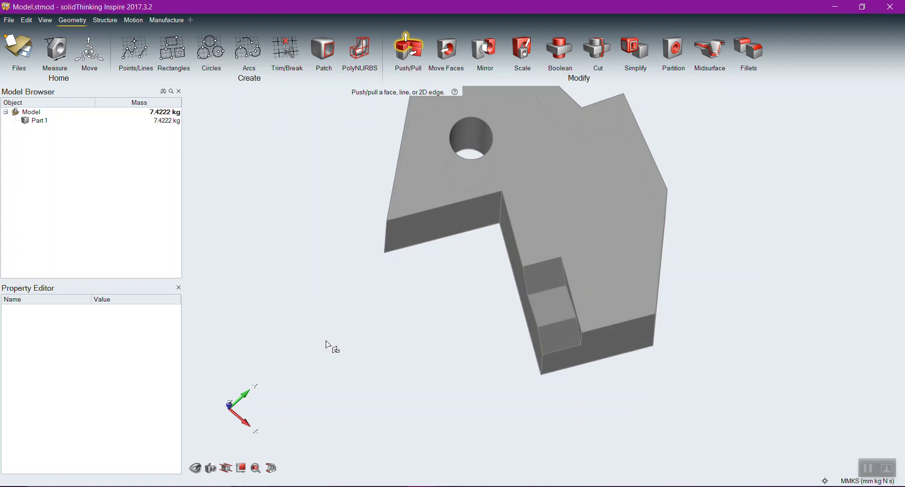
pyautogui.press('Escape')
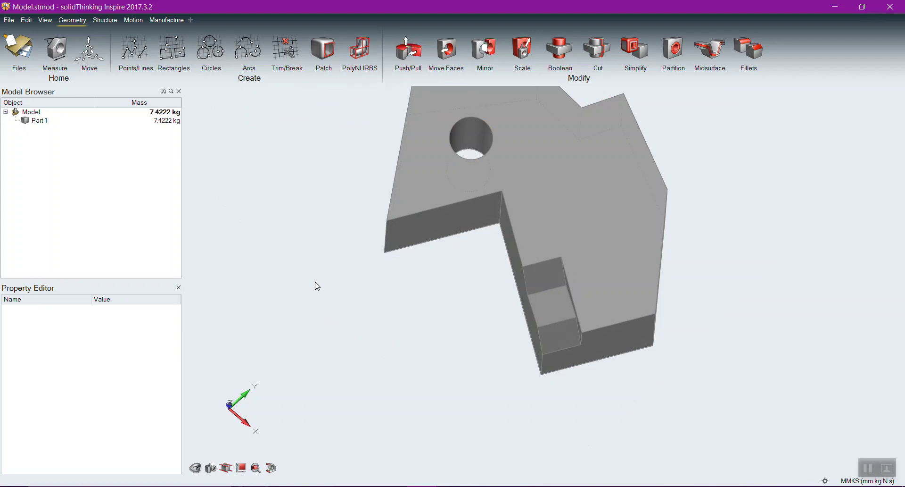
pyautogui.moveTo(427, 365); pyautogui.dragTo(477, 295, button='right')
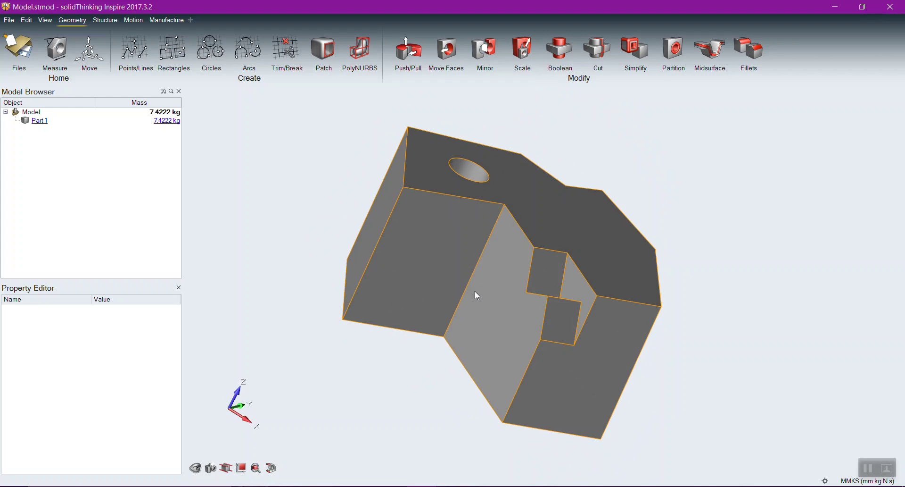
pyautogui.moveTo(508, 258); pyautogui.dragTo(570, 181, button='right')
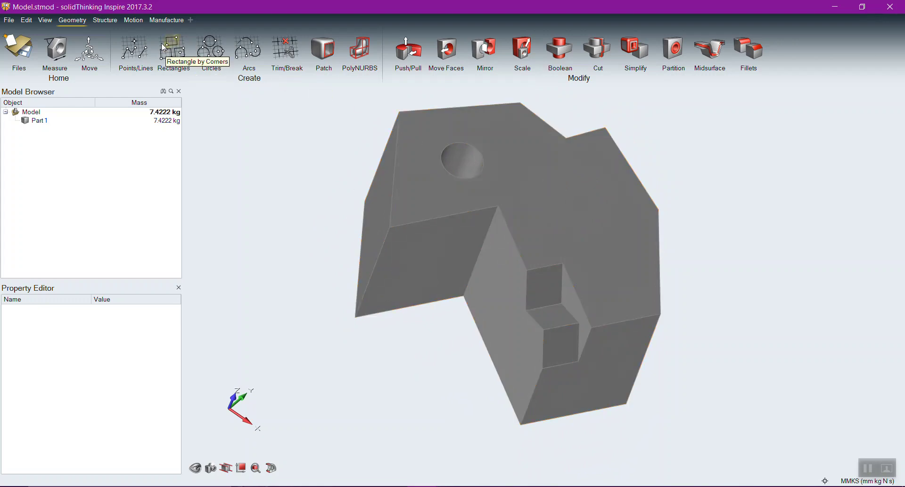
# Sketch a rectangle on the top face as a separate new part
pyautogui.click(178, 44)
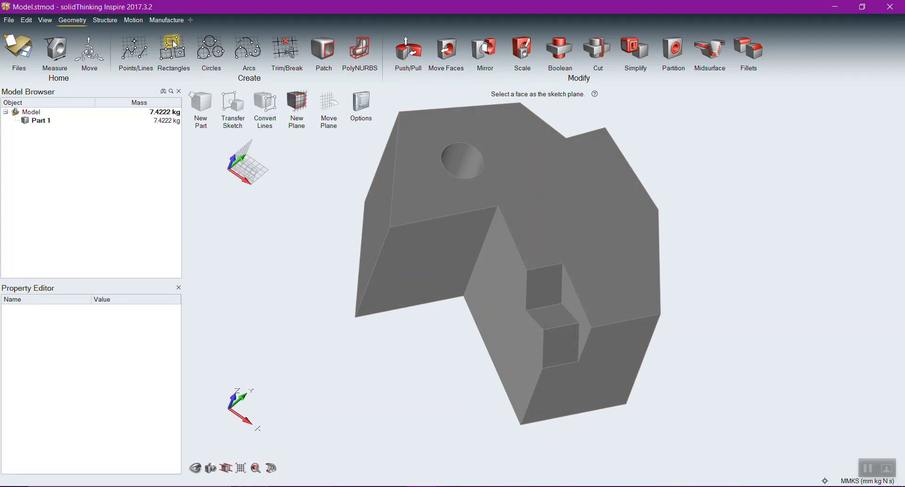
pyautogui.click(569, 217)
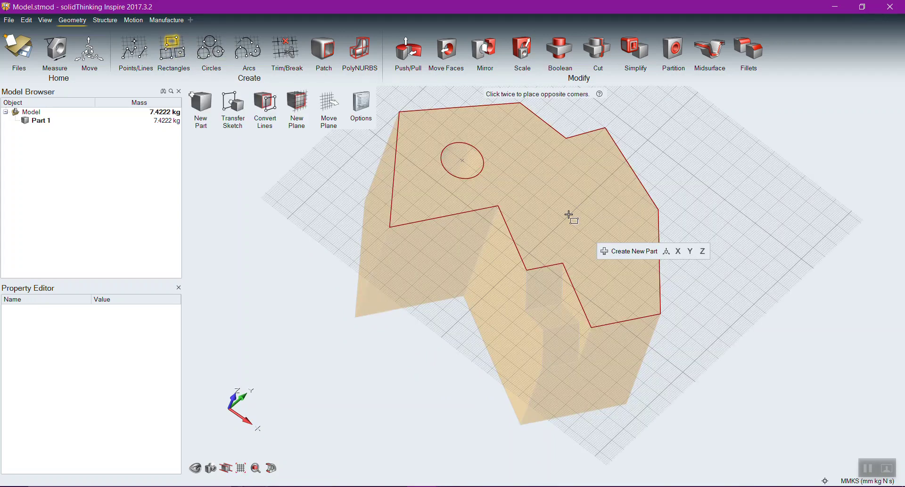
pyautogui.click(624, 255)
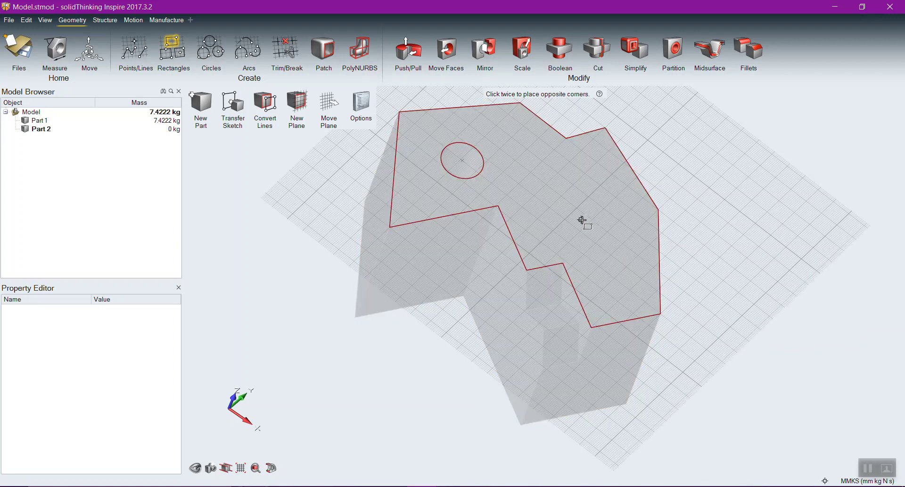
pyautogui.click(561, 189)
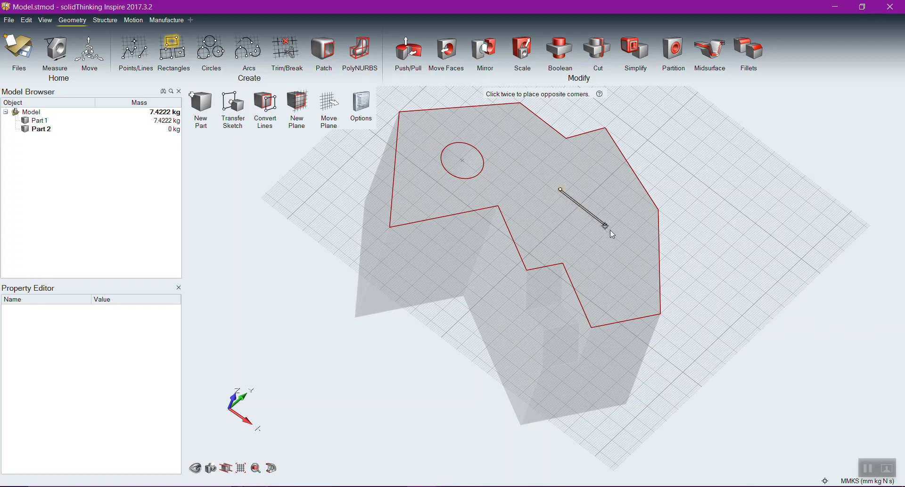
pyautogui.click(593, 260)
# Exit the sketch and pull the rectangle up about 47.426 mm into a box
pyautogui.press('Escape')
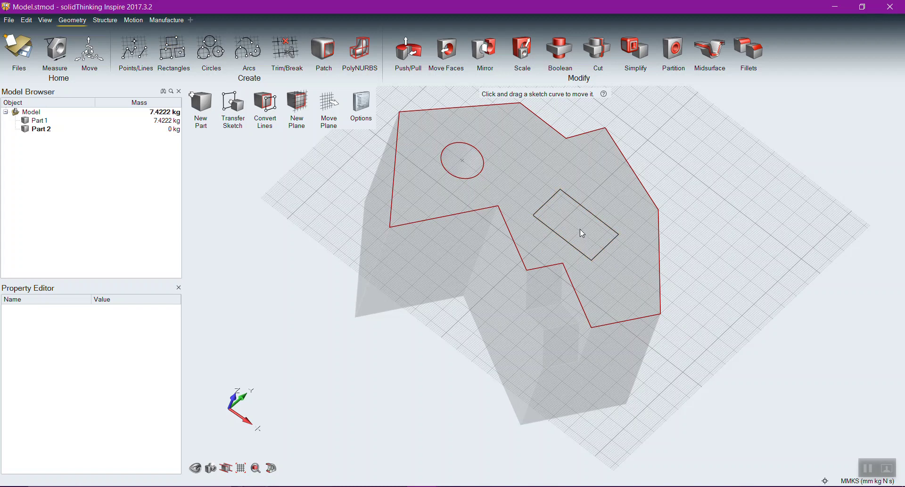
pyautogui.press('p')
pyautogui.moveTo(578, 225); pyautogui.dragTo(613, 180)
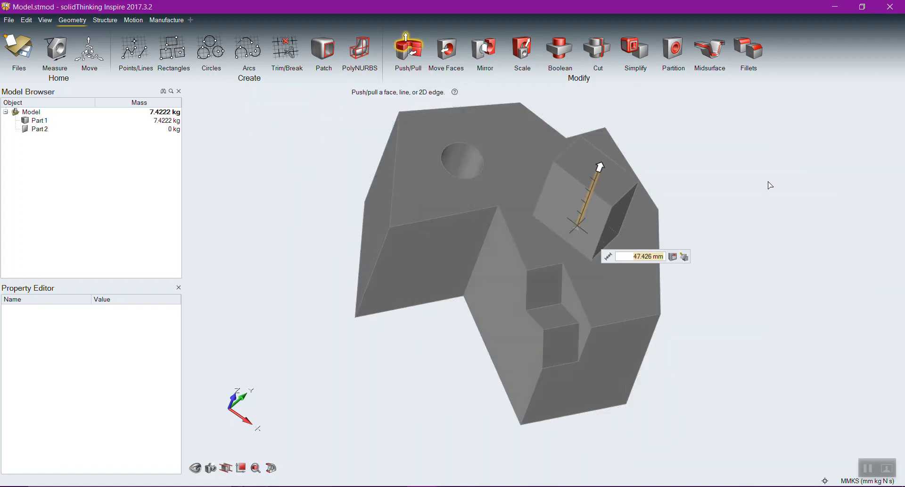
# Commit the 0.3316 kg Part 2 box and check both parts are Steel (AISI 304)
pyautogui.press('Escape')
pyautogui.rightClick(741, 208)
pyautogui.click(745, 333)
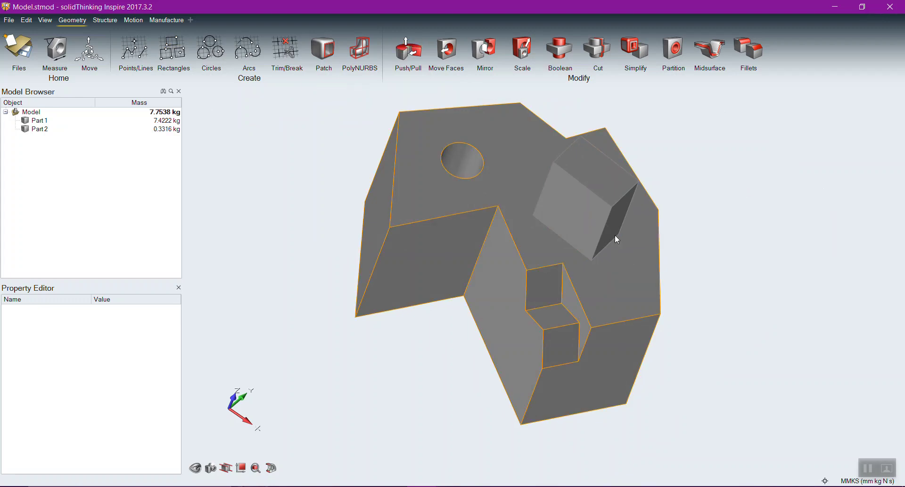
pyautogui.click(585, 221)
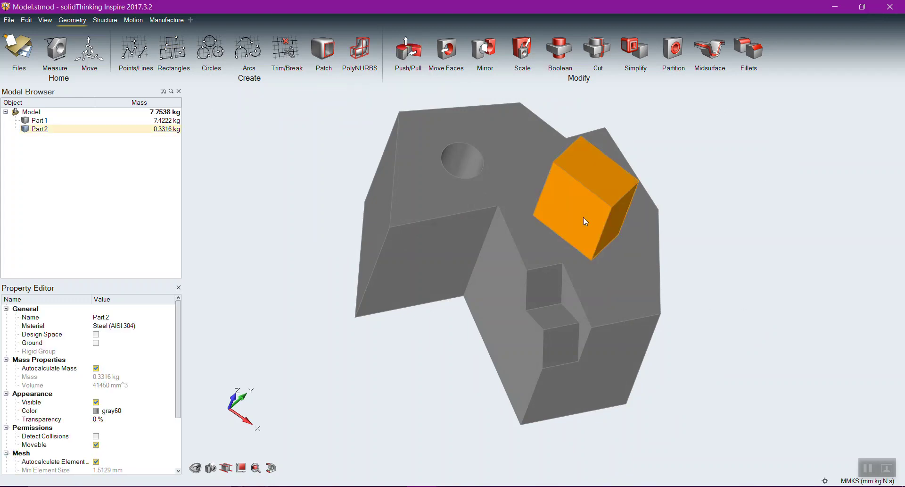
pyautogui.click(505, 294)
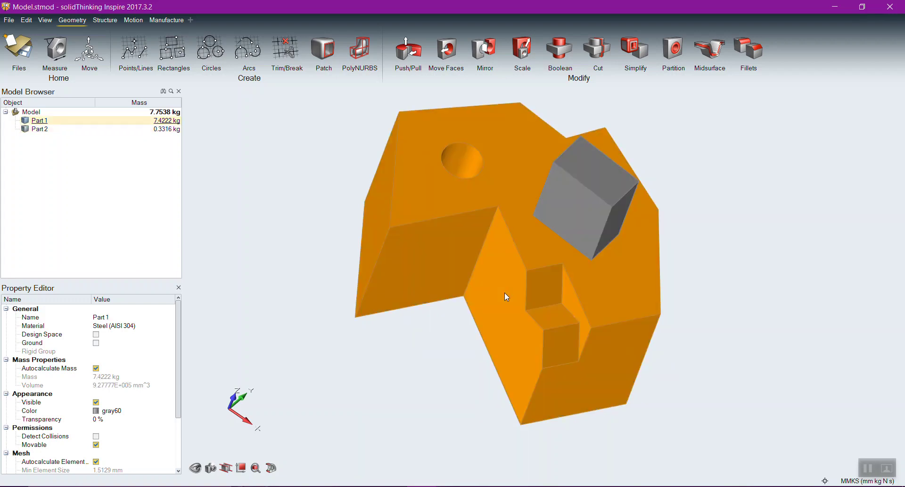
pyautogui.click(564, 215)
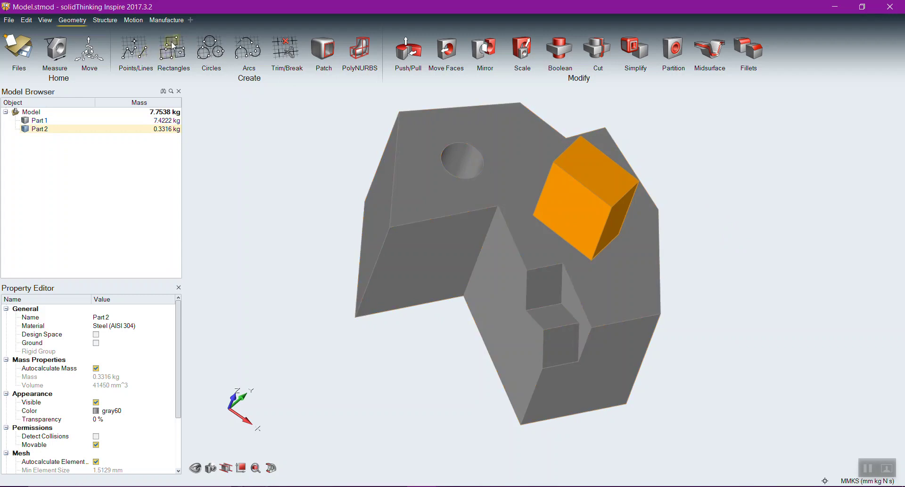
# With Part 1 hidden, pull Part 2's bottom face 35 mm down into the block, then show Part 1 again
pyautogui.moveTo(684, 285); pyautogui.dragTo(698, 208, button='middle')
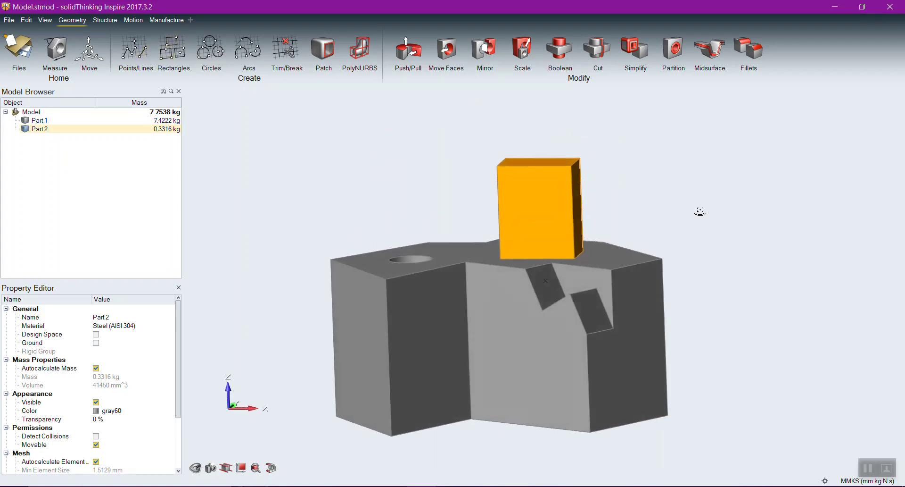
pyautogui.click(26, 120)
pyautogui.moveTo(408, 382); pyautogui.dragTo(423, 271, button='middle')
pyautogui.click(403, 54)
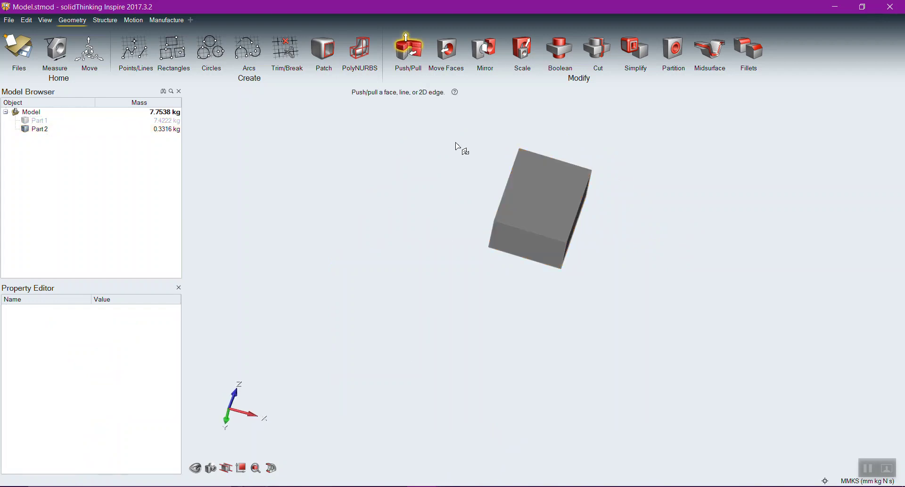
pyautogui.moveTo(537, 258); pyautogui.dragTo(518, 303)
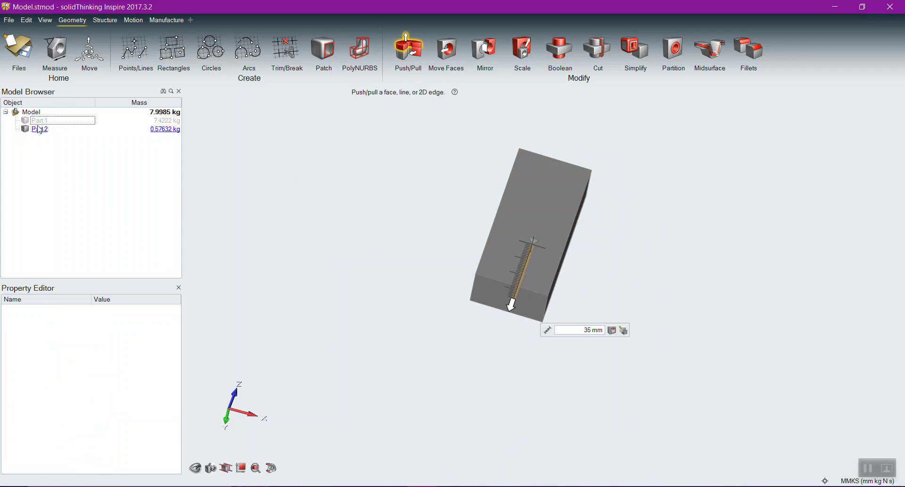
pyautogui.click(26, 120)
pyautogui.moveTo(772, 183); pyautogui.dragTo(754, 246, button='right')
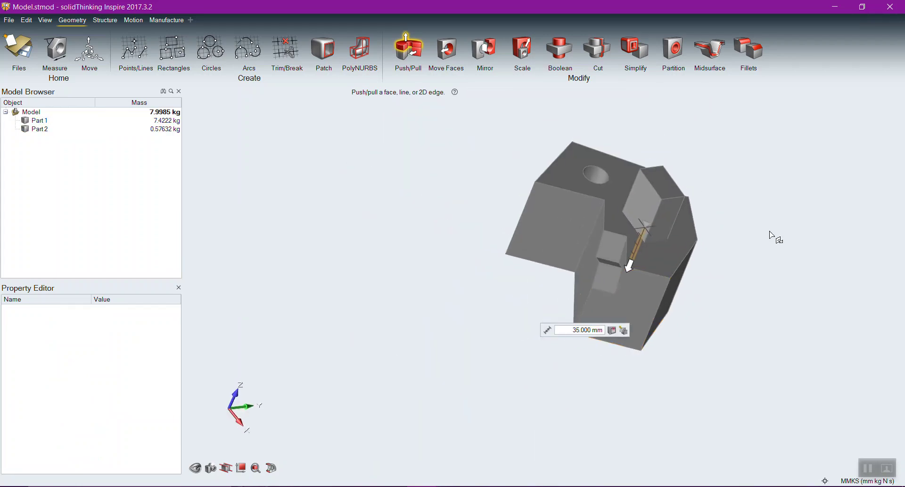
pyautogui.press('Escape')
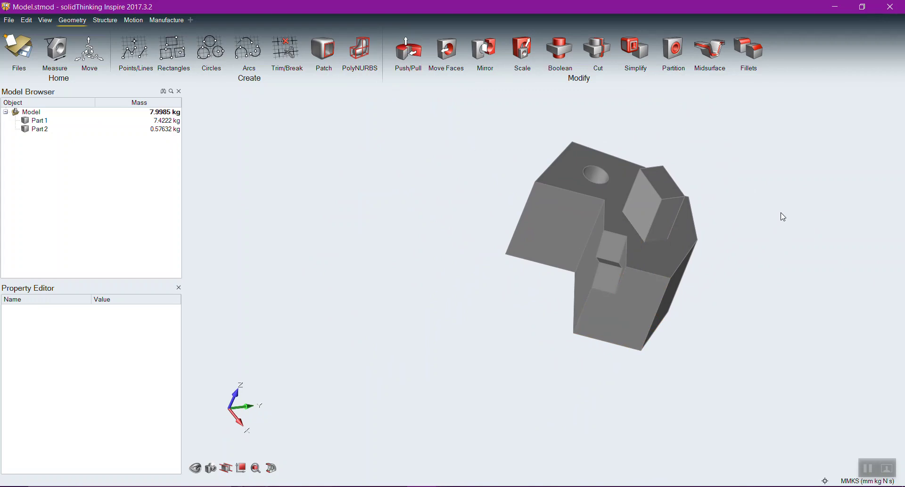
# Boolean-subtract Part 2 from Part 1 with Keep Tools on, leaving a pocket in Part 1
pyautogui.click(556, 50)
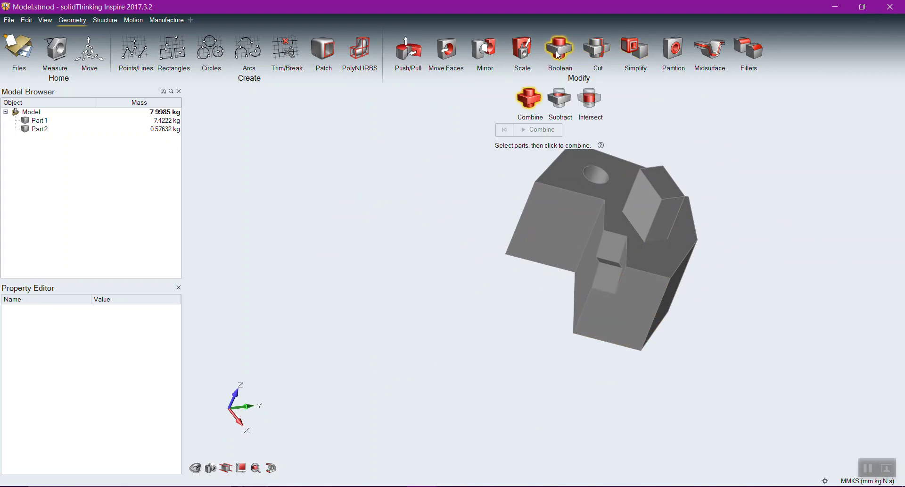
pyautogui.click(560, 99)
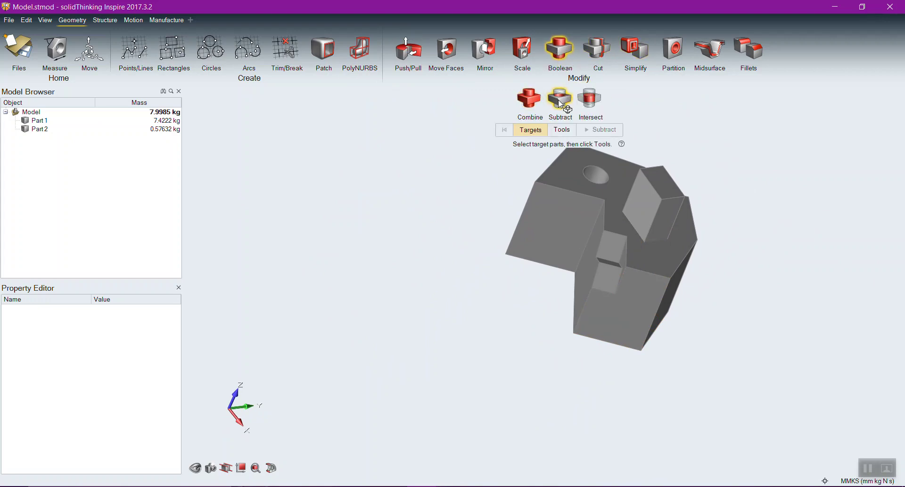
pyautogui.click(567, 206)
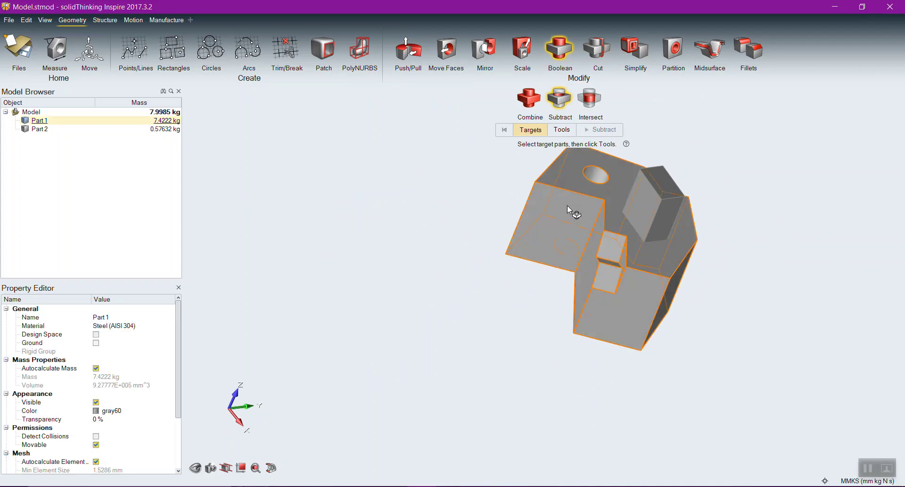
pyautogui.click(562, 129)
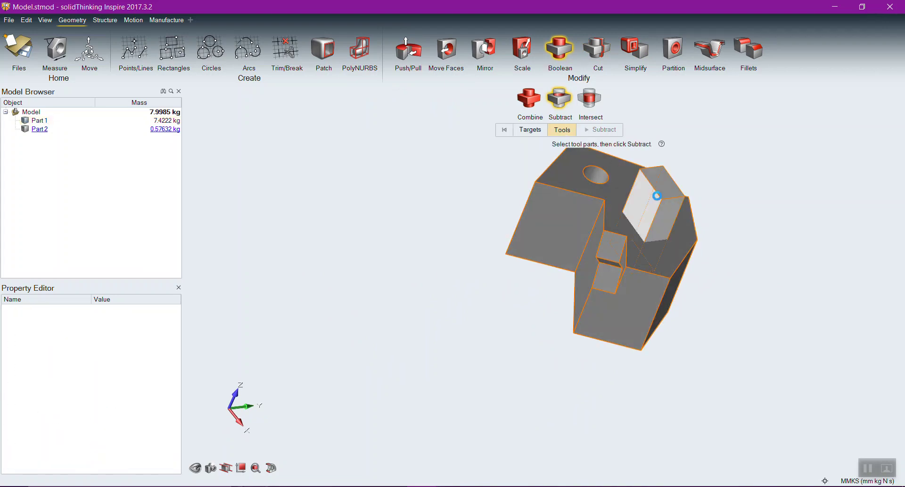
pyautogui.click(657, 196)
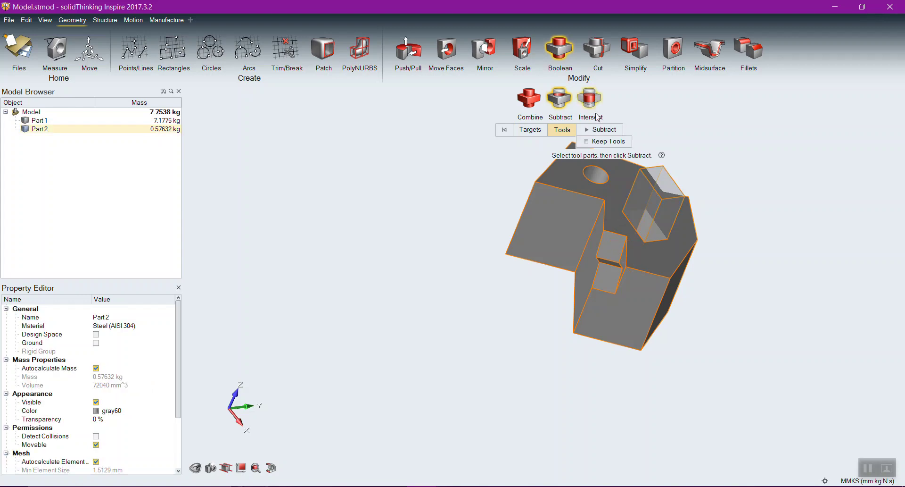
pyautogui.moveTo(737, 255); pyautogui.dragTo(646, 258, button='right')
pyautogui.scroll(4, 614, 259)
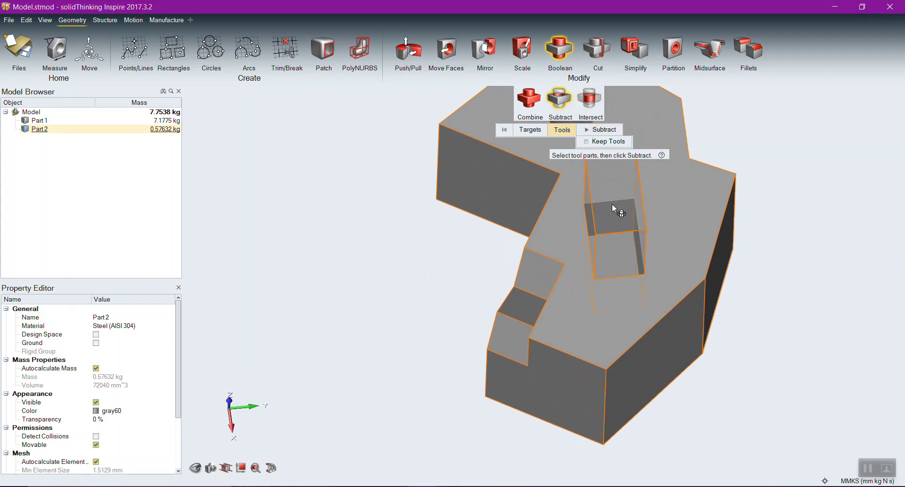
pyautogui.click(589, 143)
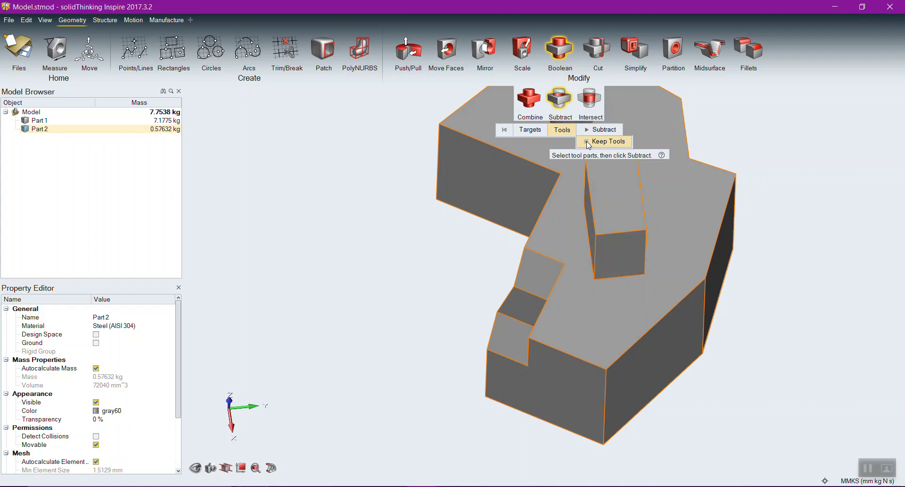
pyautogui.click(603, 128)
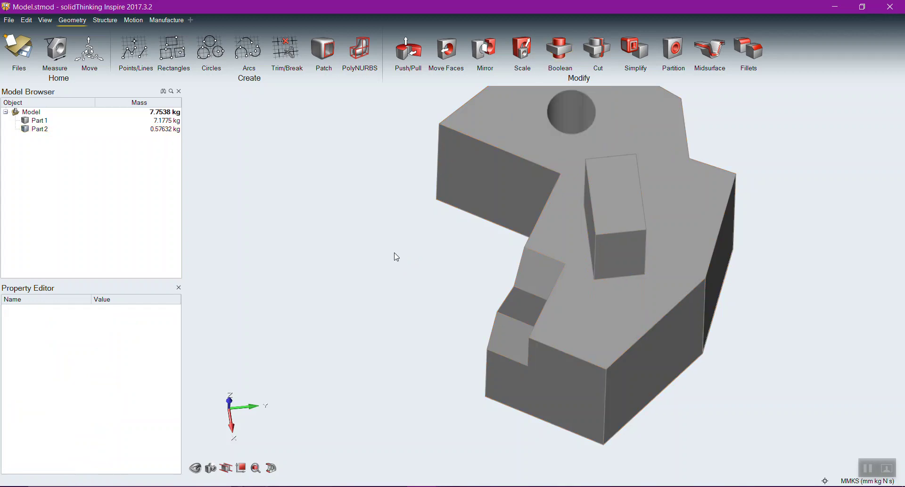
pyautogui.click(26, 121)
pyautogui.click(26, 121)
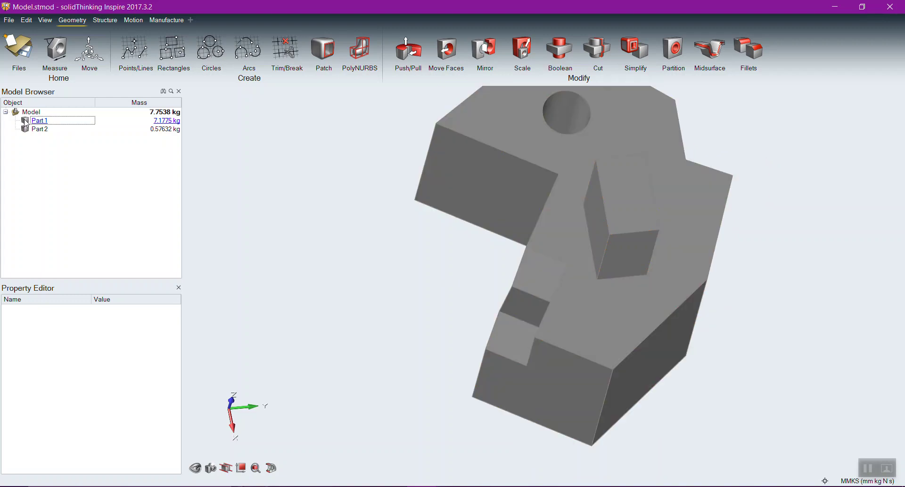
pyautogui.click(25, 129)
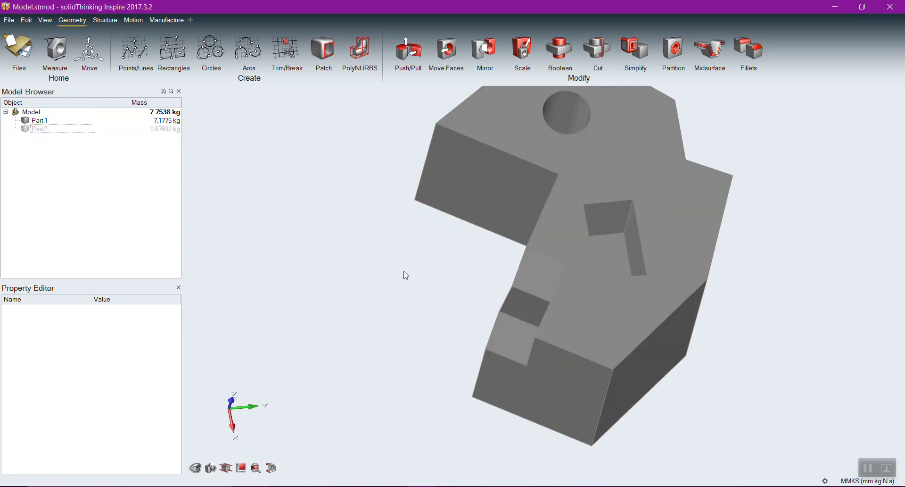
pyautogui.moveTo(406, 275); pyautogui.dragTo(364, 303, button='right')
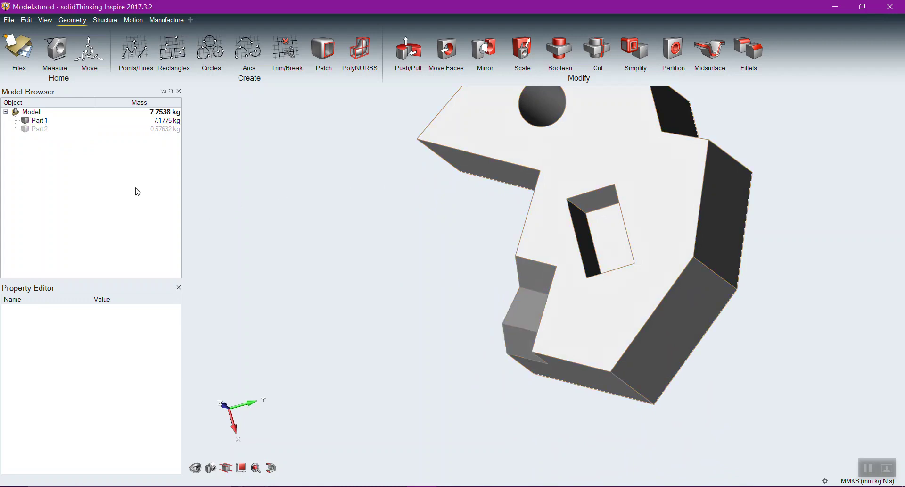
pyautogui.click(28, 132)
pyautogui.click(27, 130)
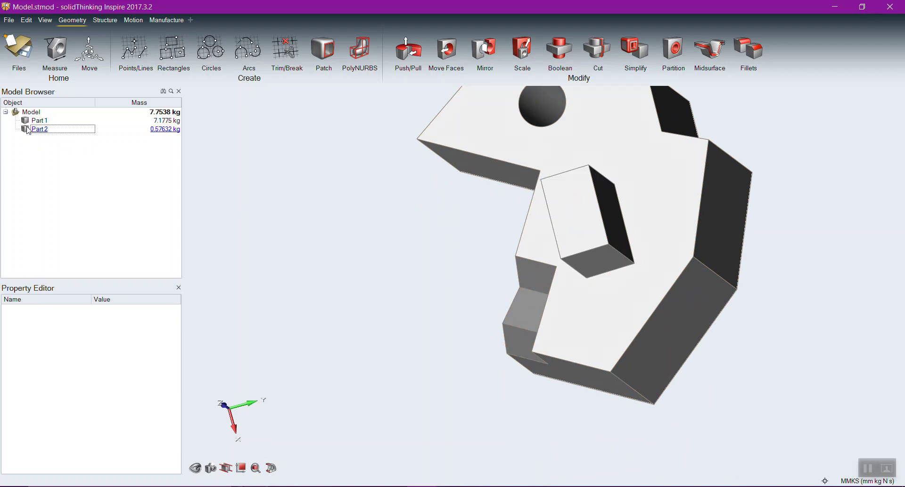
pyautogui.moveTo(391, 259); pyautogui.dragTo(431, 201, button='right')
pyautogui.moveTo(602, 406); pyautogui.dragTo(515, 396, button='right')
pyautogui.rightClick(439, 368)
pyautogui.click(264, 227)
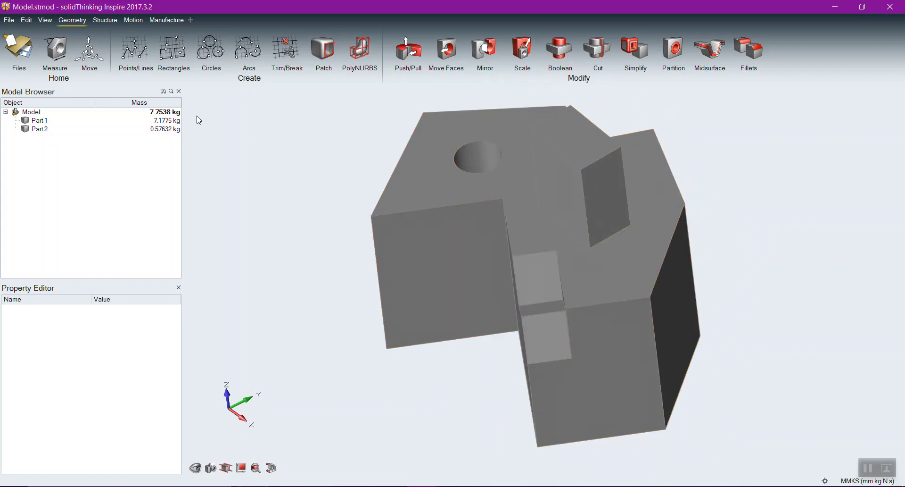
# Change the contact between Part 2 and Part 1 from Bonded to Contacting
pyautogui.click(103, 21)
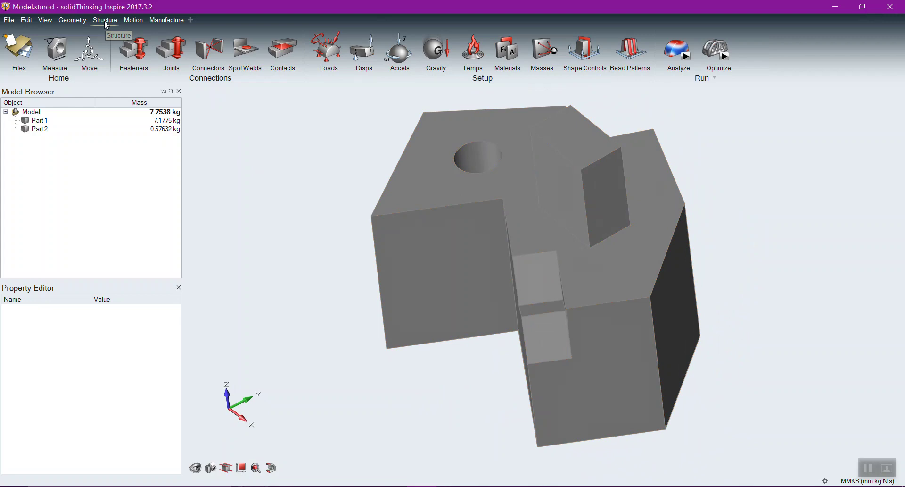
pyautogui.click(283, 51)
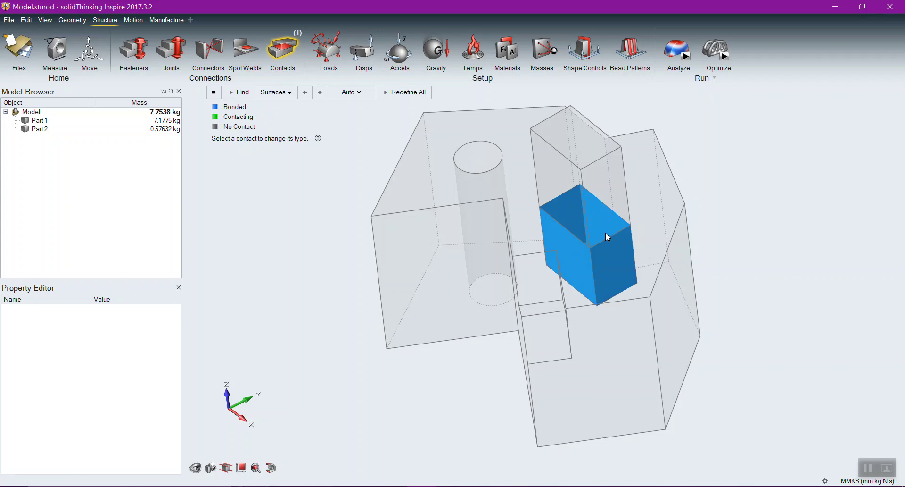
pyautogui.click(620, 261)
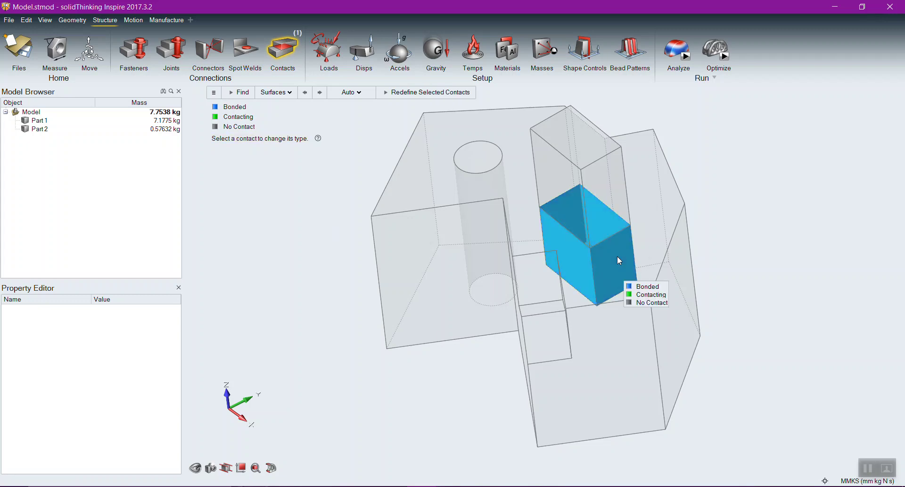
pyautogui.click(644, 295)
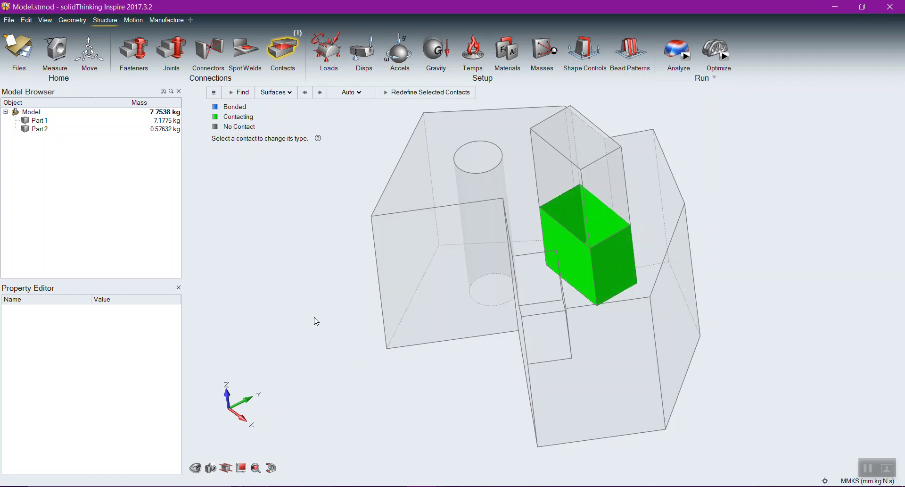
pyautogui.press('Escape')
# Orbit around the two-part assembly from above, below and the sides, then return to Geometry
pyautogui.moveTo(464, 354); pyautogui.dragTo(550, 203, button='right')
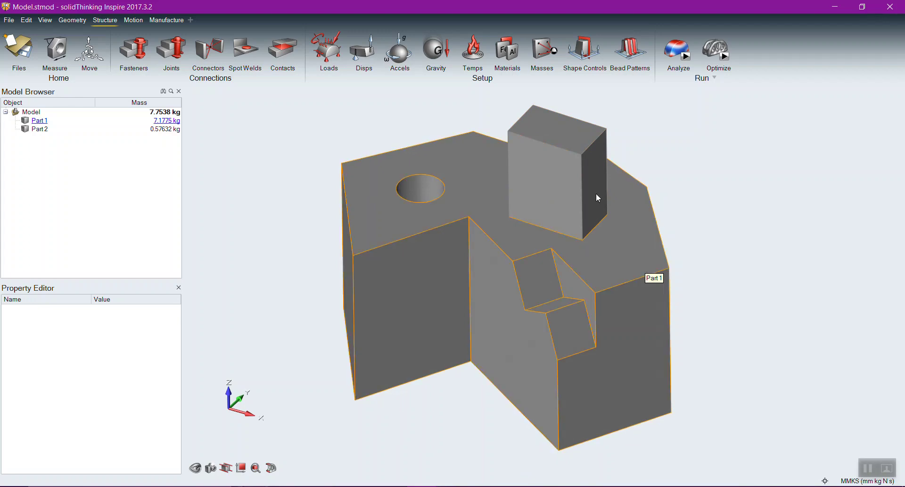
pyautogui.moveTo(436, 313); pyautogui.dragTo(466, 153, button='right')
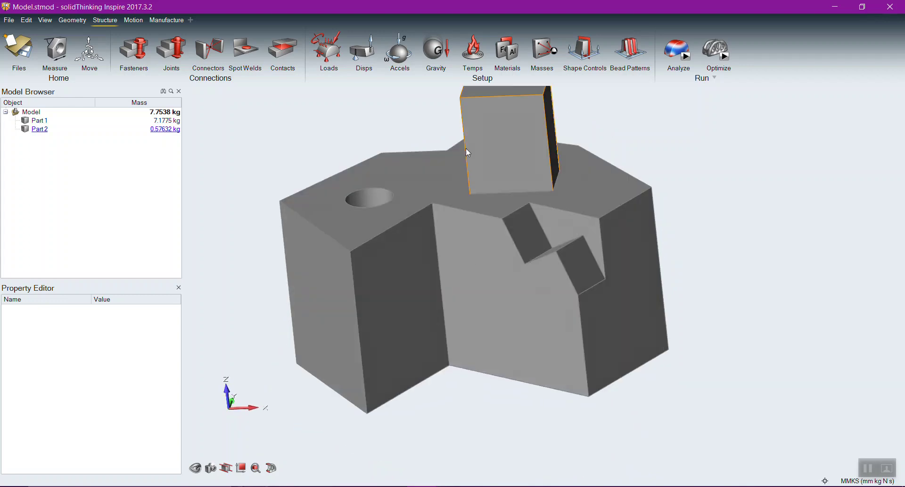
pyautogui.moveTo(333, 225); pyautogui.dragTo(397, 146, button='right')
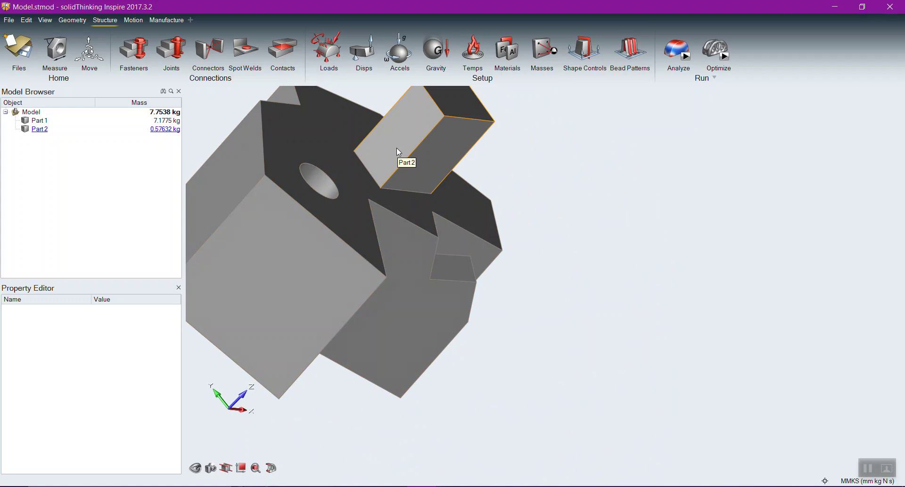
pyautogui.click(519, 224)
pyautogui.moveTo(519, 224); pyautogui.dragTo(563, 288, button='right')
pyautogui.moveTo(665, 355)
pyautogui.mouseDown(button='right')
pyautogui.moveTo(560, 381)
pyautogui.moveTo(581, 325)
pyautogui.moveTo(601, 354)
pyautogui.moveTo(605, 391)
pyautogui.mouseUp(button='right')
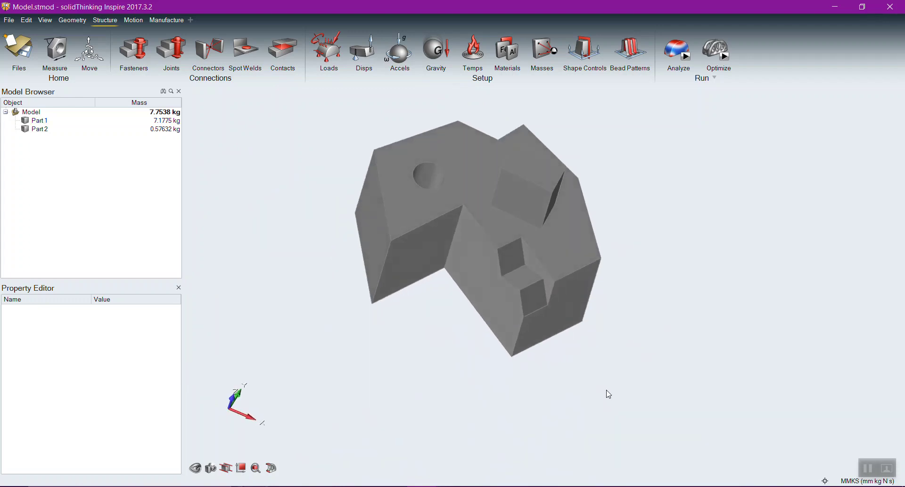
pyautogui.click(80, 20)
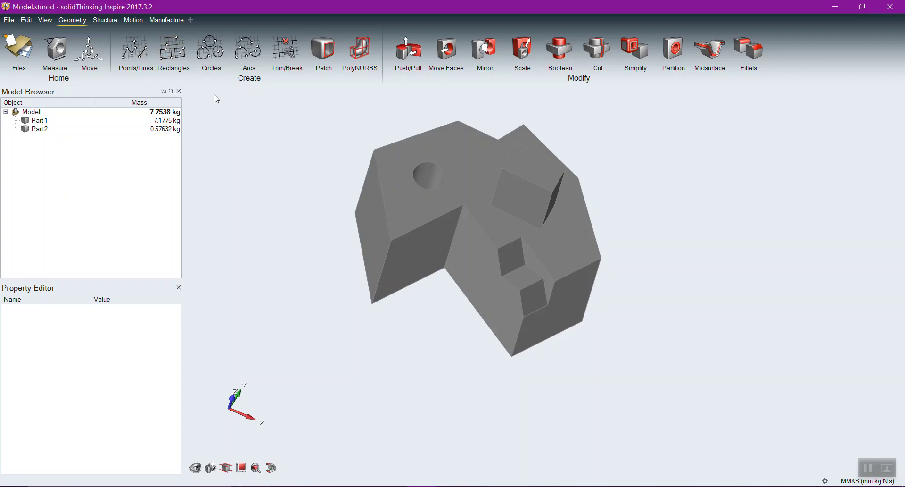
pyautogui.moveTo(673, 184); pyautogui.dragTo(645, 209, button='right')
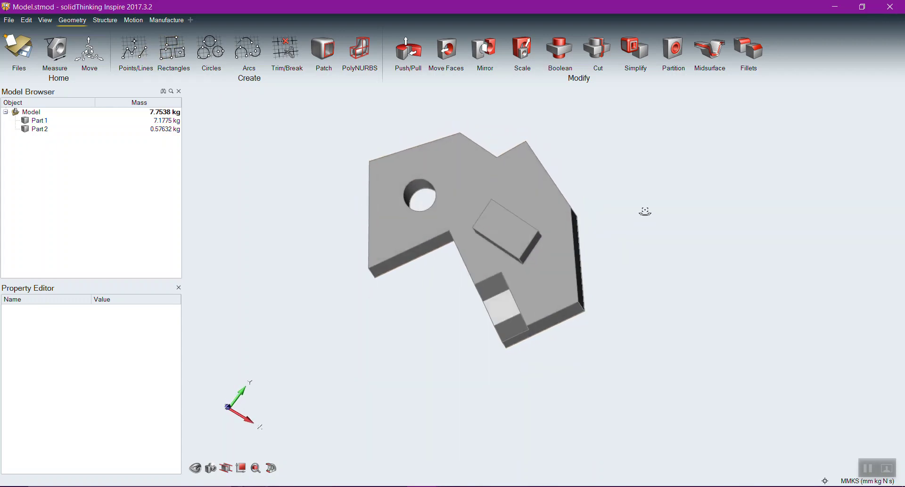
# Push a Part 1 side face out 2 mm and pull the slot face outward
pyautogui.click(406, 51)
pyautogui.scroll(3, 324, 247)
pyautogui.moveTo(435, 352); pyautogui.dragTo(358, 258, button='right')
pyautogui.moveTo(390, 247); pyautogui.dragTo(299, 253)
pyautogui.write('2')
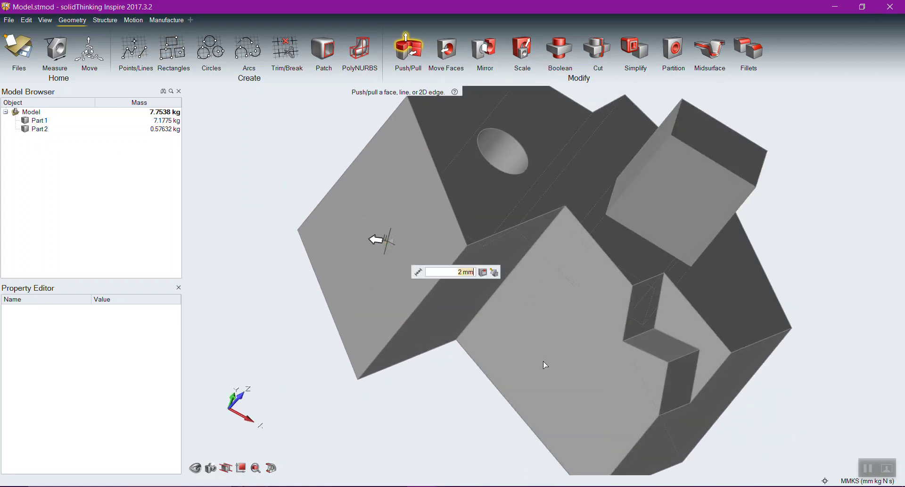
pyautogui.moveTo(473, 418); pyautogui.dragTo(694, 323, button='right')
pyautogui.moveTo(709, 321); pyautogui.dragTo(710, 292)
# Resize Part 1's top round hole to a 24 mm diameter
pyautogui.moveTo(748, 195); pyautogui.dragTo(703, 168, button='right')
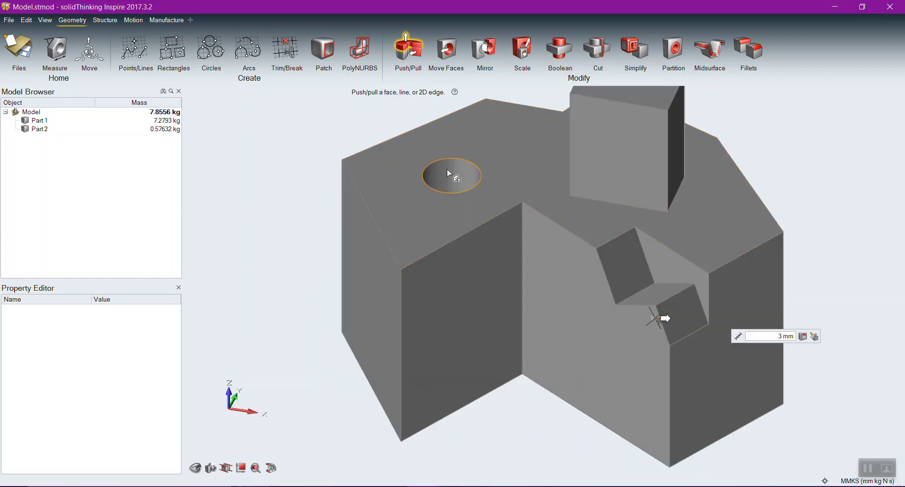
pyautogui.click(461, 170)
pyautogui.moveTo(461, 170)
pyautogui.mouseDown()
pyautogui.moveTo(480, 164)
pyautogui.moveTo(455, 174)
pyautogui.moveTo(467, 171)
pyautogui.mouseUp()
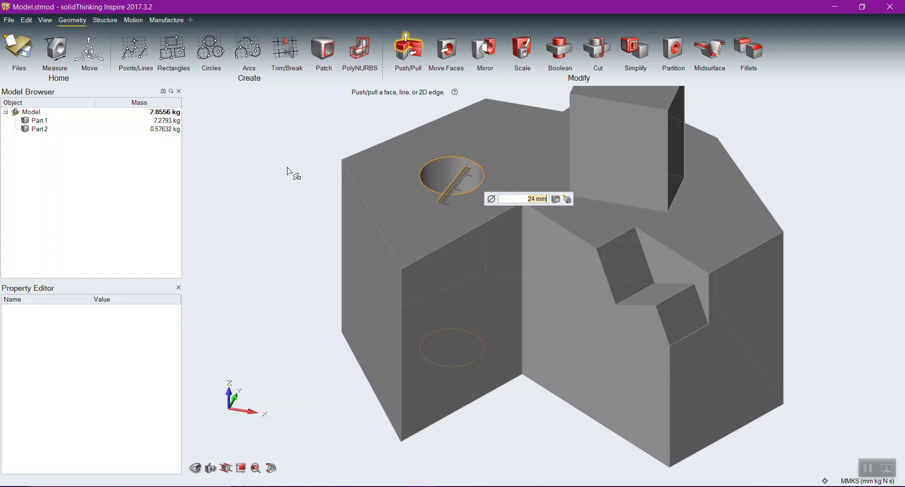
pyautogui.rightClick(319, 150)
pyautogui.click(351, 116)
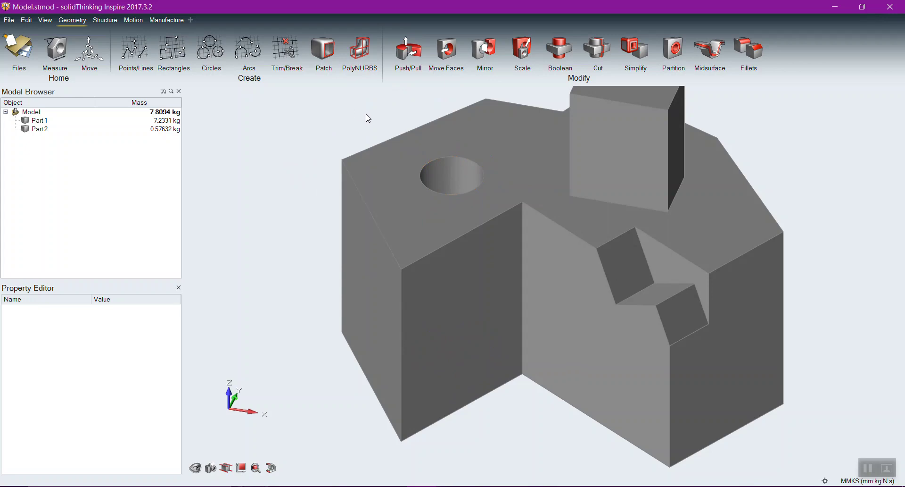
pyautogui.click(408, 49)
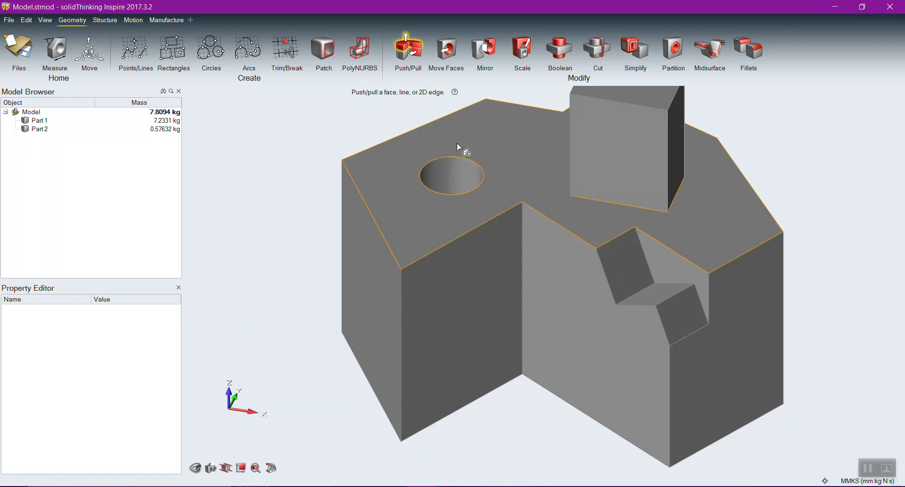
pyautogui.moveTo(466, 166); pyautogui.dragTo(451, 187)
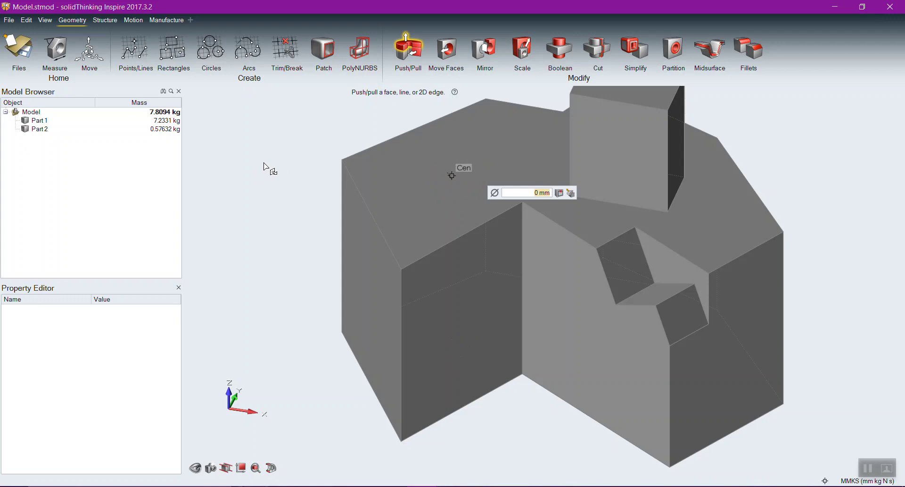
pyautogui.moveTo(263, 168); pyautogui.dragTo(263, 157, button='right')
pyautogui.moveTo(292, 202); pyautogui.dragTo(277, 155, button='right')
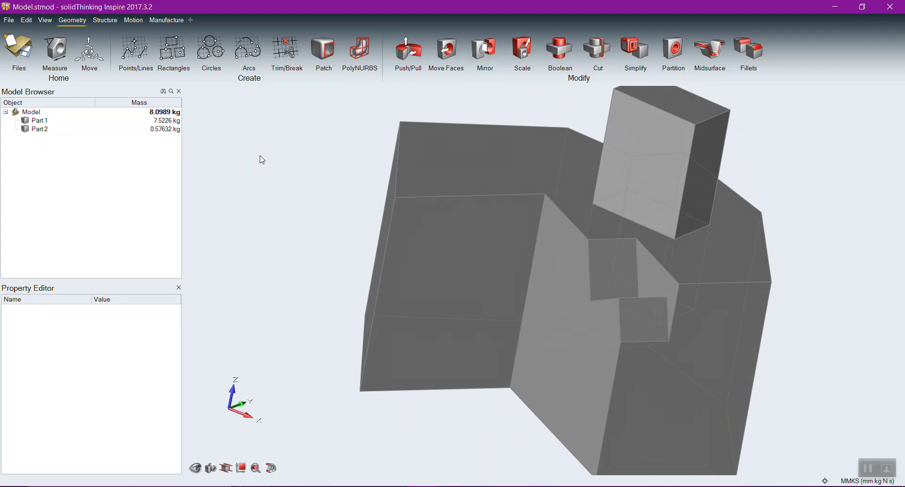
pyautogui.click(26, 19)
pyautogui.click(39, 31)
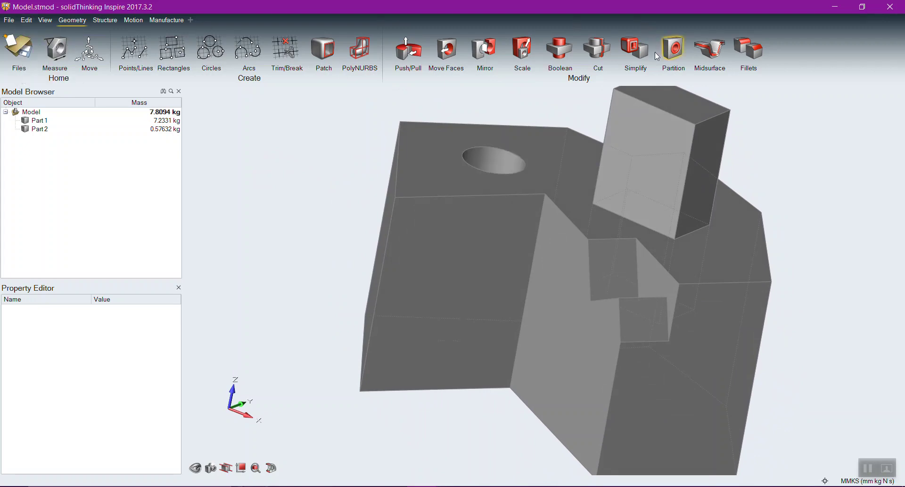
# Remove the round hole from Part 1's top face using Simplify > Holes
pyautogui.moveTo(632, 52)
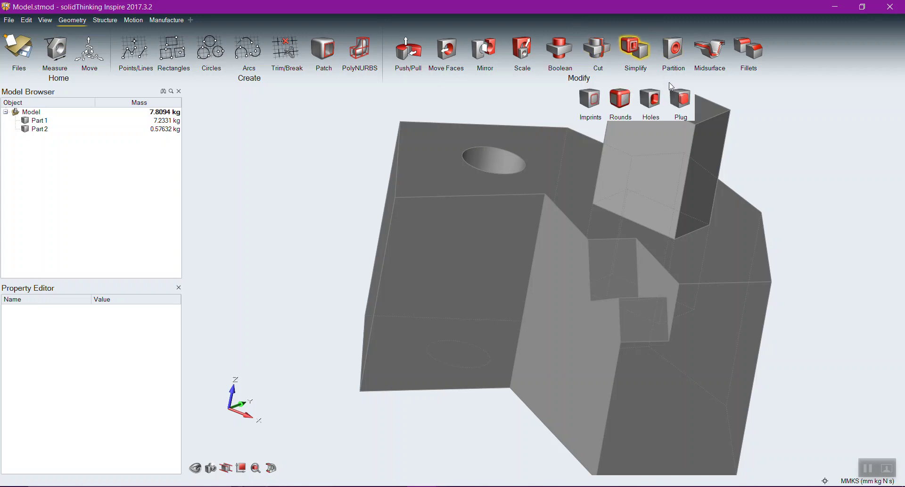
pyautogui.click(652, 105)
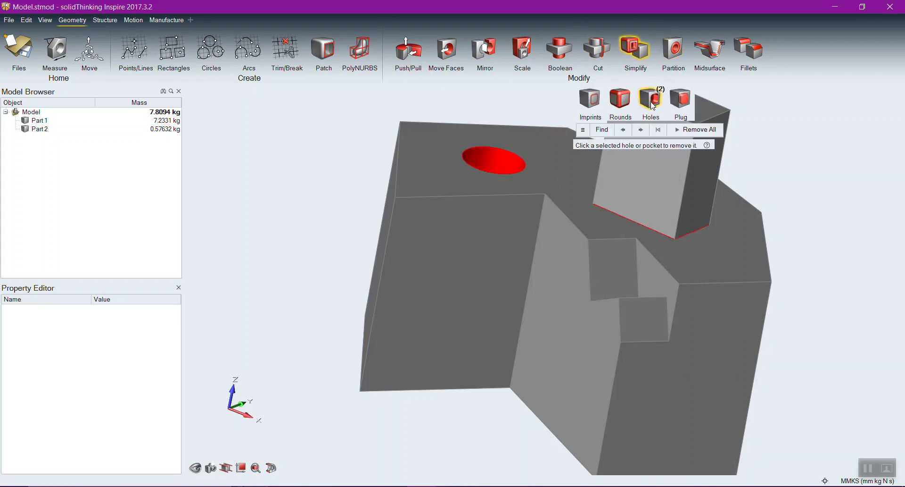
pyautogui.click(496, 163)
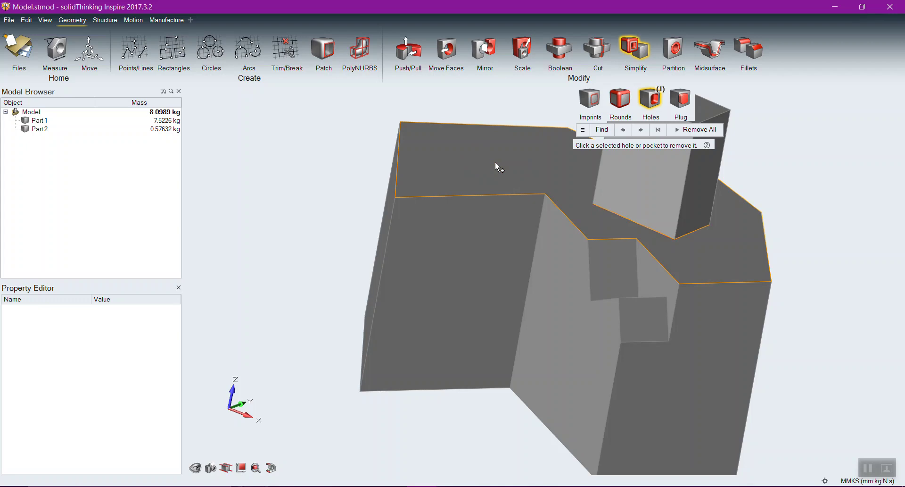
pyautogui.press('Escape')
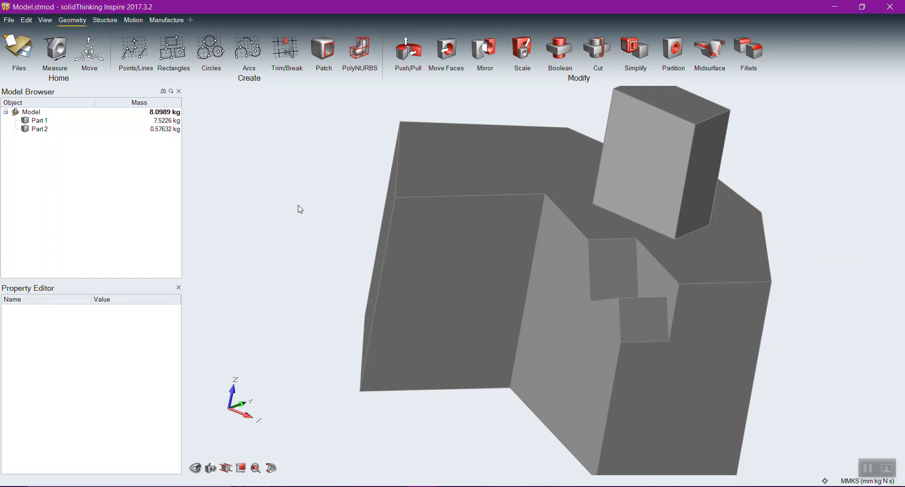
pyautogui.moveTo(319, 177); pyautogui.dragTo(299, 199, button='right')
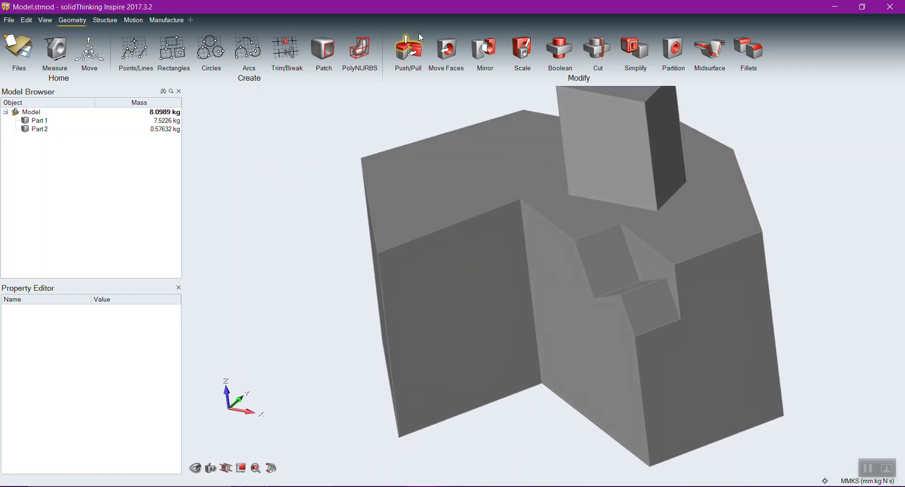
# Revolve Part 1's left face 90° about its edge as a trial
pyautogui.click(419, 56)
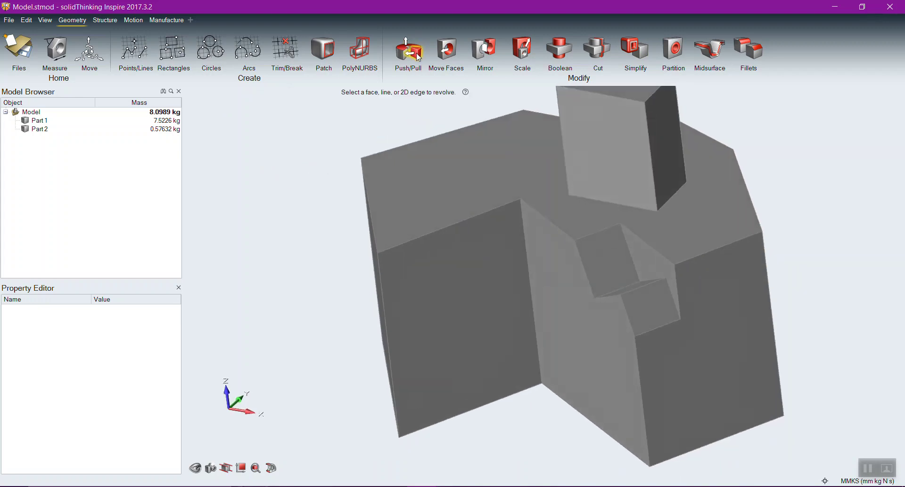
pyautogui.moveTo(313, 284); pyautogui.dragTo(334, 248, button='right')
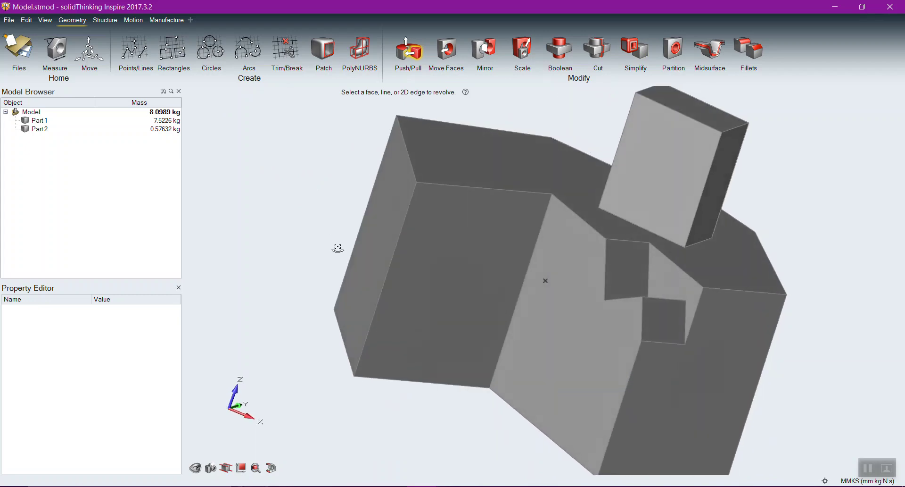
pyautogui.click(382, 240)
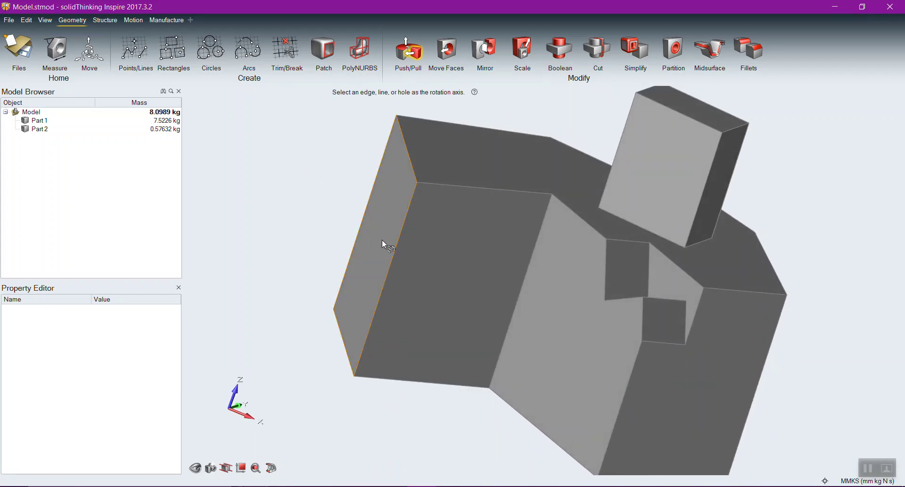
pyautogui.click(342, 338)
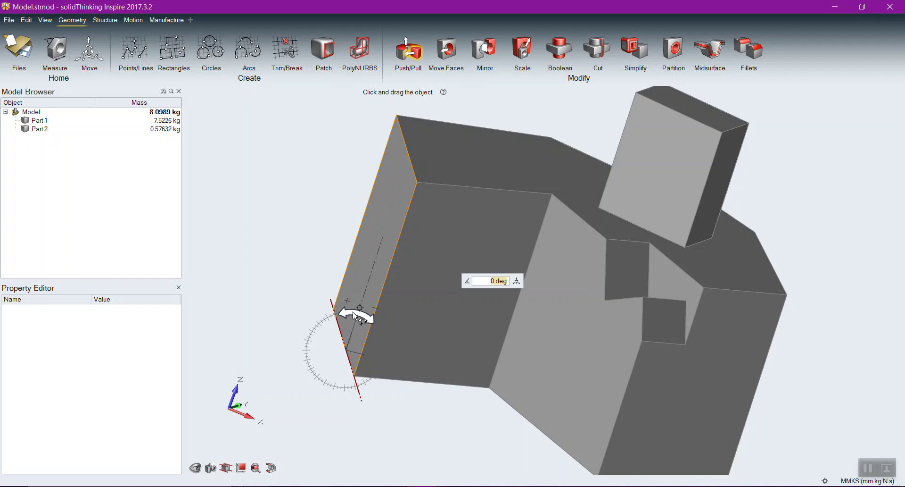
pyautogui.moveTo(353, 316); pyautogui.dragTo(291, 326)
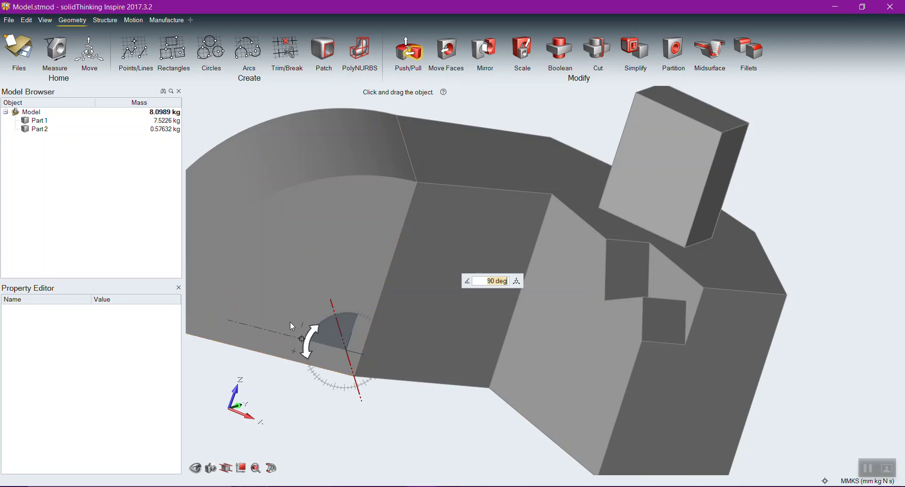
pyautogui.press('Return')
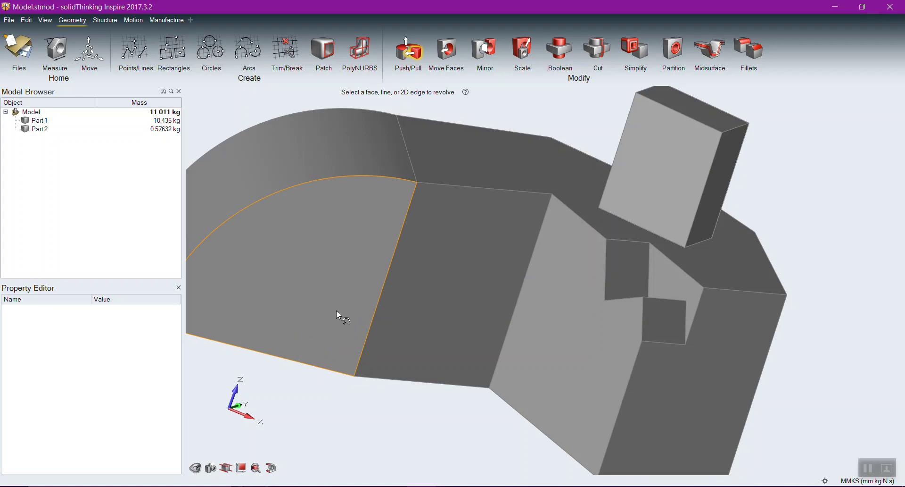
# Undo the revolve and the hole removal so the round top hole returns
pyautogui.click(26, 19)
pyautogui.click(38, 30)
pyautogui.click(26, 20)
pyautogui.click(32, 28)
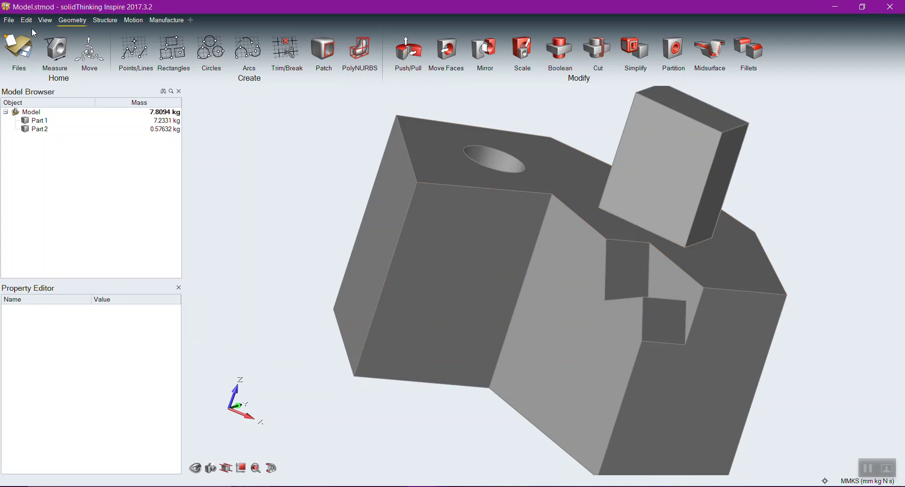
pyautogui.moveTo(296, 188); pyautogui.dragTo(267, 213, button='right')
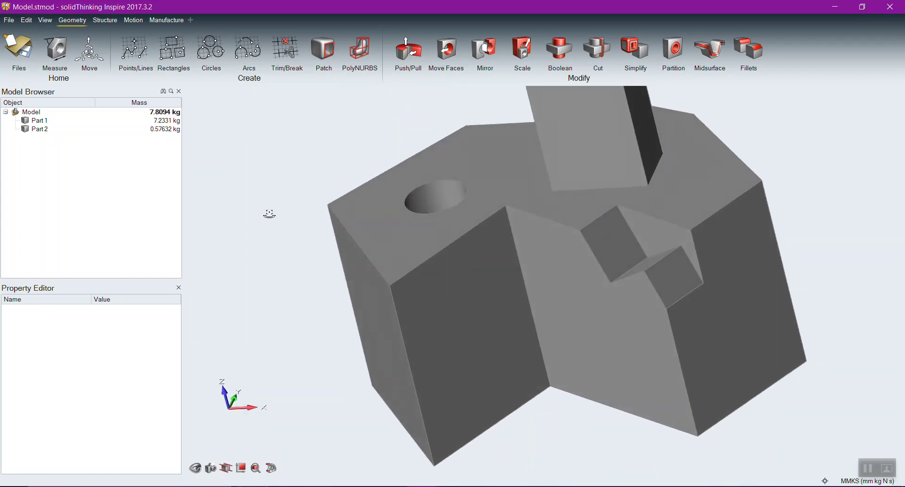
# Move Part 1's round hole along Y to -21 mm
pyautogui.click(449, 55)
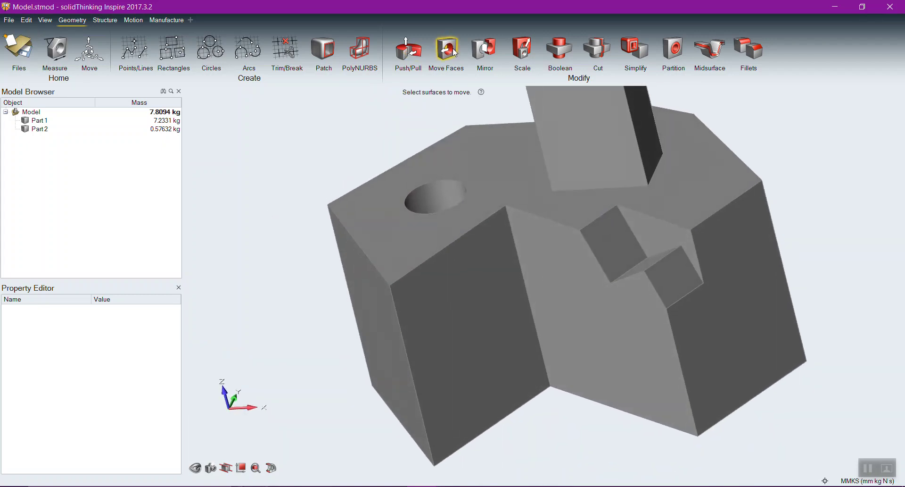
pyautogui.click(445, 193)
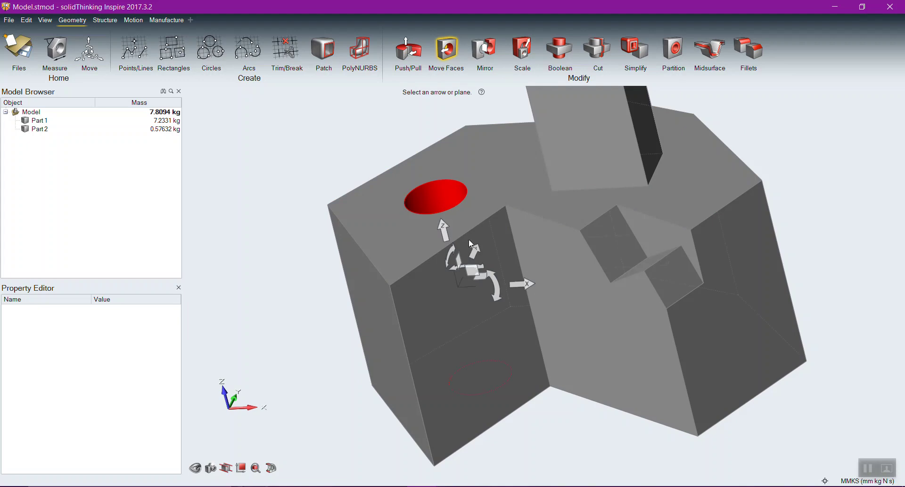
pyautogui.moveTo(482, 240); pyautogui.dragTo(556, 252, button='right')
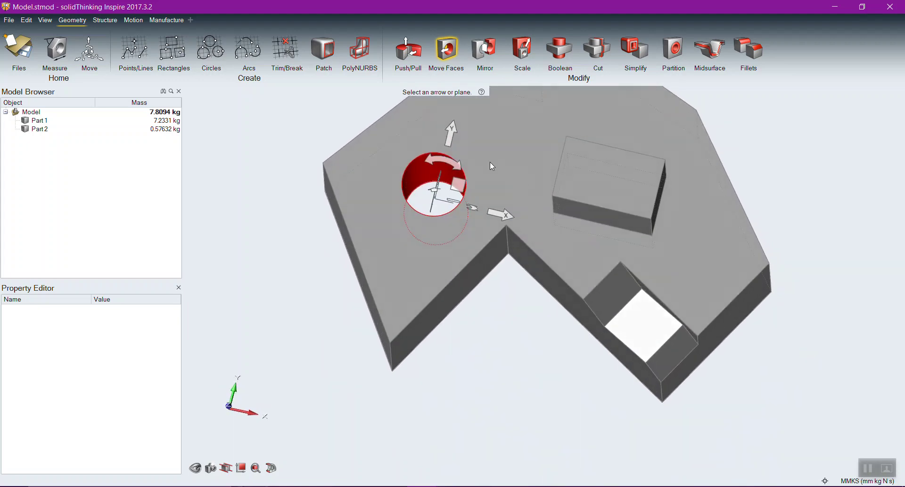
pyautogui.click(453, 134)
pyautogui.moveTo(453, 134); pyautogui.dragTo(440, 225)
pyautogui.write('-21')
pyautogui.press('Return')
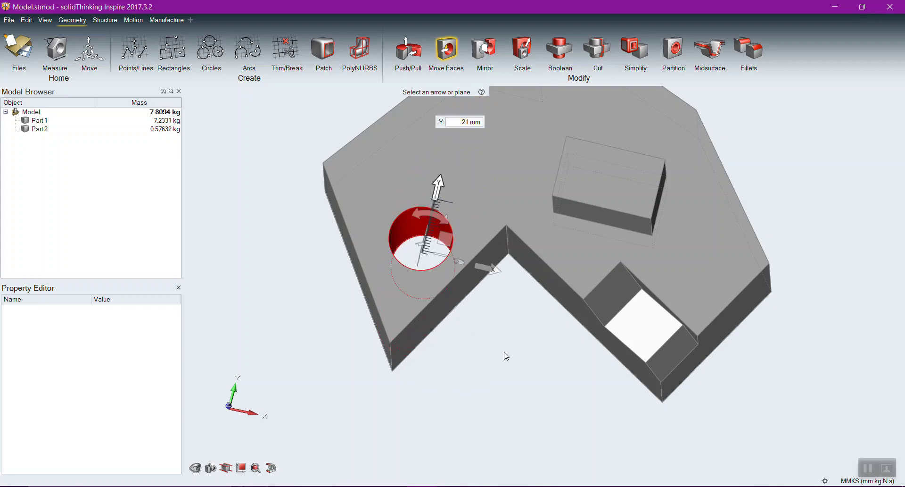
pyautogui.moveTo(477, 333); pyautogui.dragTo(461, 314, button='right')
pyautogui.click(471, 312)
pyautogui.scroll(-3, 463, 309)
# Tilt the round hole about 30° around the Y axis
pyautogui.click(499, 166)
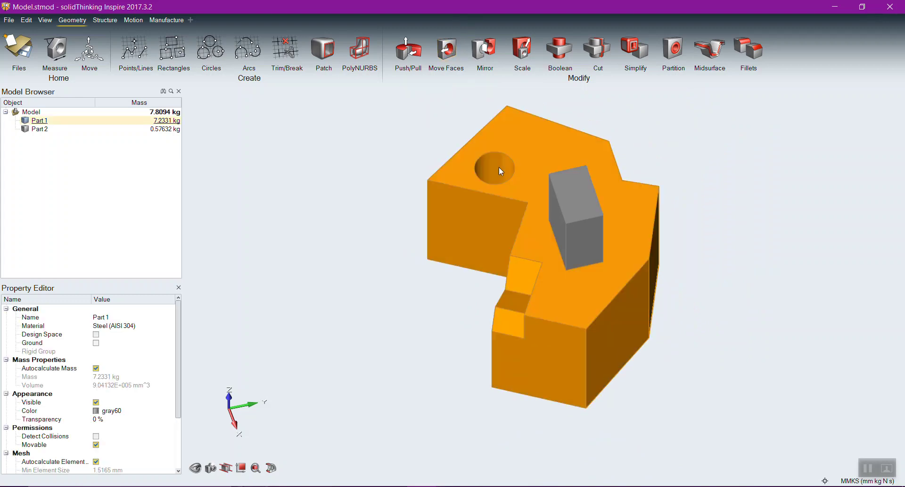
pyautogui.click(446, 51)
pyautogui.click(496, 163)
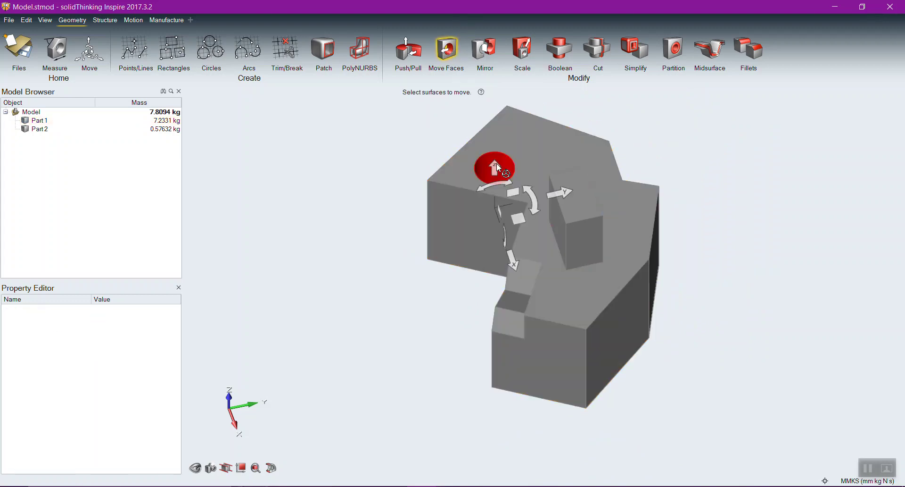
pyautogui.moveTo(536, 228); pyautogui.dragTo(540, 235, button='right')
pyautogui.moveTo(531, 237); pyautogui.dragTo(521, 247)
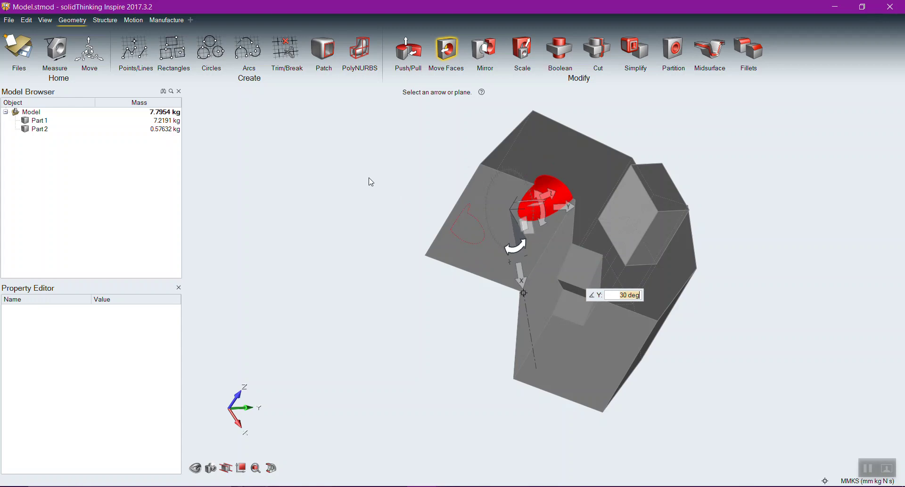
pyautogui.moveTo(384, 158); pyautogui.dragTo(336, 180, button='right')
pyautogui.click(347, 157)
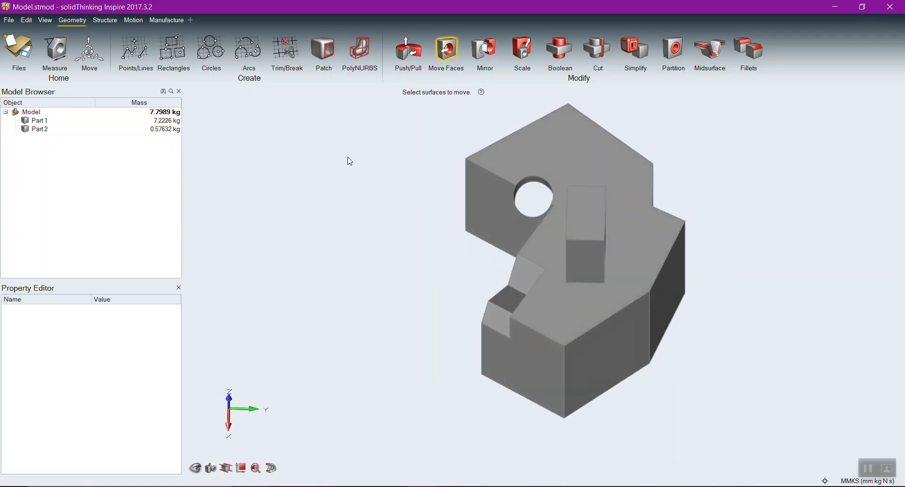
# Place a trial mirror plane on Part 1 and undo it
pyautogui.click(491, 49)
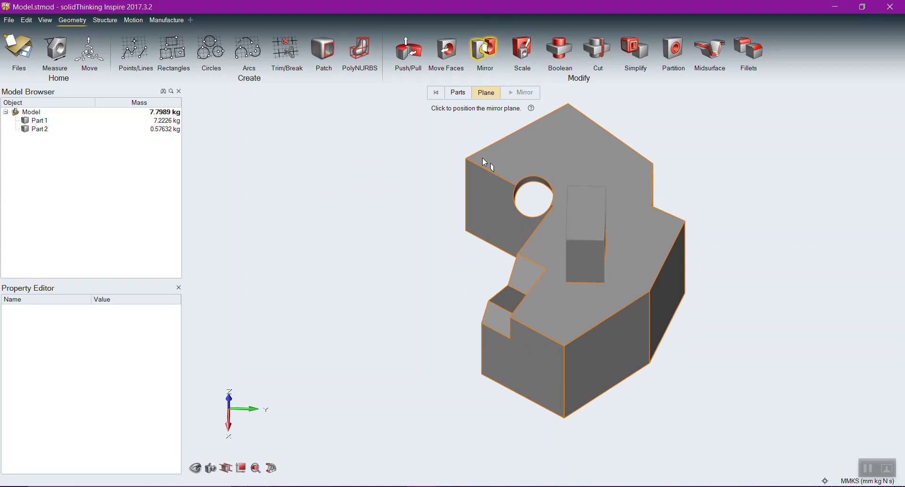
pyautogui.moveTo(397, 254); pyautogui.dragTo(491, 285, button='right')
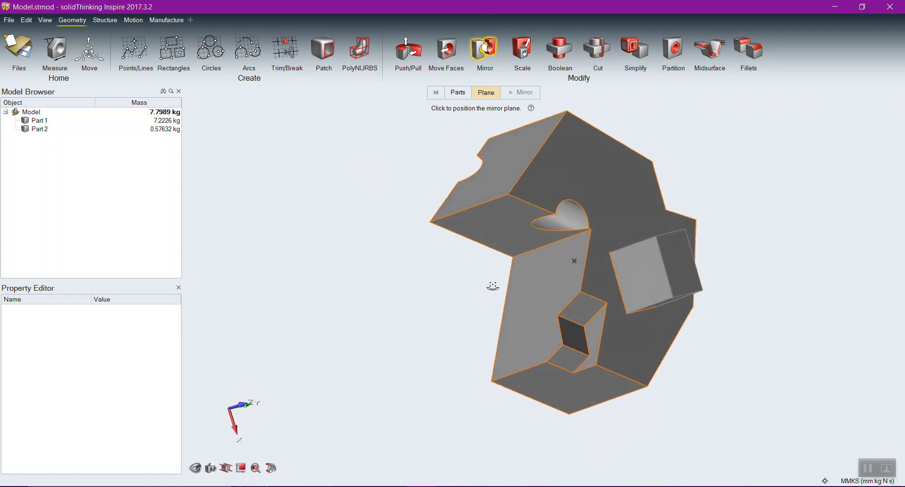
pyautogui.click(502, 173)
pyautogui.scroll(-3, 494, 200)
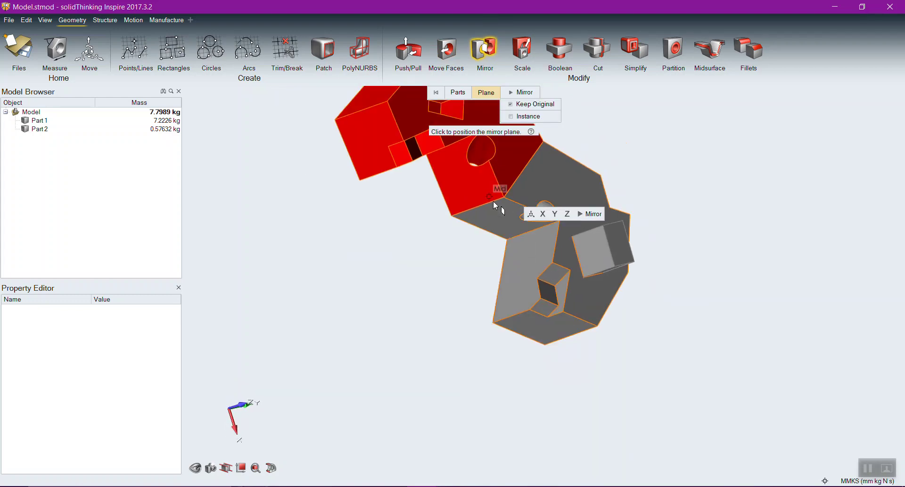
pyautogui.moveTo(451, 271); pyautogui.dragTo(390, 279, button='right')
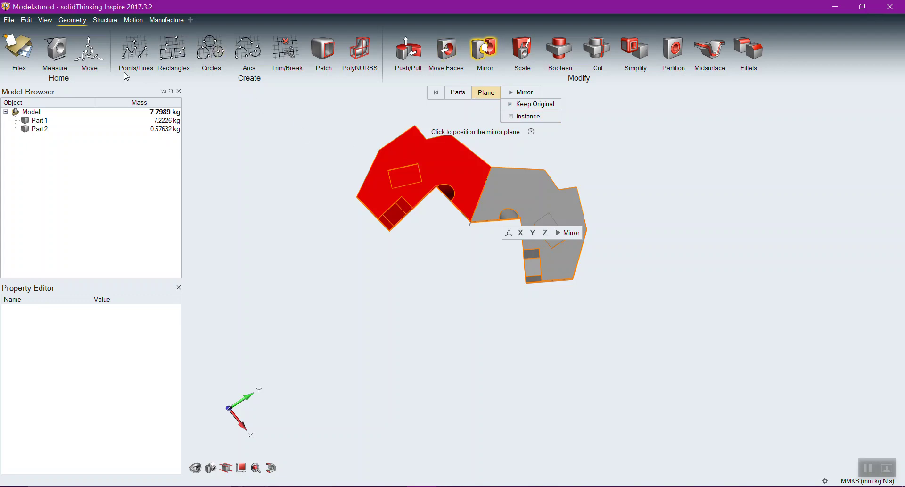
pyautogui.click(27, 19)
pyautogui.click(38, 33)
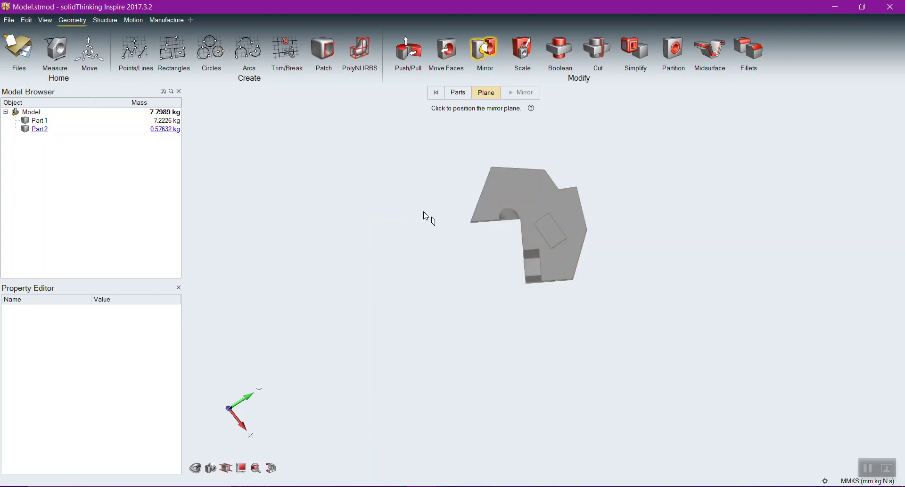
# Try mirroring Part 1 about an end-point plane, then undo the whole mirror setup
pyautogui.moveTo(444, 277); pyautogui.dragTo(483, 267, button='right')
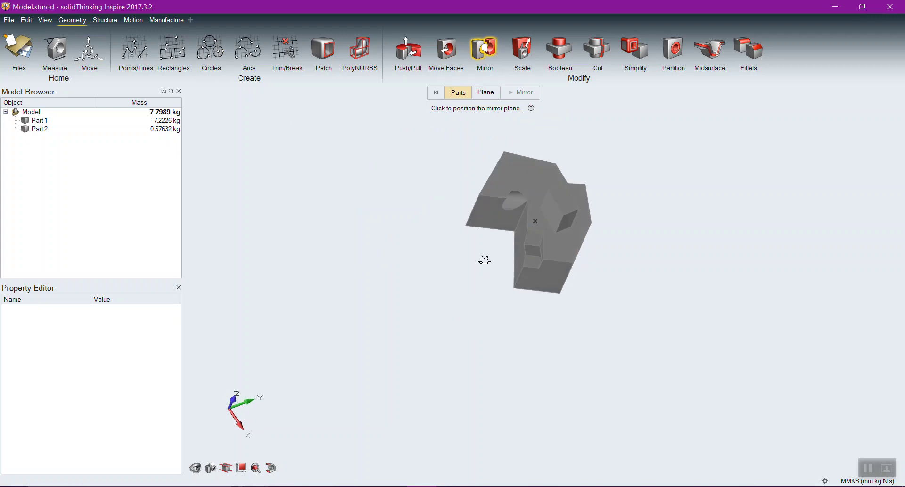
pyautogui.click(502, 198)
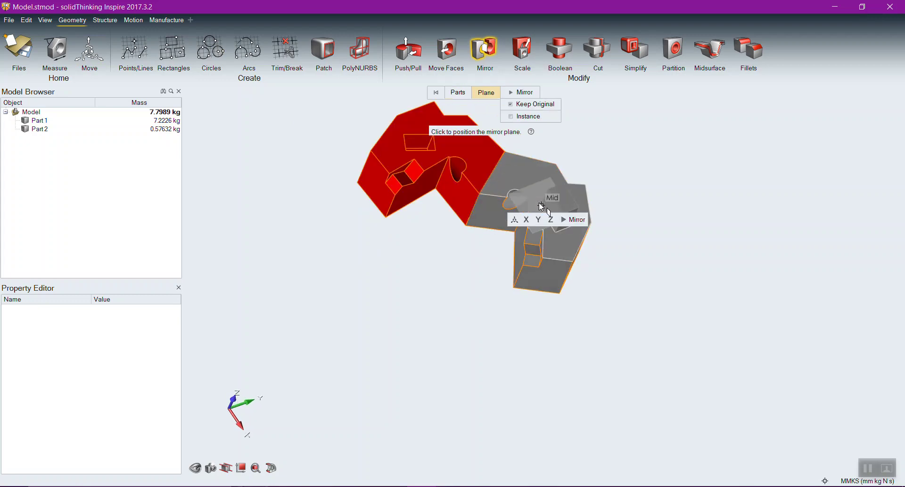
pyautogui.click(559, 202)
pyautogui.click(27, 20)
pyautogui.click(38, 33)
pyautogui.click(27, 19)
pyautogui.click(56, 38)
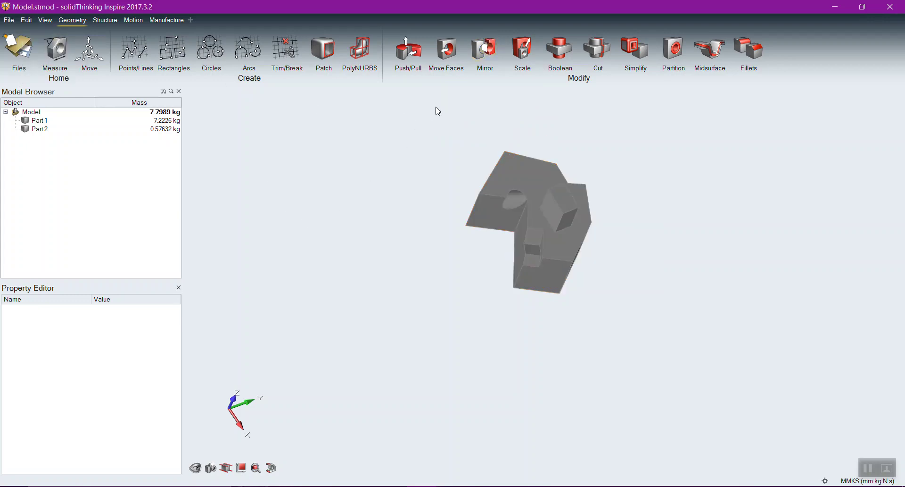
# Mirror Part 1 and Part 2 as instances about an edge-midpoint plane
pyautogui.click(484, 52)
pyautogui.click(514, 167)
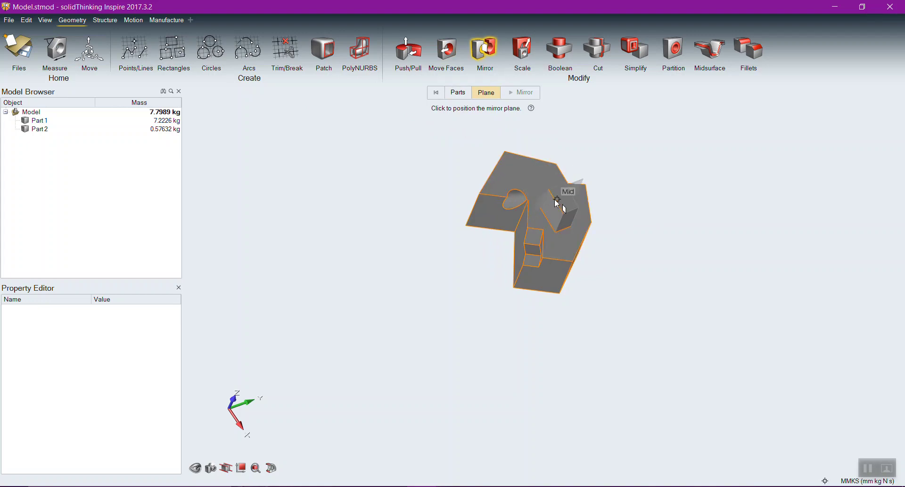
pyautogui.moveTo(559, 202); pyautogui.dragTo(452, 189, button='right')
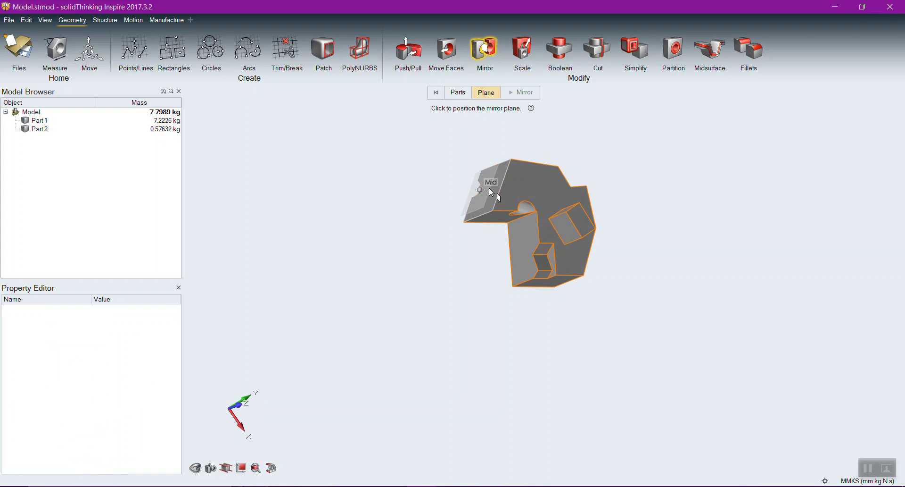
pyautogui.click(492, 189)
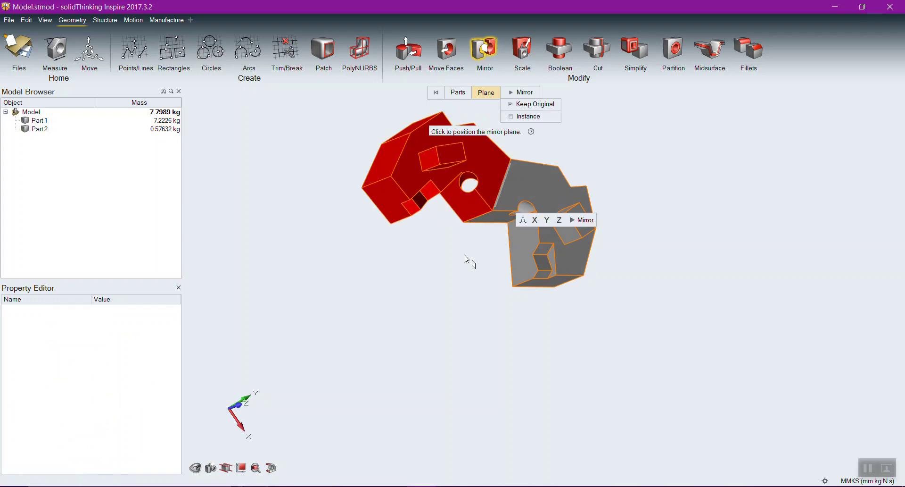
pyautogui.moveTo(477, 258); pyautogui.dragTo(408, 245, button='right')
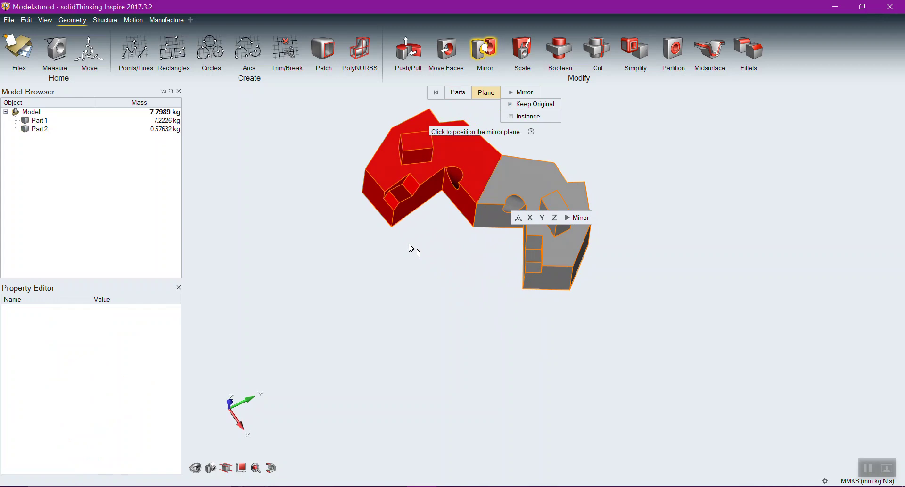
pyautogui.click(513, 119)
pyautogui.click(578, 218)
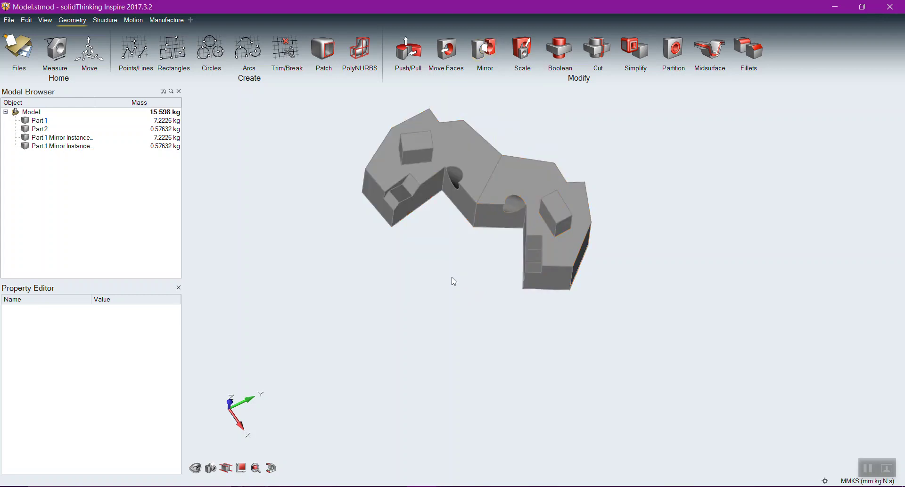
pyautogui.moveTo(477, 280); pyautogui.dragTo(465, 287, button='right')
pyautogui.click(215, 44)
pyautogui.scroll(3, 554, 219)
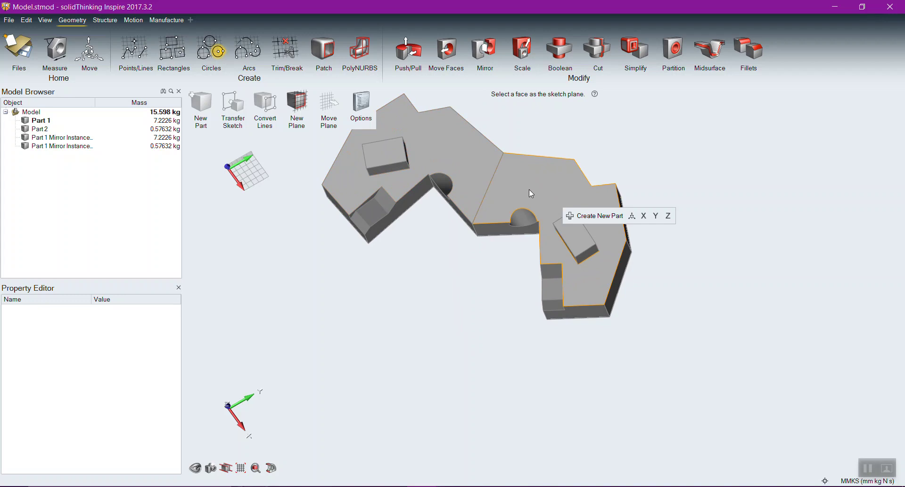
# Sketch circles on Part 1's top face and pull them up 220 mm into bolt rods
pyautogui.click(530, 190)
pyautogui.click(538, 183)
pyautogui.click(549, 184)
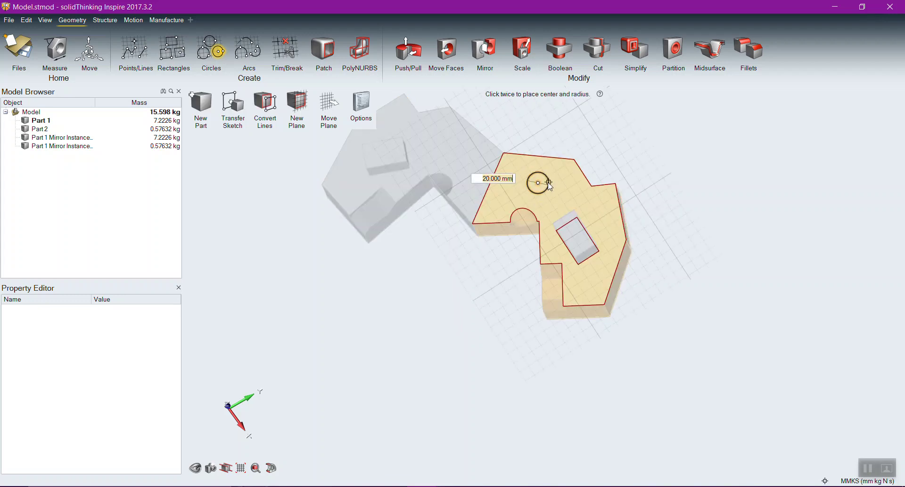
pyautogui.press('Escape')
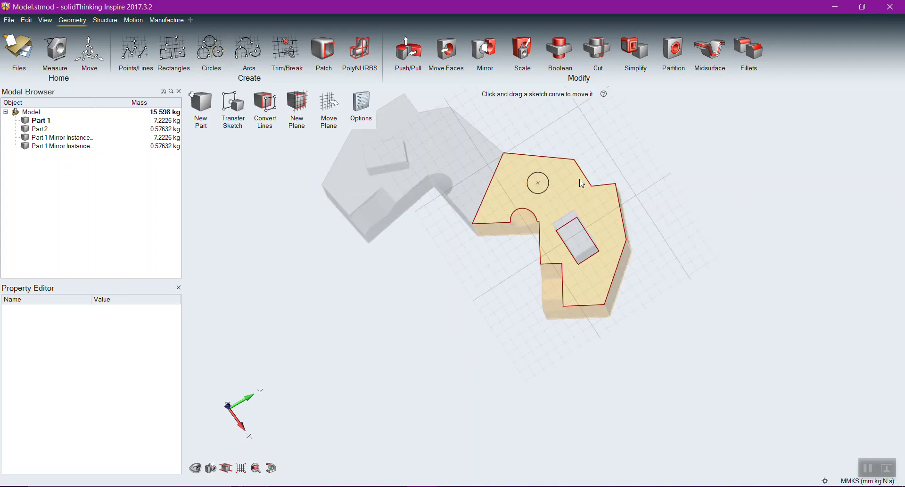
pyautogui.press('p')
pyautogui.moveTo(541, 185); pyautogui.dragTo(528, 148)
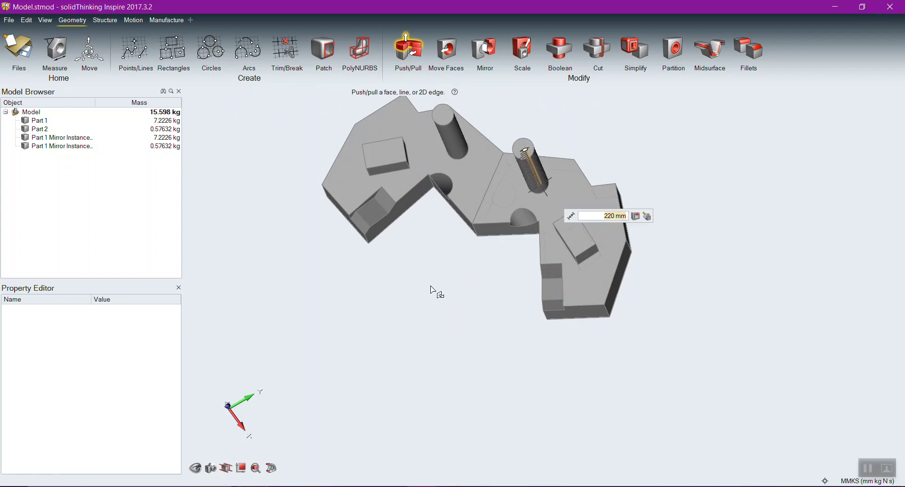
pyautogui.press('Down')
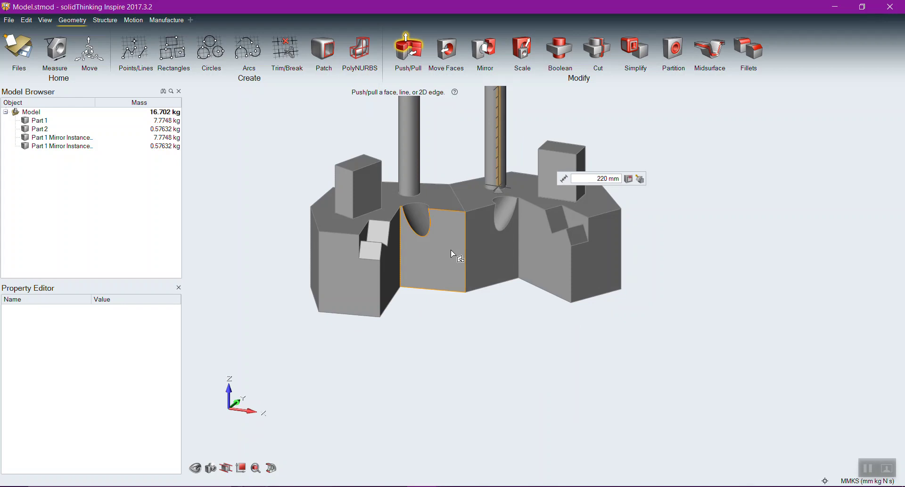
pyautogui.press('Escape')
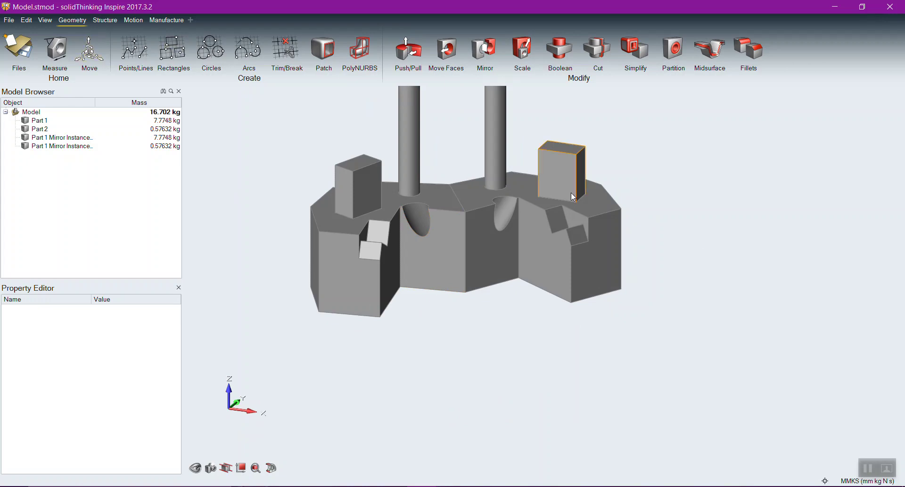
pyautogui.click(100, 21)
pyautogui.click(283, 51)
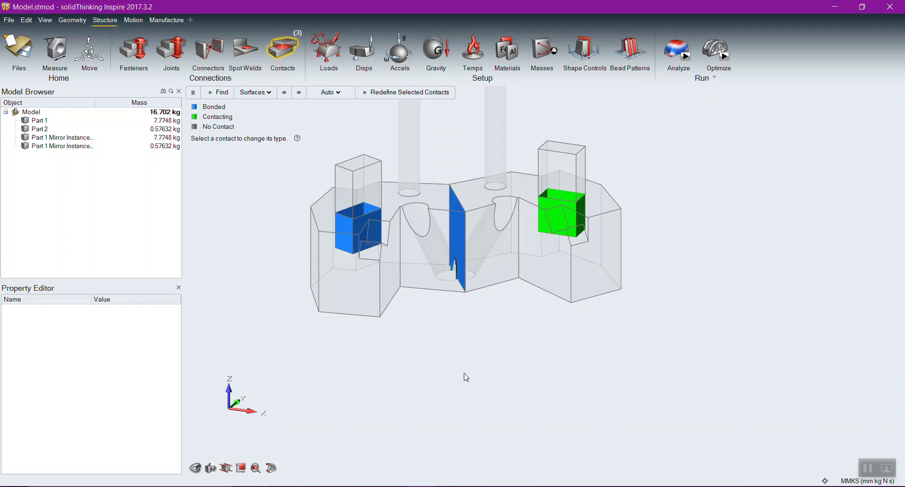
pyautogui.press('Escape')
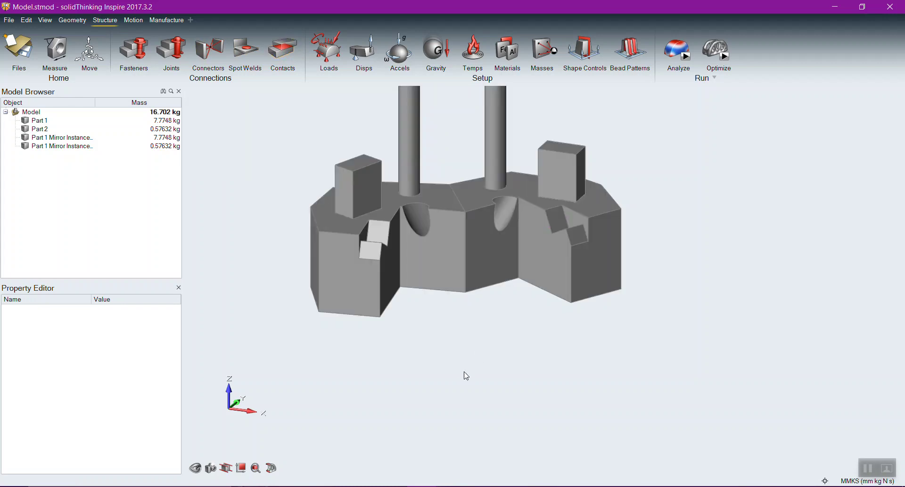
pyautogui.rightClick(460, 363)
pyautogui.moveTo(545, 364); pyautogui.dragTo(491, 457, button='right')
pyautogui.moveTo(508, 349); pyautogui.dragTo(508, 288, button='right')
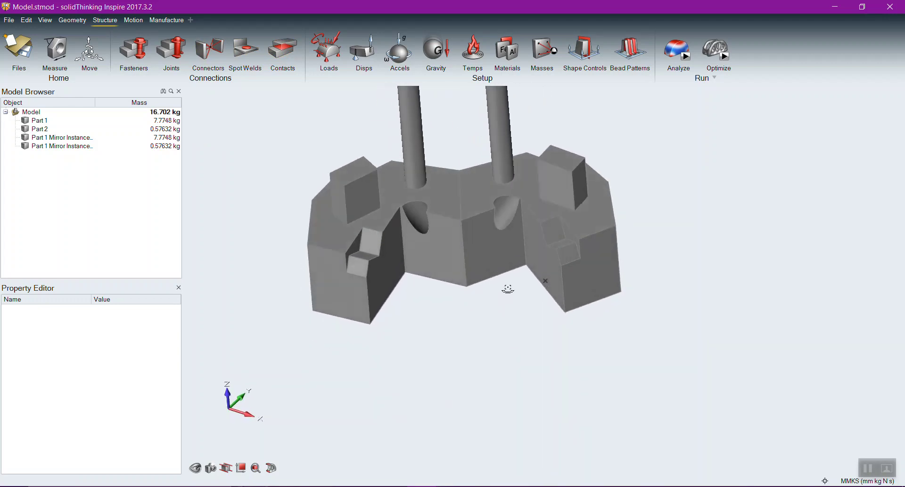
pyautogui.click(79, 26)
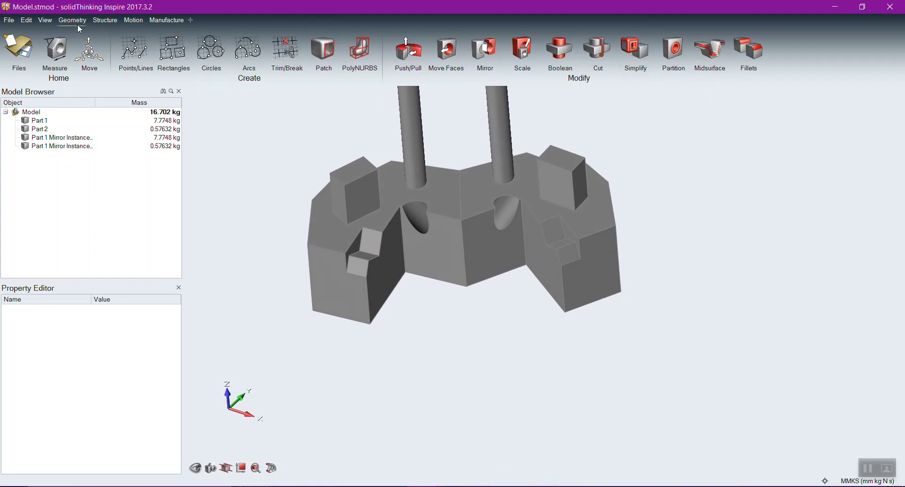
# Cut the right-hand block with a plane tilted 15° about X, creating Part 1 Slice 1 and Slice 3
pyautogui.click(603, 53)
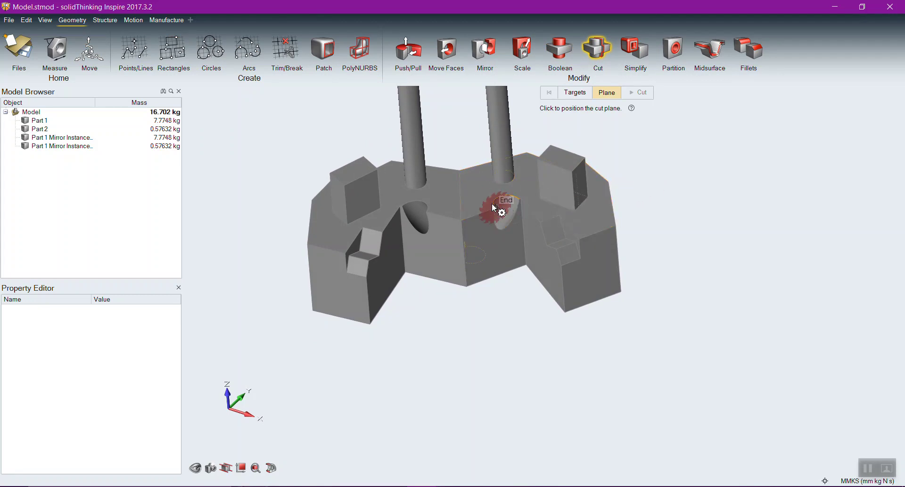
pyautogui.moveTo(532, 337); pyautogui.dragTo(487, 318, button='right')
pyautogui.scroll(3, 434, 324)
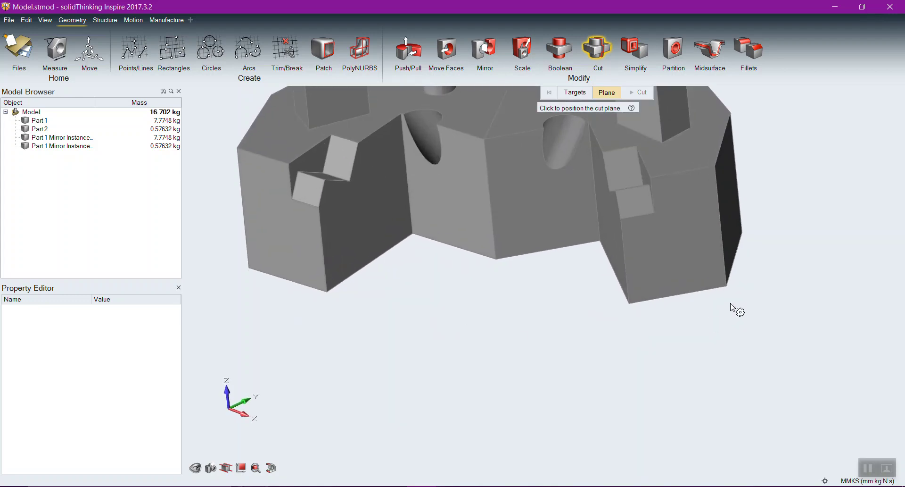
pyautogui.click(722, 148)
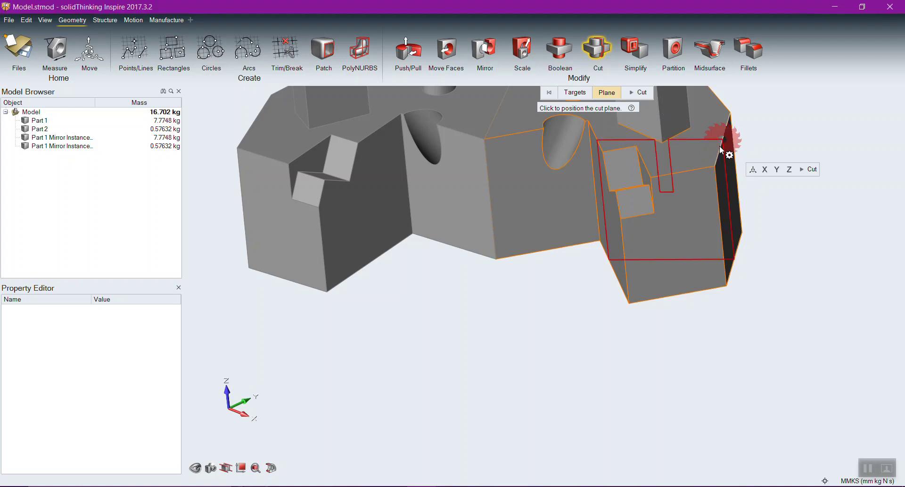
pyautogui.moveTo(830, 123)
pyautogui.mouseDown(button='right')
pyautogui.moveTo(756, 178)
pyautogui.moveTo(781, 136)
pyautogui.moveTo(793, 138)
pyautogui.moveTo(803, 166)
pyautogui.moveTo(793, 364)
pyautogui.moveTo(679, 380)
pyautogui.mouseUp(button='right')
pyautogui.click(773, 300)
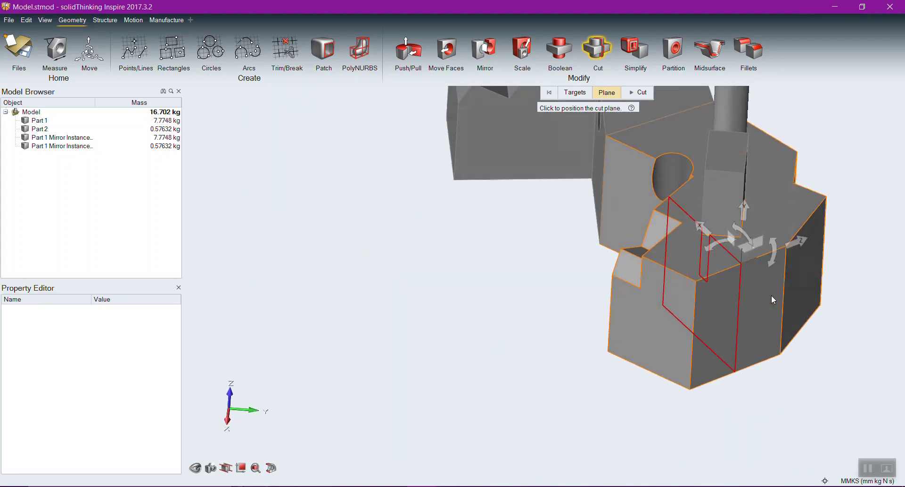
pyautogui.click(776, 252)
pyautogui.moveTo(776, 251); pyautogui.dragTo(780, 259)
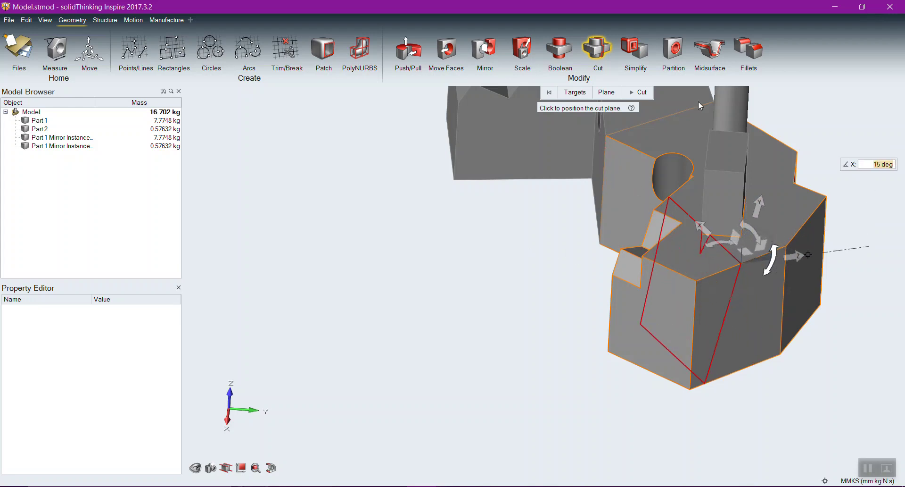
pyautogui.click(641, 91)
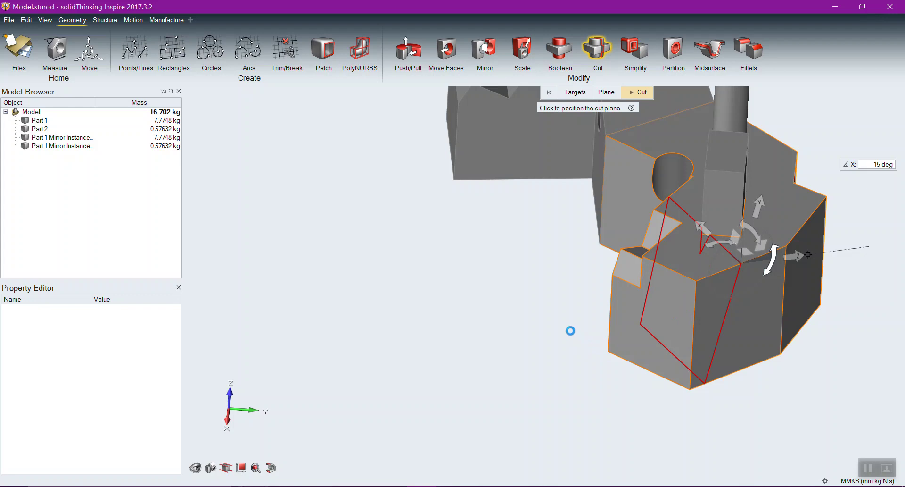
pyautogui.click(673, 310)
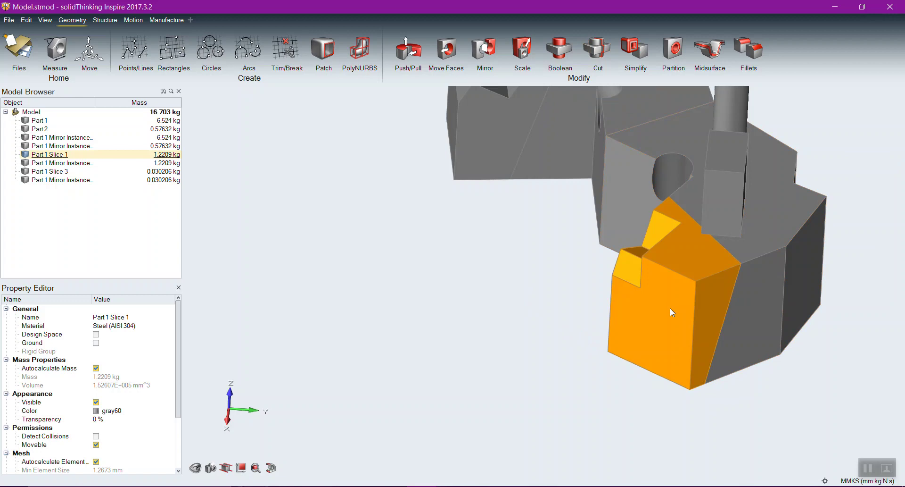
pyautogui.click(504, 275)
pyautogui.click(606, 49)
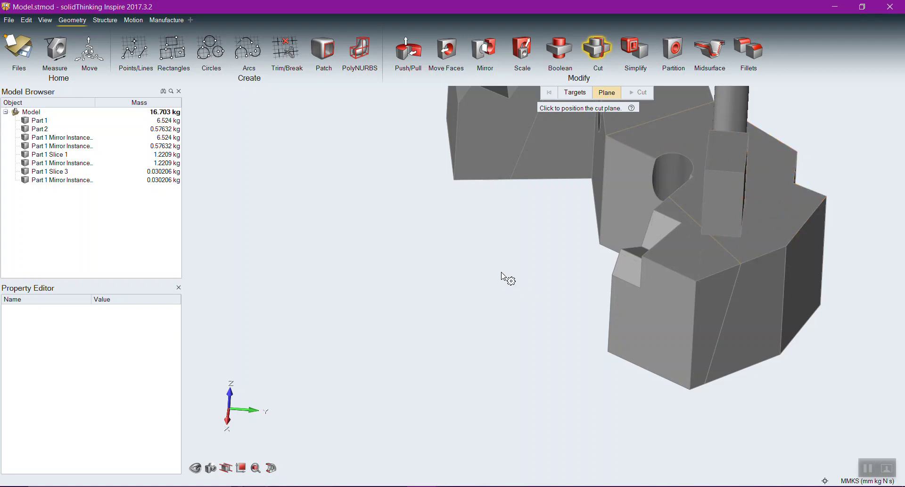
pyautogui.rightClick(484, 271)
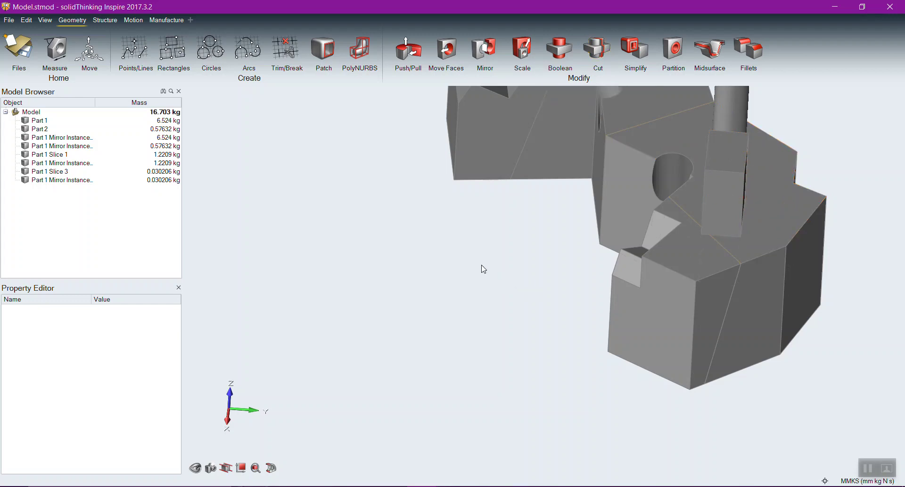
pyautogui.moveTo(636, 45)
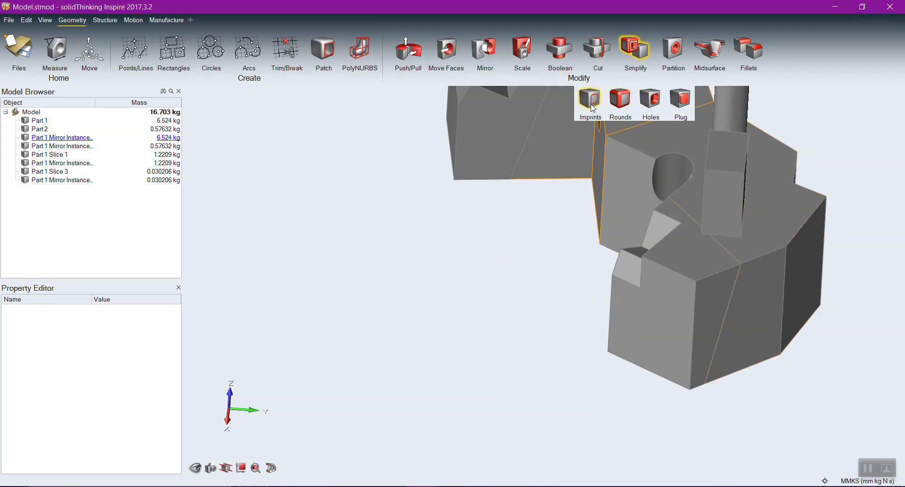
pyautogui.moveTo(522, 254); pyautogui.dragTo(433, 362, button='middle')
pyautogui.press('Escape')
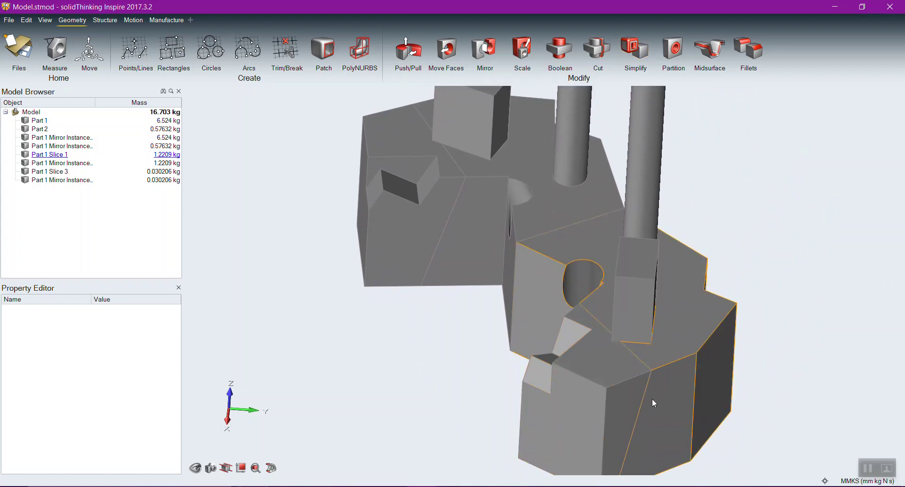
pyautogui.rightClick(426, 363)
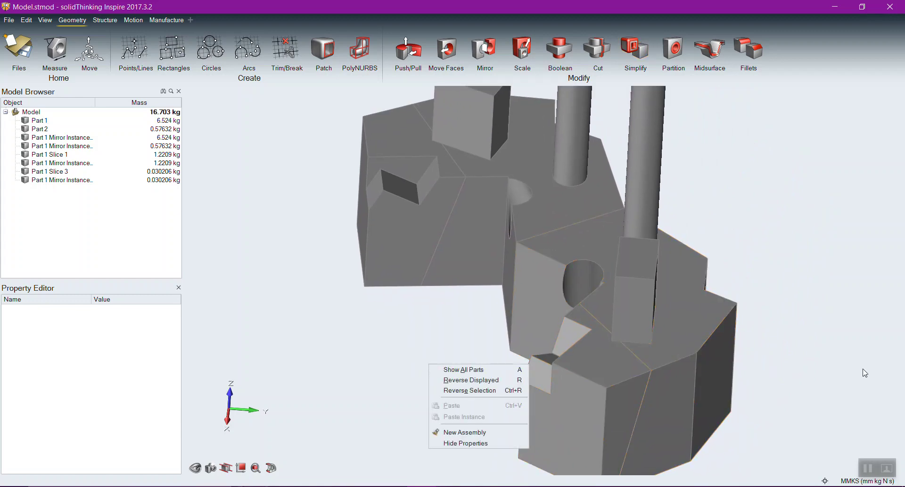
pyautogui.click(836, 251)
pyautogui.click(621, 415)
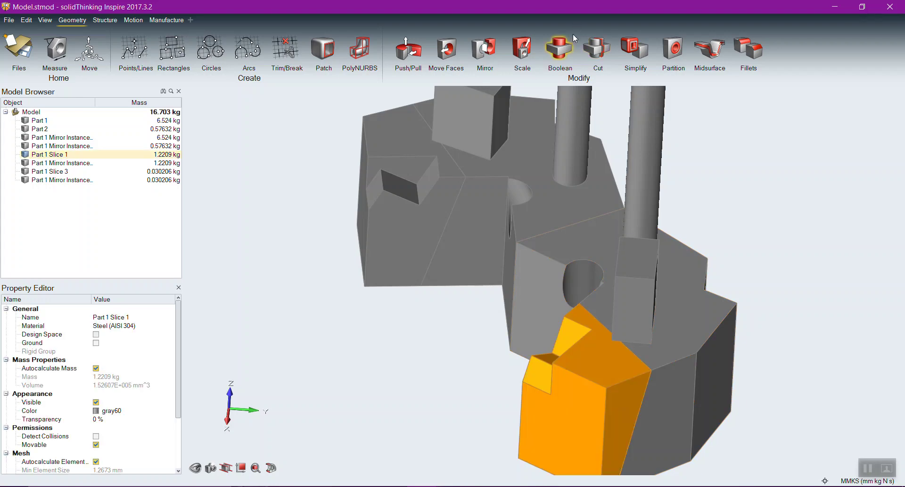
# Boolean-combine Part 1 Slice 1 with the large Part 1 body into one 7.7449 kg part
pyautogui.click(563, 46)
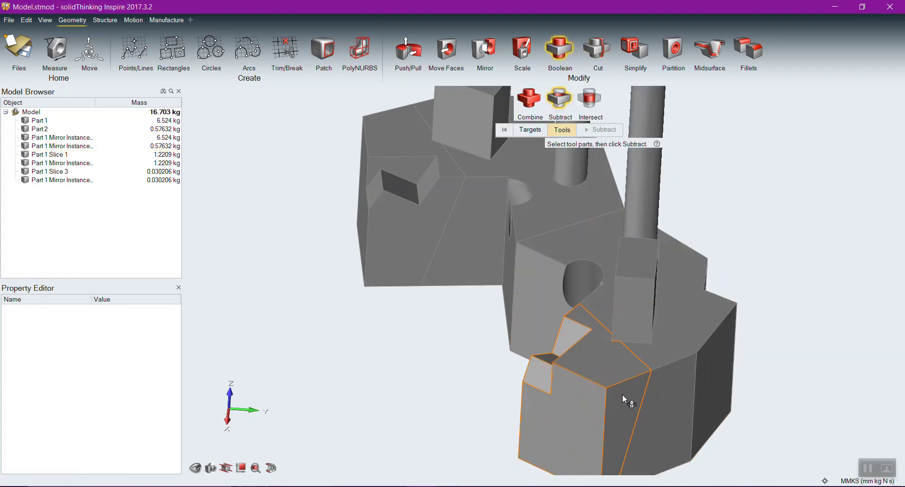
pyautogui.click(675, 380)
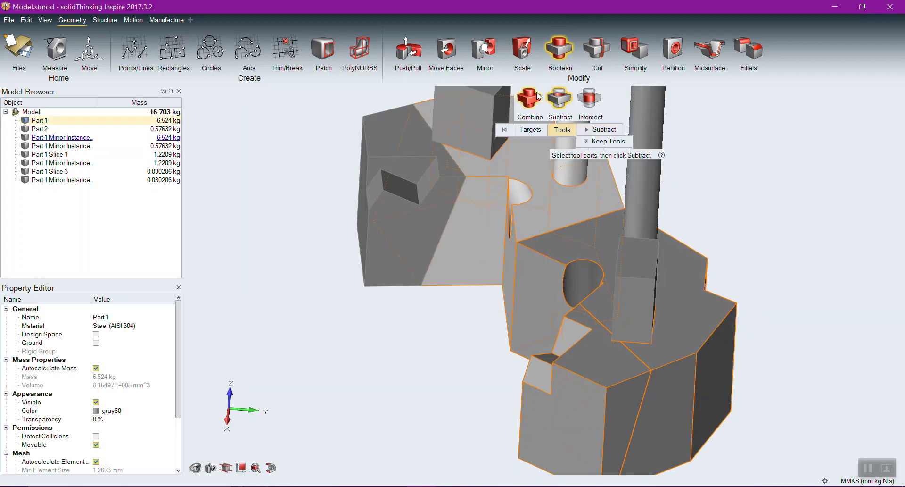
pyautogui.click(530, 98)
pyautogui.click(682, 395)
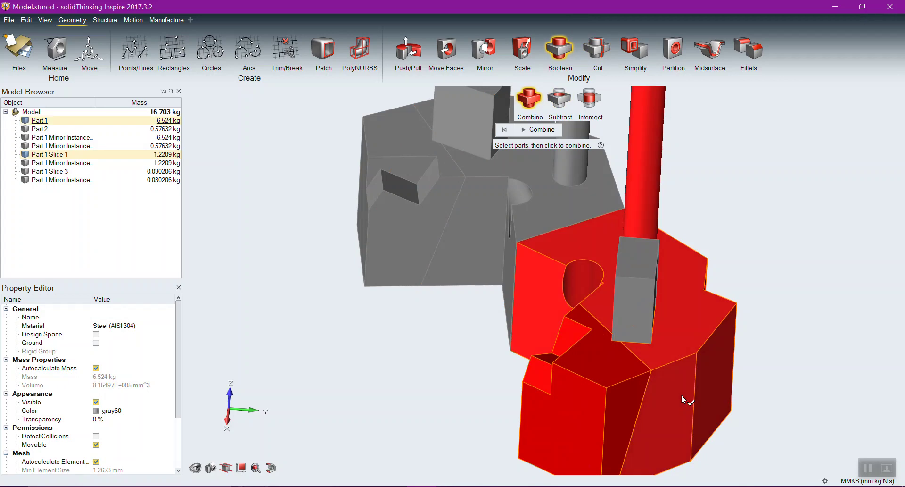
pyautogui.click(543, 130)
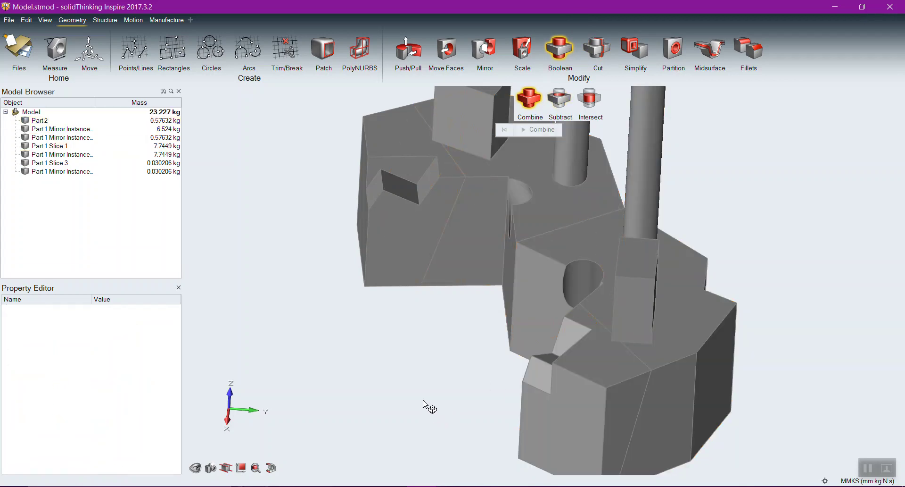
pyautogui.press('Escape')
pyautogui.scroll(3, 666, 440)
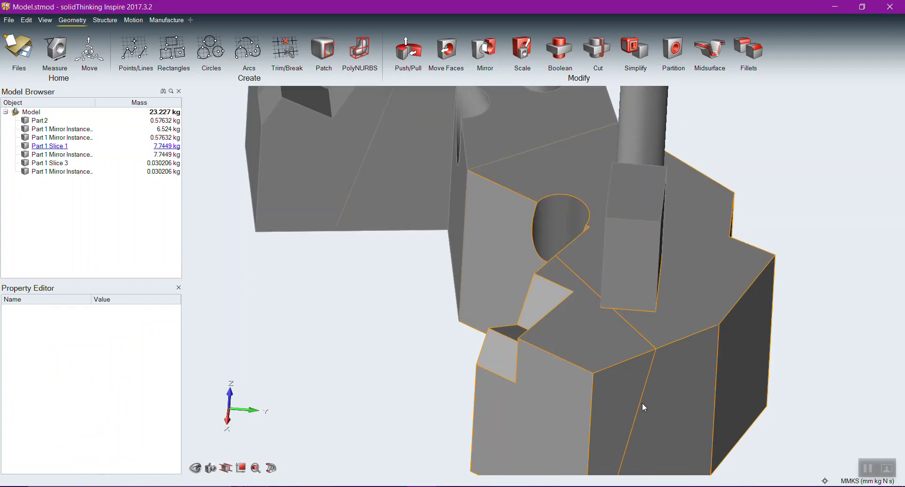
pyautogui.click(637, 413)
# Find and remove all imprint lines on the parts
pyautogui.click(820, 214)
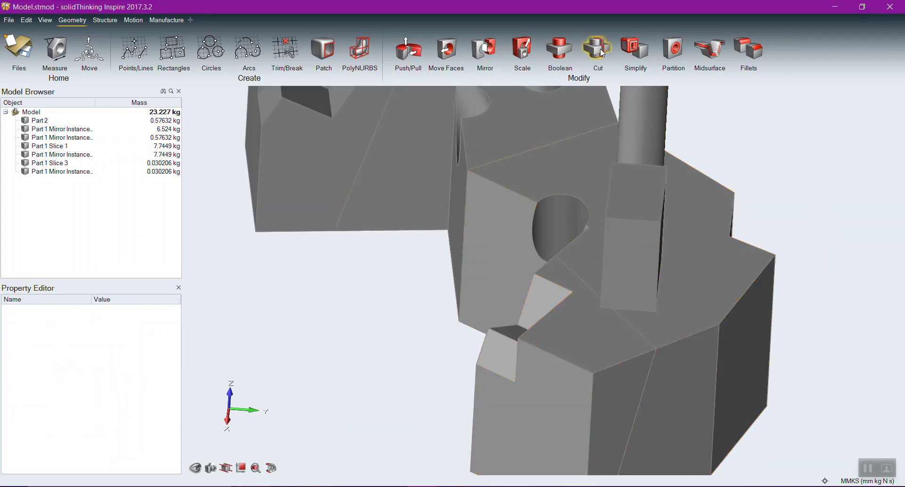
pyautogui.click(634, 48)
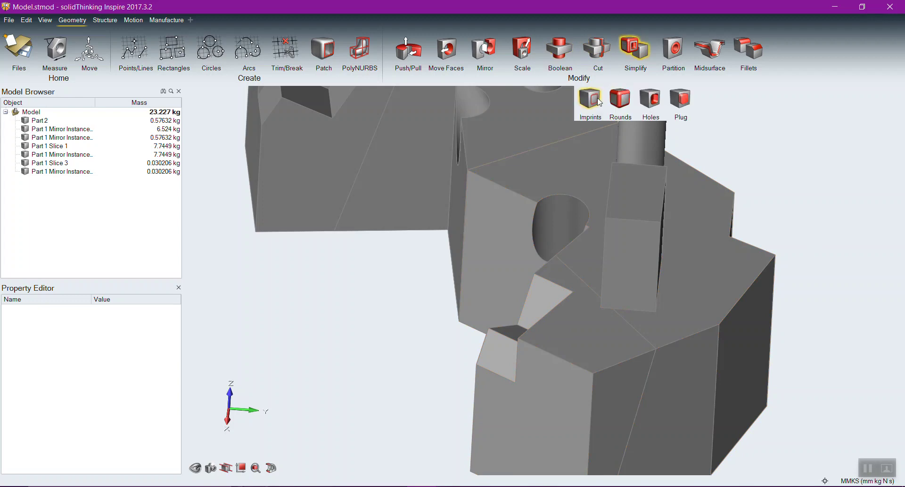
pyautogui.click(596, 101)
pyautogui.click(629, 125)
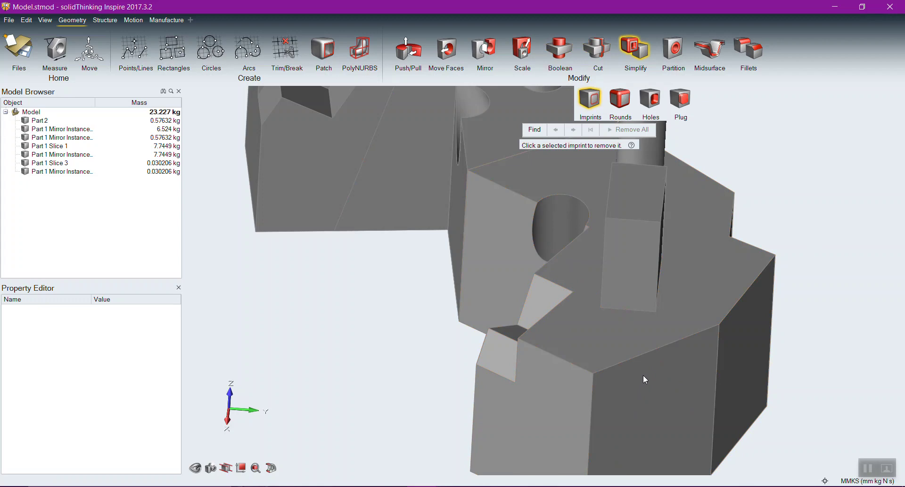
# Plug every hole in the sliced part, bringing the model to 24.317 kg
pyautogui.scroll(-3, 398, 292)
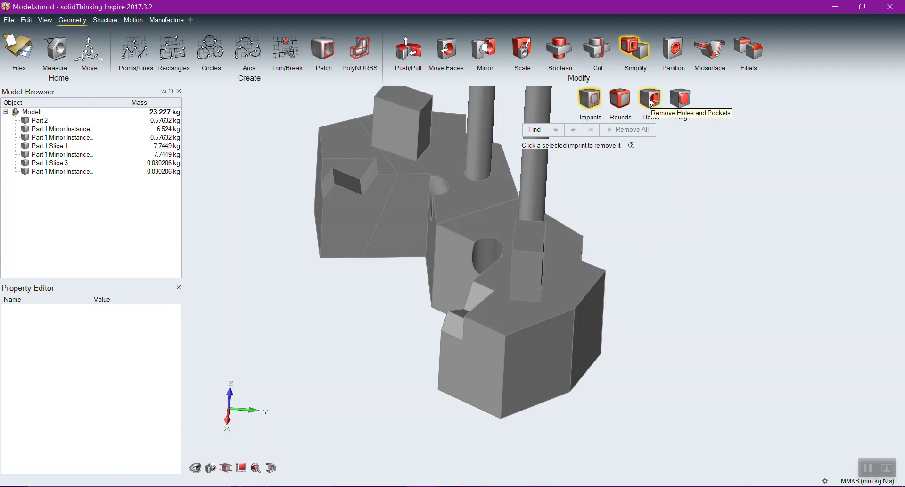
pyautogui.click(680, 102)
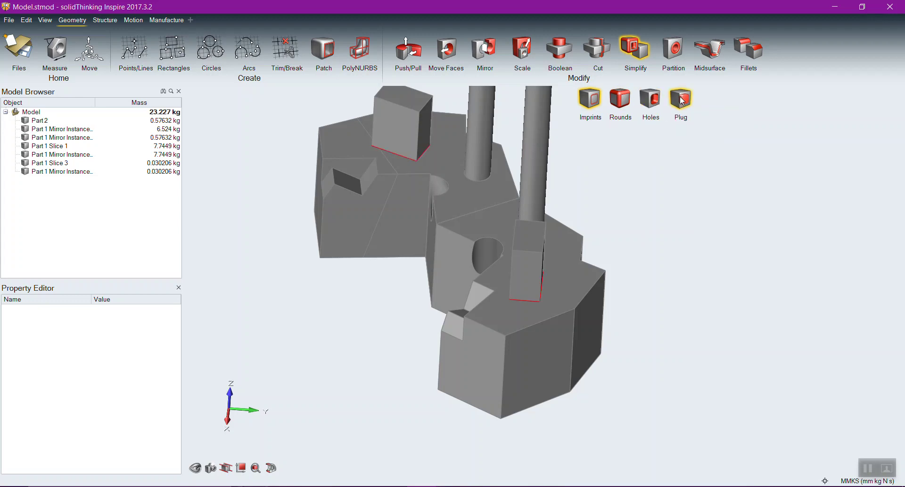
pyautogui.click(490, 253)
pyautogui.moveTo(346, 295); pyautogui.dragTo(424, 310, button='right')
pyautogui.click(732, 130)
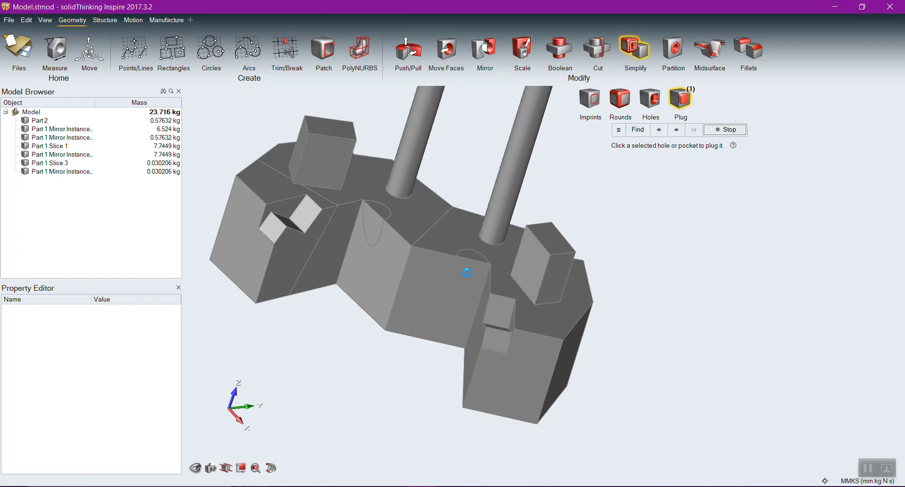
pyautogui.press('Escape')
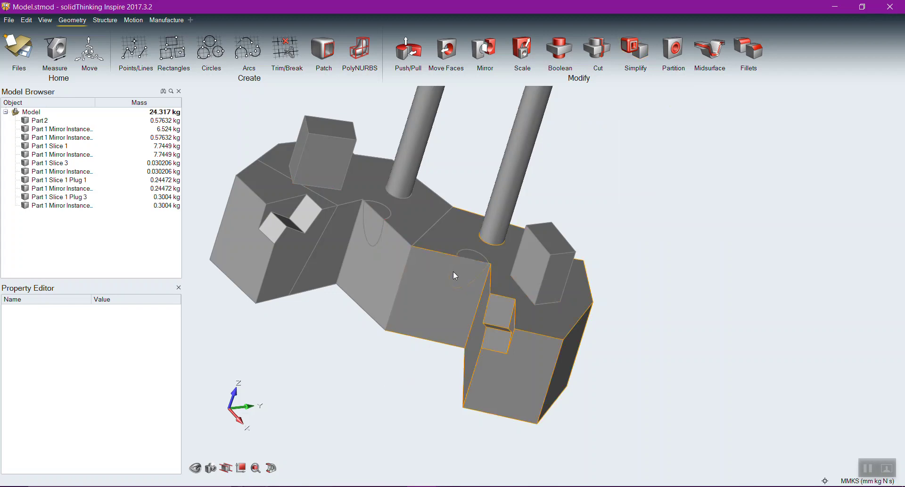
# Isolate Part 1 Slice 1 Plug 3, showing only the 0.3004 kg slanted-end cylinder
pyautogui.click(469, 274)
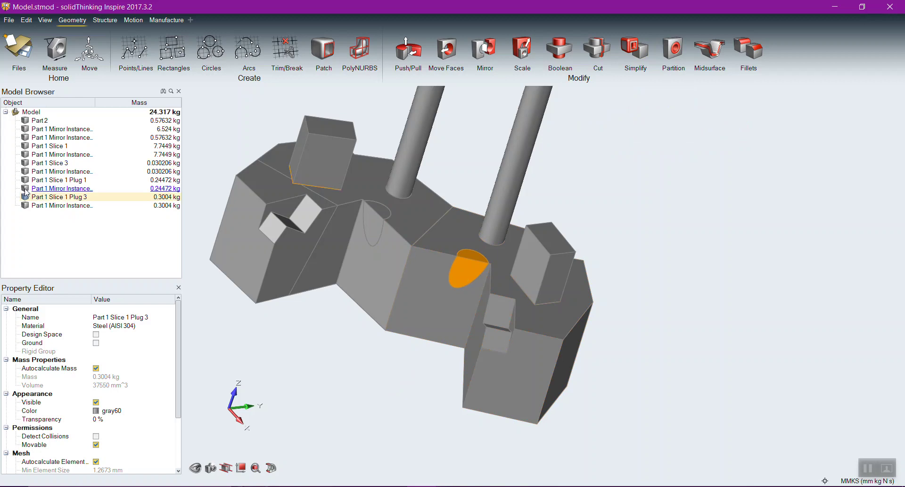
pyautogui.rightClick(42, 197)
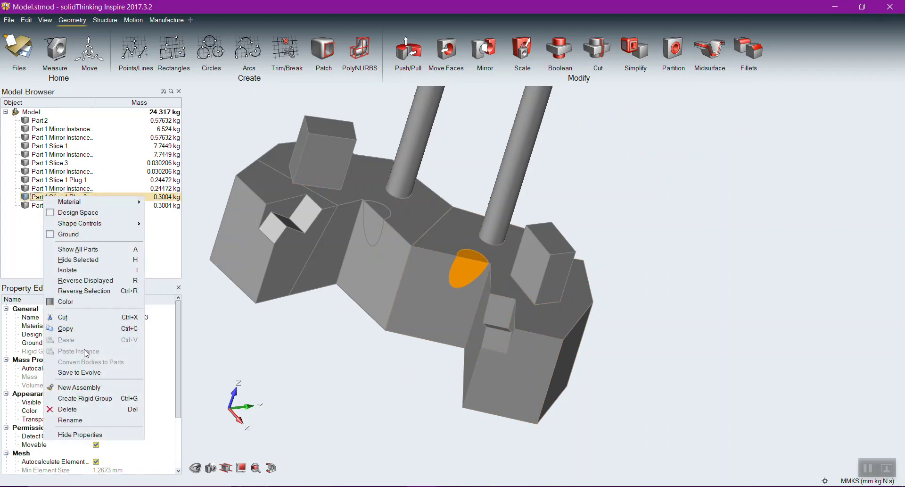
pyautogui.click(78, 270)
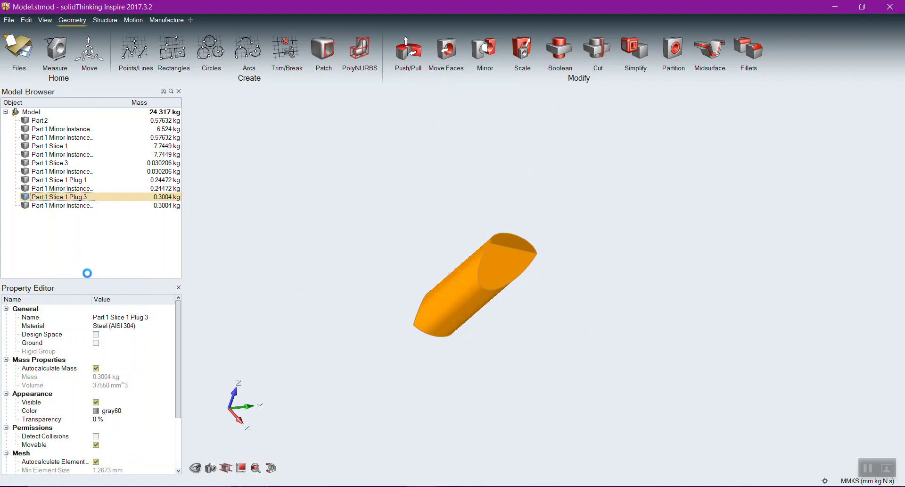
pyautogui.moveTo(850, 301)
pyautogui.mouseDown(button='right')
pyautogui.moveTo(531, 376)
pyautogui.moveTo(448, 250)
pyautogui.moveTo(716, 326)
pyautogui.mouseUp(button='right')
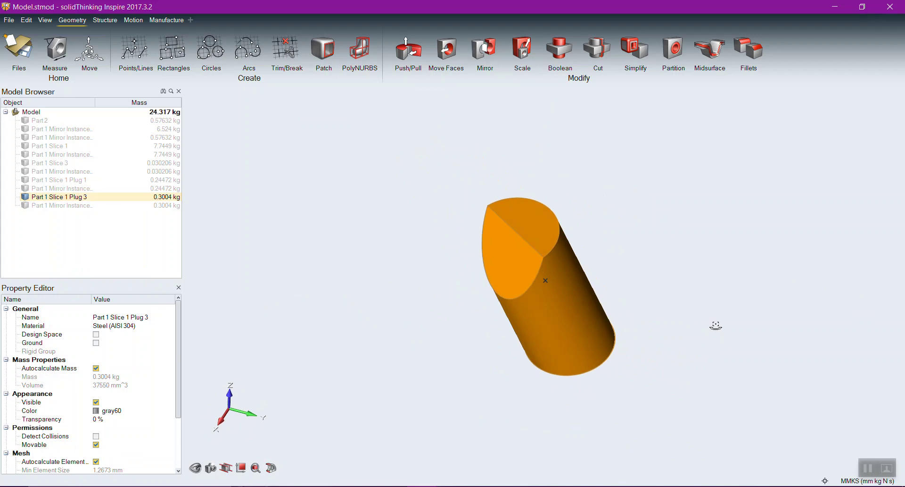
pyautogui.click(31, 113)
# Show all parts of the model again
pyautogui.rightClick(32, 114)
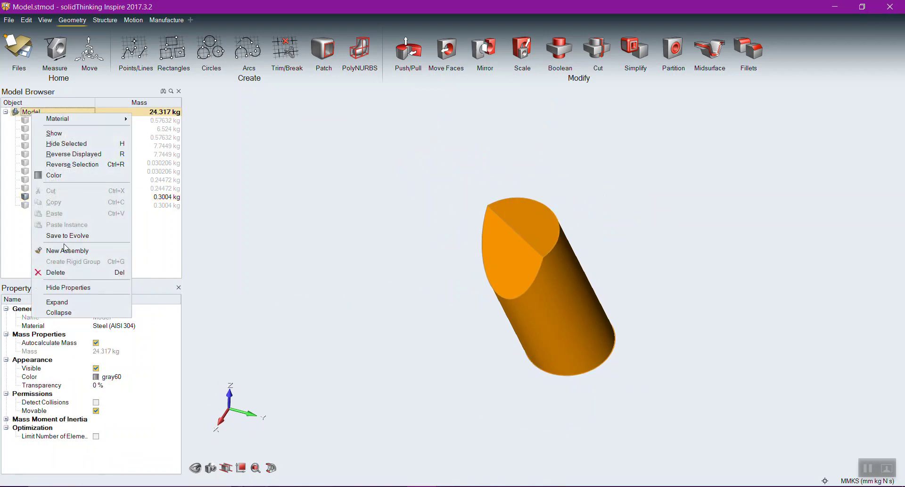
pyautogui.click(69, 133)
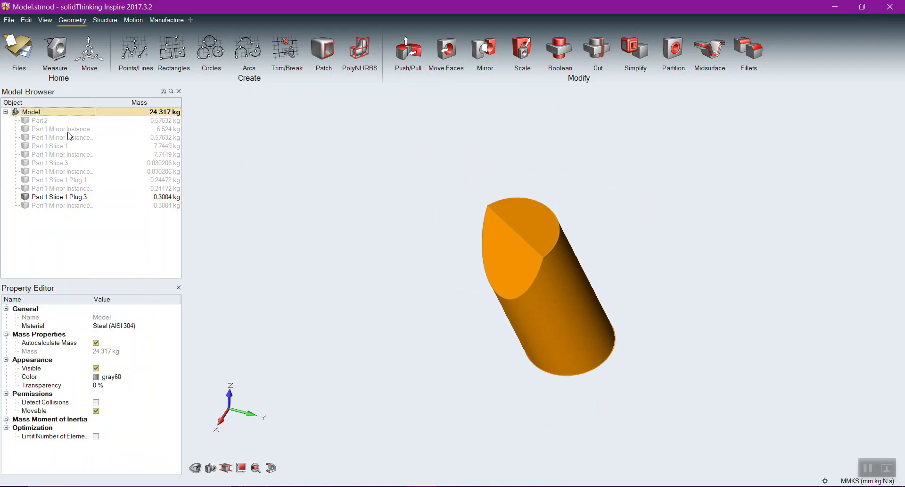
pyautogui.click(304, 263)
pyautogui.scroll(-10, 331, 275)
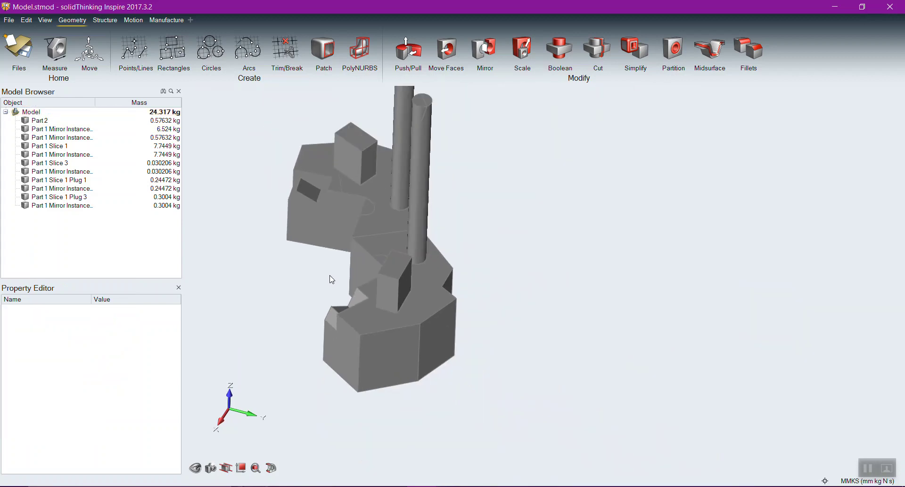
pyautogui.moveTo(625, 255); pyautogui.dragTo(644, 235, button='right')
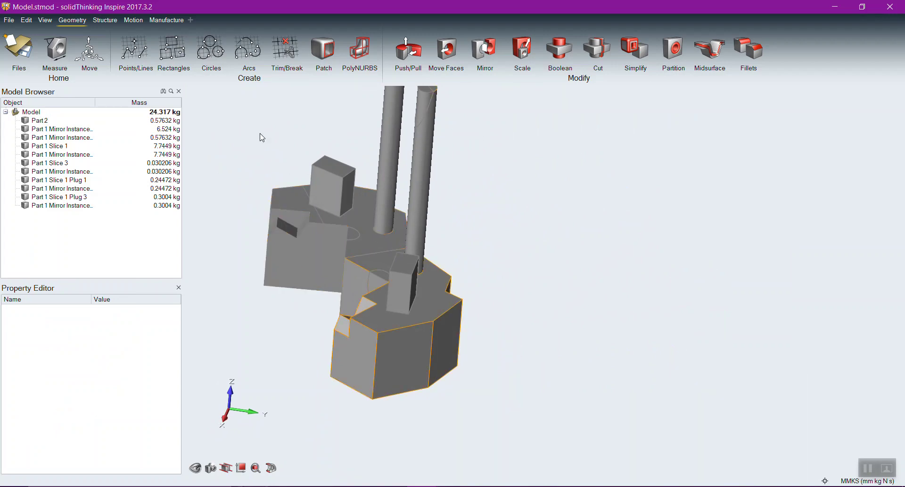
# Delete Part 1 Slice 1 Plug 3, dropping the model mass to 24.017 kg
pyautogui.click(40, 198)
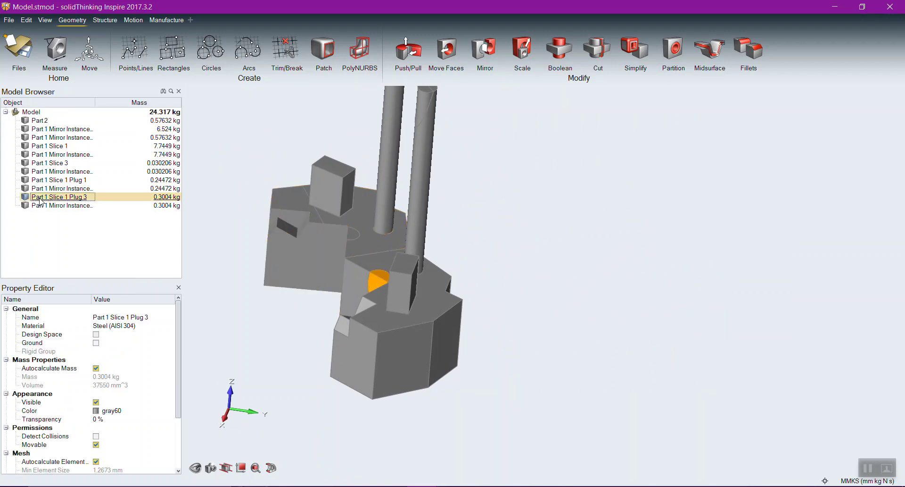
pyautogui.rightClick(40, 199)
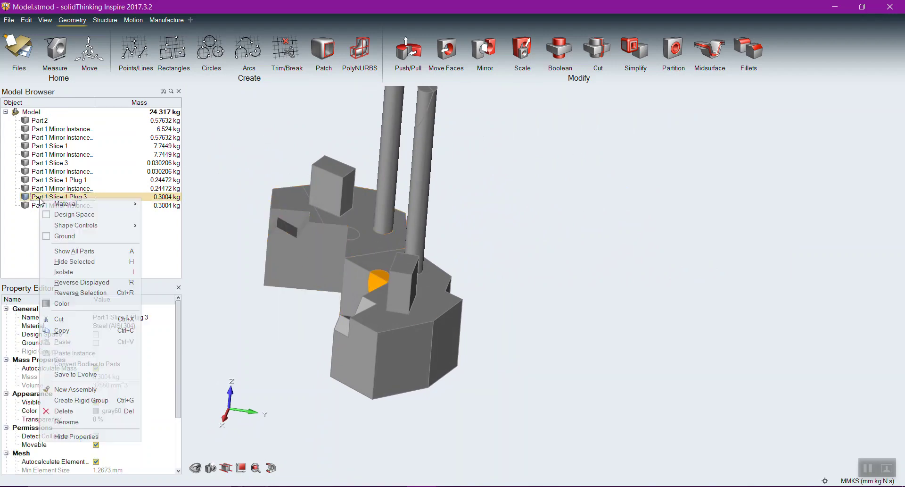
pyautogui.click(66, 411)
pyautogui.moveTo(583, 360); pyautogui.dragTo(616, 295, button='right')
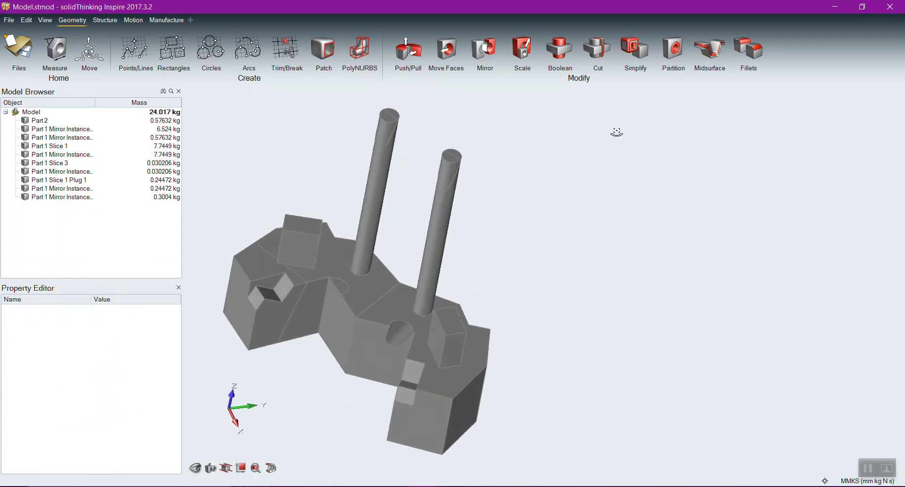
# Add a 3 mm partition around the round hole, creating 0.15115 kg partition parts
pyautogui.press('p')
pyautogui.scroll(3, 581, 299)
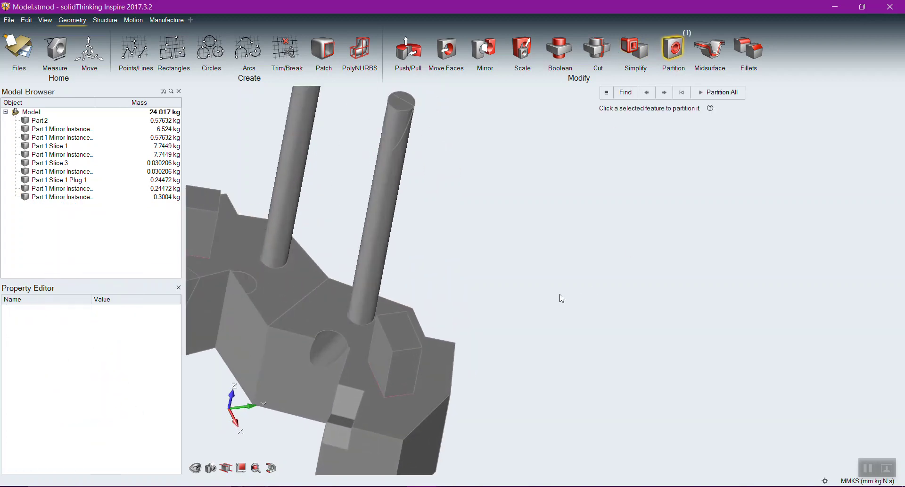
pyautogui.click(329, 342)
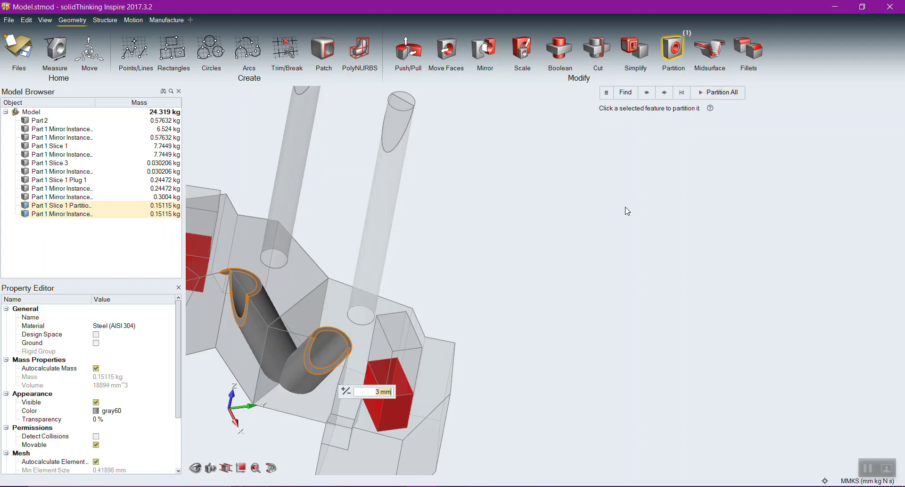
pyautogui.moveTo(471, 320); pyautogui.dragTo(477, 316, button='right')
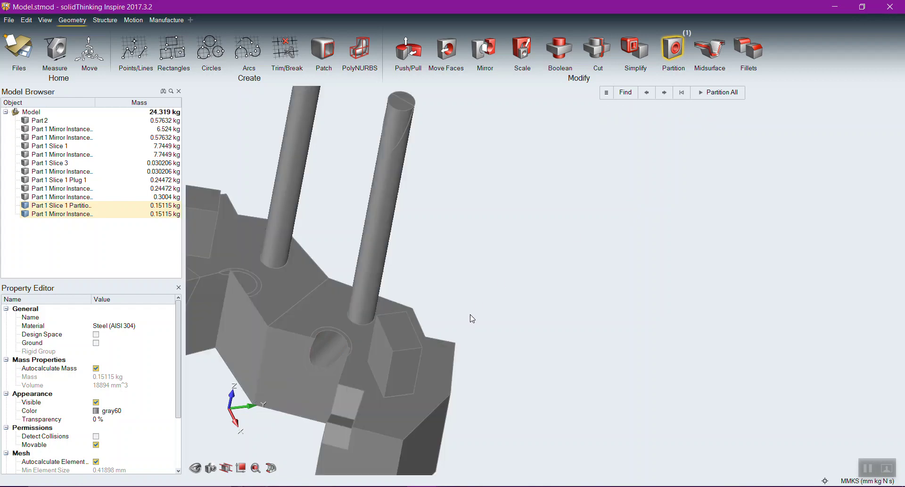
# Mark Part 1 Slice 1 as a design space so it turns maroon
pyautogui.click(326, 313)
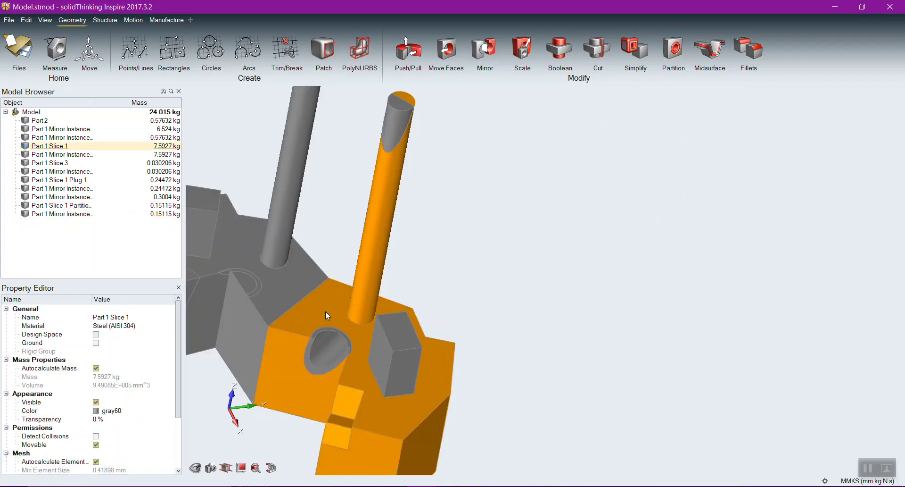
pyautogui.click(327, 341)
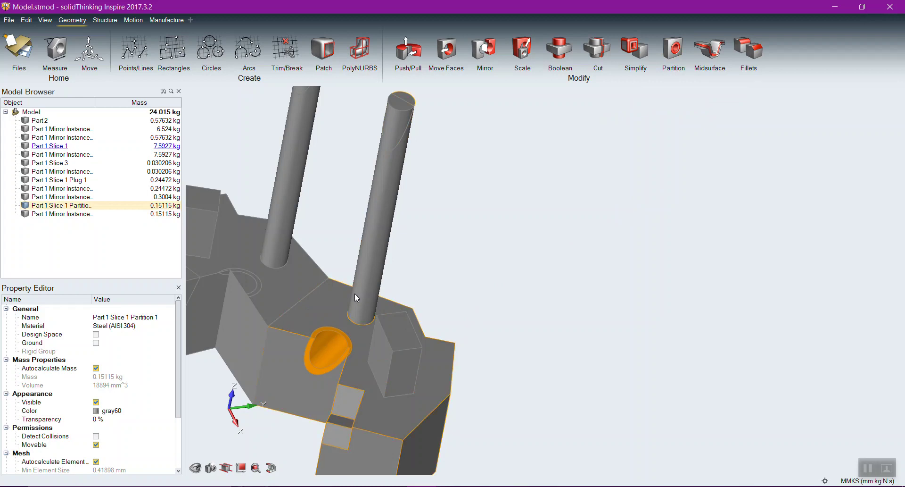
pyautogui.rightClick(321, 300)
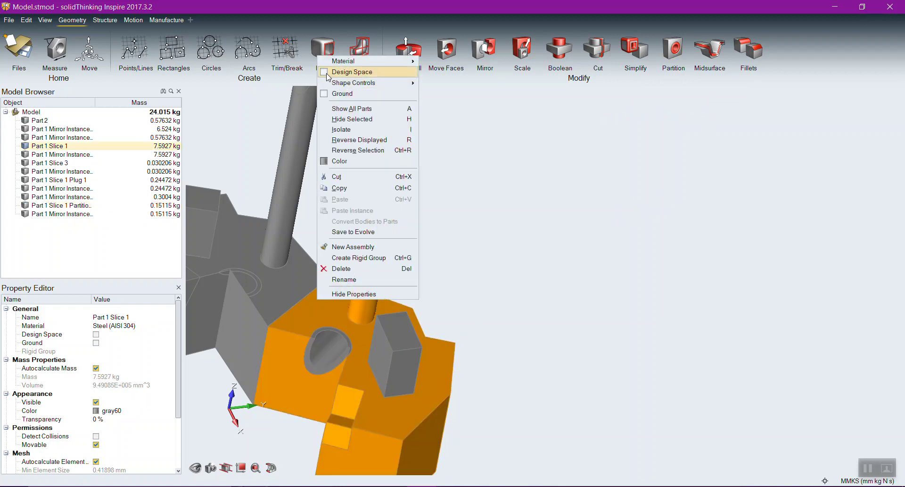
pyautogui.click(351, 72)
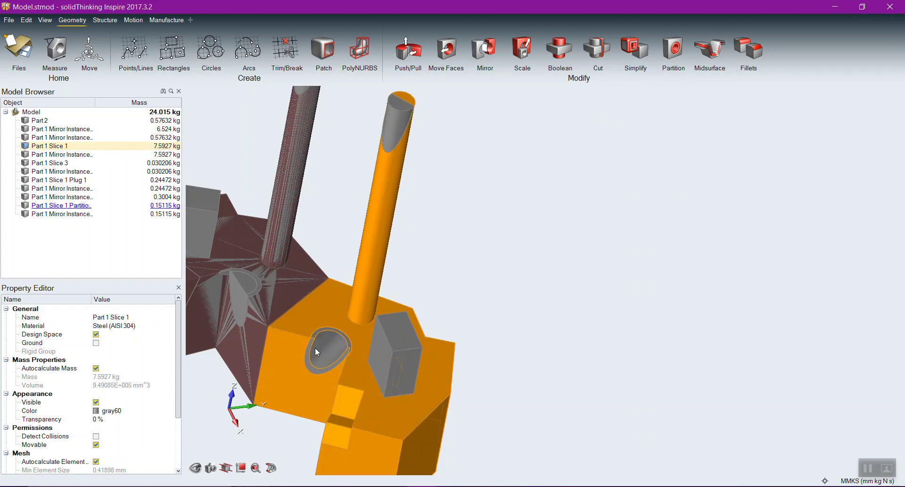
pyautogui.click(566, 325)
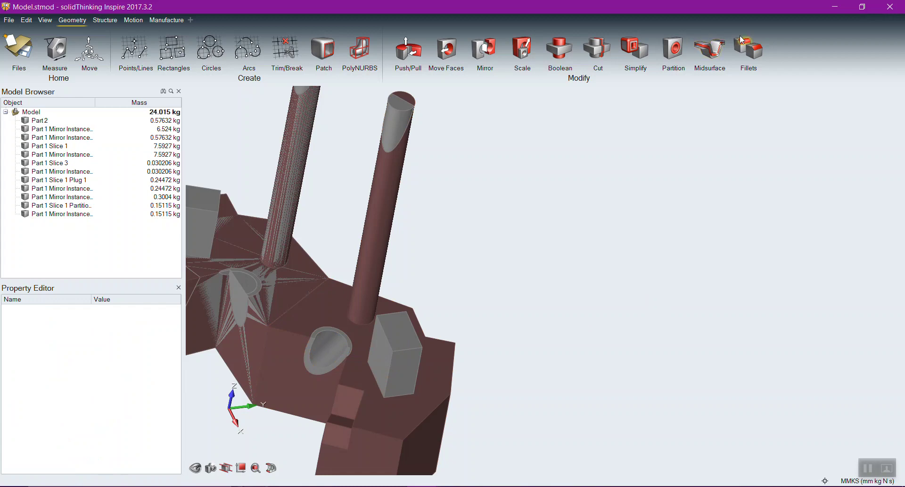
# Fillet the lower outer edge chain of the extended face with a 3 mm radius
pyautogui.click(746, 46)
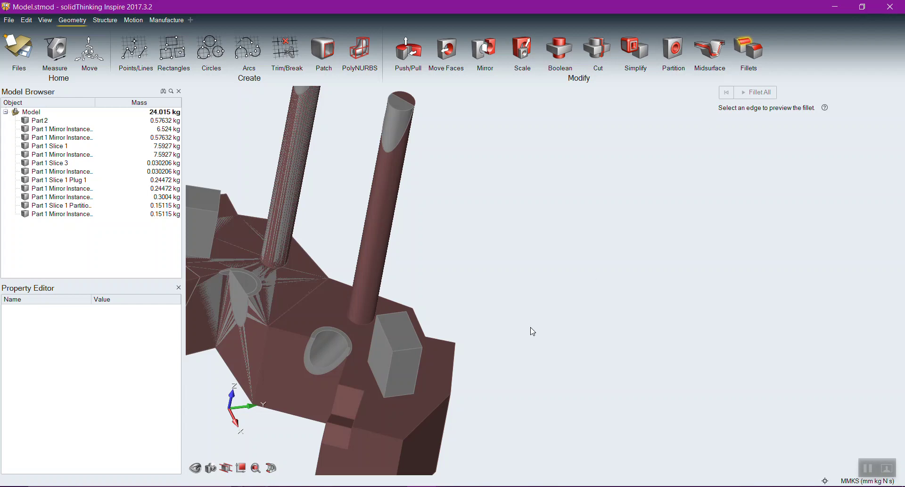
pyautogui.scroll(3, 500, 377)
pyautogui.moveTo(490, 357); pyautogui.dragTo(472, 334, button='right')
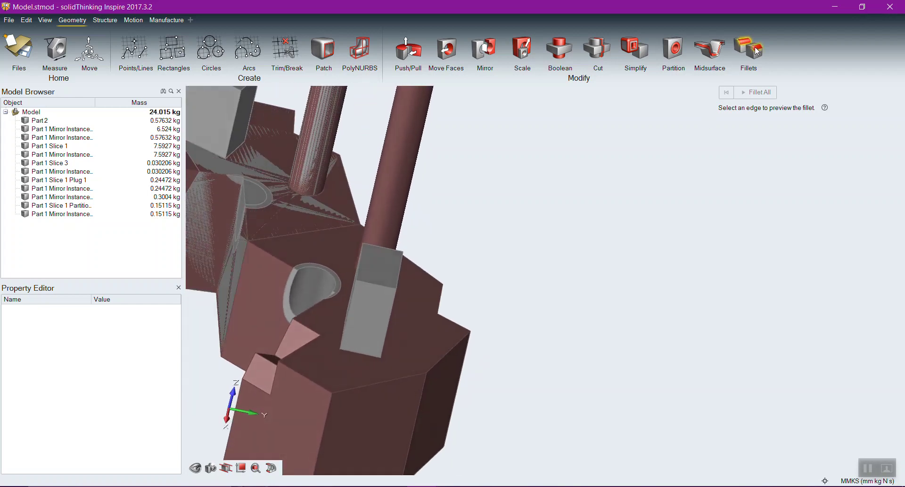
pyautogui.click(438, 365)
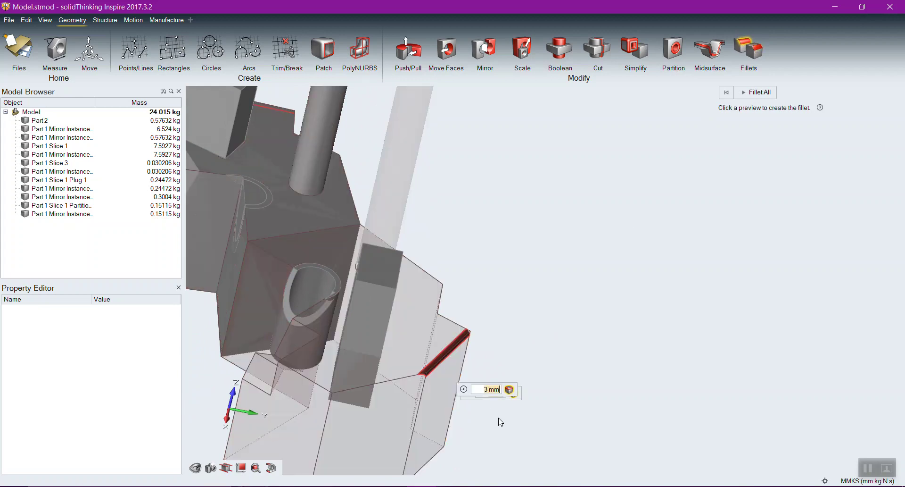
pyautogui.scroll(4, 500, 420)
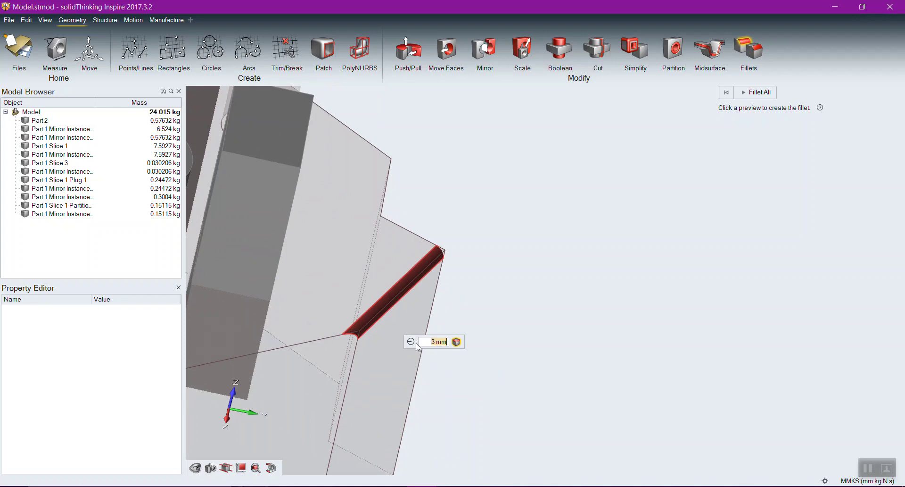
pyautogui.scroll(-3, 416, 347)
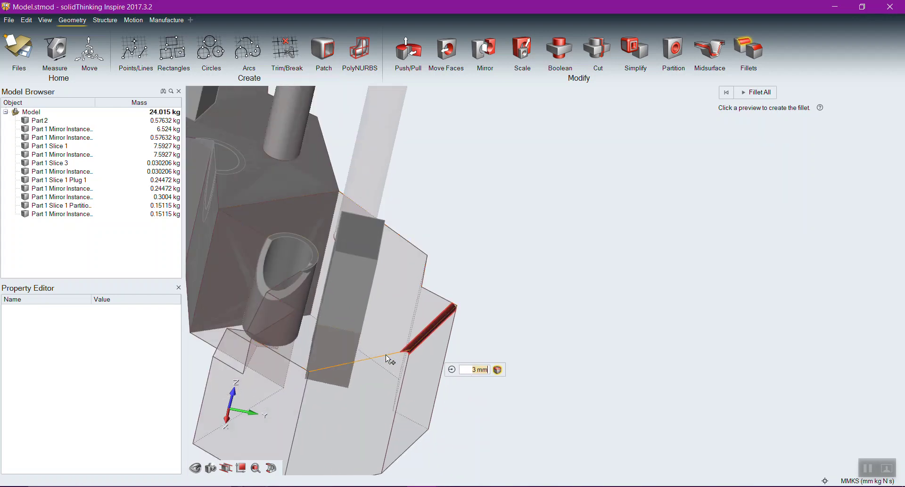
pyautogui.click(358, 360)
pyautogui.click(298, 366)
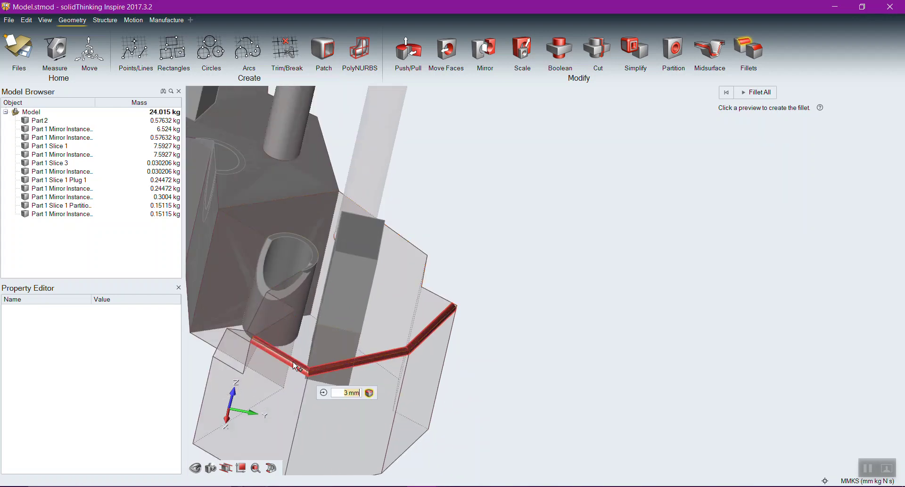
pyautogui.click(442, 298)
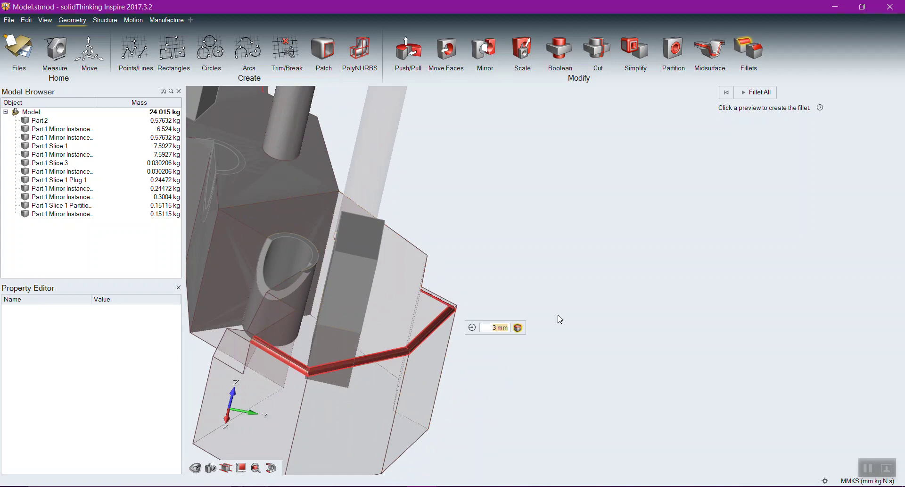
pyautogui.press('Return')
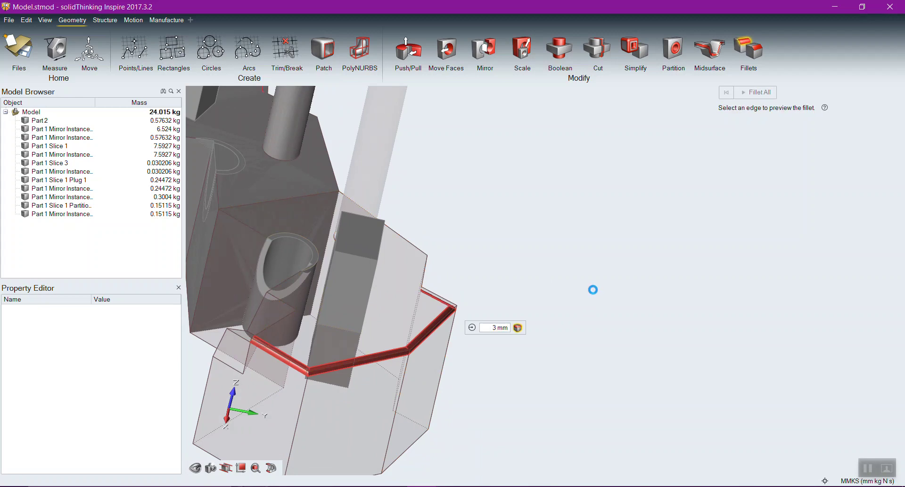
# Chamfer the vertical outer edge 3 mm at 45°, bringing Part 1 Slice 1 to 7.5876 kg
pyautogui.click(757, 53)
pyautogui.moveTo(522, 275); pyautogui.dragTo(502, 201, button='right')
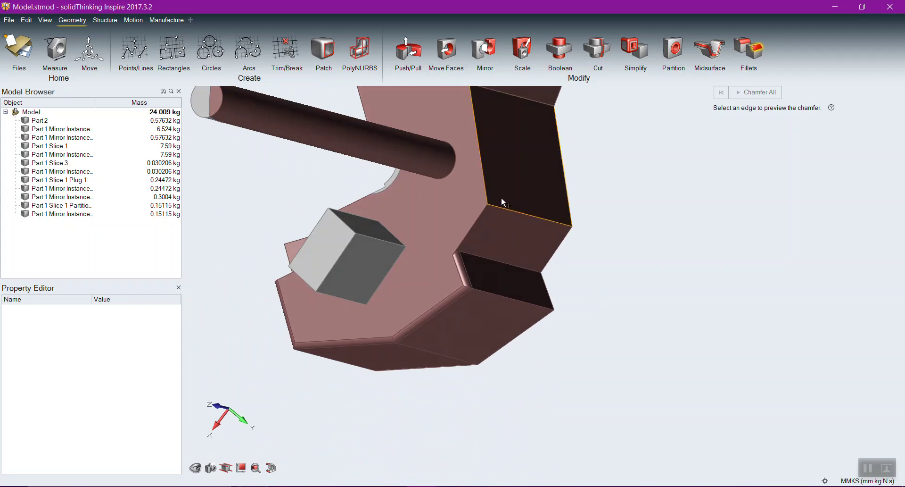
pyautogui.click(485, 193)
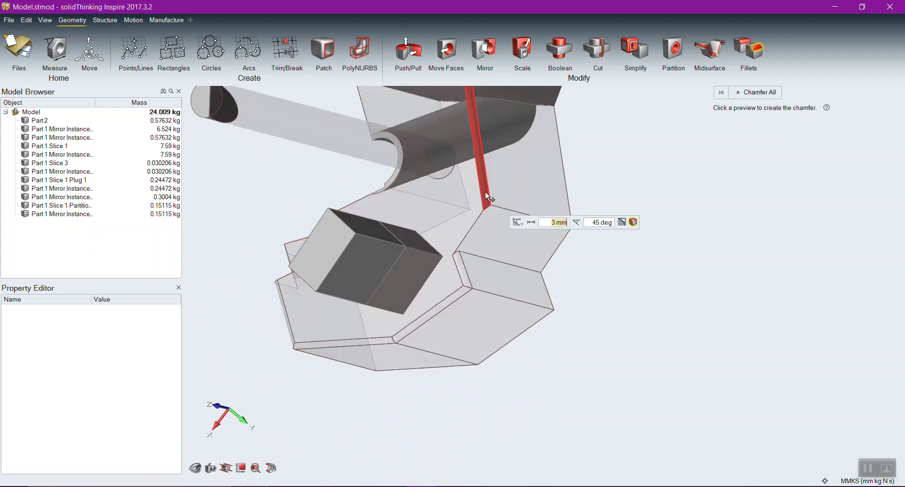
pyautogui.moveTo(572, 353); pyautogui.dragTo(580, 249, button='right')
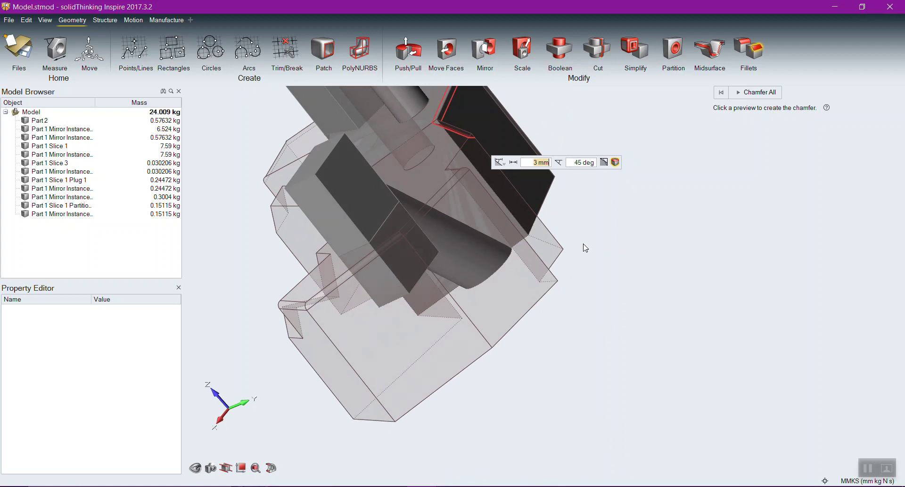
pyautogui.click(738, 317)
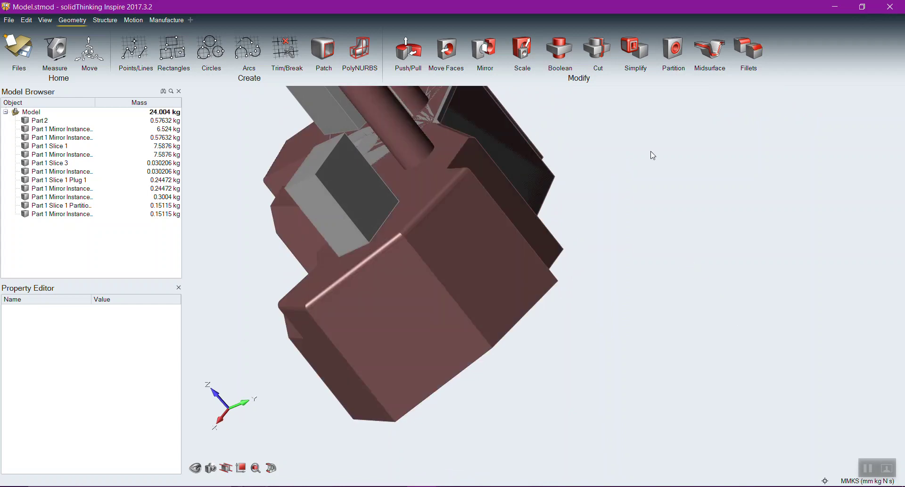
# Remove all found rounds so the edge is sharp again and the part weighs 7.5903 kg
pyautogui.click(634, 47)
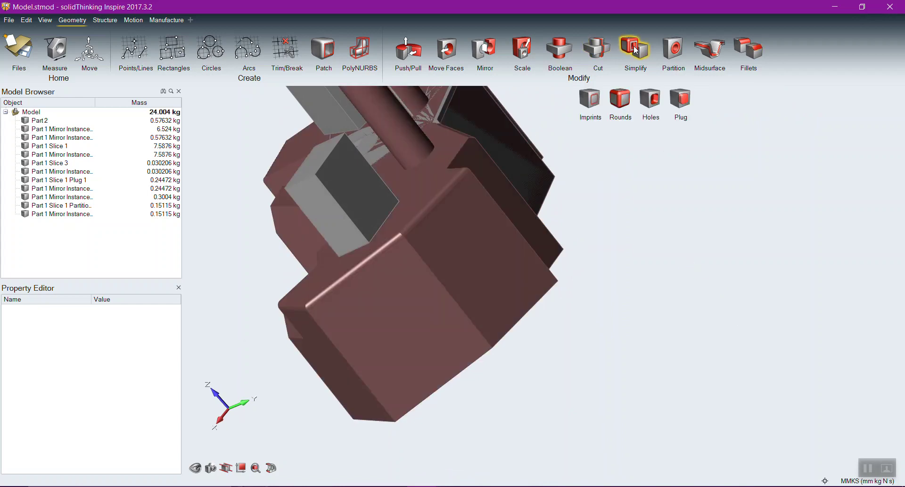
pyautogui.click(622, 103)
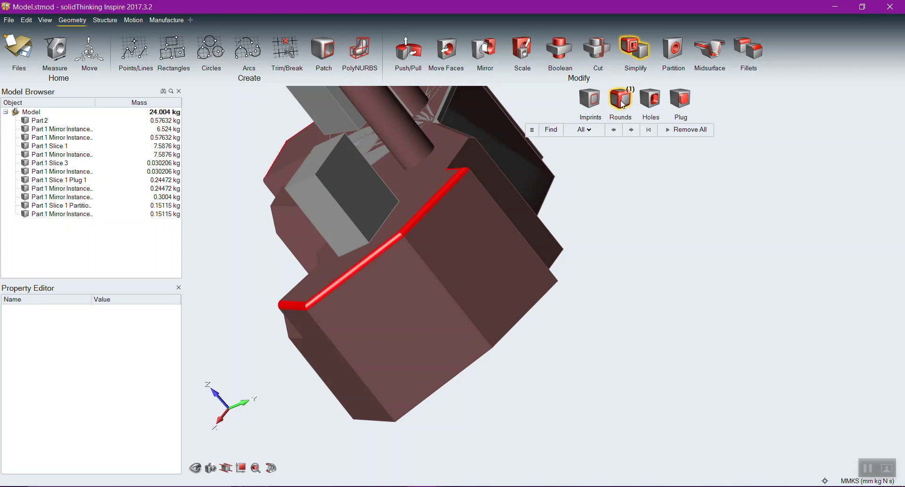
pyautogui.moveTo(243, 363); pyautogui.dragTo(403, 348, button='right')
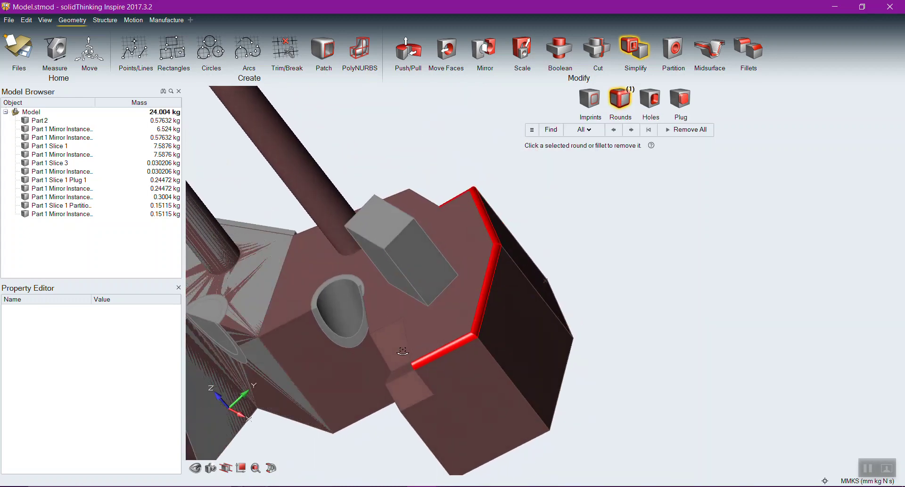
pyautogui.click(688, 132)
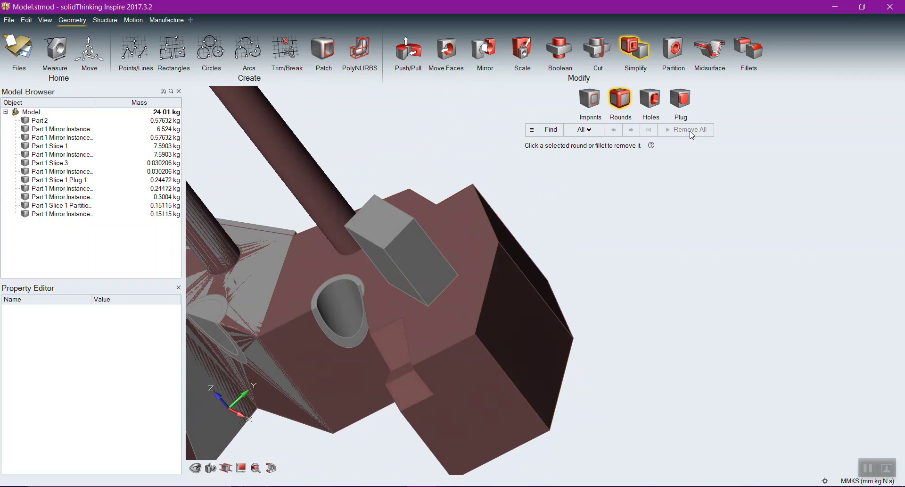
pyautogui.rightClick(663, 254)
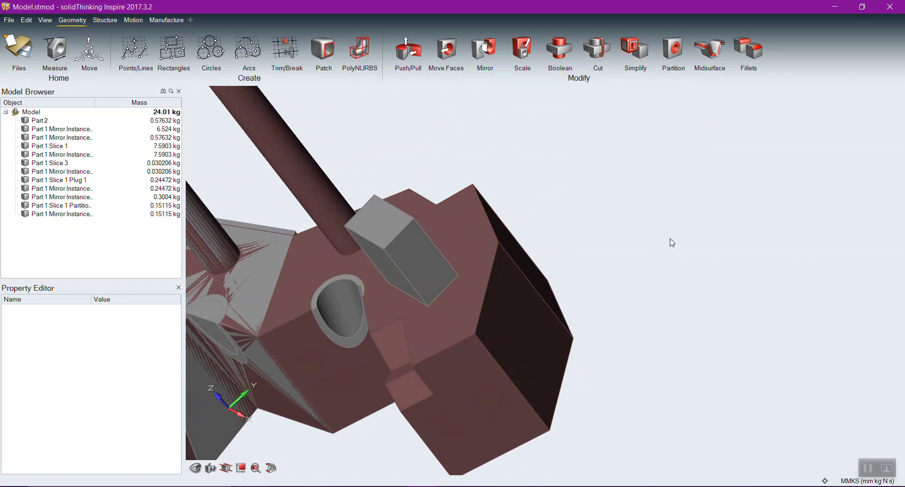
pyautogui.rightClick(671, 238)
pyautogui.click(541, 154)
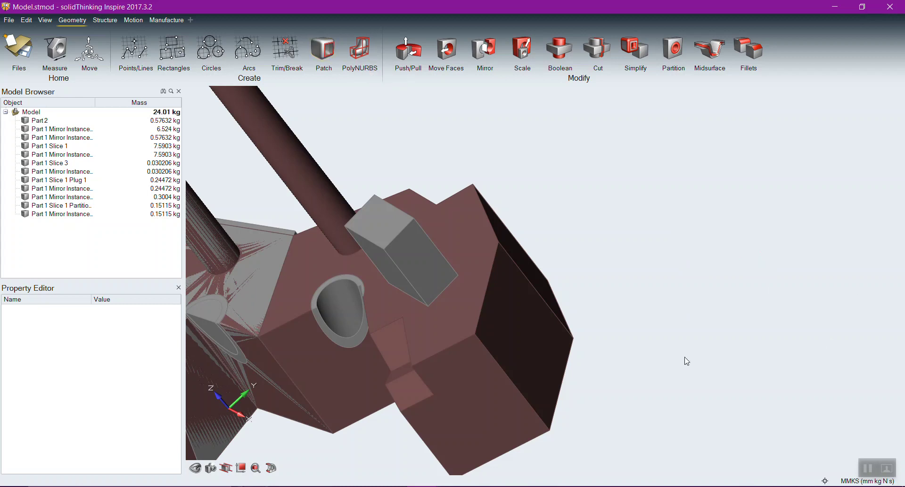
pyautogui.moveTo(847, 272); pyautogui.dragTo(638, 265, button='middle')
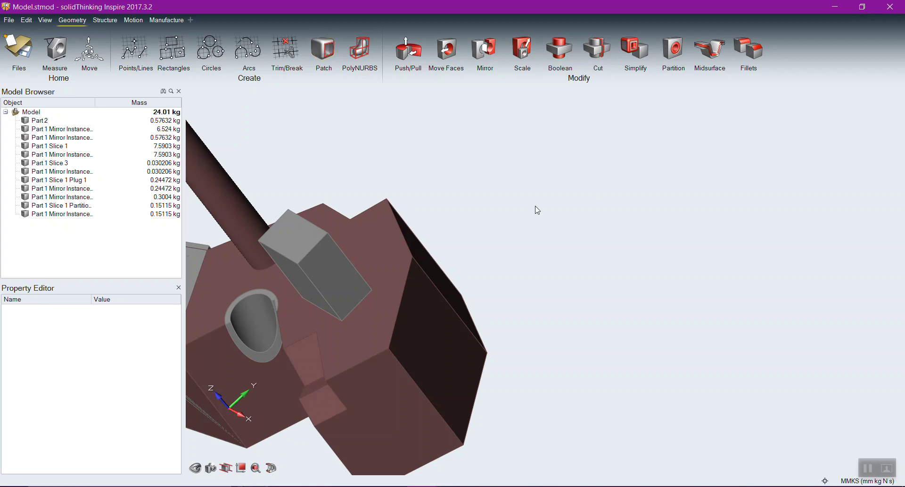
pyautogui.rightClick(522, 186)
pyautogui.click(498, 164)
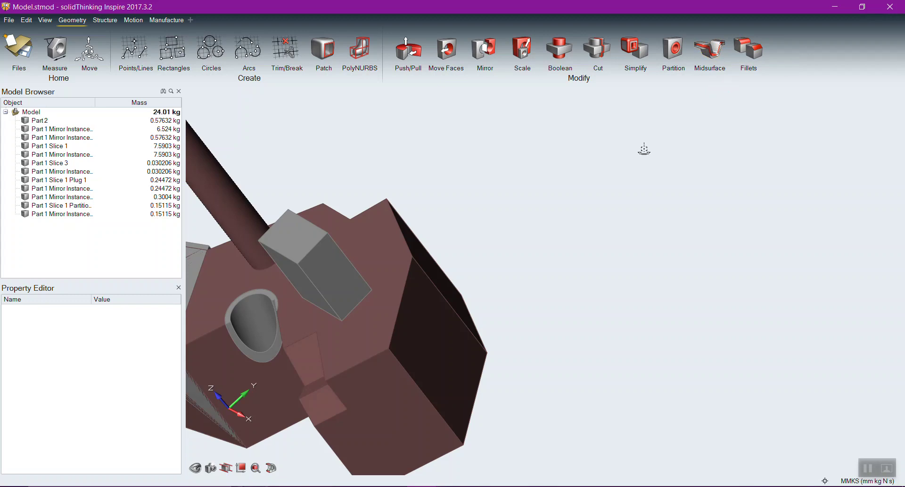
pyautogui.rightClick(646, 151)
pyautogui.click(624, 148)
# Remove the mirrored body Part 1 Mirror Instance 1, leaving Slice 1 and its mirror at 7.5903 kg each
pyautogui.moveTo(600, 338)
pyautogui.mouseDown(button='right')
pyautogui.moveTo(365, 150)
pyautogui.moveTo(532, 289)
pyautogui.moveTo(577, 396)
pyautogui.moveTo(575, 330)
pyautogui.moveTo(597, 368)
pyautogui.moveTo(574, 413)
pyautogui.mouseUp(button='right')
pyautogui.scroll(-3, 581, 395)
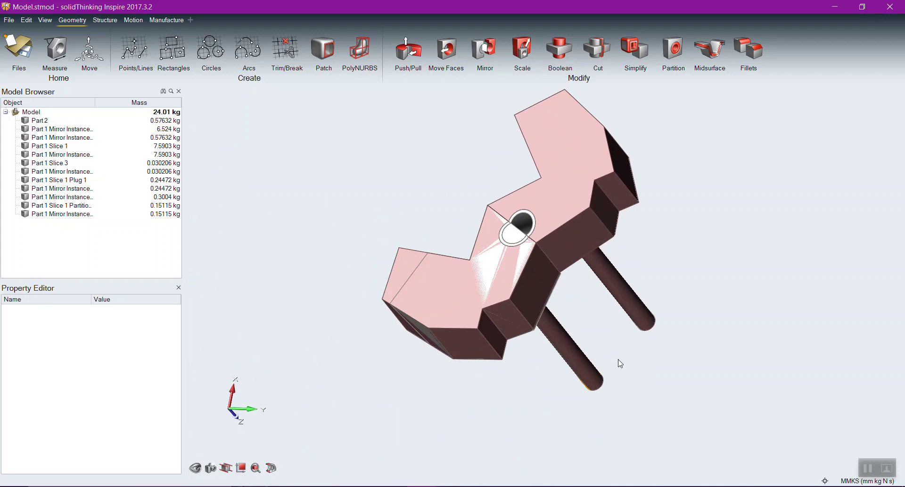
pyautogui.scroll(2, 679, 220)
pyautogui.click(411, 304)
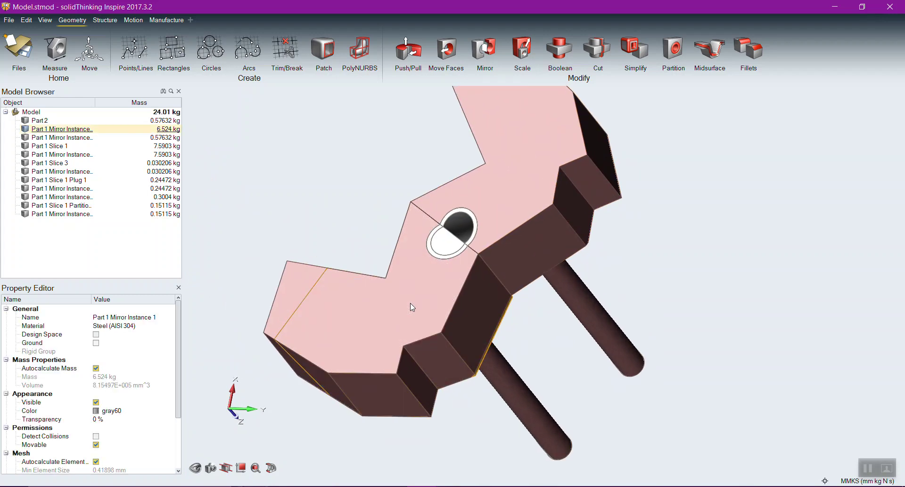
pyautogui.press('Delete')
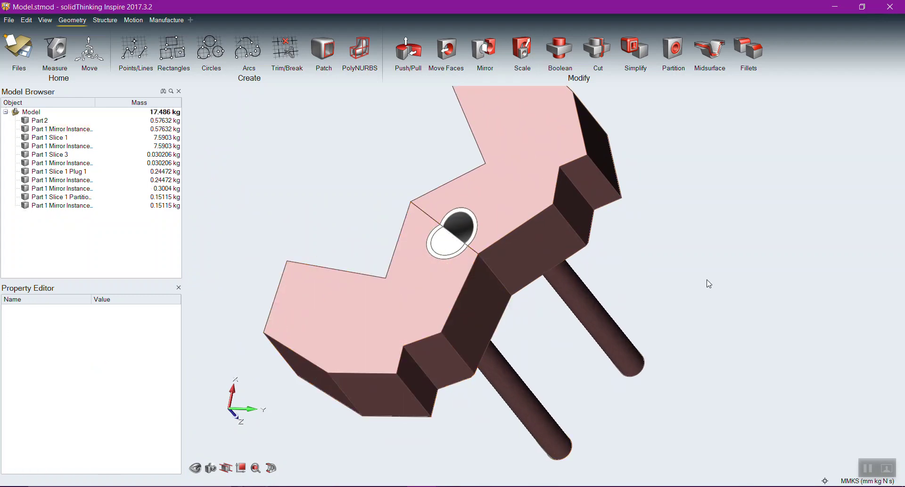
pyautogui.scroll(-2, 693, 230)
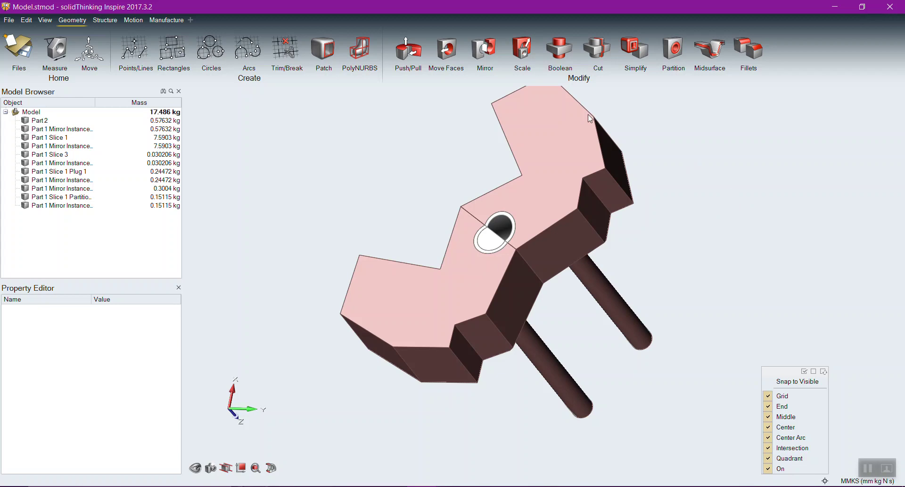
# Start the plane Cut tool and orbit so the part's top face points toward the viewer
pyautogui.moveTo(738, 178); pyautogui.dragTo(668, 234, button='right')
pyautogui.click(599, 51)
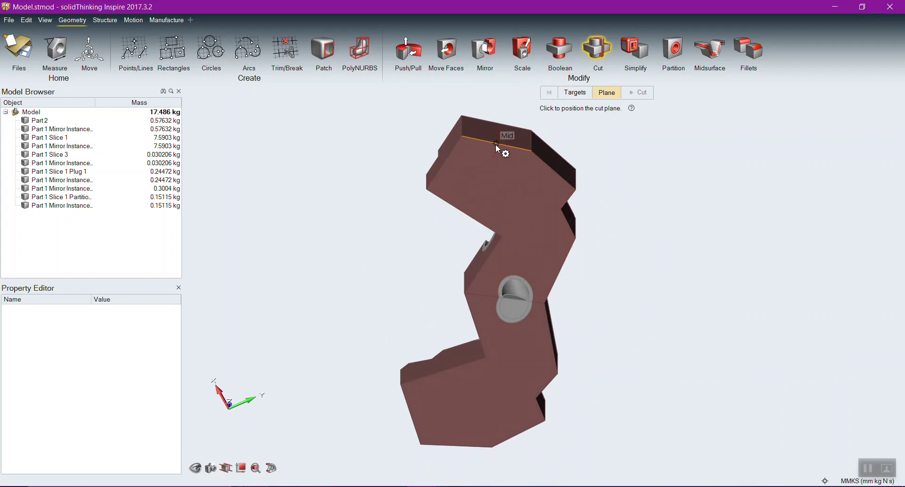
pyautogui.moveTo(498, 149); pyautogui.dragTo(510, 150, button='right')
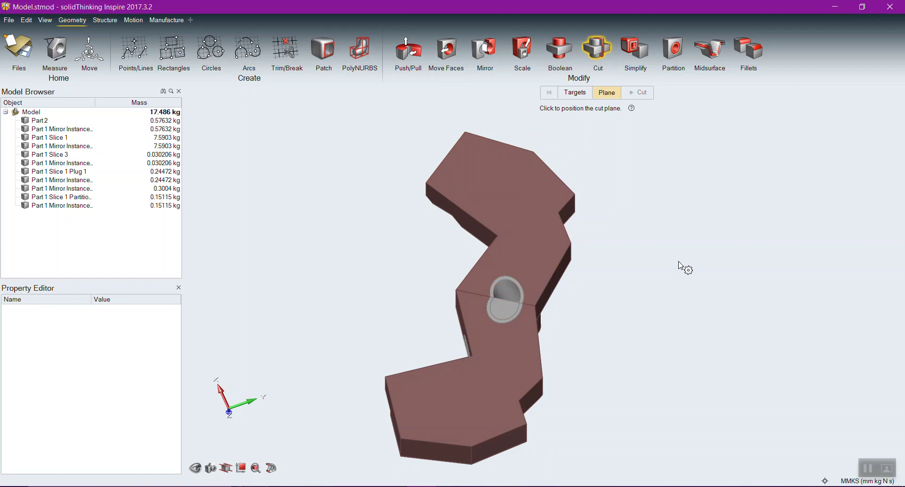
# Cancel the cut and Push/Pull Part 1 Slice 1's top face upward, raising it to 8.2182 kg
pyautogui.press('Escape')
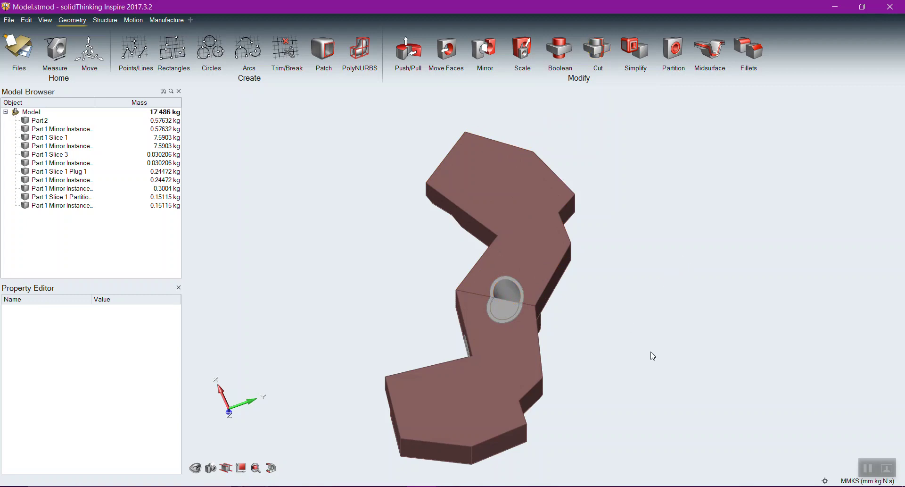
pyautogui.rightClick(660, 329)
pyautogui.click(407, 45)
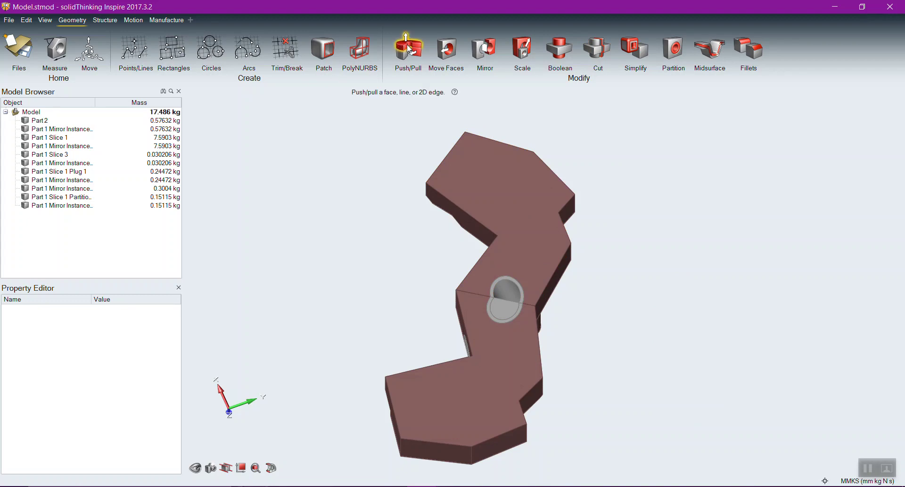
pyautogui.moveTo(642, 353); pyautogui.dragTo(581, 234, button='right')
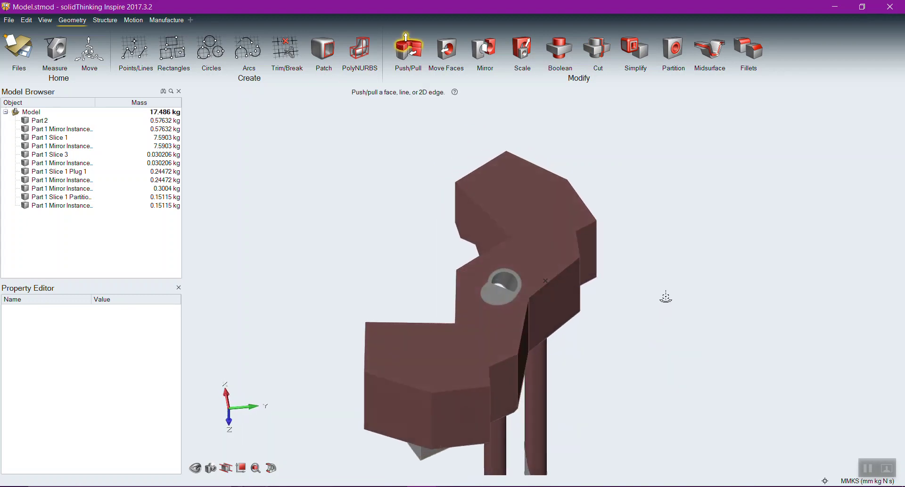
pyautogui.click(584, 220)
pyautogui.moveTo(584, 220); pyautogui.dragTo(715, 202)
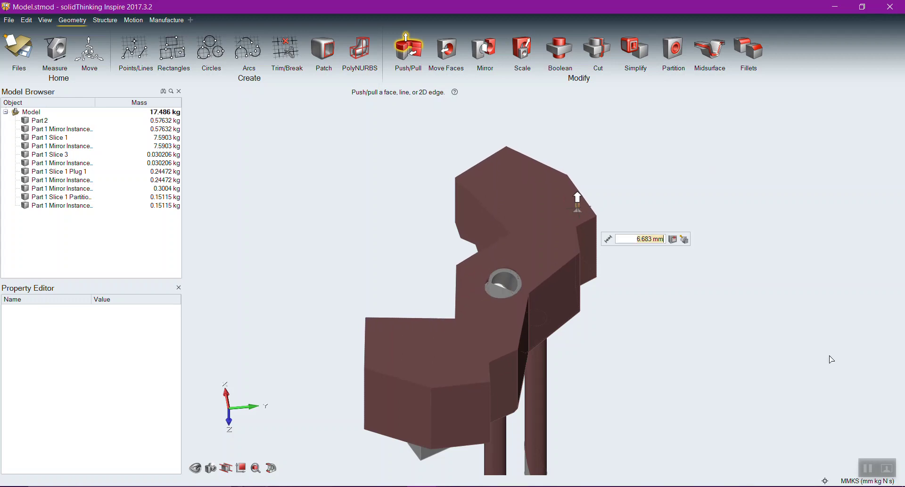
pyautogui.click(825, 480)
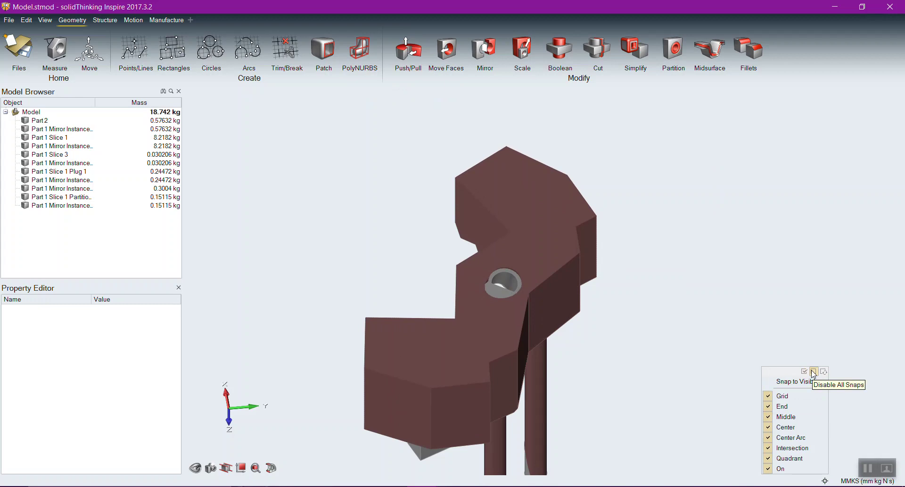
pyautogui.rightClick(698, 202)
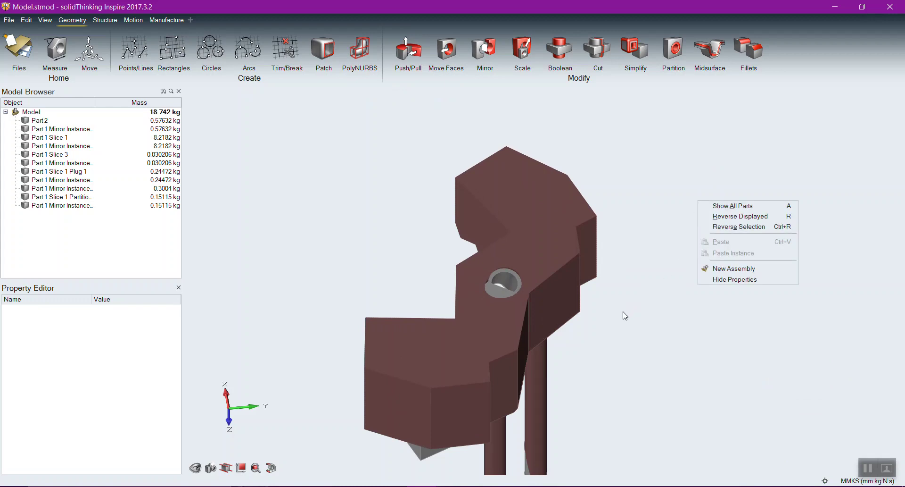
pyautogui.click(623, 329)
pyautogui.moveTo(623, 328)
pyautogui.mouseDown(button='middle')
pyautogui.moveTo(598, 279)
pyautogui.moveTo(612, 358)
pyautogui.moveTo(582, 330)
pyautogui.moveTo(625, 347)
pyautogui.mouseUp(button='middle')
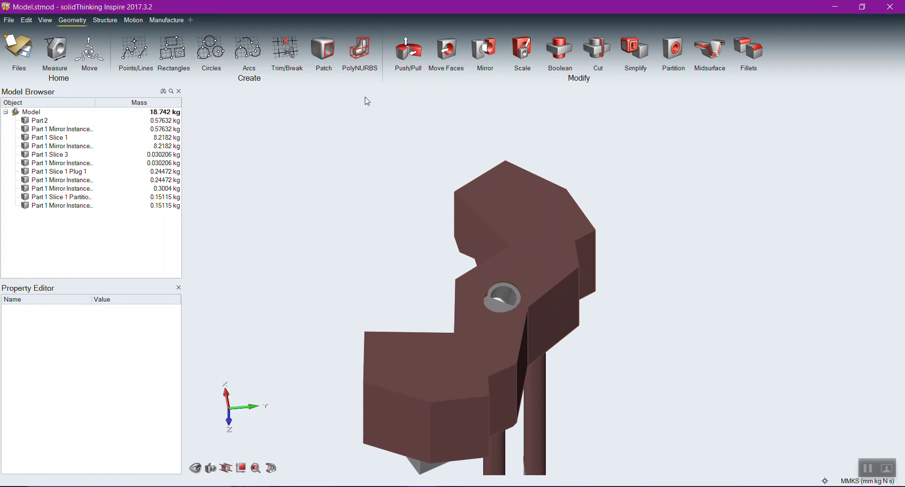
pyautogui.rightClick(335, 163)
pyautogui.click(281, 133)
pyautogui.moveTo(637, 396); pyautogui.dragTo(448, 280, button='right')
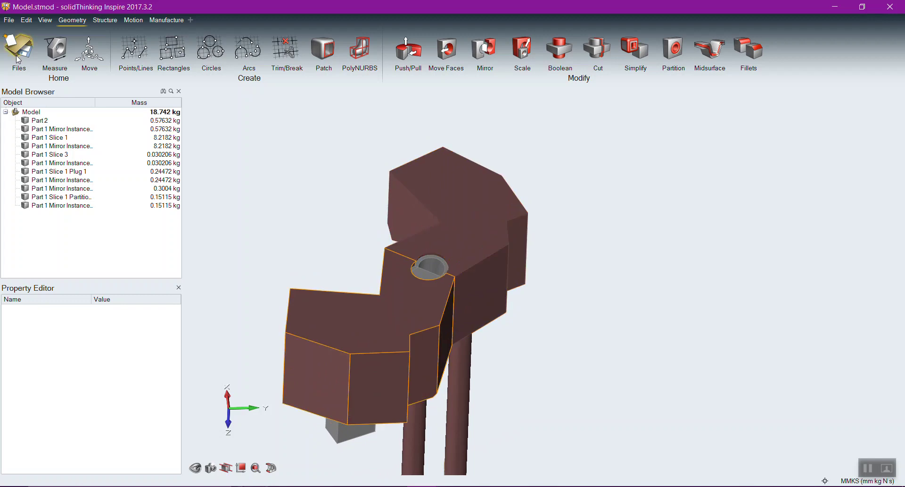
# Check the Mouse Controls page in the program Preferences, then close it
pyautogui.click(10, 22)
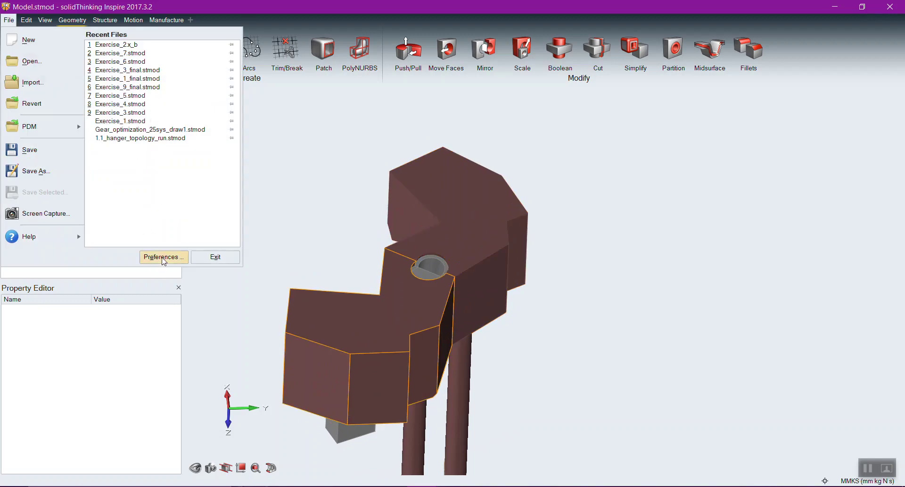
pyautogui.click(162, 257)
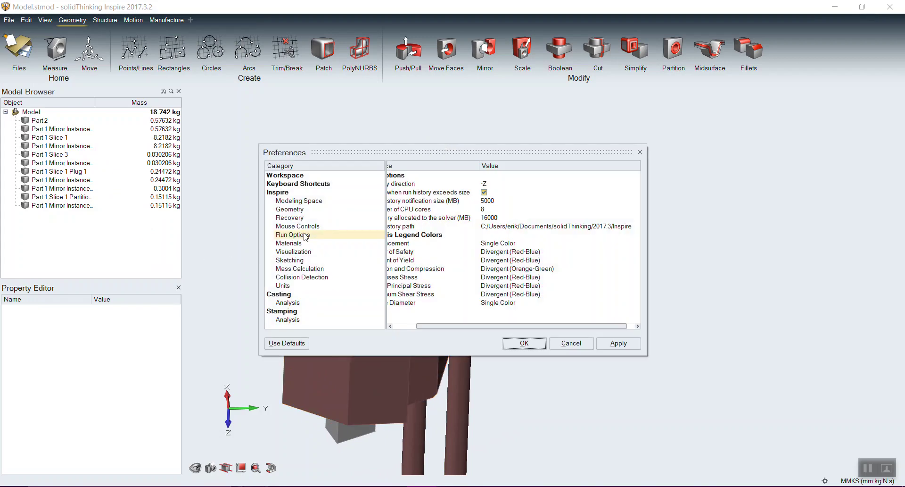
pyautogui.click(306, 227)
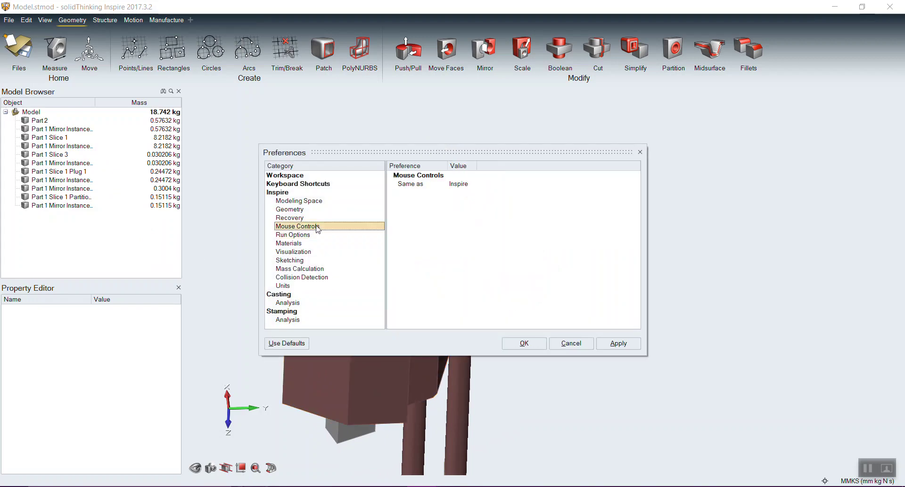
pyautogui.click(641, 152)
# Reopen Preferences, keep the Mouse Controls preset on Inspire, and close the dialog
pyautogui.click(9, 20)
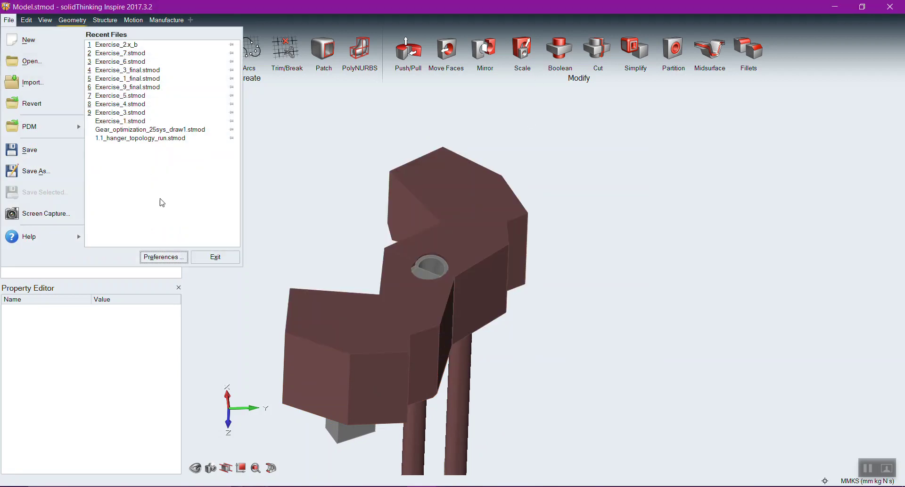
pyautogui.click(163, 257)
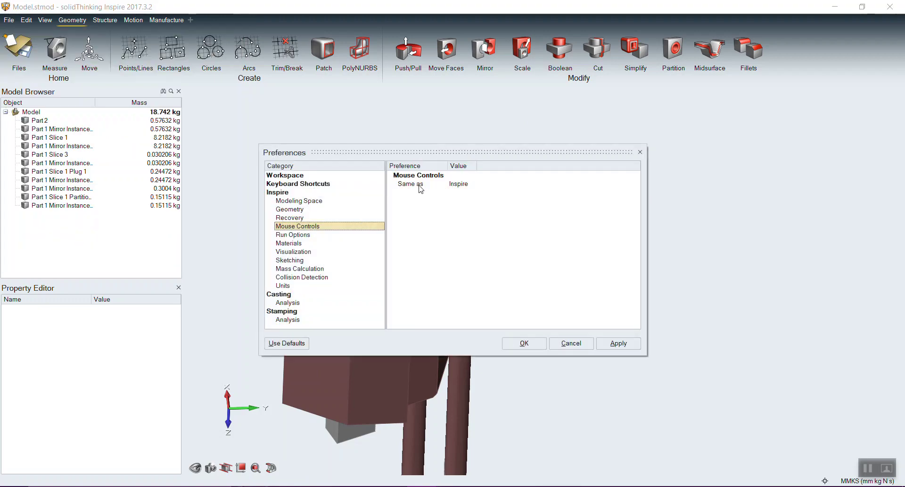
pyautogui.click(466, 189)
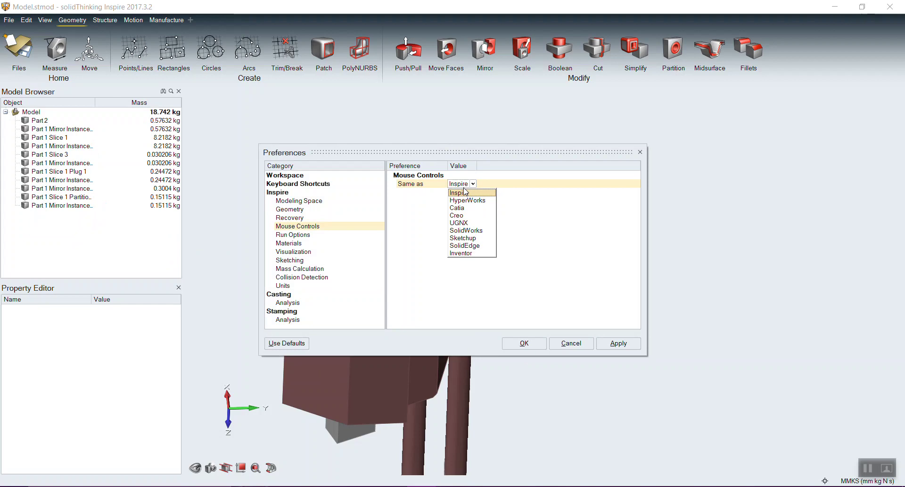
pyautogui.click(468, 127)
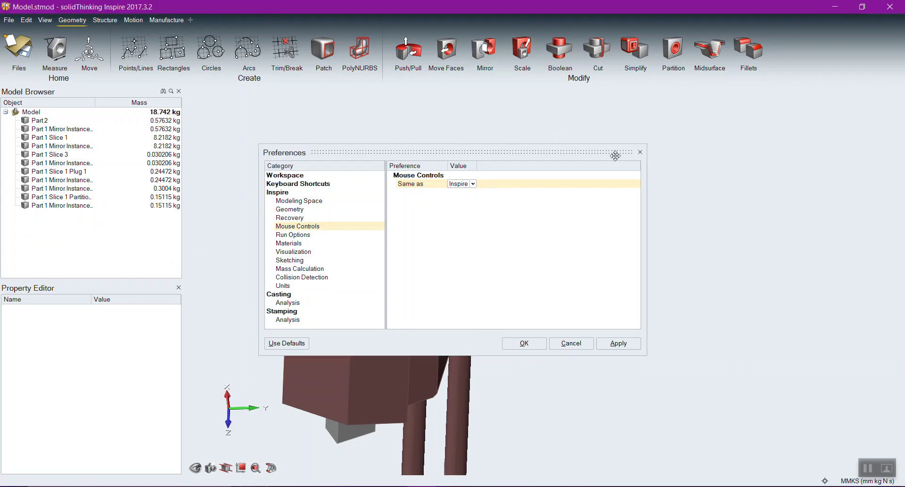
pyautogui.click(641, 152)
pyautogui.click(641, 153)
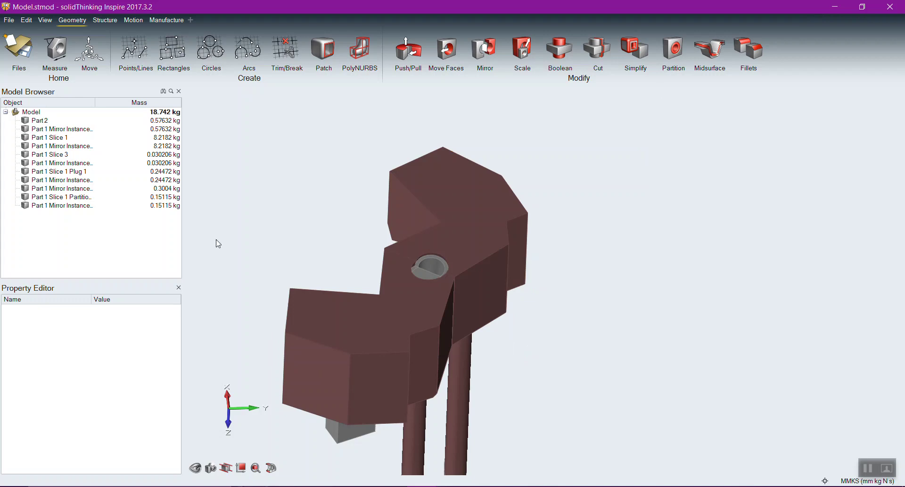
# Orbit the 18.742 kg model to face the bolt hole, then bring up the View menu
pyautogui.rightClick(279, 113)
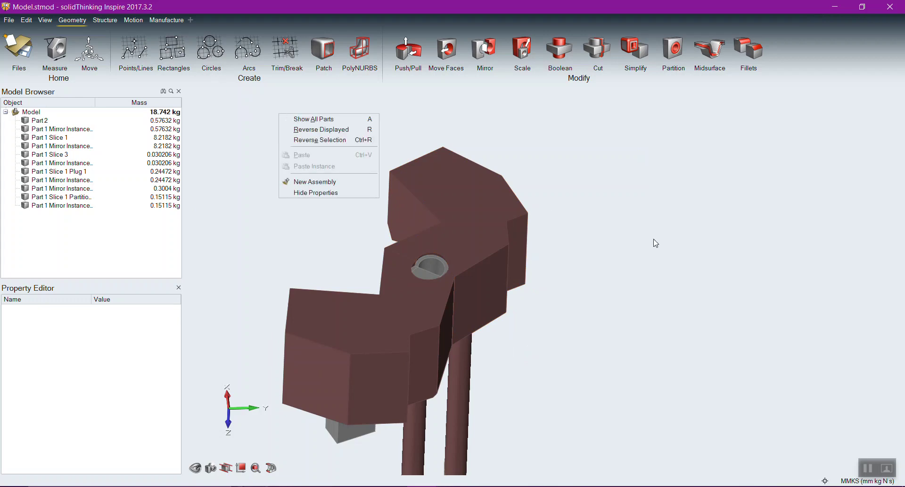
pyautogui.click(640, 250)
pyautogui.moveTo(649, 248); pyautogui.dragTo(666, 313, button='right')
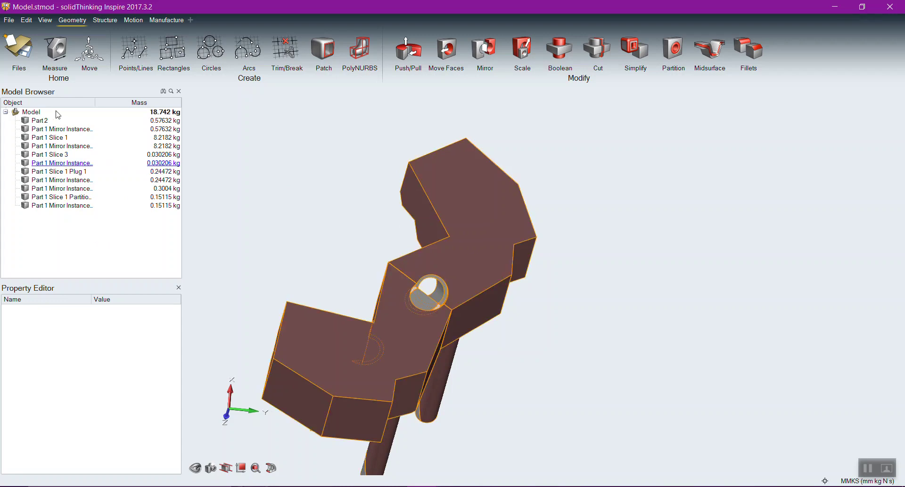
pyautogui.click(45, 23)
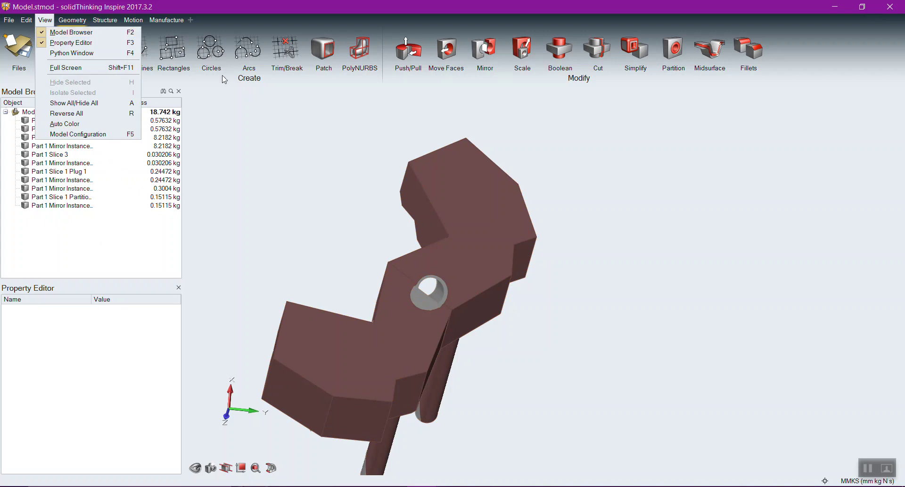
# Hide every part in the Model Browser one by one, from Part 2 down, until the view is empty
pyautogui.click(326, 127)
pyautogui.click(25, 120)
pyautogui.click(25, 129)
pyautogui.click(25, 138)
pyautogui.click(25, 146)
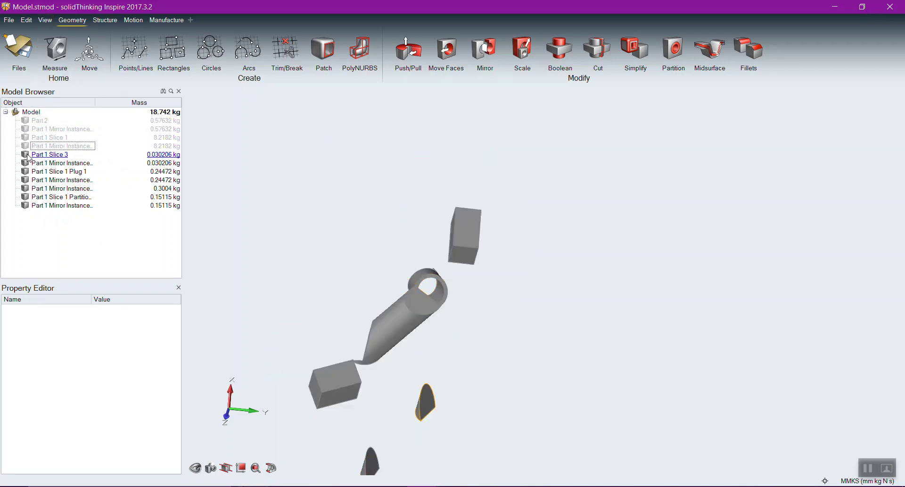
pyautogui.click(25, 155)
pyautogui.click(25, 162)
pyautogui.click(25, 171)
pyautogui.click(25, 179)
pyautogui.click(25, 188)
pyautogui.click(25, 196)
pyautogui.click(25, 205)
# Show the partition, plugs, mirror instances, Part 1 Slice 1, Part 2 and Slice 3 again
pyautogui.click(25, 197)
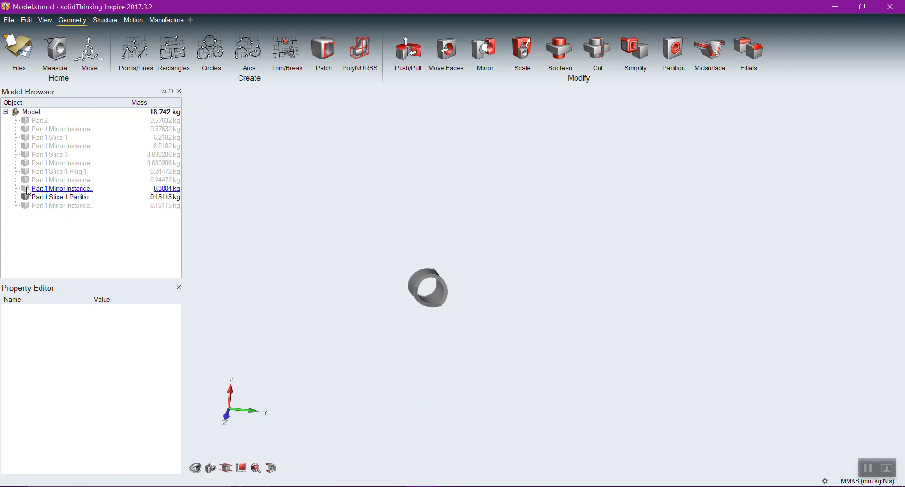
pyautogui.click(25, 188)
pyautogui.click(25, 171)
pyautogui.click(25, 163)
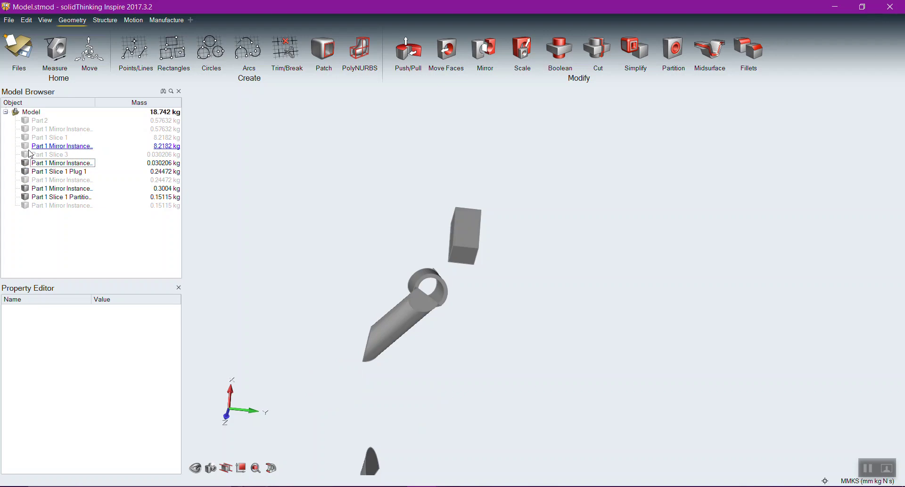
pyautogui.click(25, 145)
pyautogui.click(25, 138)
pyautogui.click(25, 120)
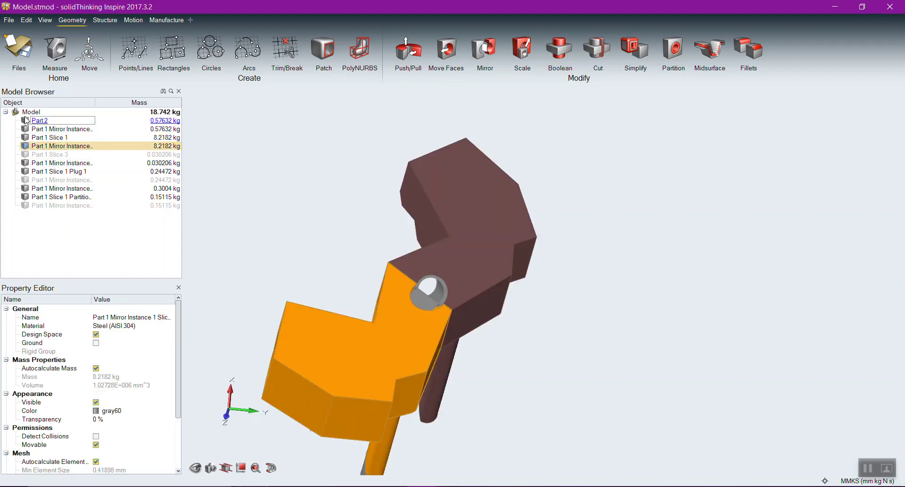
pyautogui.click(25, 154)
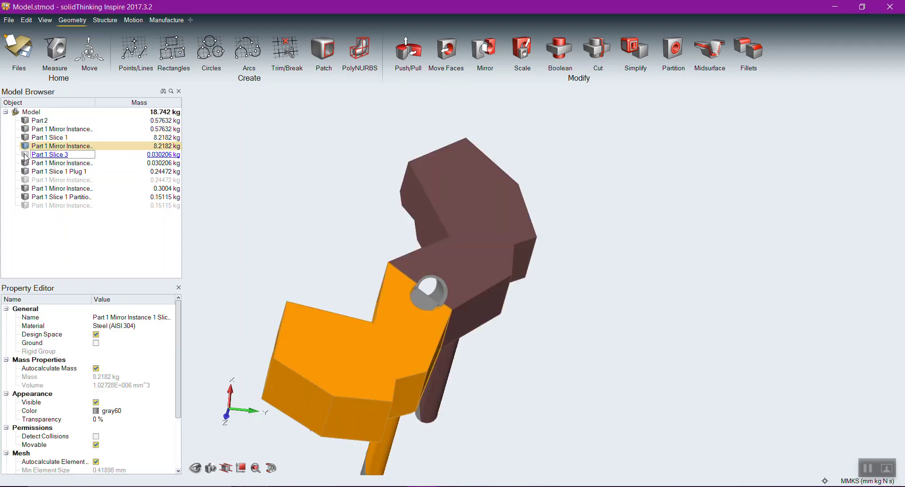
# Isolate Part 1 Slice 3, the 0.030206 kg Steel (AISI 304) curved wedge
pyautogui.rightClick(59, 157)
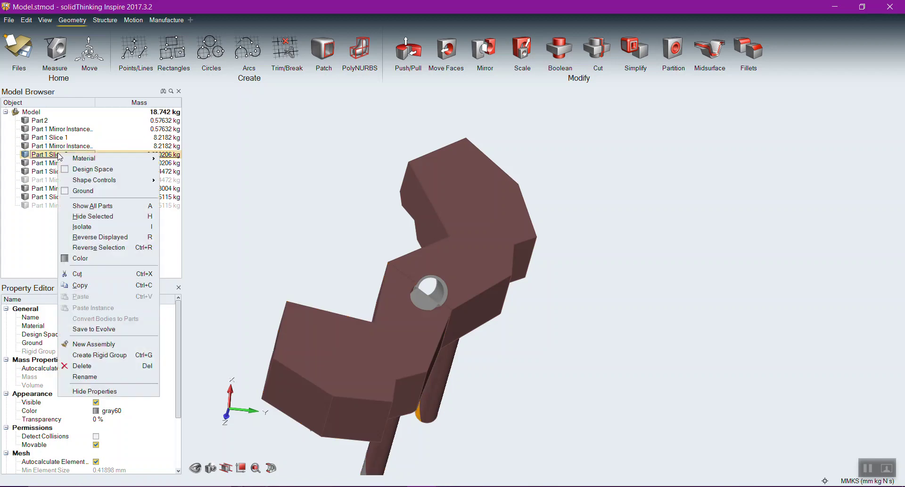
pyautogui.click(95, 229)
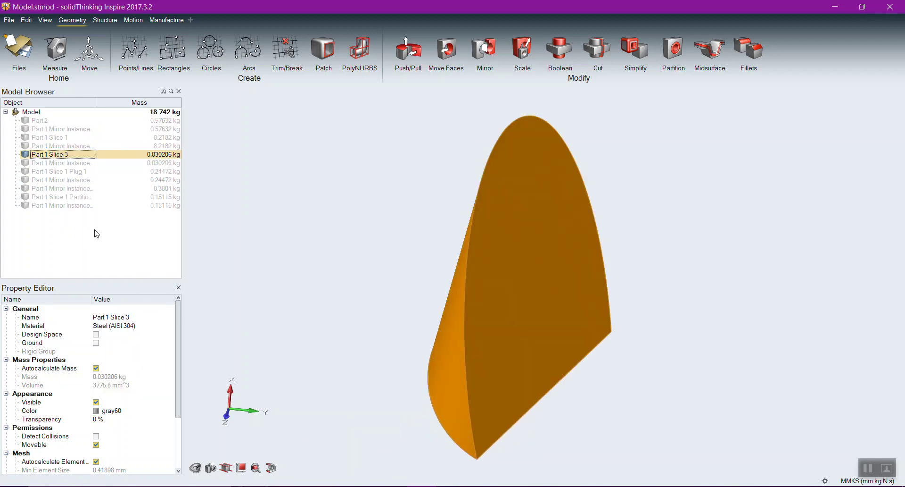
pyautogui.click(341, 206)
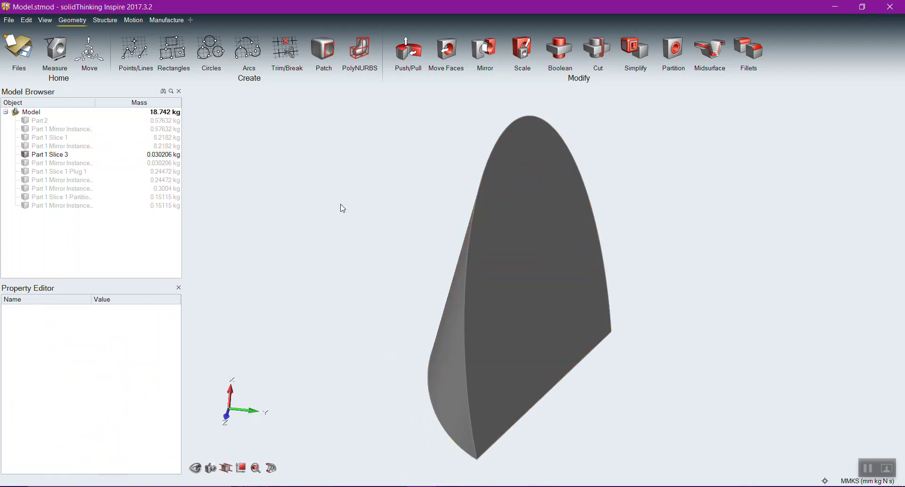
# Show all parts from the Model's right-click menu and fit the full 18.742 kg bracket with F
pyautogui.click(32, 116)
pyautogui.rightClick(30, 113)
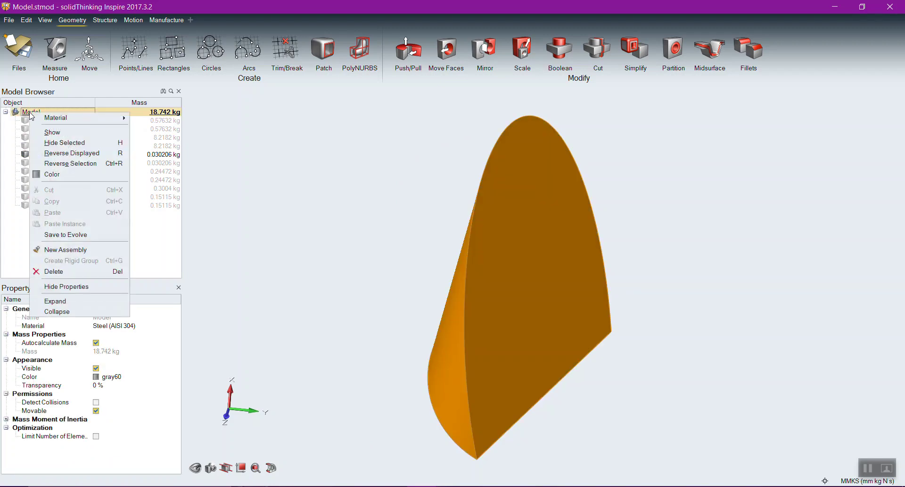
pyautogui.click(56, 133)
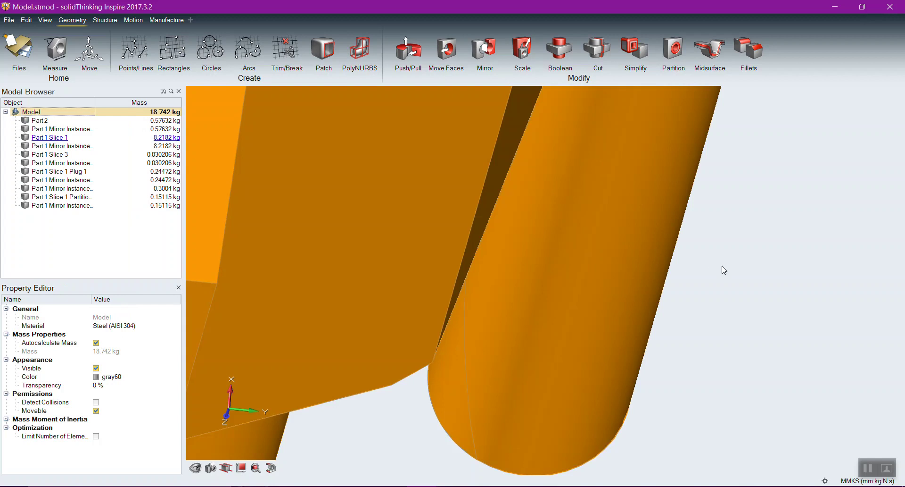
pyautogui.click(737, 274)
pyautogui.press('f')
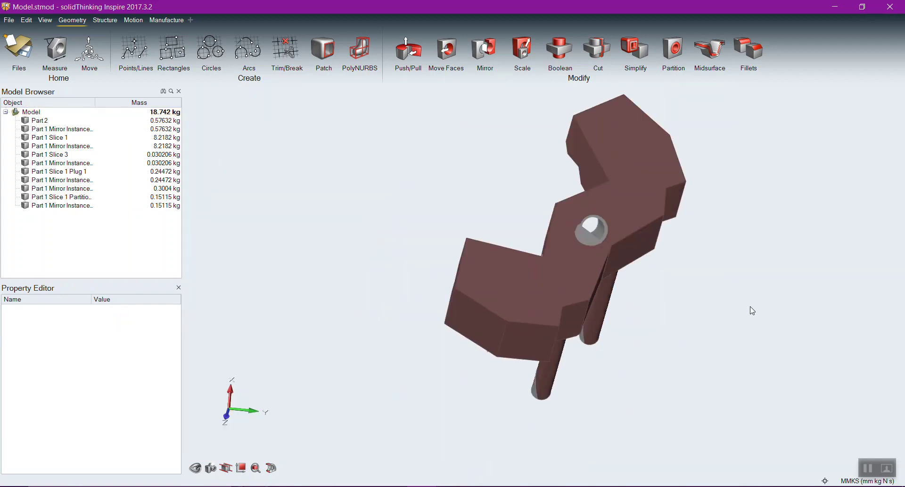
pyautogui.click(198, 469)
pyautogui.click(547, 269)
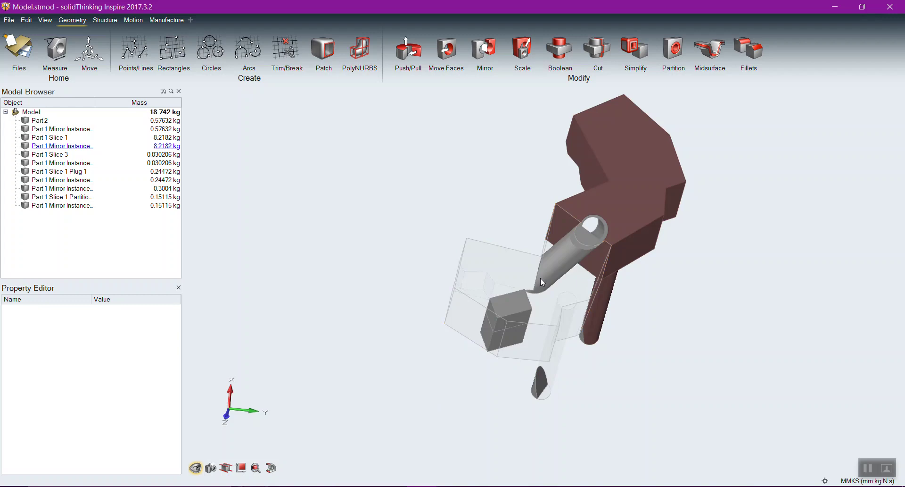
pyautogui.click(621, 197)
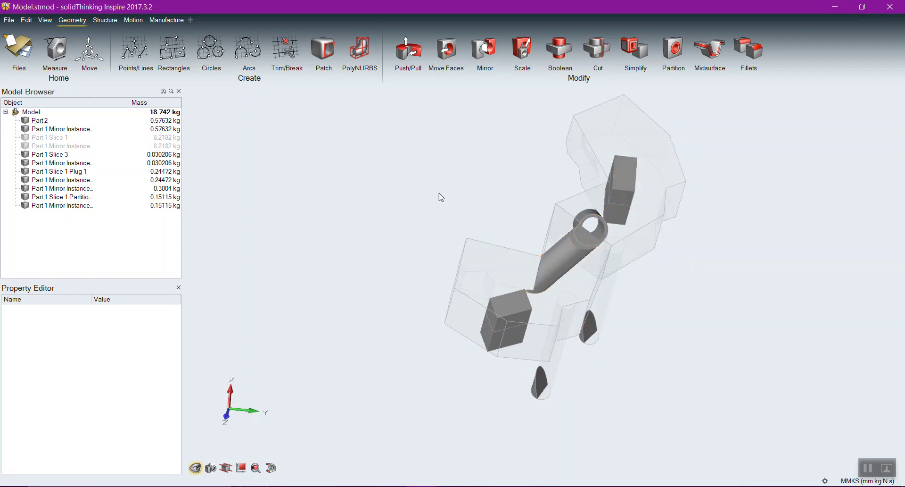
pyautogui.moveTo(415, 188); pyautogui.dragTo(421, 191, button='right')
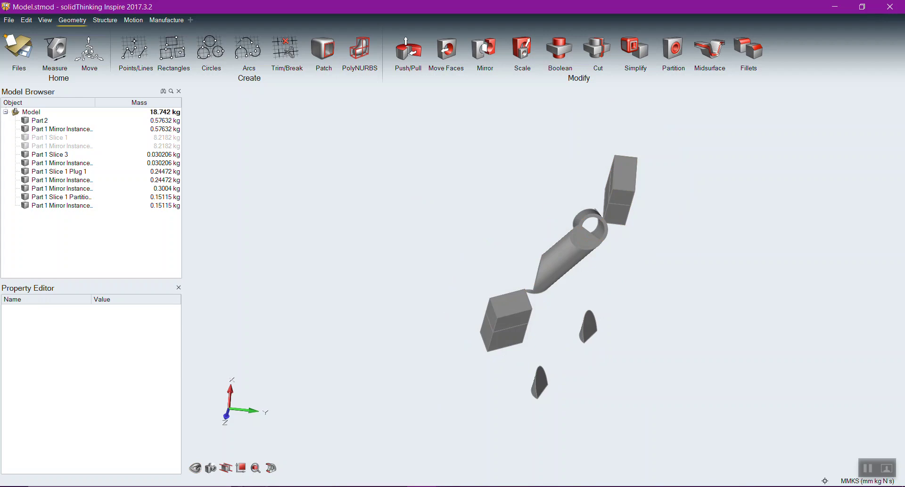
pyautogui.click(195, 468)
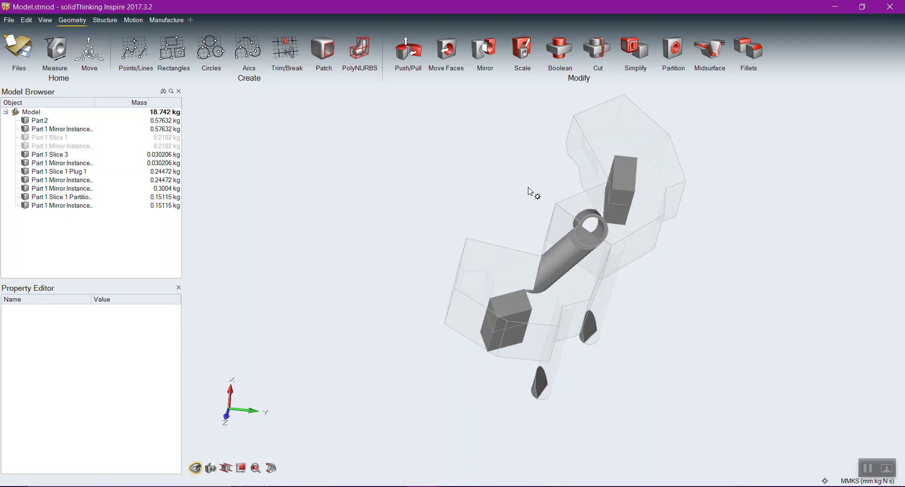
pyautogui.click(606, 143)
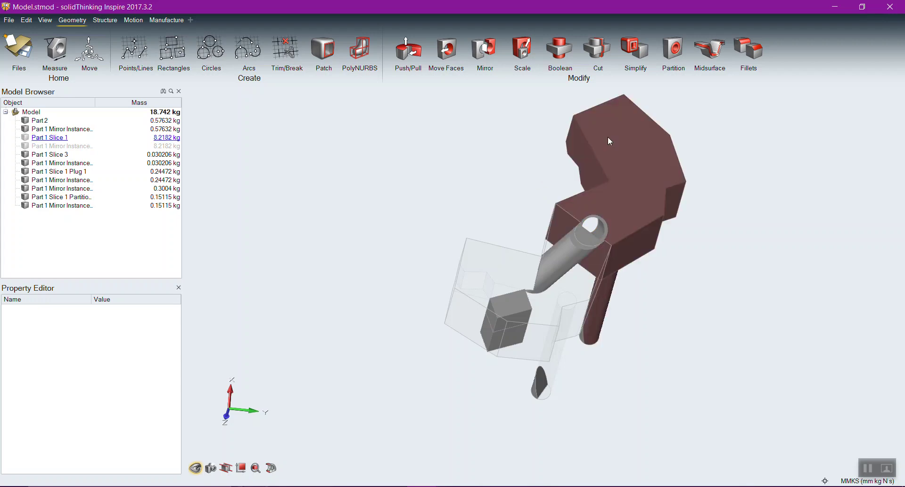
pyautogui.click(499, 259)
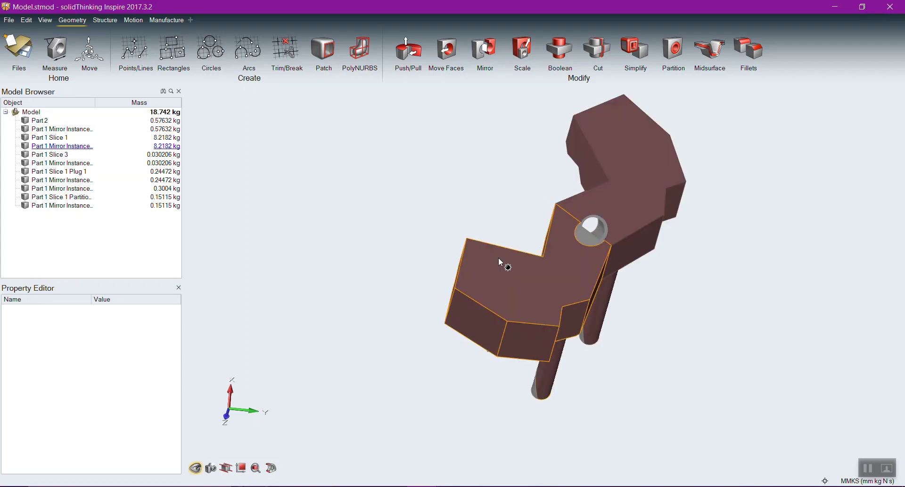
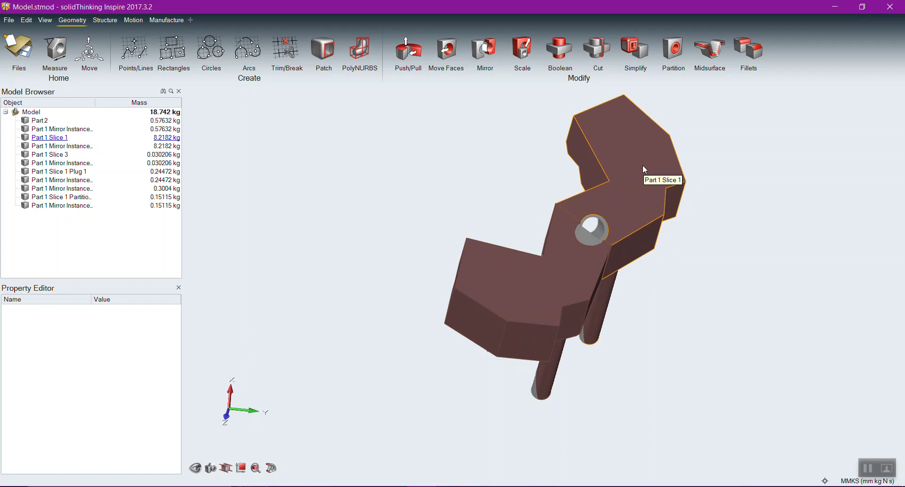
# Review the default material choices in the Materials preferences, closing without changes
pyautogui.click(9, 20)
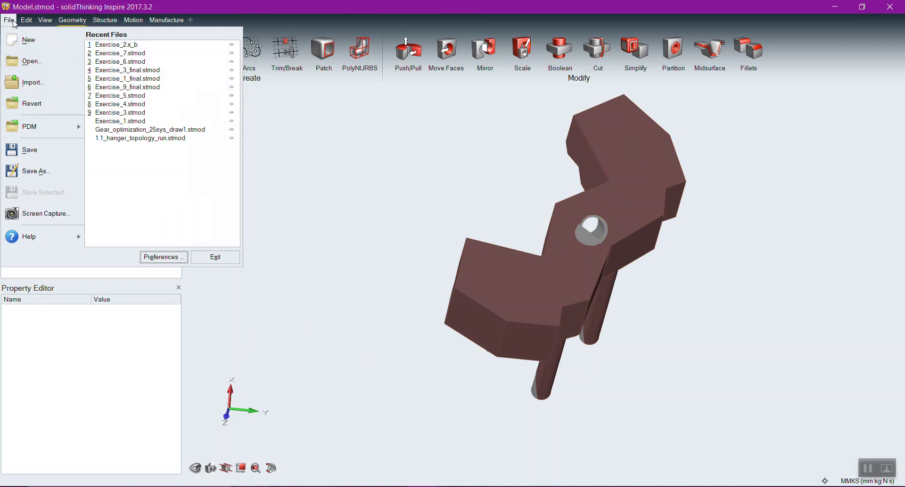
pyautogui.click(164, 258)
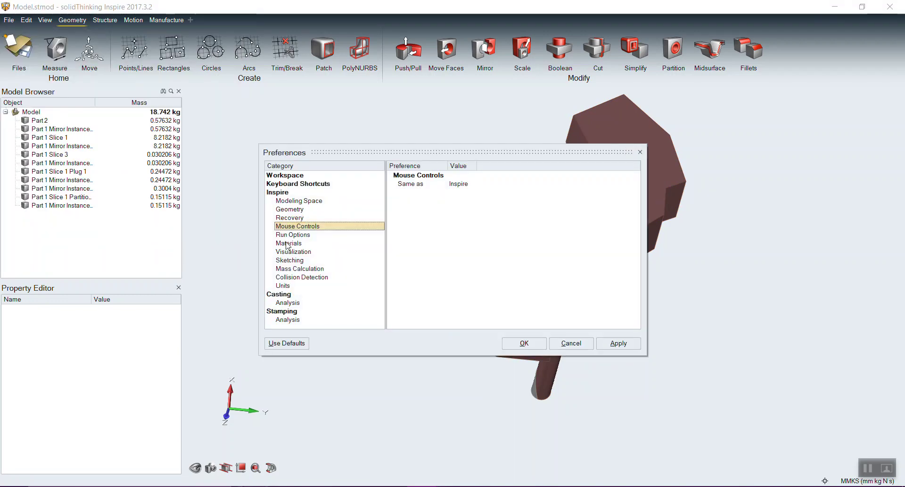
pyautogui.click(290, 244)
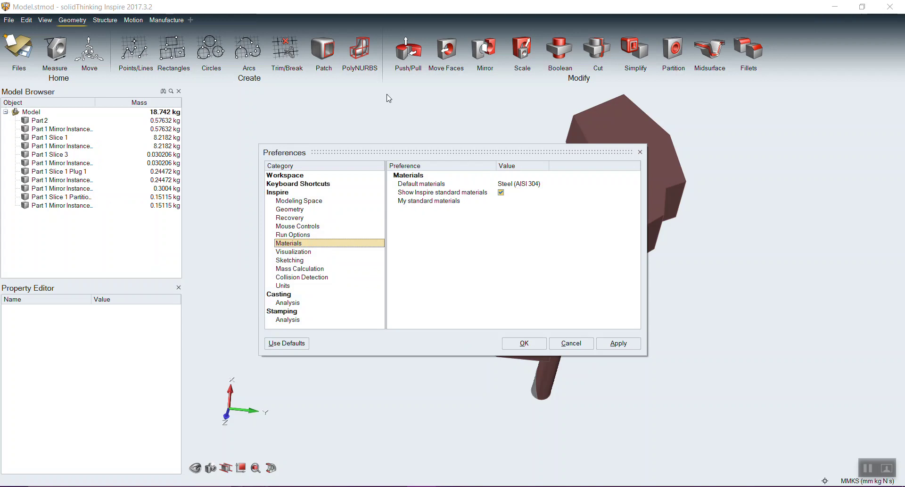
pyautogui.click(531, 185)
pyautogui.click(640, 152)
pyautogui.click(640, 152)
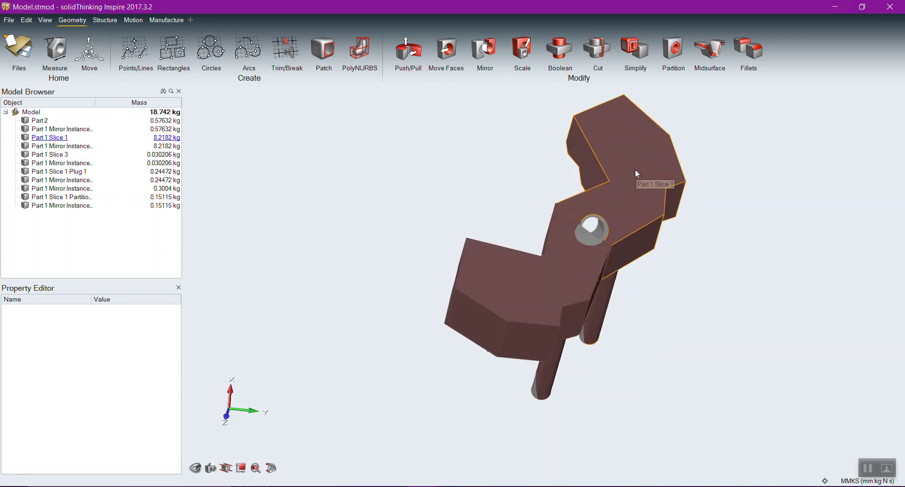
# Assign Aluminum (7075-T6) as the material of Part 1 Slice 1
pyautogui.rightClick(635, 170)
pyautogui.moveTo(663, 176)
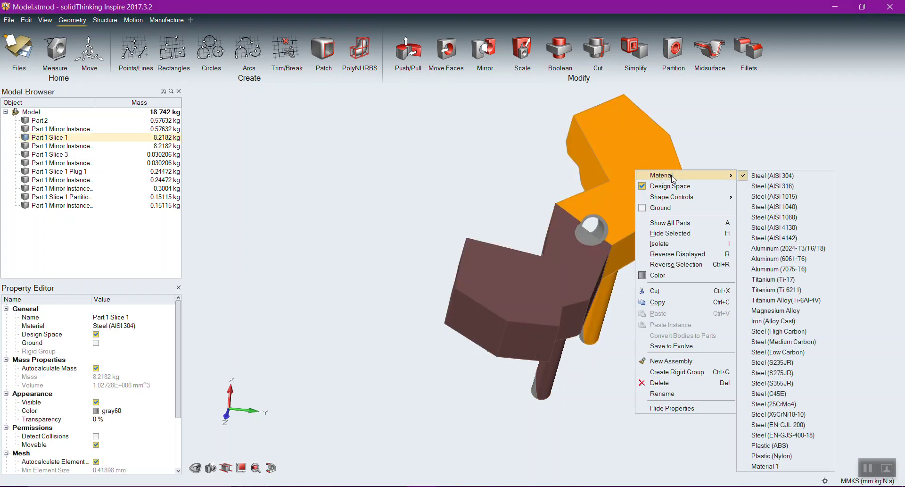
pyautogui.click(791, 272)
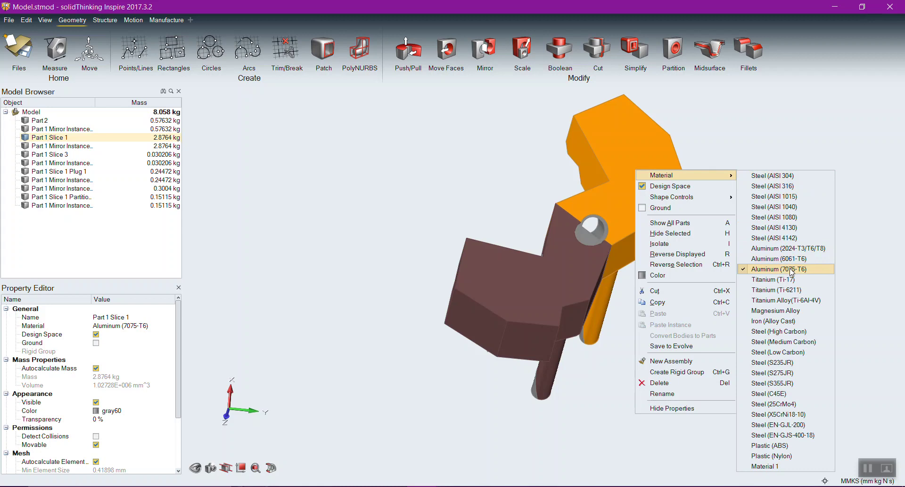
pyautogui.click(105, 20)
pyautogui.click(505, 52)
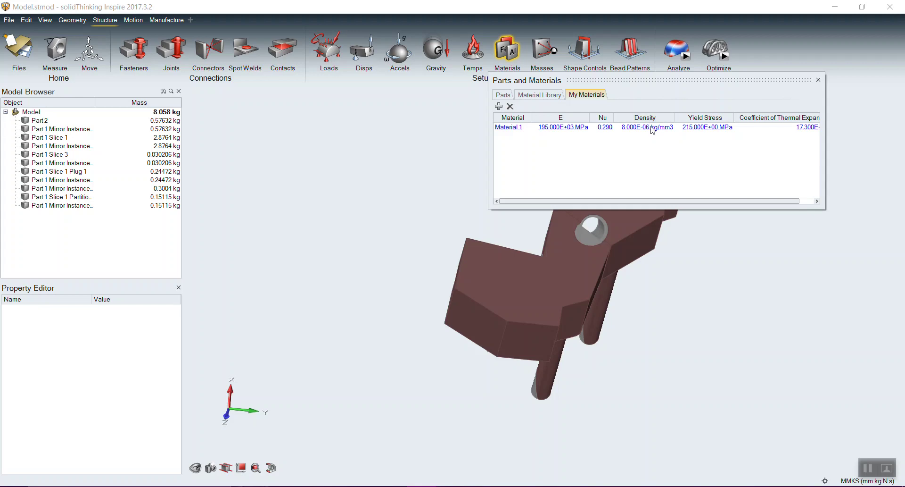
pyautogui.click(819, 80)
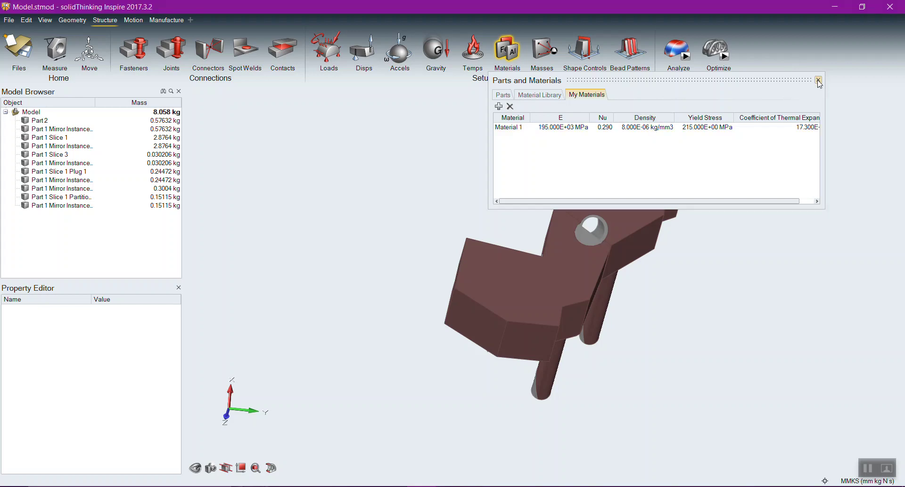
pyautogui.moveTo(426, 234); pyautogui.dragTo(405, 198, button='middle')
pyautogui.moveTo(405, 199); pyautogui.dragTo(439, 250, button='right')
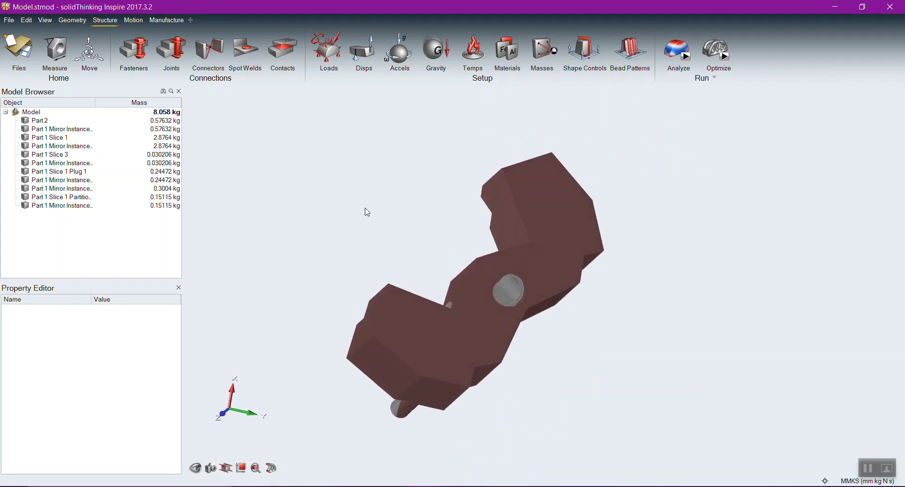
pyautogui.scroll(1, 409, 228)
pyautogui.scroll(-3, 398, 219)
pyautogui.rightClick(282, 163)
pyautogui.click(305, 140)
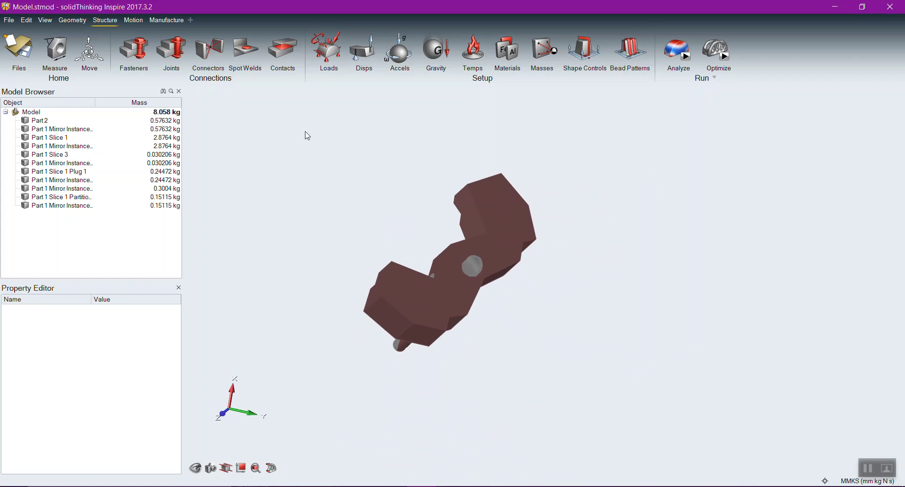
pyautogui.click(82, 23)
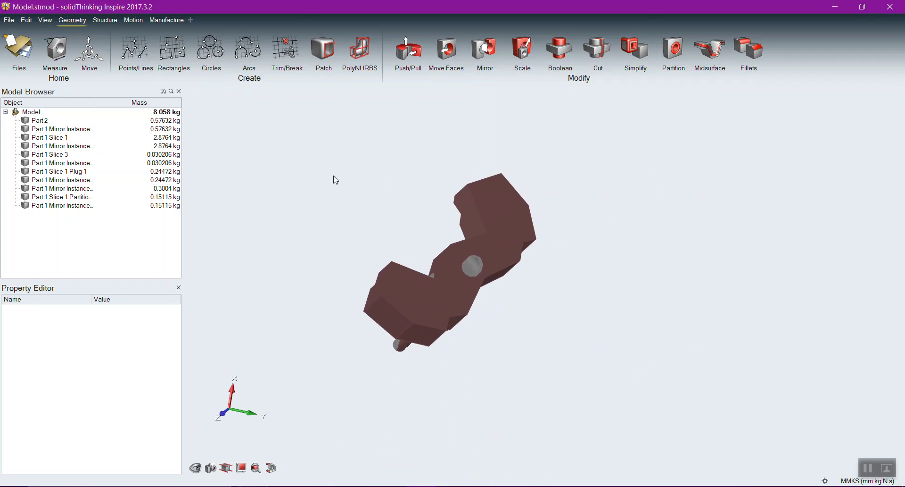
pyautogui.rightClick(590, 314)
pyautogui.moveTo(591, 276); pyautogui.dragTo(539, 206, button='right')
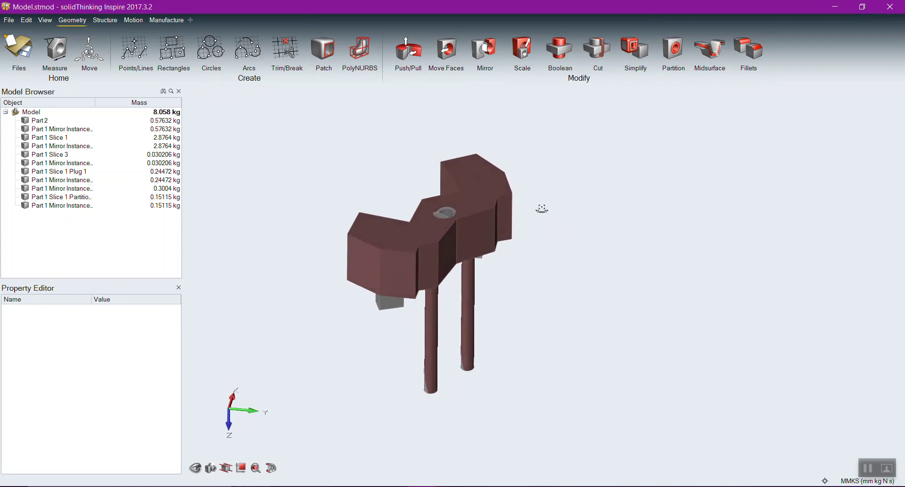
# Start renaming Part 2 but leave its name unchanged
pyautogui.click(42, 121)
pyautogui.rightClick(43, 123)
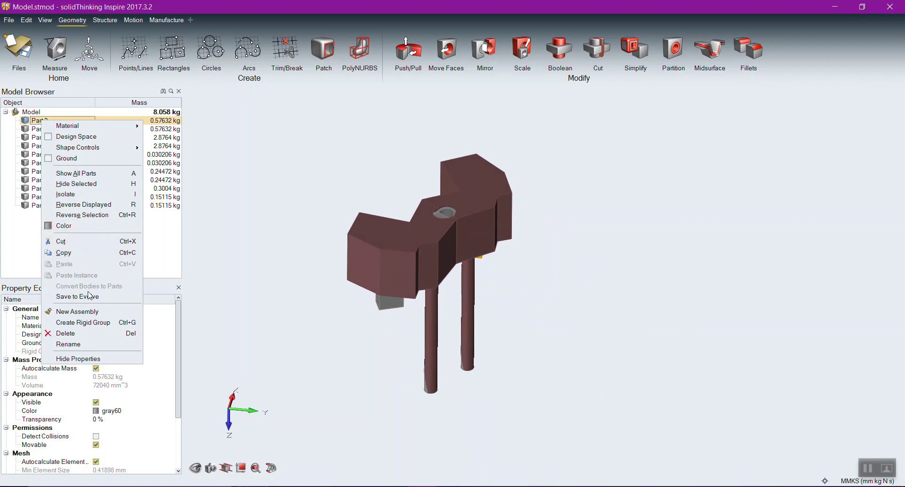
pyautogui.click(90, 346)
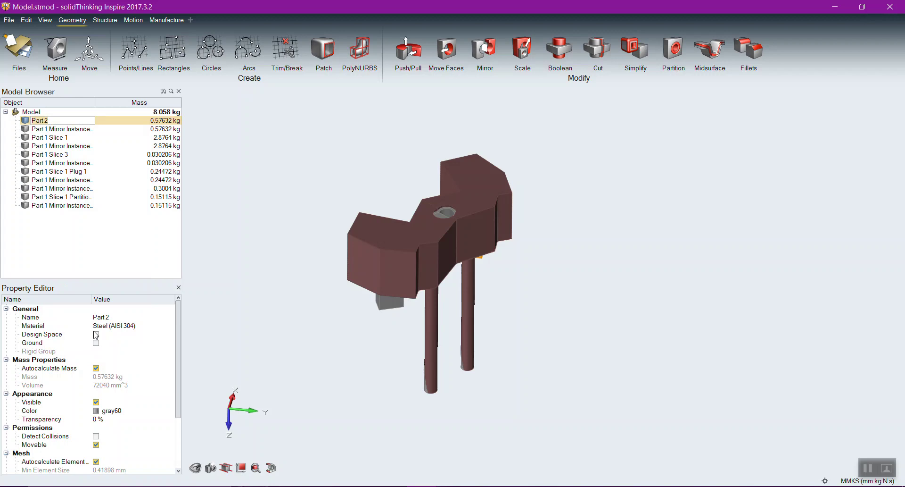
pyautogui.click(332, 163)
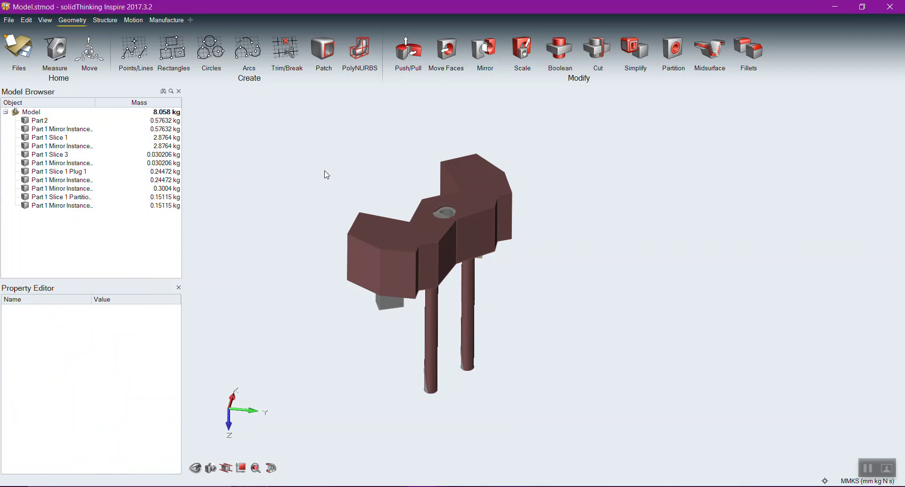
# Uncheck Design Space for Part 1 Slice 1 and clear the selection
pyautogui.rightClick(480, 187)
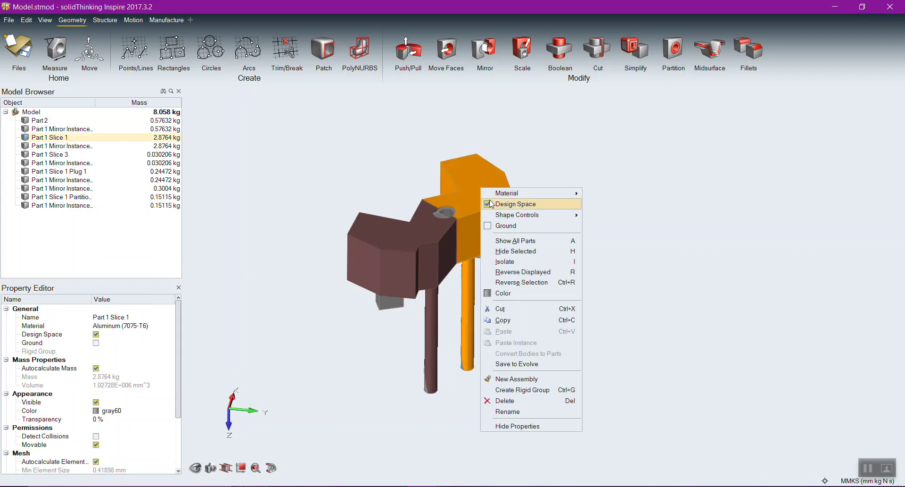
pyautogui.click(491, 205)
pyautogui.click(241, 246)
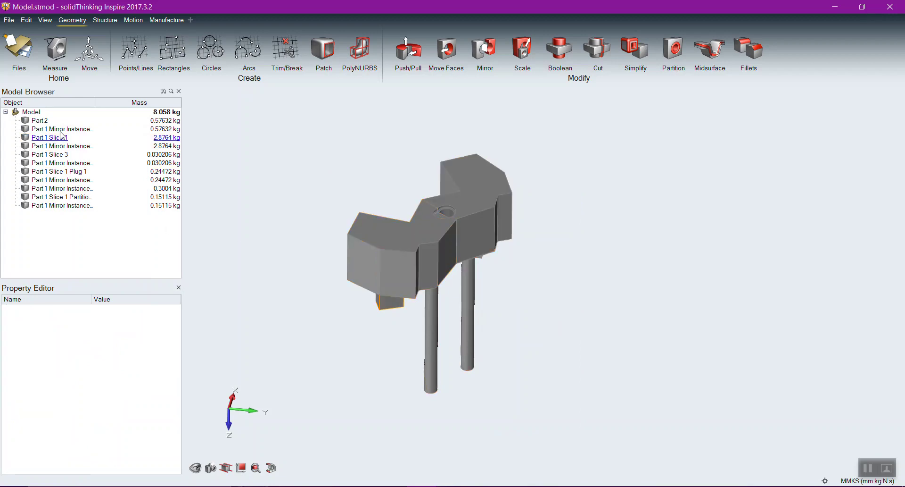
# Colour the left mirrored block purple from the Property Editor's Color swatches
pyautogui.click(392, 237)
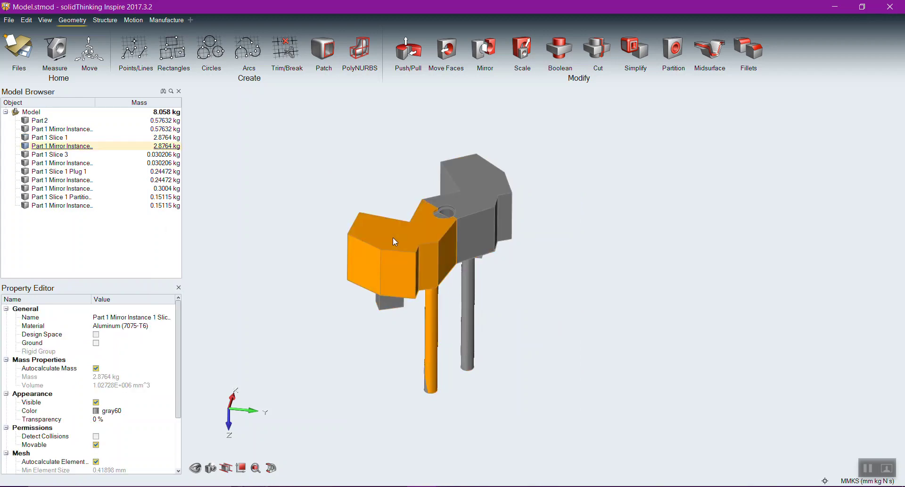
pyautogui.click(96, 411)
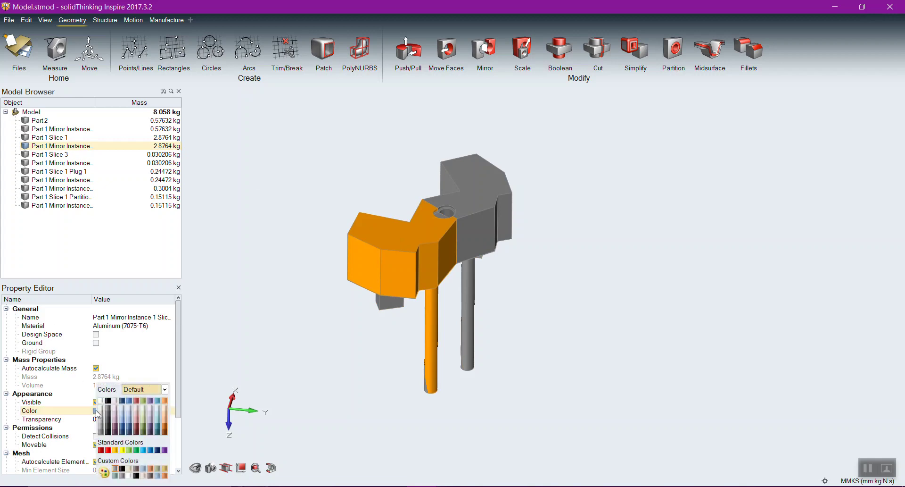
pyautogui.click(150, 401)
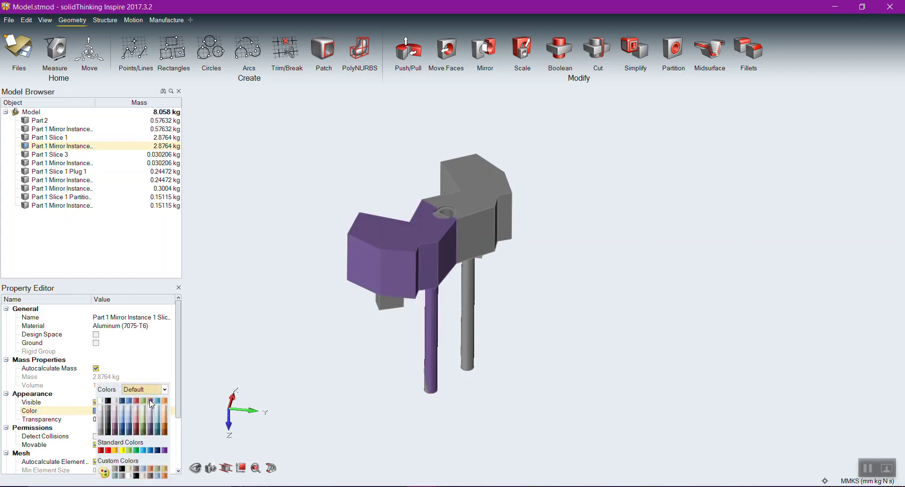
pyautogui.click(259, 222)
pyautogui.rightClick(259, 219)
pyautogui.click(370, 148)
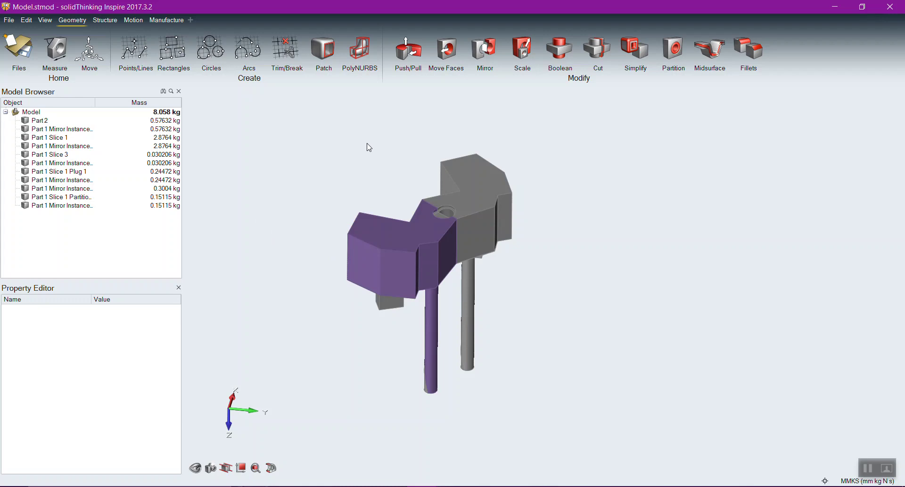
# Reselect the left mirrored block and begin editing its Transparency value
pyautogui.click(404, 244)
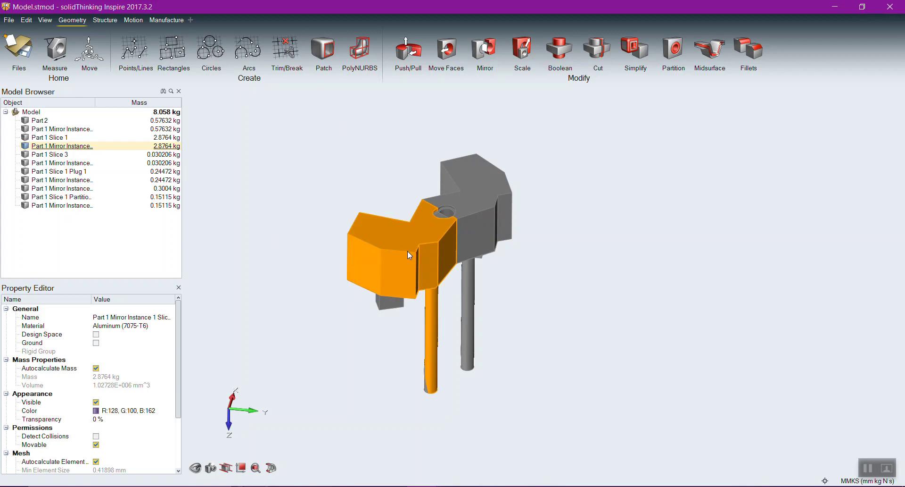
pyautogui.click(471, 188)
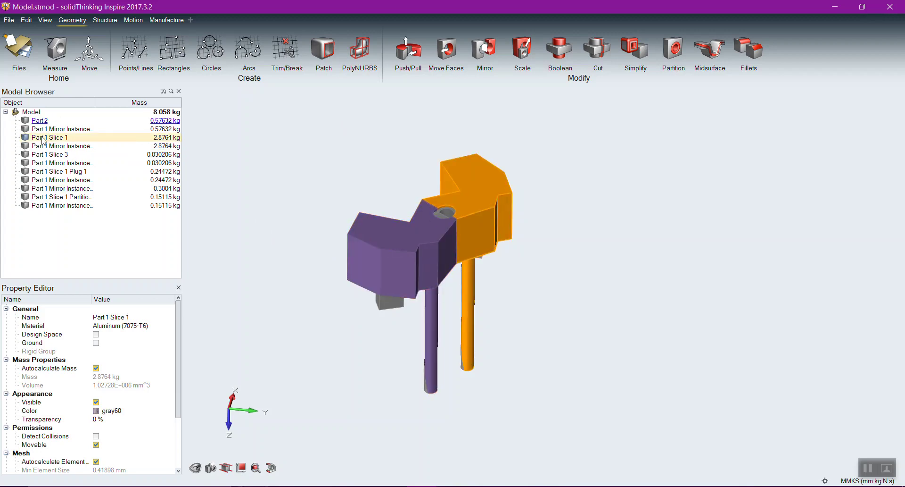
pyautogui.click(426, 240)
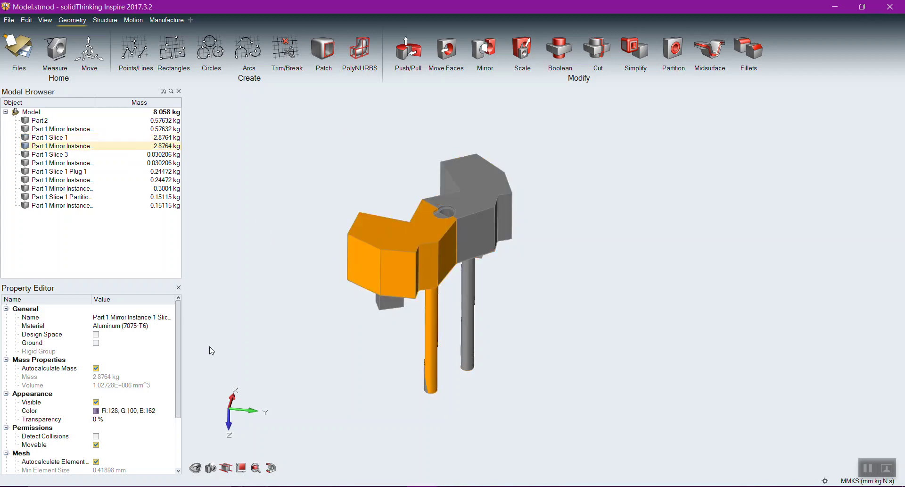
pyautogui.click(99, 420)
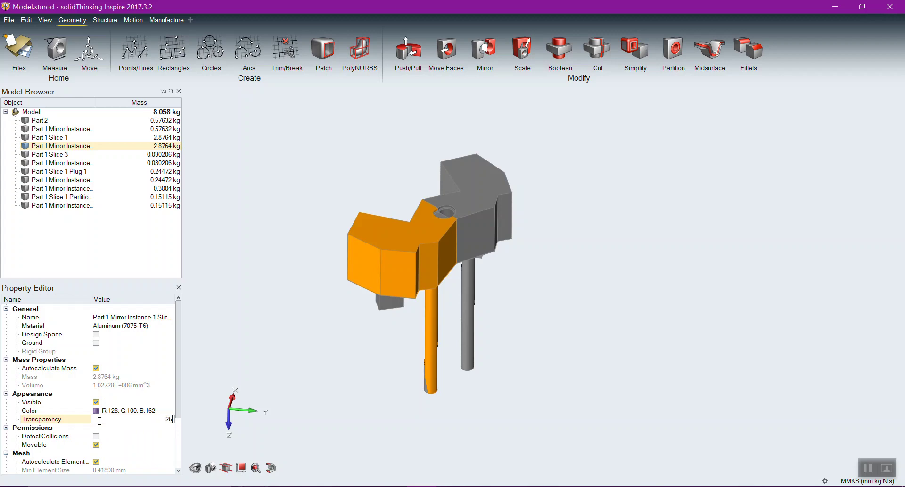
# Set the mirrored block's transparency to 25, then change it to 75
pyautogui.press('Return')
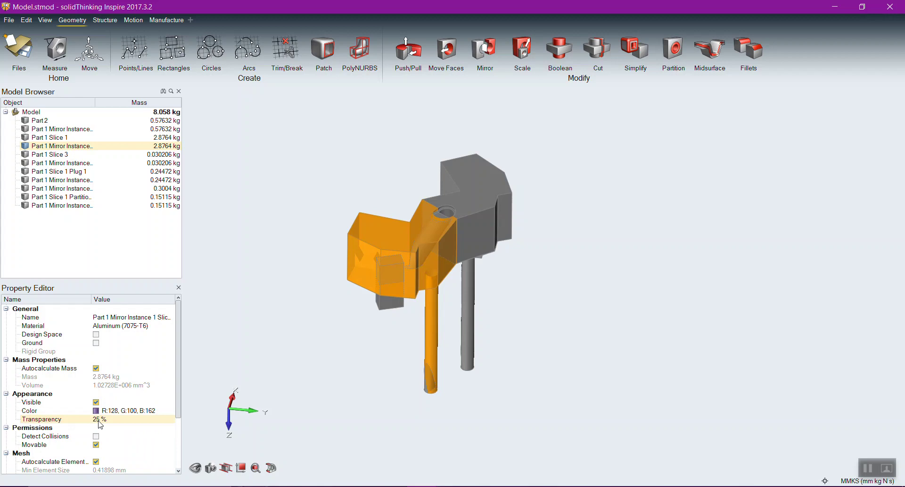
pyautogui.click(100, 421)
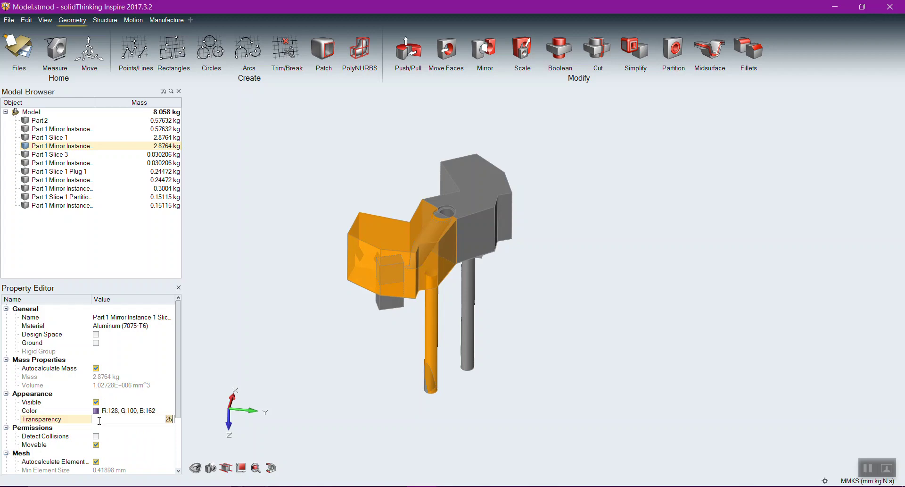
pyautogui.press('BackSpace')
pyautogui.press('BackSpace')
pyautogui.write('75')
pyautogui.press('Return')
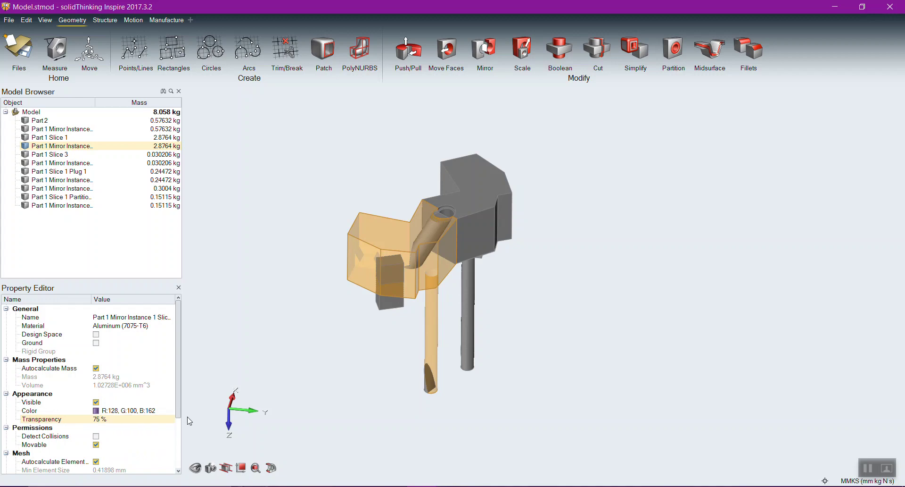
pyautogui.click(586, 318)
pyautogui.moveTo(531, 315); pyautogui.dragTo(533, 321, button='right')
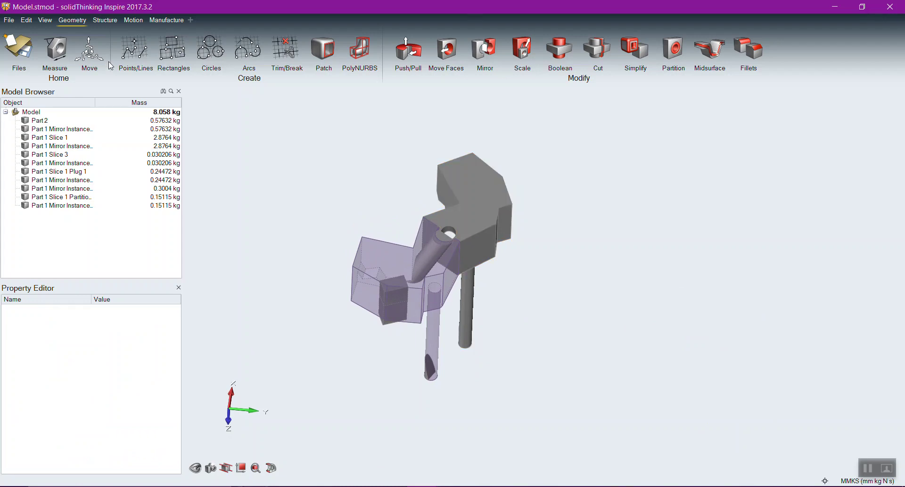
# Toggle Part 2's Autocalculate Mass off and back on, then select Part 1 Slice 1
pyautogui.click(79, 123)
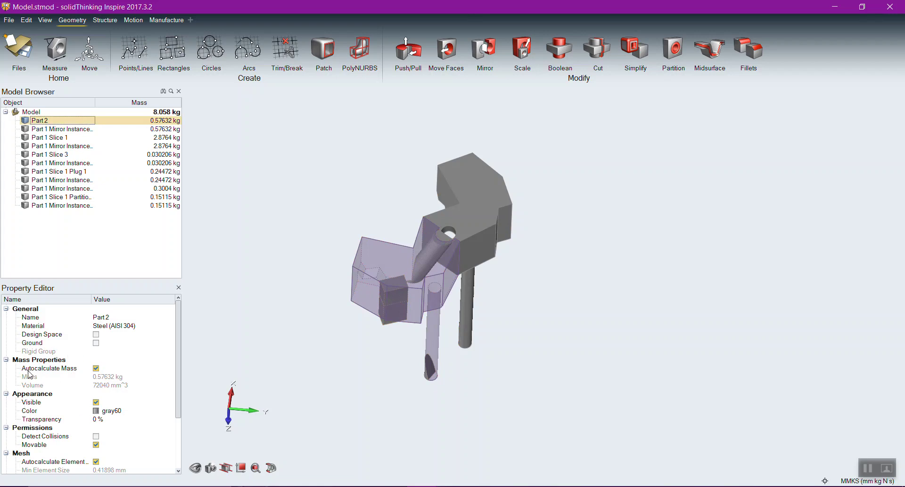
pyautogui.moveTo(180, 332)
pyautogui.mouseDown()
pyautogui.moveTo(175, 355)
pyautogui.moveTo(175, 343)
pyautogui.mouseUp()
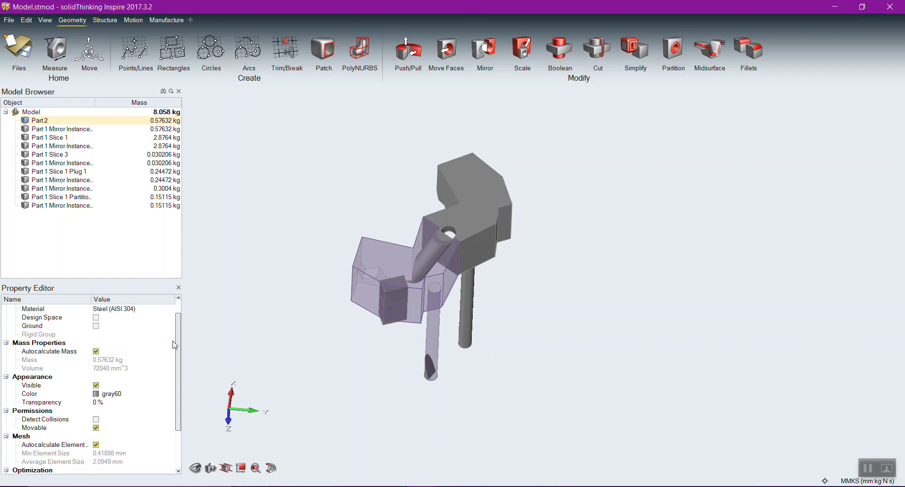
pyautogui.click(96, 351)
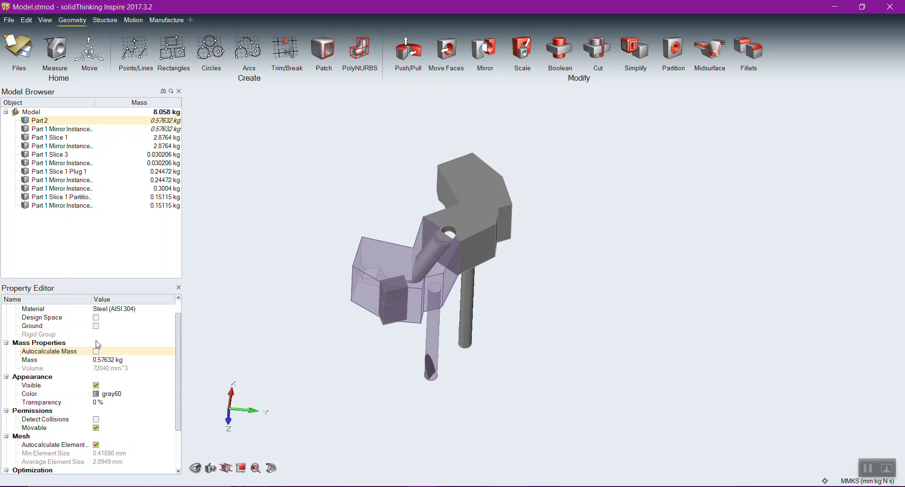
pyautogui.click(96, 351)
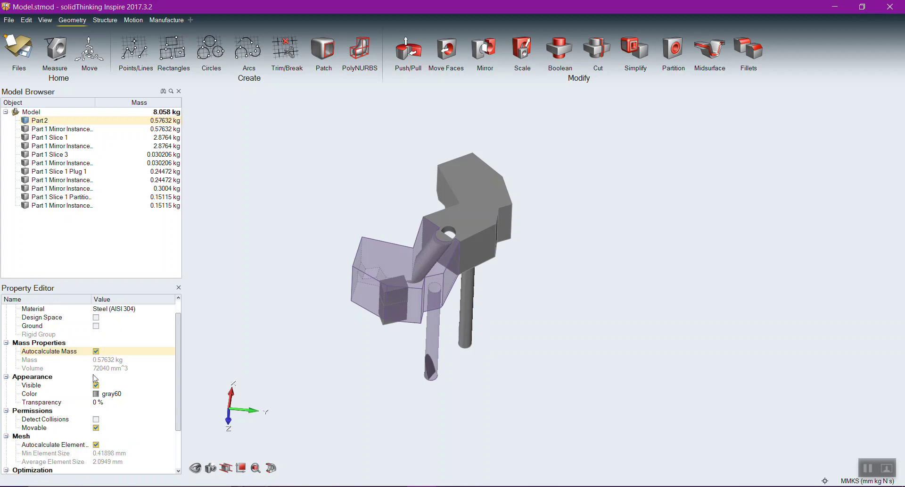
pyautogui.scroll(-2, 84, 434)
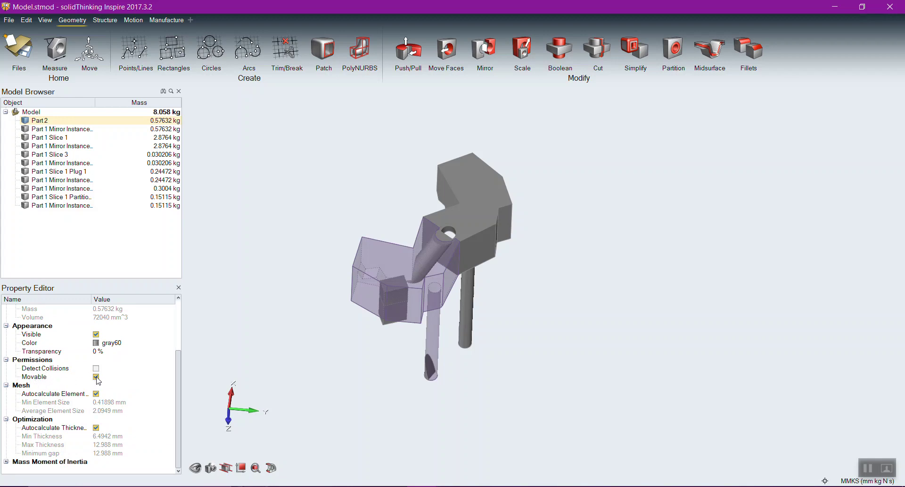
pyautogui.click(573, 260)
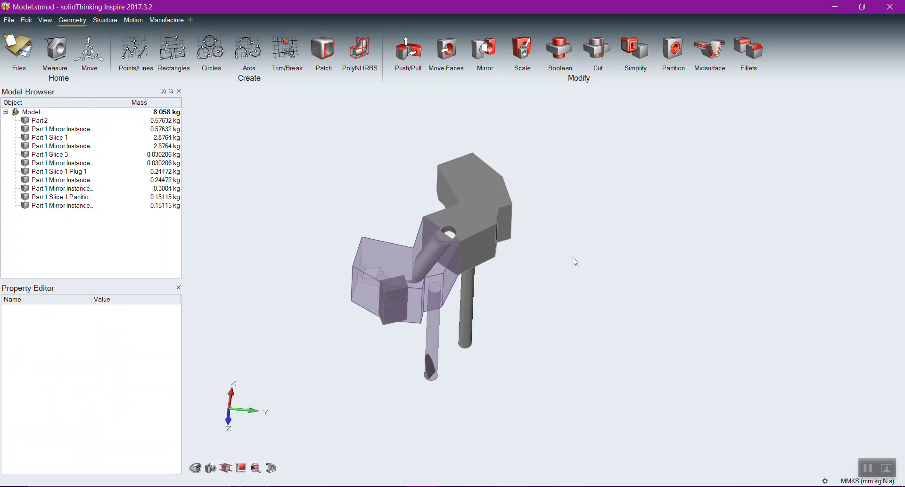
pyautogui.click(490, 220)
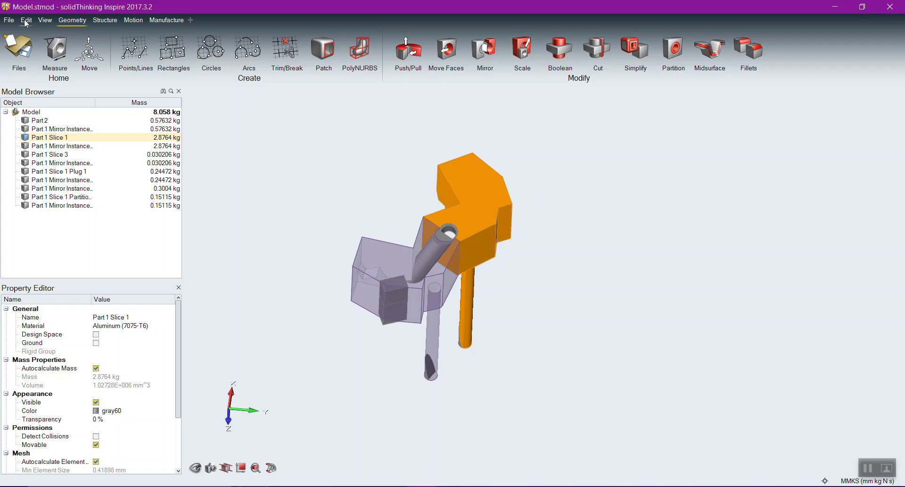
# Browse the Visualization, Modeling Space, Geometry, Recovery and Mouse Controls preference pages
pyautogui.click(10, 21)
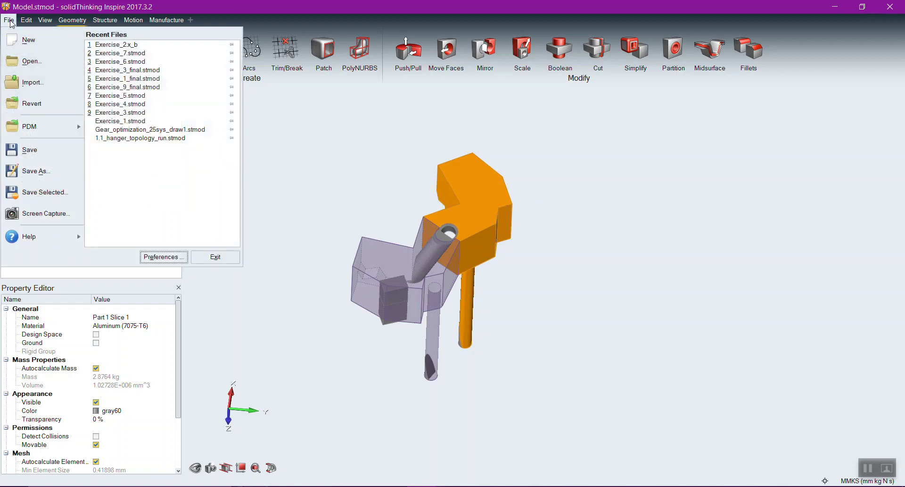
pyautogui.click(178, 258)
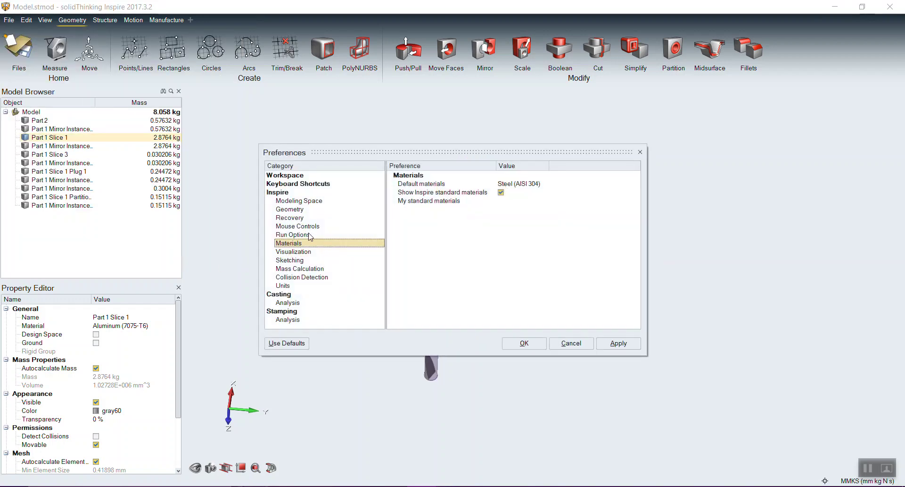
pyautogui.click(304, 252)
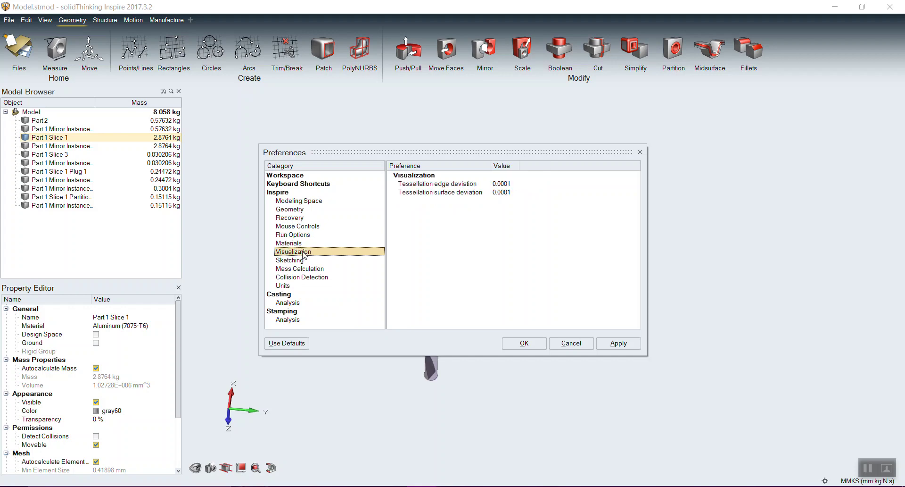
pyautogui.click(301, 202)
pyautogui.click(302, 210)
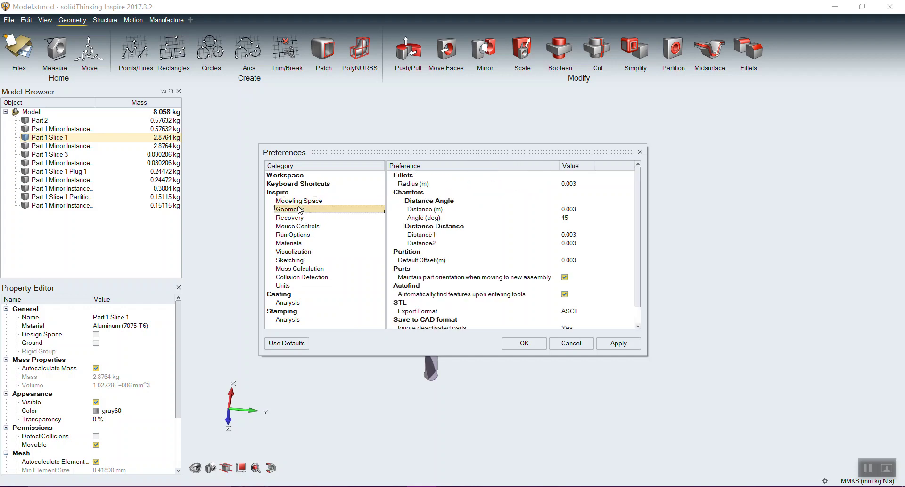
pyautogui.click(301, 219)
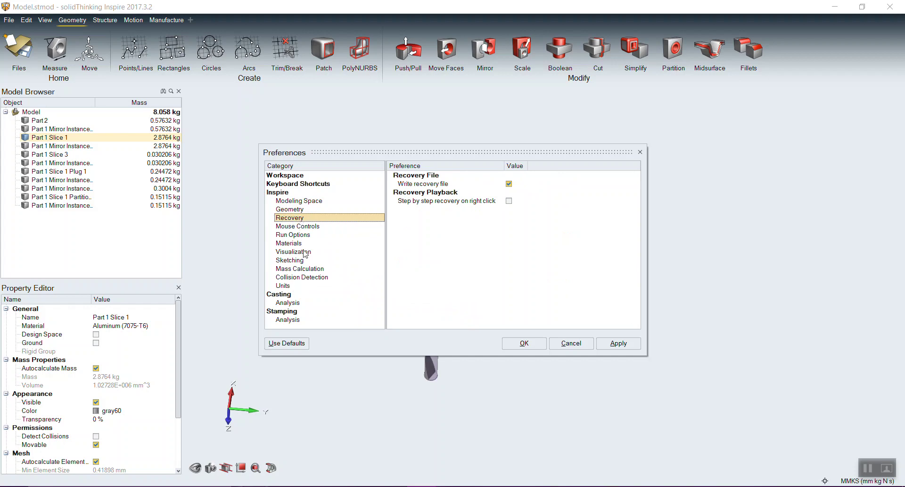
pyautogui.click(304, 226)
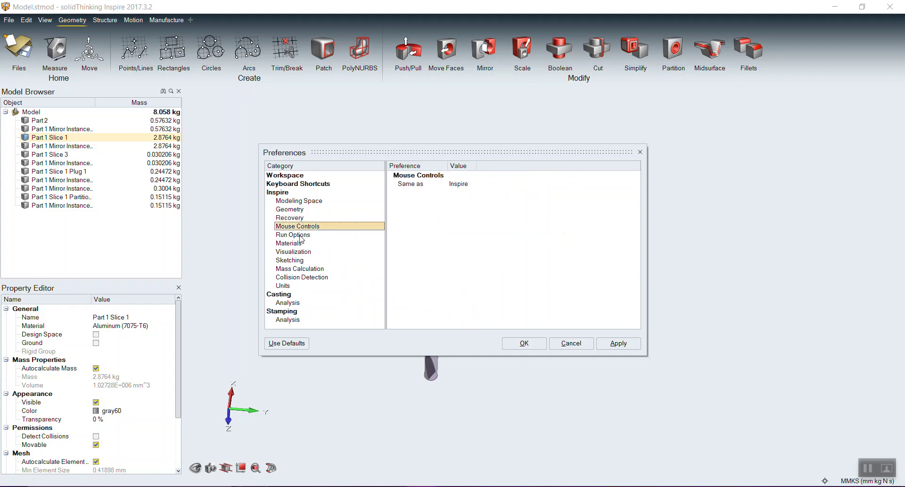
pyautogui.click(298, 210)
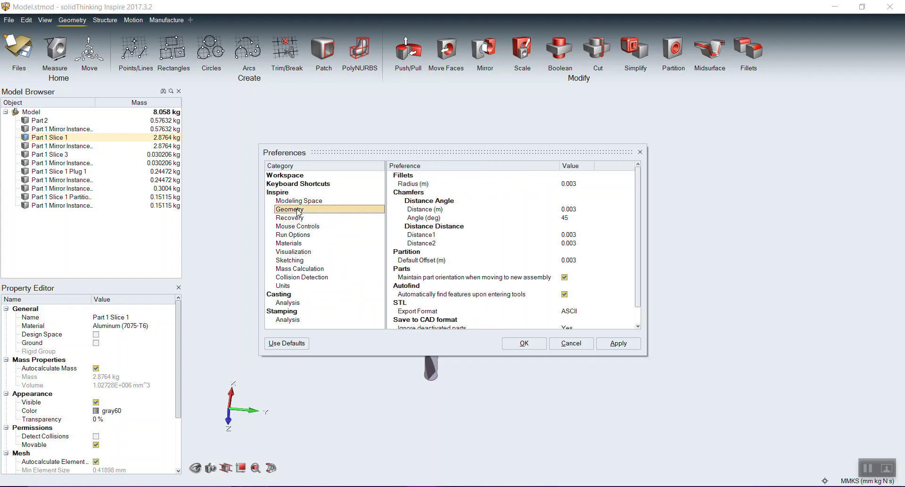
pyautogui.click(297, 204)
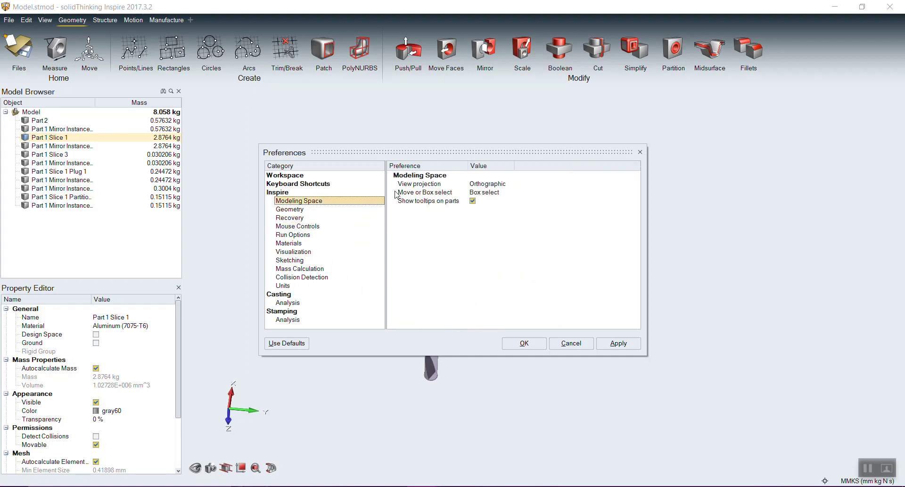
# Set Modeling Space 'Move or Box select' to Move and apply the preferences
pyautogui.click(489, 197)
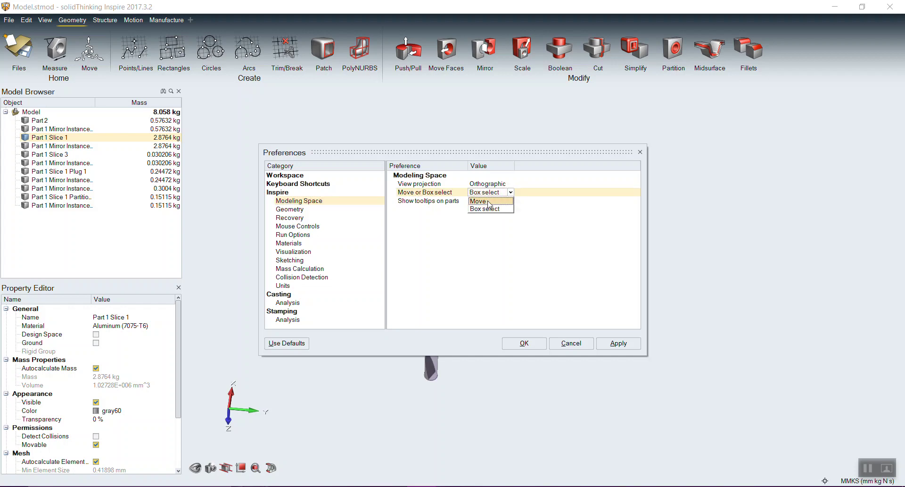
pyautogui.click(489, 204)
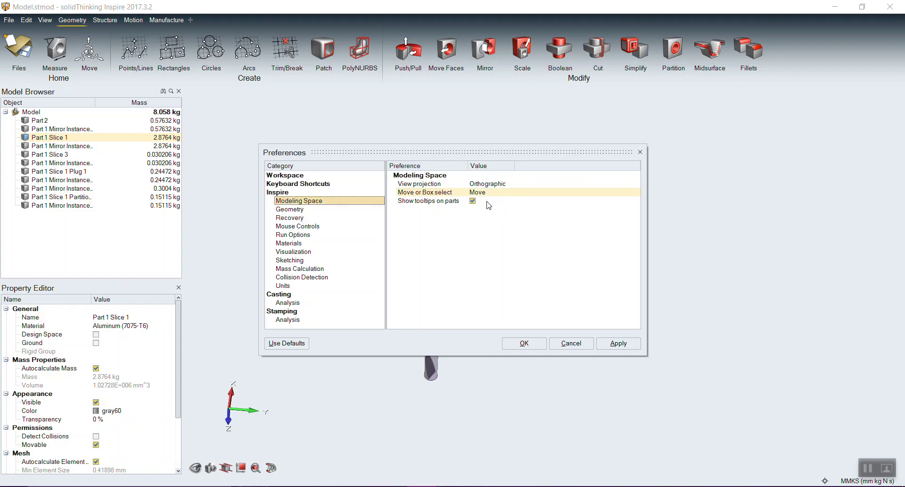
pyautogui.click(524, 343)
# Drag the orange Part 1 Slice 1 aside and back, then uncheck its Movable property
pyautogui.moveTo(538, 211); pyautogui.dragTo(703, 197)
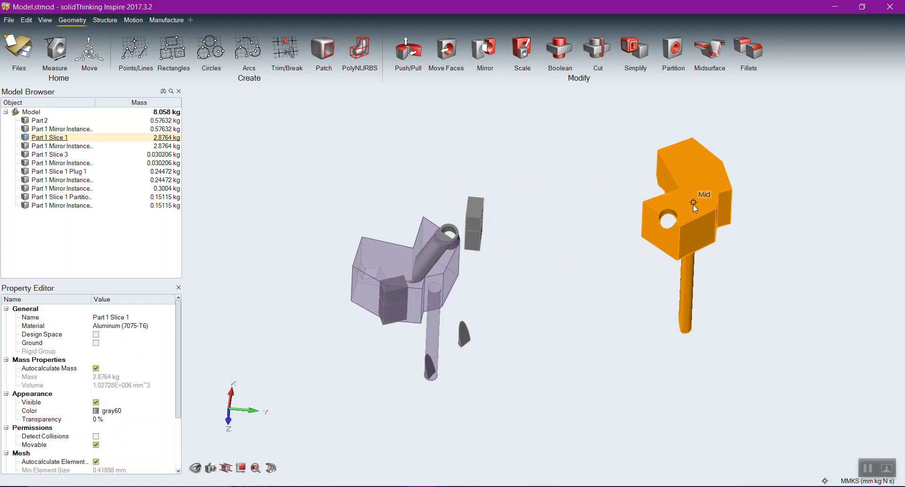
pyautogui.scroll(2, 698, 240)
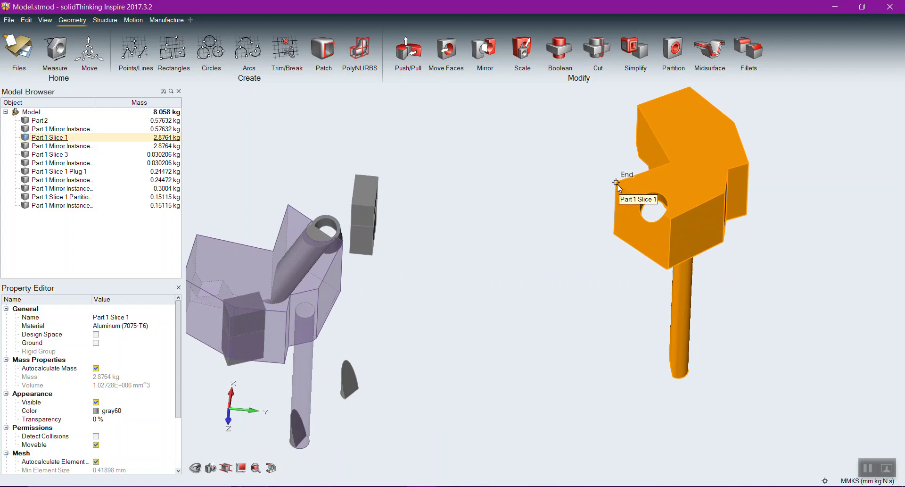
pyautogui.moveTo(617, 183); pyautogui.dragTo(291, 205)
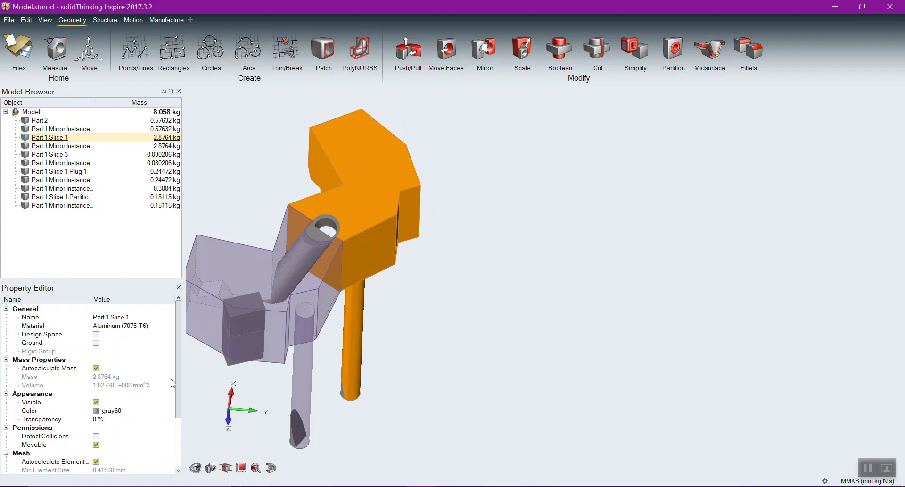
pyautogui.click(96, 444)
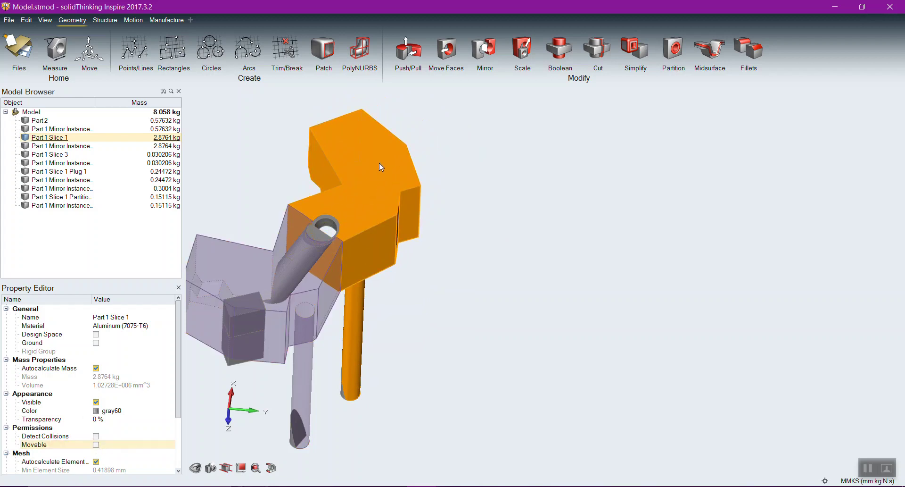
pyautogui.moveTo(268, 298)
pyautogui.mouseDown()
pyautogui.moveTo(523, 330)
pyautogui.moveTo(266, 301)
pyautogui.mouseUp()
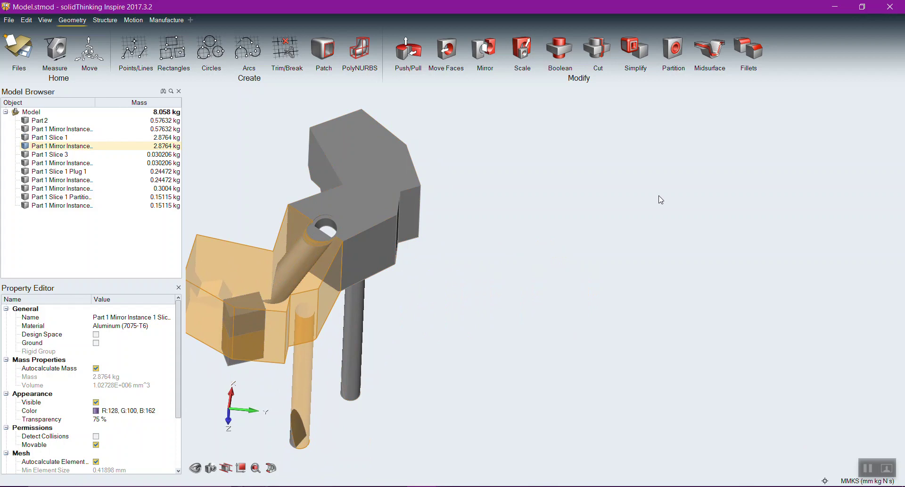
# Set Modeling Space 'Move or Box select' back to Box select in Preferences
pyautogui.click(9, 21)
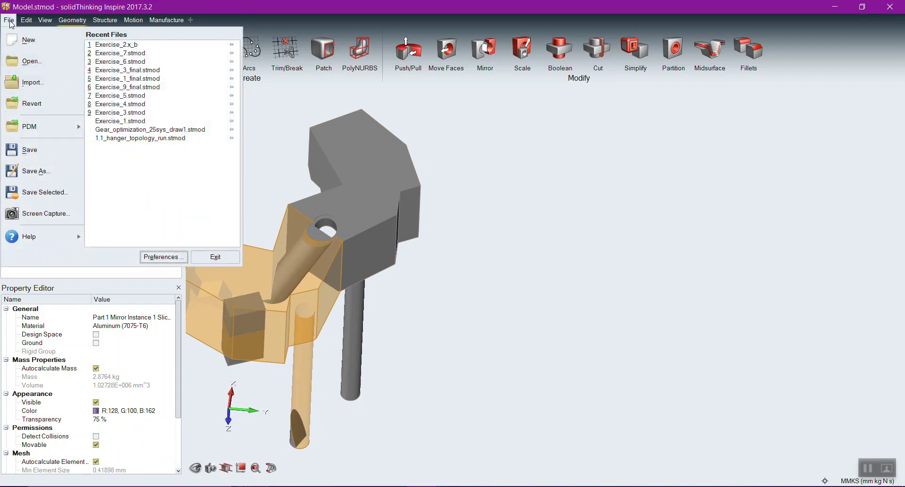
pyautogui.click(145, 255)
pyautogui.click(484, 193)
pyautogui.click(489, 210)
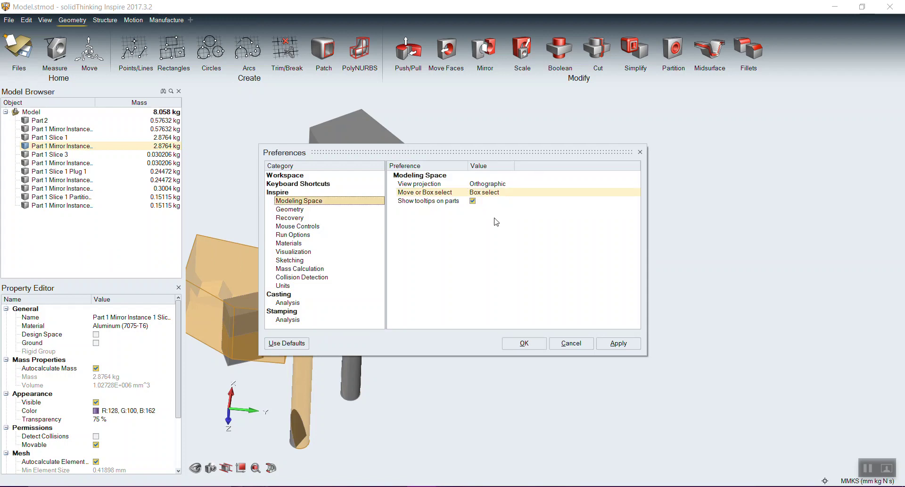
pyautogui.click(540, 337)
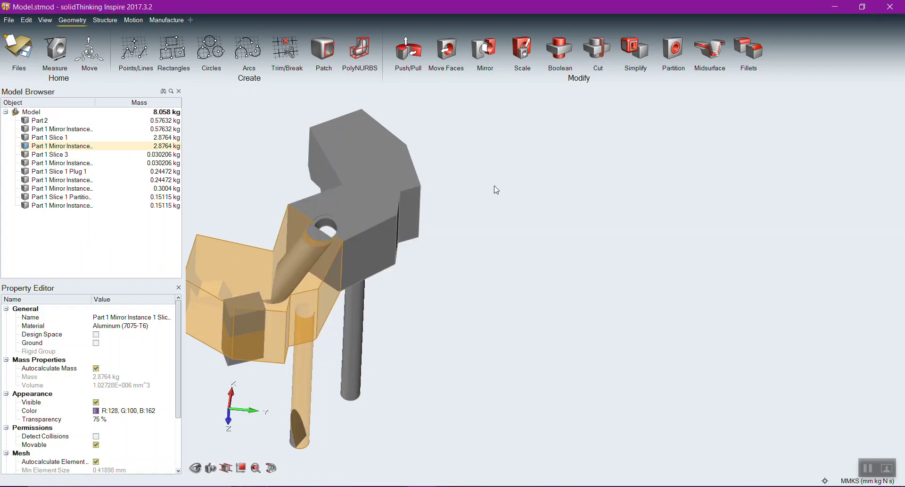
# Box-select three parts of the model and orbit the view
pyautogui.scroll(-2, 473, 248)
pyautogui.moveTo(319, 127); pyautogui.dragTo(461, 225)
pyautogui.moveTo(488, 302)
pyautogui.mouseDown(button='right')
pyautogui.moveTo(392, 138)
pyautogui.moveTo(356, 160)
pyautogui.moveTo(452, 265)
pyautogui.moveTo(445, 313)
pyautogui.moveTo(255, 295)
pyautogui.moveTo(444, 302)
pyautogui.moveTo(396, 156)
pyautogui.mouseUp(button='right')
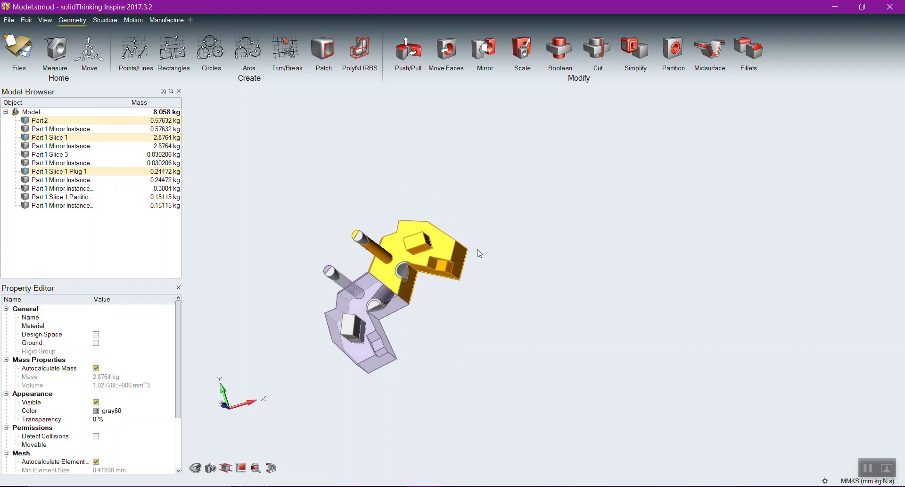
# Switch to the Z-up view and box-select only the small cube on the grey block
pyautogui.click(530, 213)
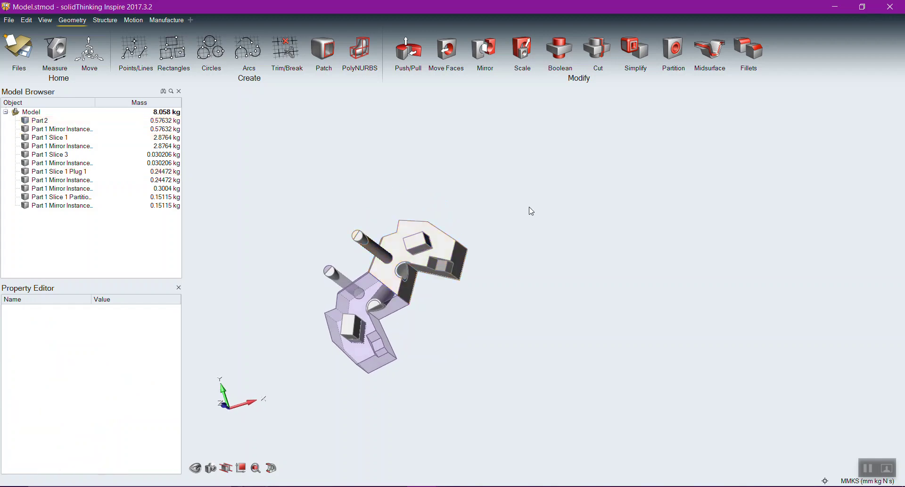
pyautogui.press('i')
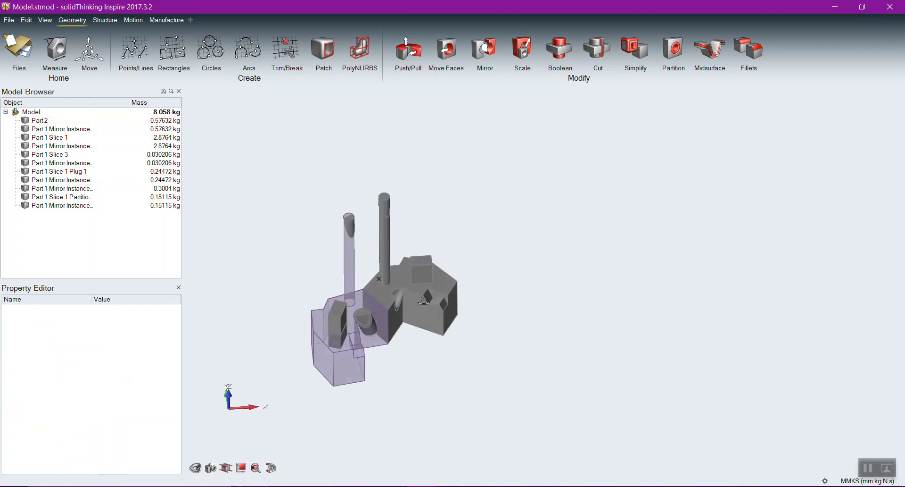
pyautogui.moveTo(382, 156); pyautogui.dragTo(545, 315)
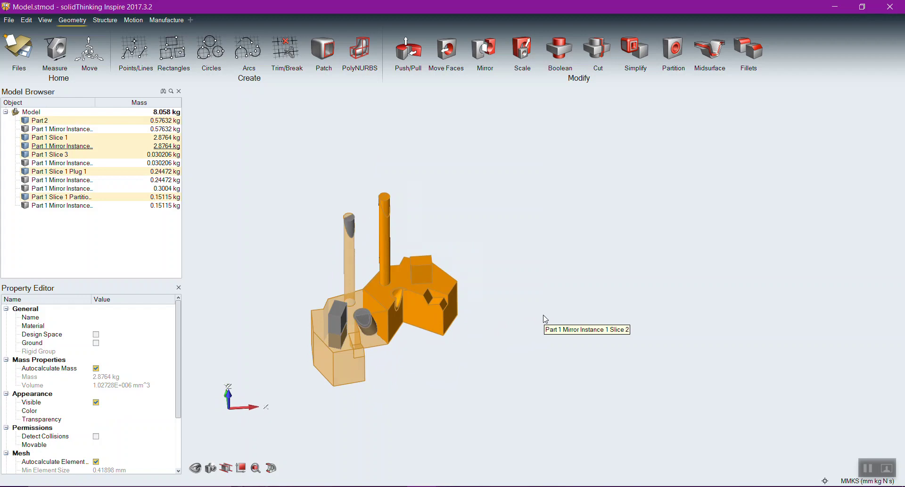
pyautogui.click(400, 186)
pyautogui.moveTo(498, 351); pyautogui.dragTo(398, 249)
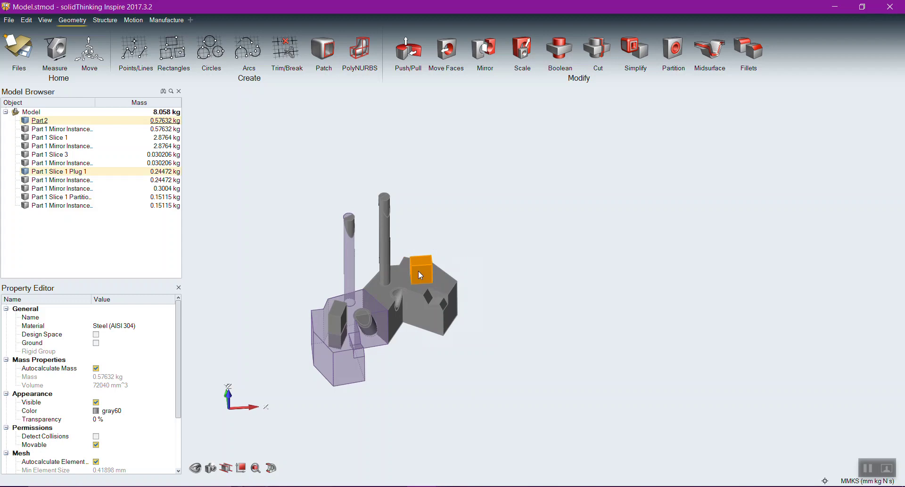
pyautogui.moveTo(179, 381); pyautogui.dragTo(178, 446)
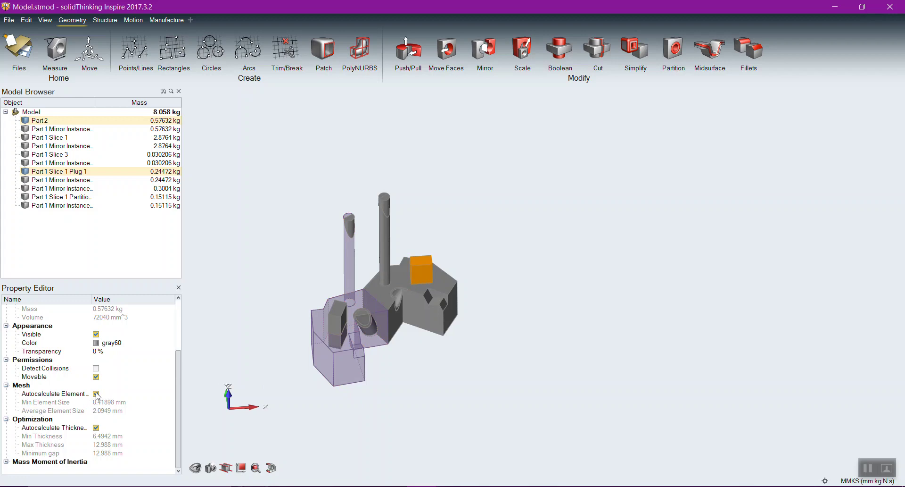
pyautogui.click(97, 394)
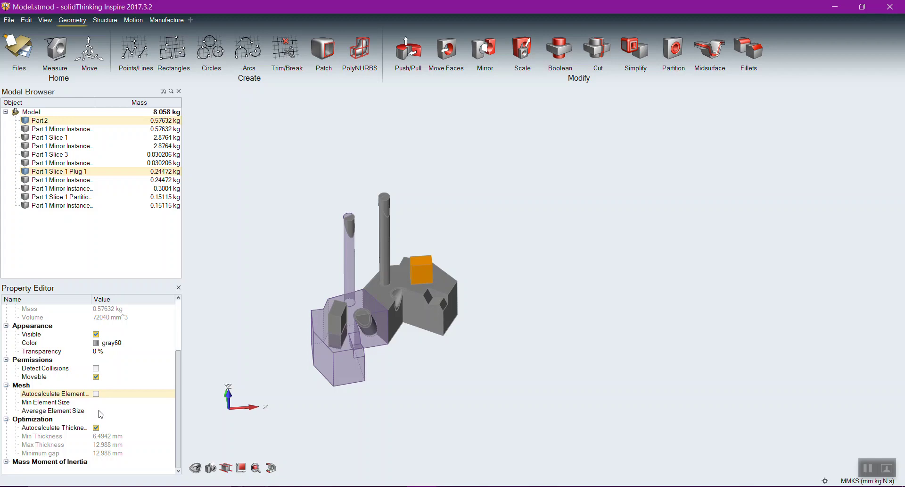
pyautogui.click(97, 394)
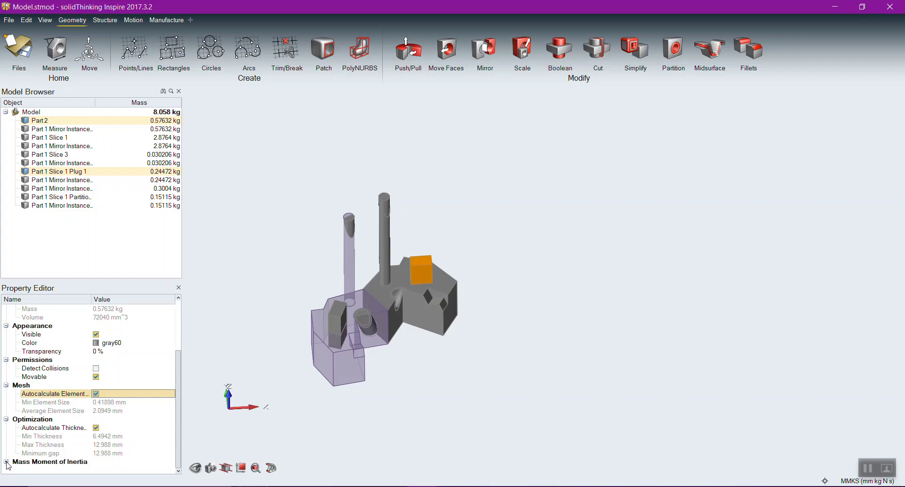
pyautogui.click(10, 22)
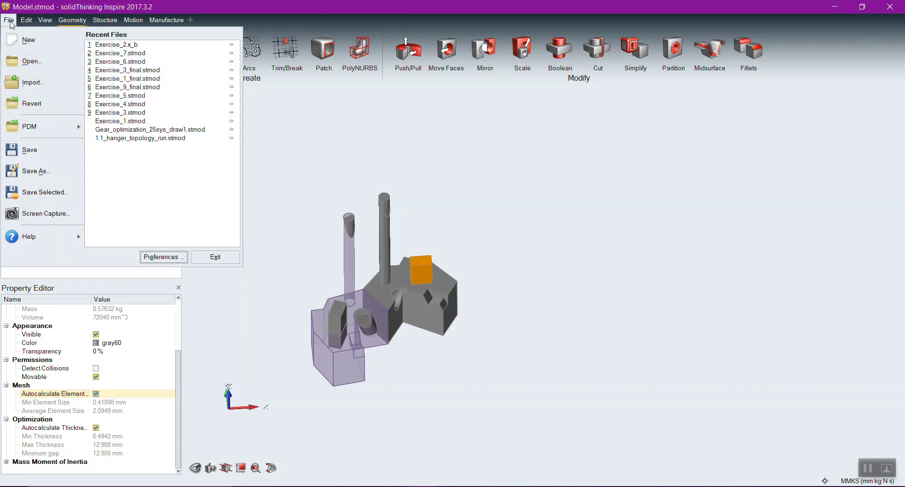
pyautogui.click(173, 259)
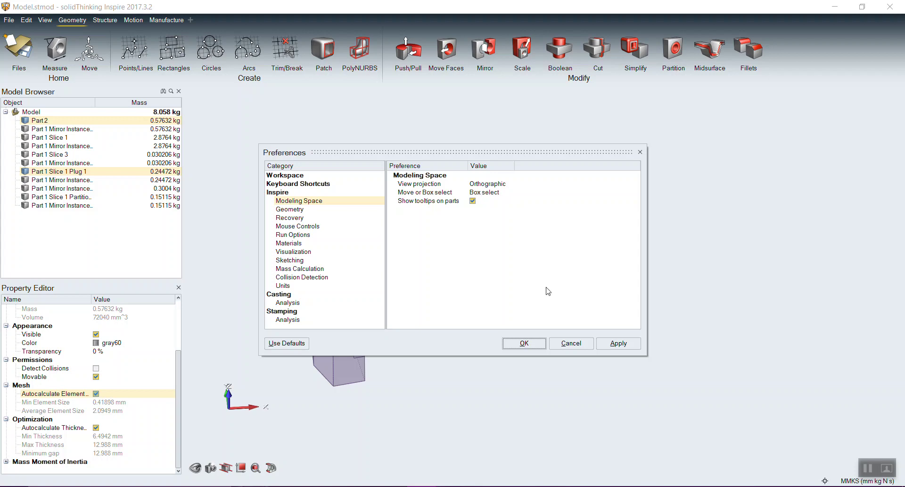
pyautogui.click(562, 345)
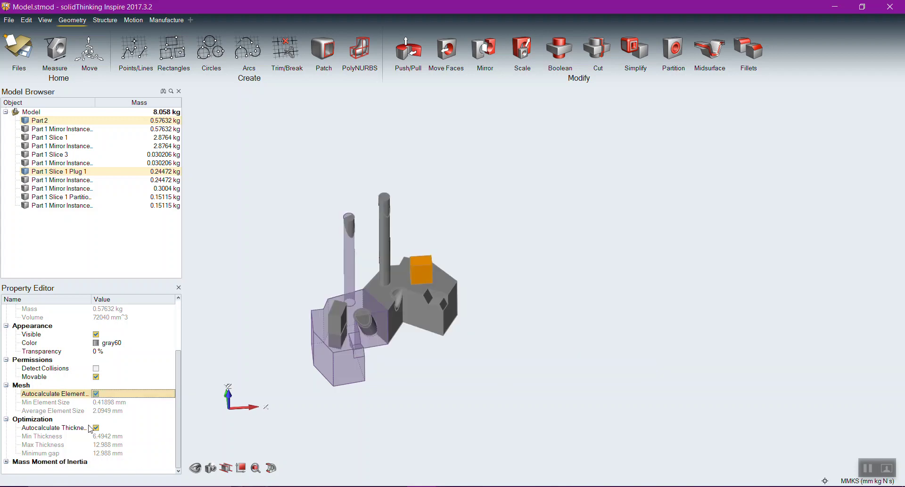
# Expand Part 2's Mass Moment of Inertia values, then deselect all parts
pyautogui.click(6, 462)
pyautogui.scroll(-3, 99, 419)
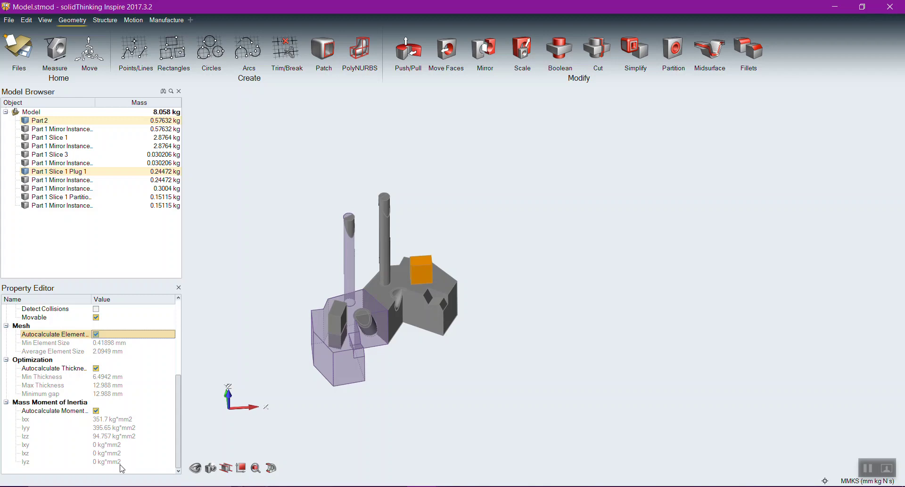
pyautogui.click(524, 196)
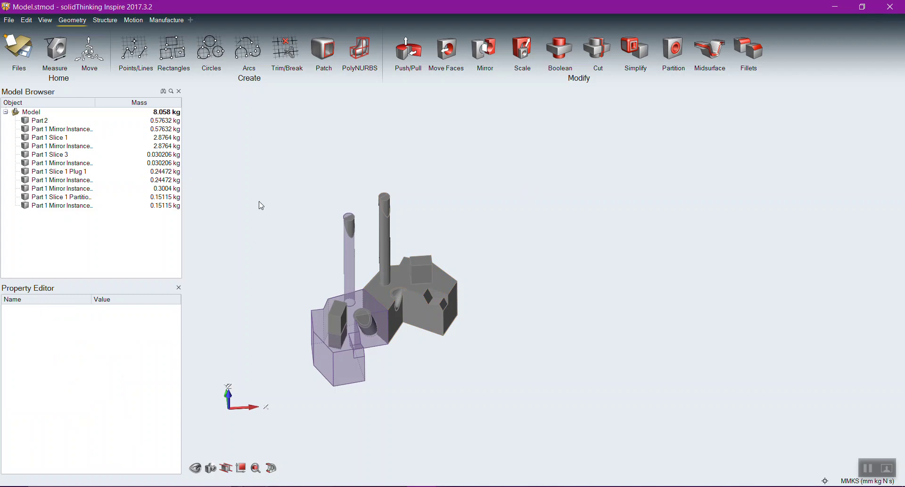
pyautogui.rightClick(557, 123)
pyautogui.click(465, 112)
# Open Exercise_4.stmod from the Open File dialog without saving the current model
pyautogui.click(10, 21)
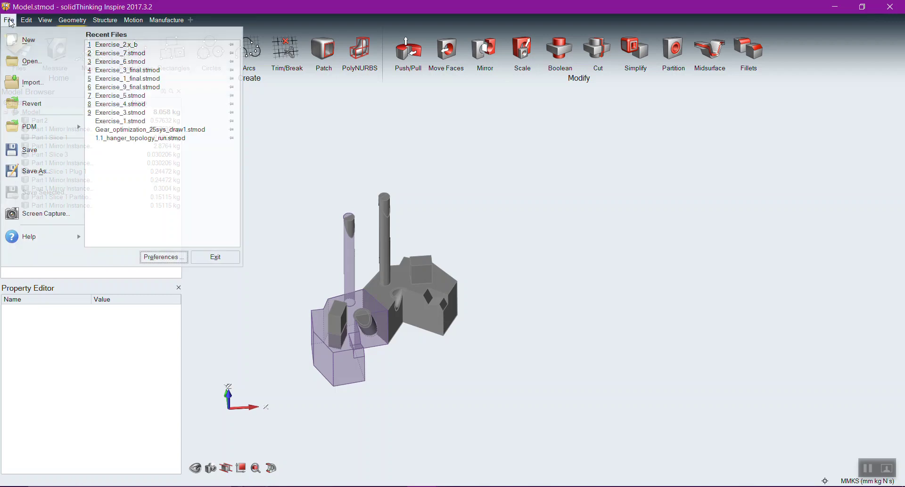
pyautogui.click(28, 63)
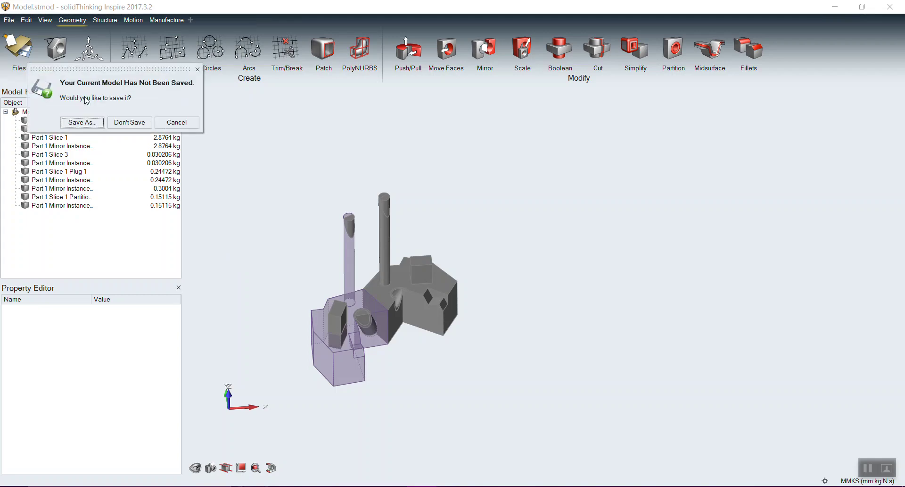
pyautogui.click(133, 123)
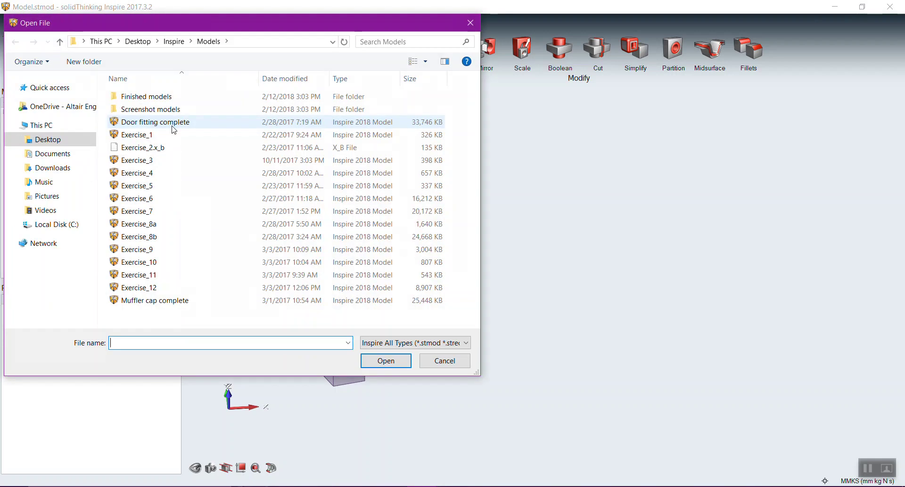
pyautogui.doubleClick(143, 175)
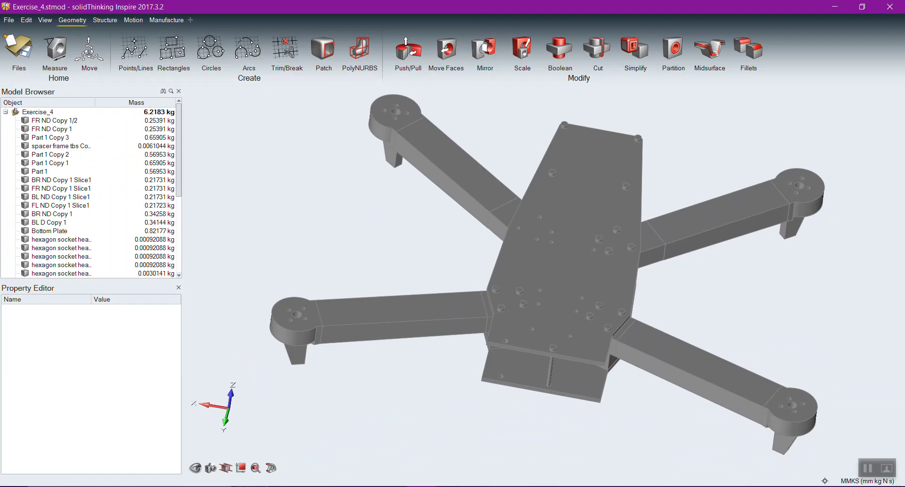
# Run Contacts on the Structure ribbon to find contacts between the frame's parts
pyautogui.click(100, 21)
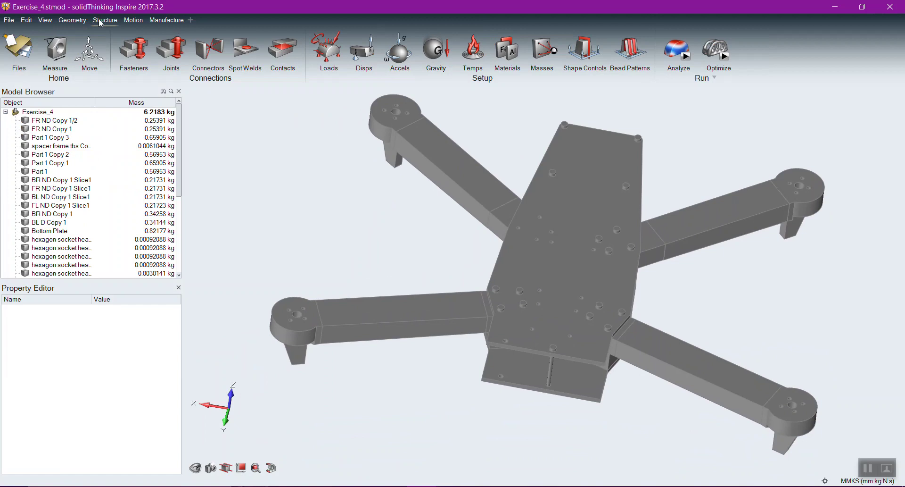
pyautogui.click(282, 50)
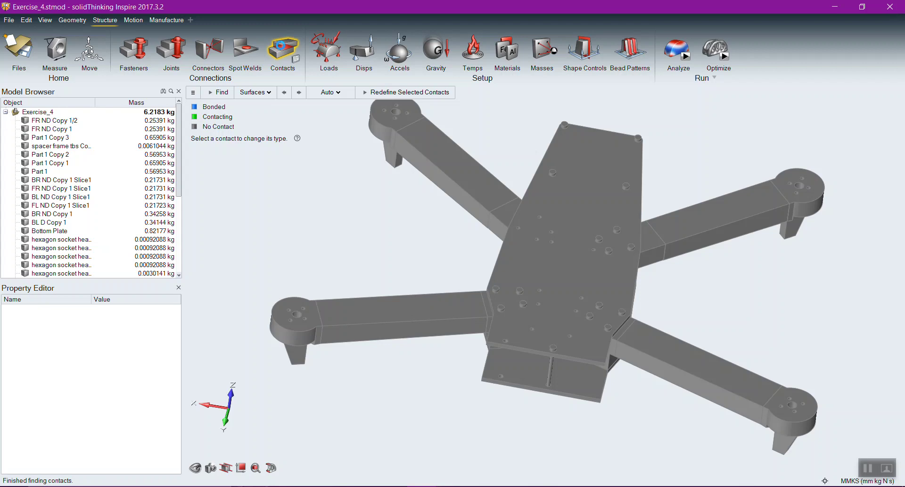
pyautogui.click(283, 50)
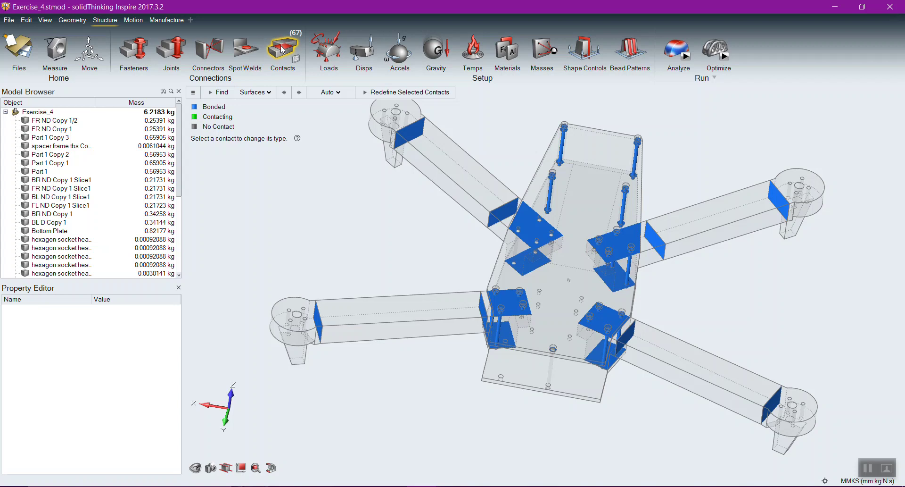
# Inspect the left arm junction, leave Contacts, then redisplay the 67 bonded contacts
pyautogui.scroll(3, 333, 356)
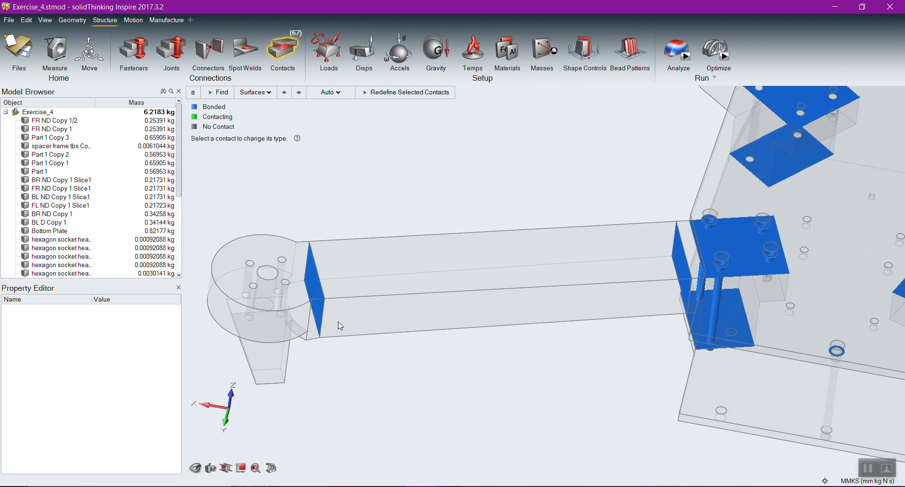
pyautogui.moveTo(633, 388); pyautogui.dragTo(694, 273, button='right')
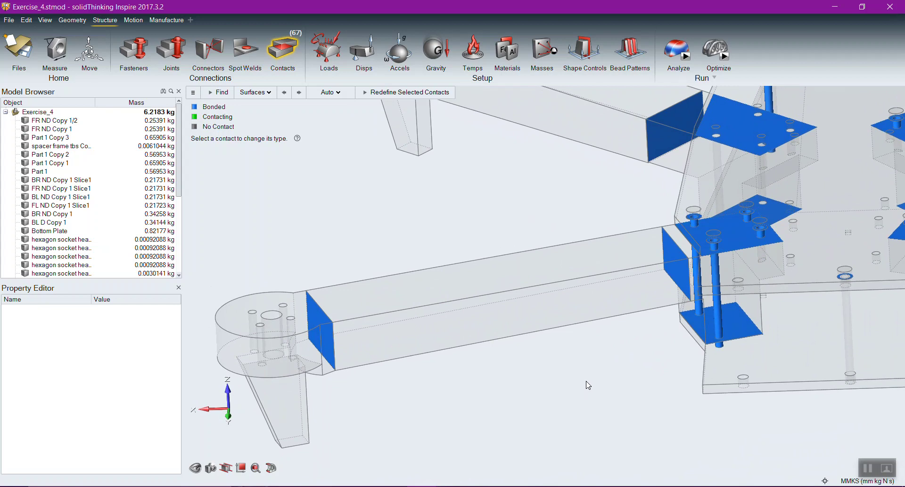
pyautogui.press('Escape')
pyautogui.moveTo(675, 331); pyautogui.dragTo(640, 357, button='right')
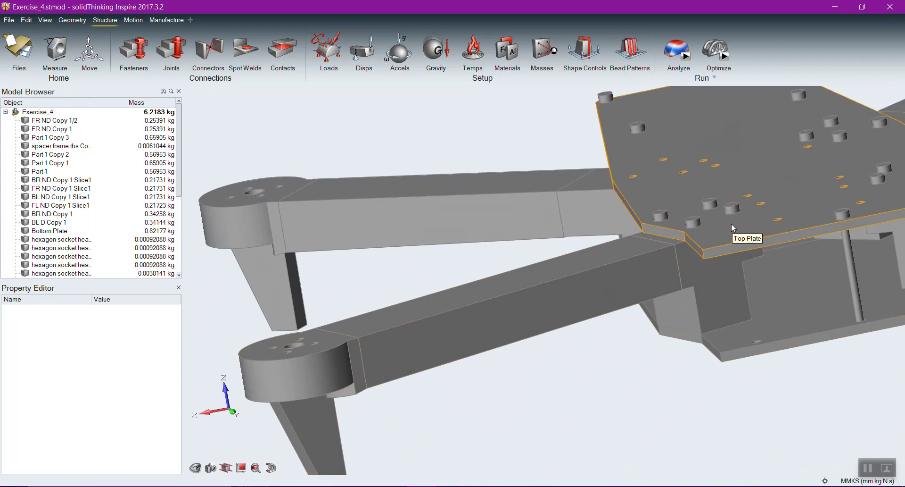
pyautogui.click(283, 49)
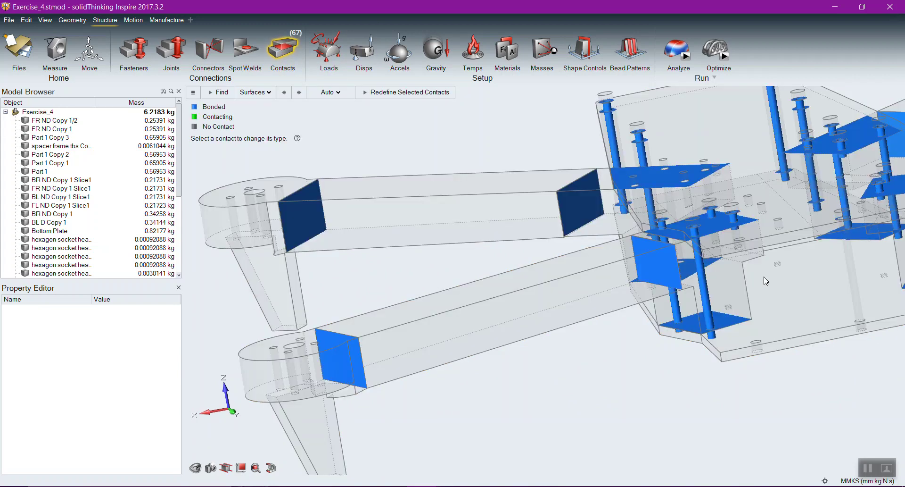
pyautogui.scroll(5, 754, 278)
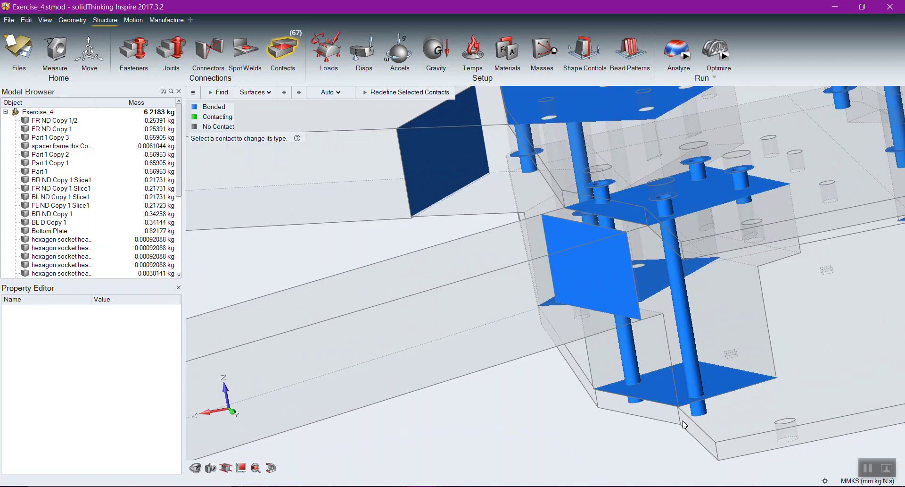
pyautogui.scroll(-6, 684, 425)
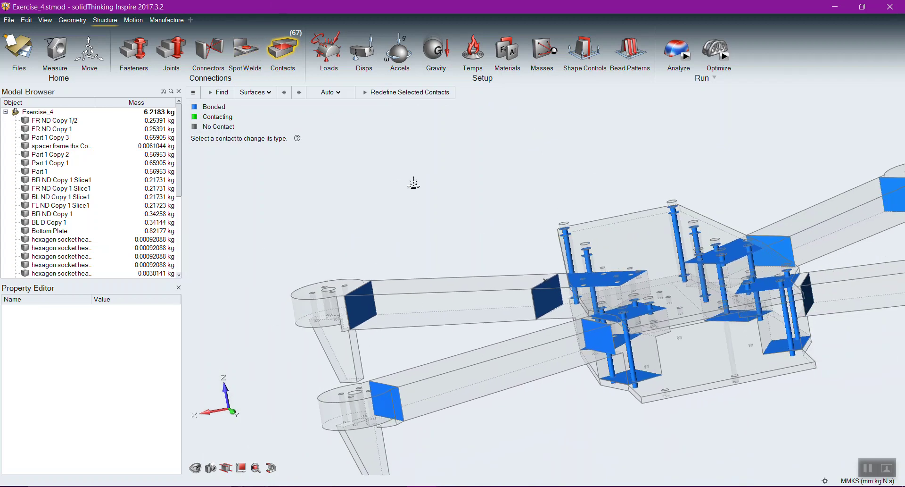
# Close the contacts display, fit the drone in view, and select a top-plate standoff screw
pyautogui.rightClick(415, 186)
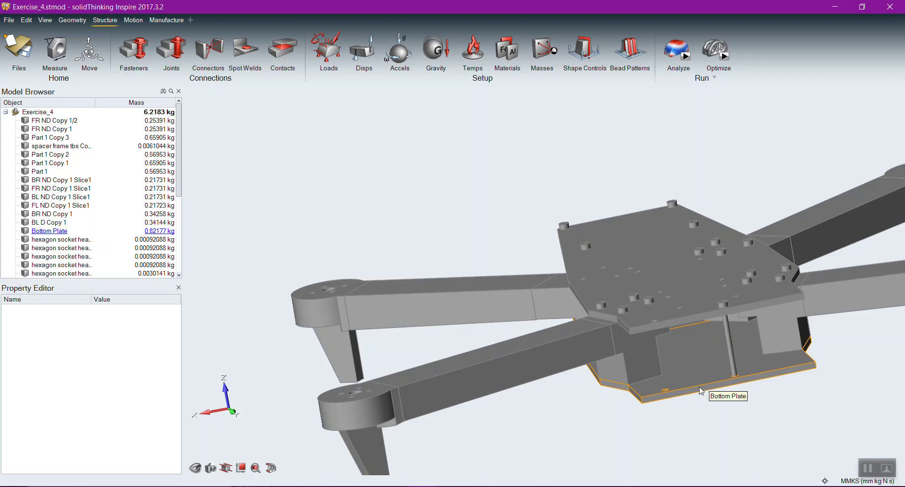
pyautogui.scroll(5, 556, 228)
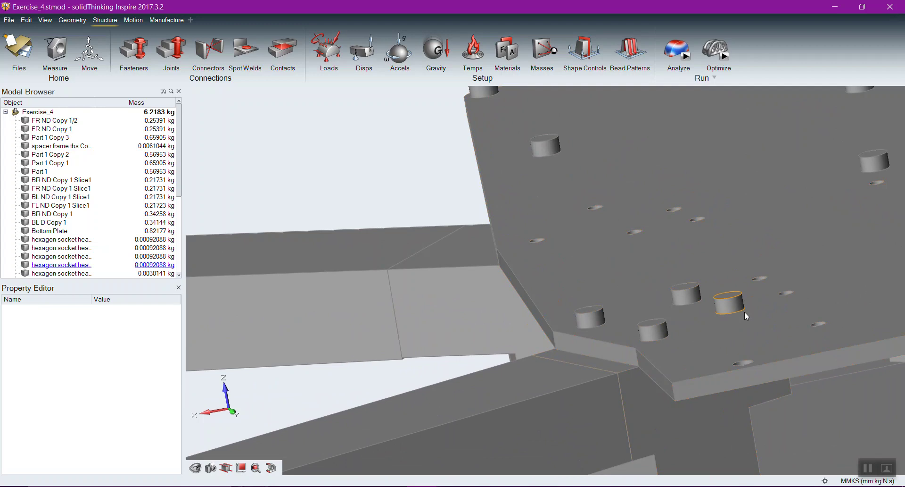
pyautogui.scroll(-5, 745, 311)
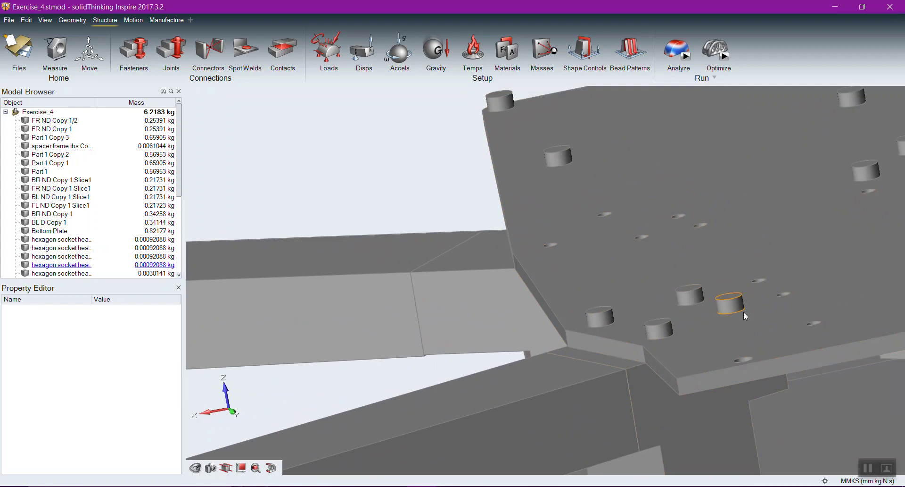
pyautogui.scroll(-4, 772, 424)
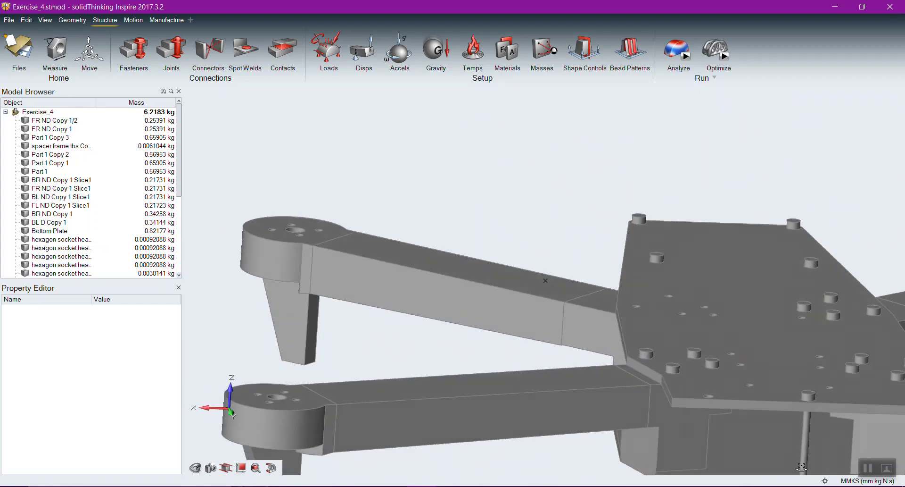
pyautogui.press('f')
pyautogui.scroll(6, 472, 257)
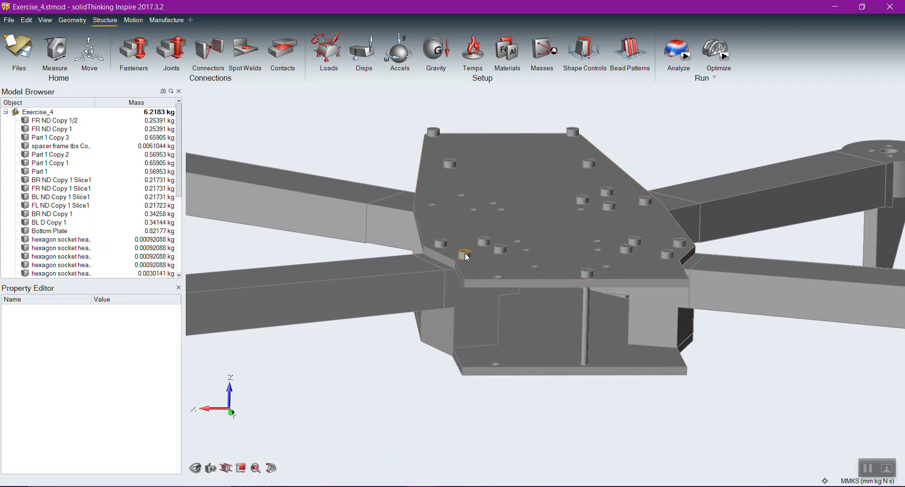
pyautogui.click(466, 257)
pyautogui.rightClick(466, 256)
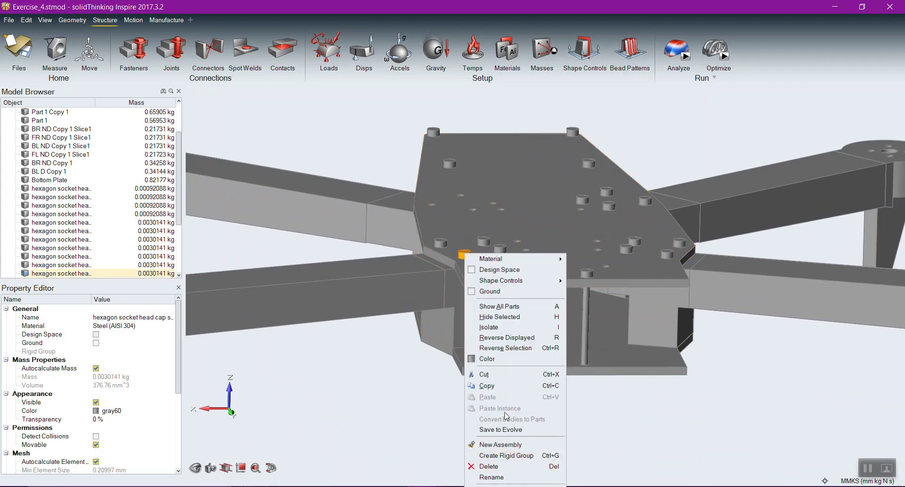
pyautogui.click(501, 327)
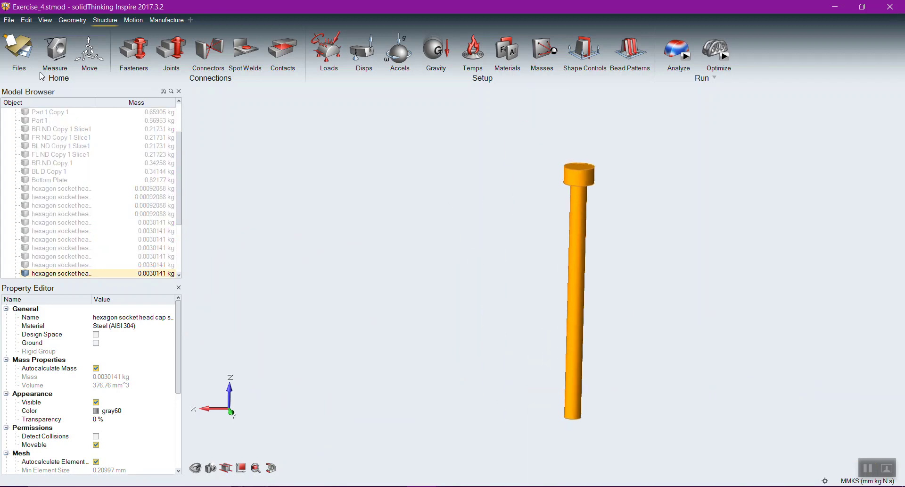
pyautogui.scroll(2, 52, 146)
pyautogui.click(42, 111)
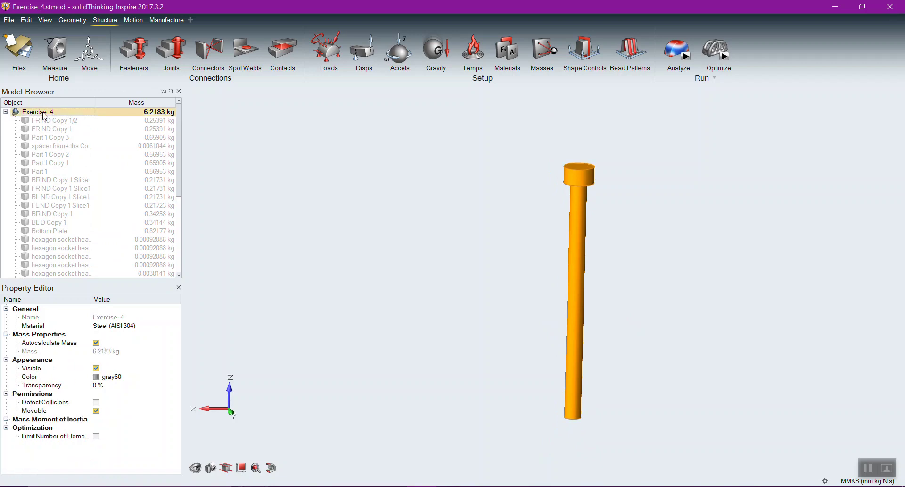
pyautogui.rightClick(42, 113)
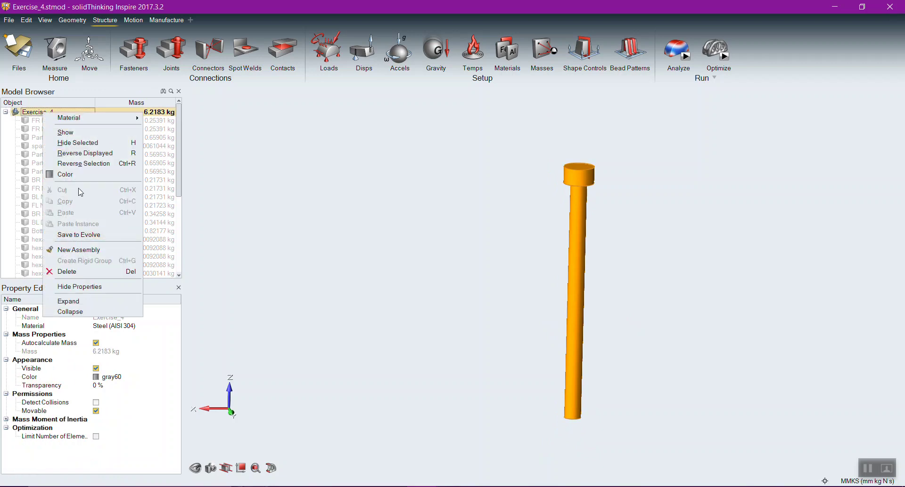
pyautogui.click(76, 133)
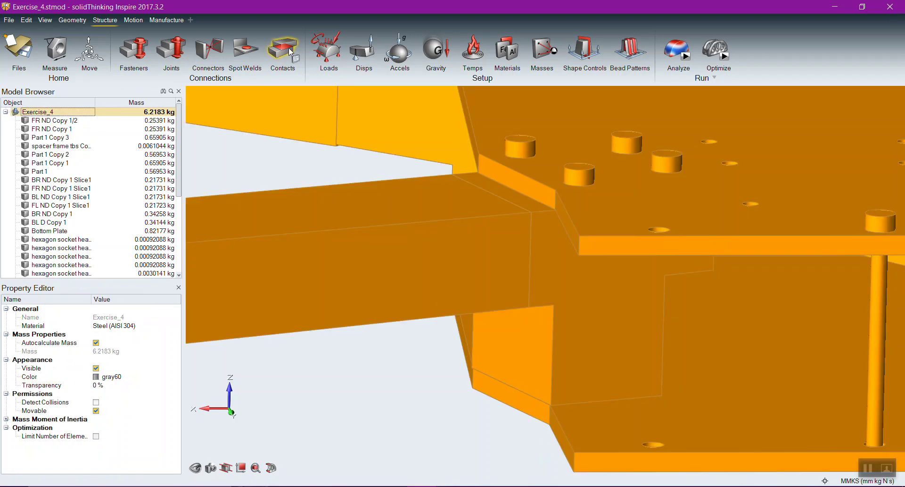
# Redisplay the bonded contacts across the whole frame and scroll the Model Browser list
pyautogui.click(283, 49)
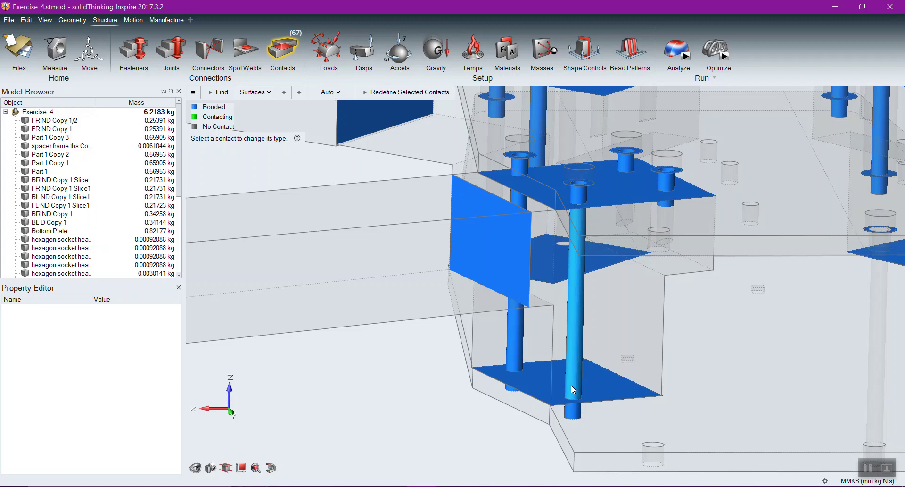
pyautogui.scroll(-10, 487, 338)
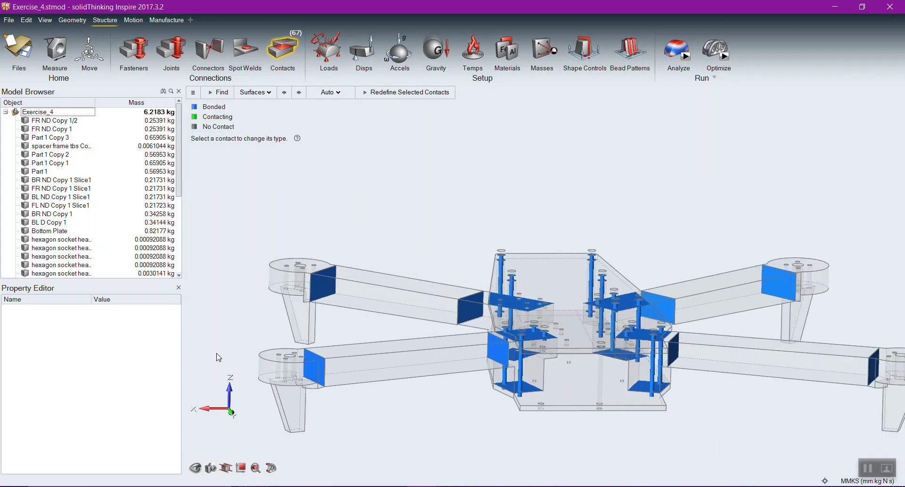
pyautogui.moveTo(182, 185); pyautogui.dragTo(182, 232)
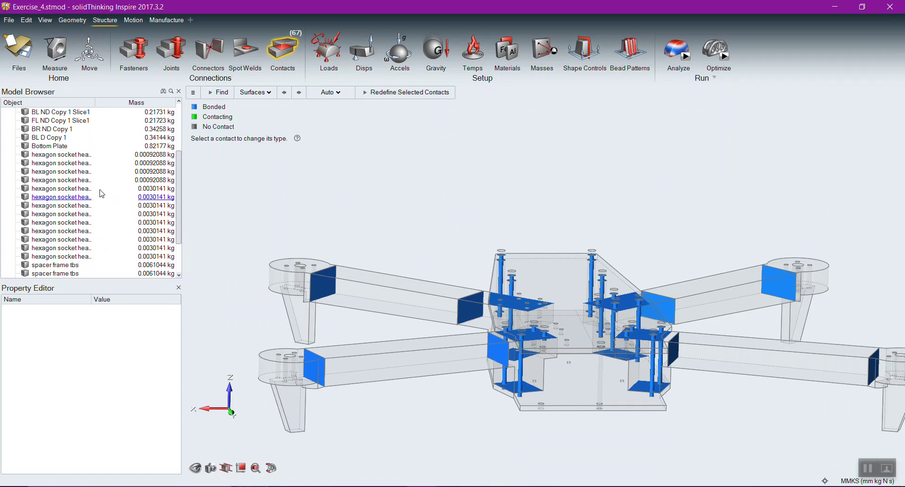
# Select the first batch of hexagon socket head screw parts in the Model Browser and delete them
pyautogui.click(40, 157)
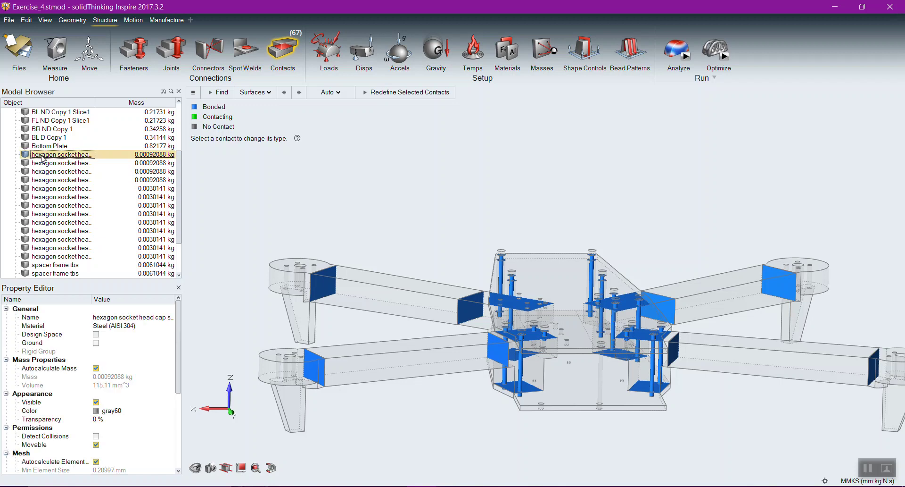
pyautogui.keyDown('shift'); pyautogui.click(79, 257); pyautogui.keyUp('shift')
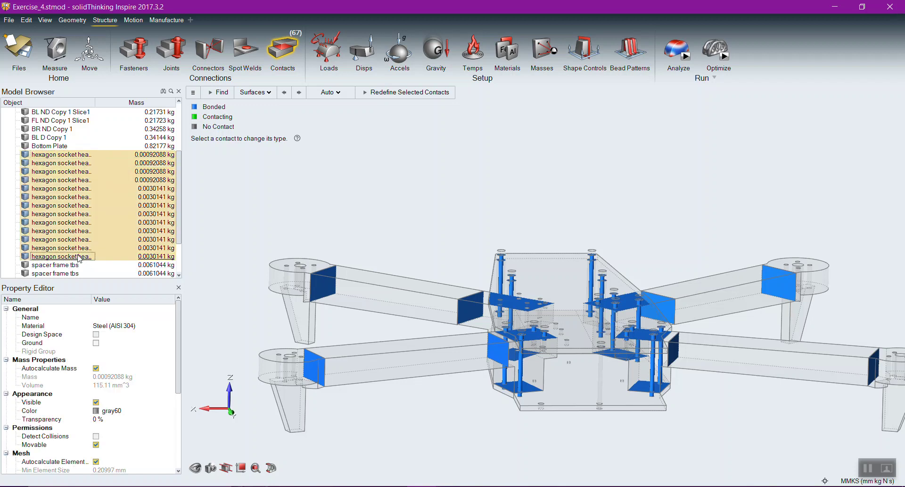
pyautogui.press('Delete')
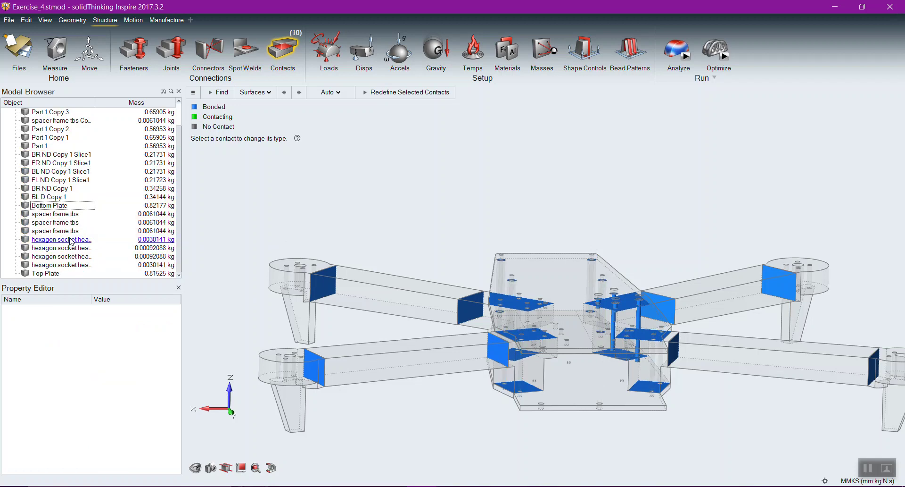
# Delete the four remaining screws, bringing total mass to 6.1796 kg, and exit Contacts
pyautogui.click(71, 240)
pyautogui.keyDown('shift'); pyautogui.click(72, 266); pyautogui.keyUp('shift')
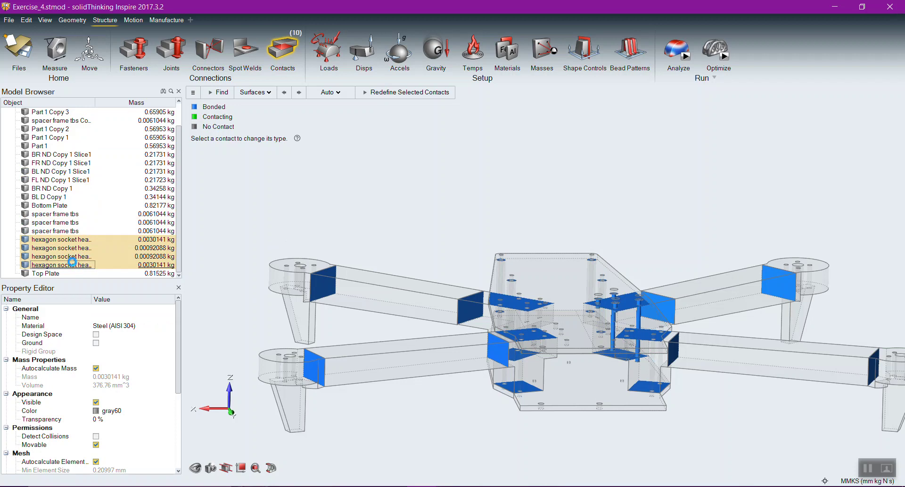
pyautogui.press('Delete')
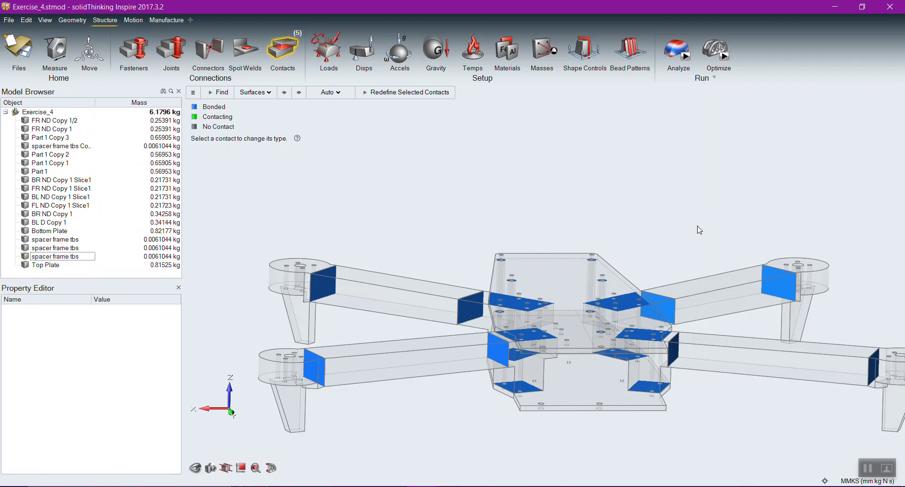
pyautogui.rightClick(681, 202)
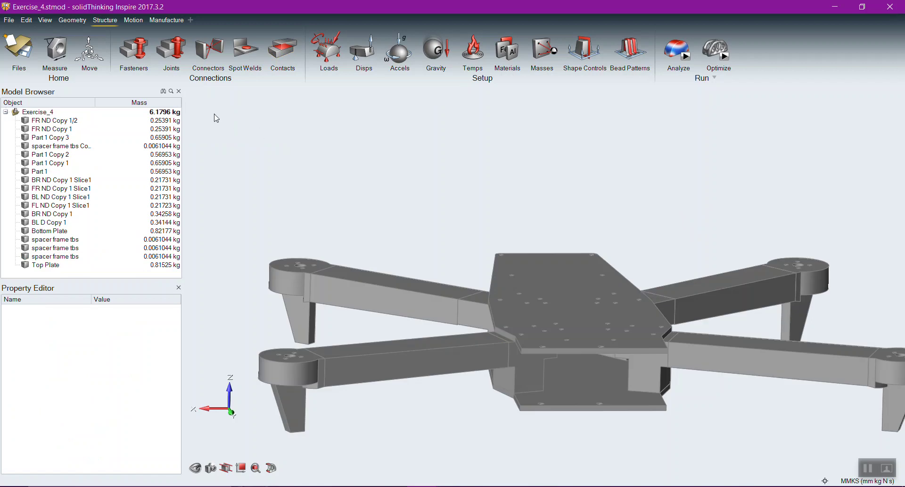
# Bolt all 20 detected aligned holes with Fasten All, adding a Connectors group
pyautogui.click(143, 62)
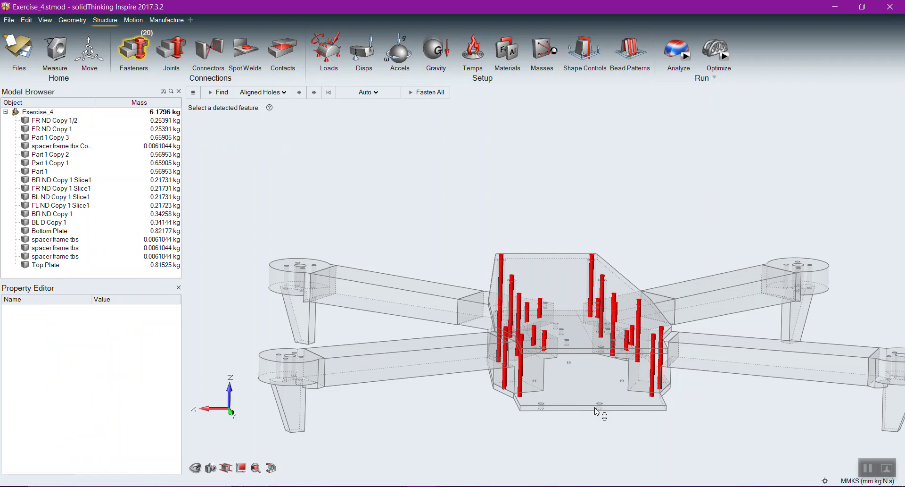
pyautogui.scroll(5, 571, 415)
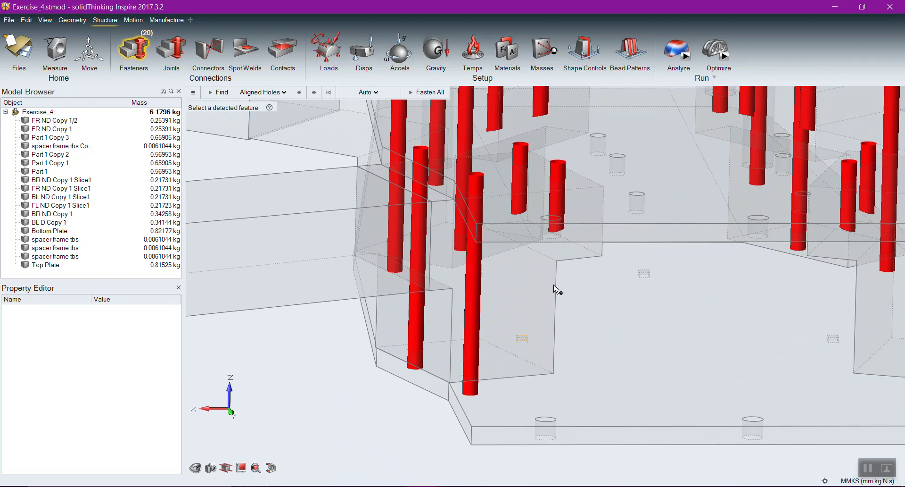
pyautogui.scroll(1, 563, 175)
pyautogui.scroll(1, 564, 176)
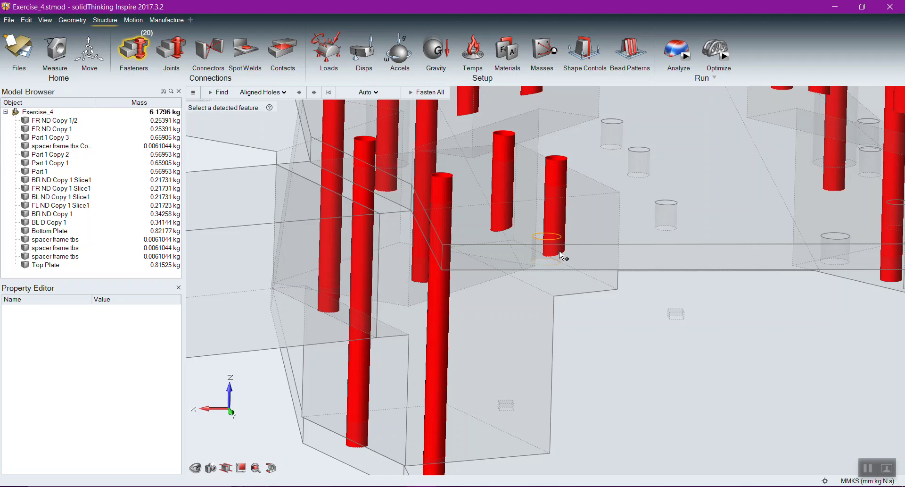
pyautogui.scroll(-5, 561, 255)
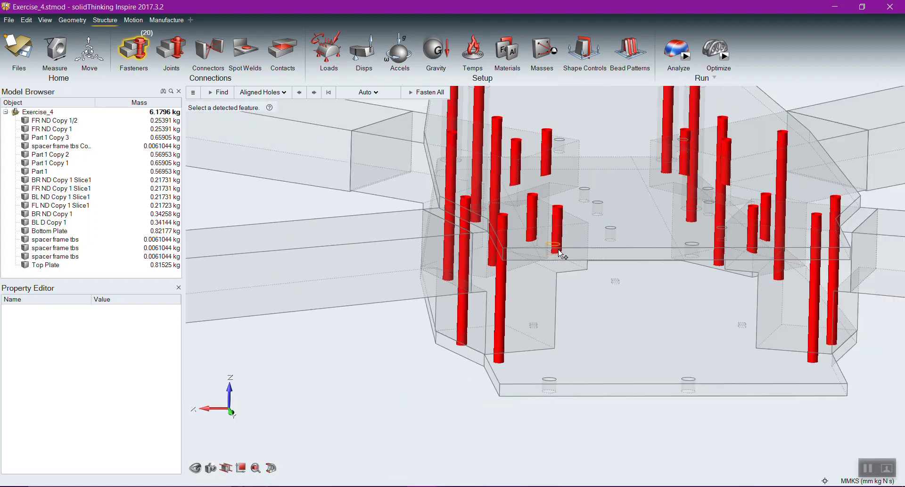
pyautogui.click(427, 96)
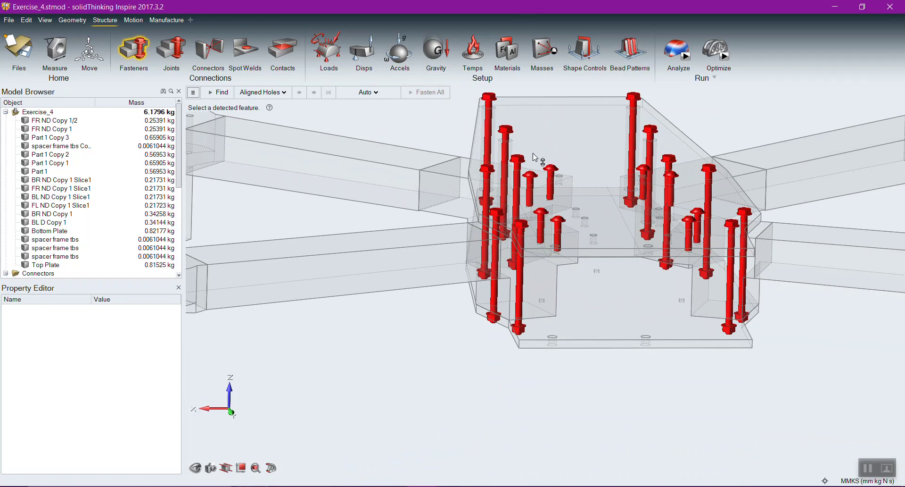
pyautogui.press('Escape')
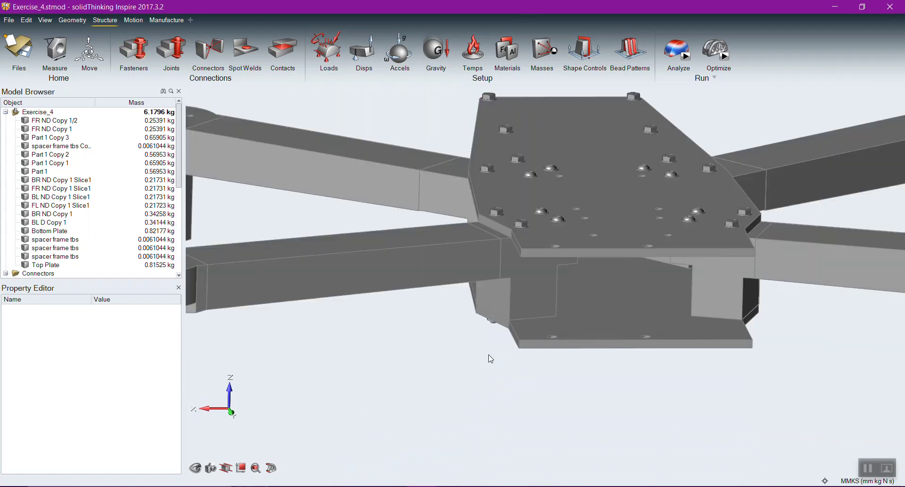
# Orbit toward the top plate and redisplay contacts for the bolted frame
pyautogui.moveTo(600, 423)
pyautogui.mouseDown(button='right')
pyautogui.moveTo(599, 346)
pyautogui.moveTo(601, 429)
pyautogui.mouseUp(button='right')
pyautogui.scroll(3, 519, 231)
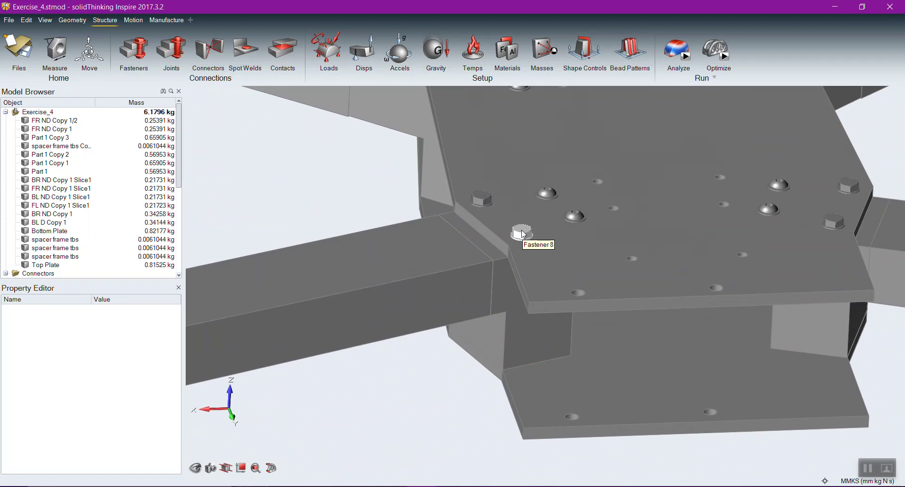
pyautogui.scroll(-5, 523, 234)
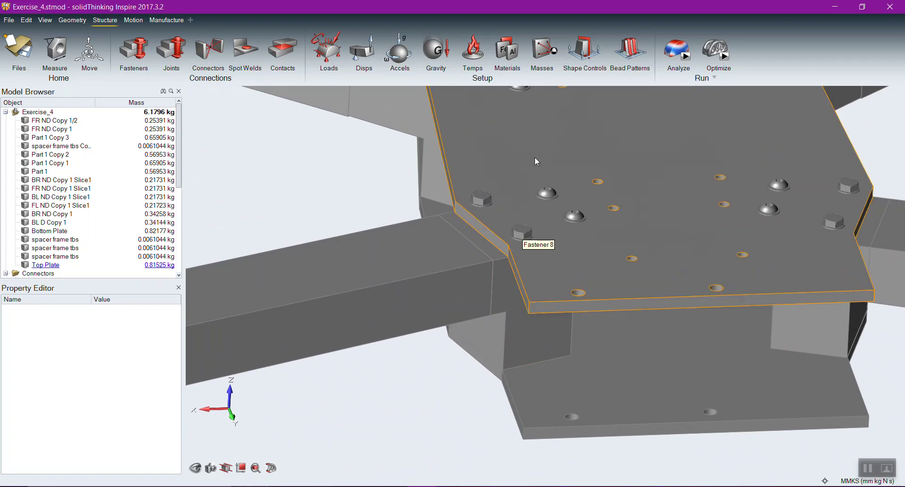
pyautogui.click(287, 56)
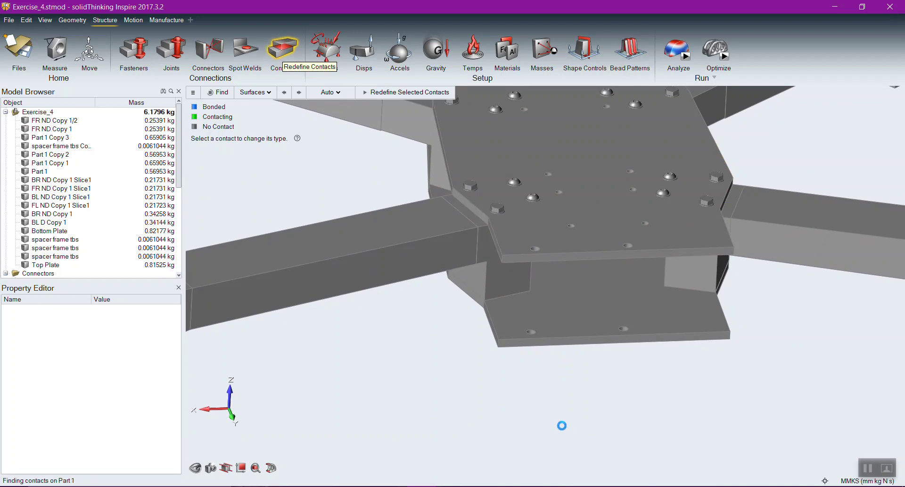
# Orbit to inspect the 24 contacting plate faces, then close the contacts view
pyautogui.moveTo(430, 353); pyautogui.dragTo(606, 434, button='right')
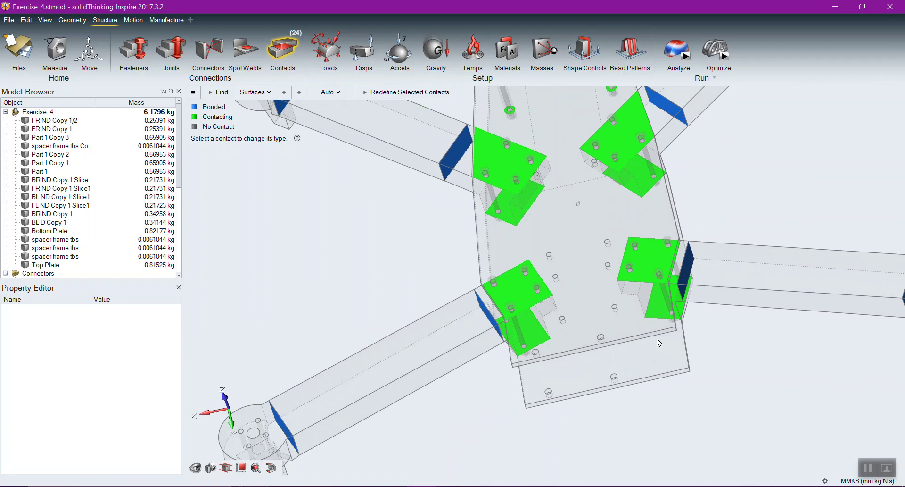
pyautogui.moveTo(596, 428); pyautogui.dragTo(540, 407, button='right')
pyautogui.rightClick(554, 425)
pyautogui.rightClick(554, 424)
pyautogui.scroll(5, 645, 426)
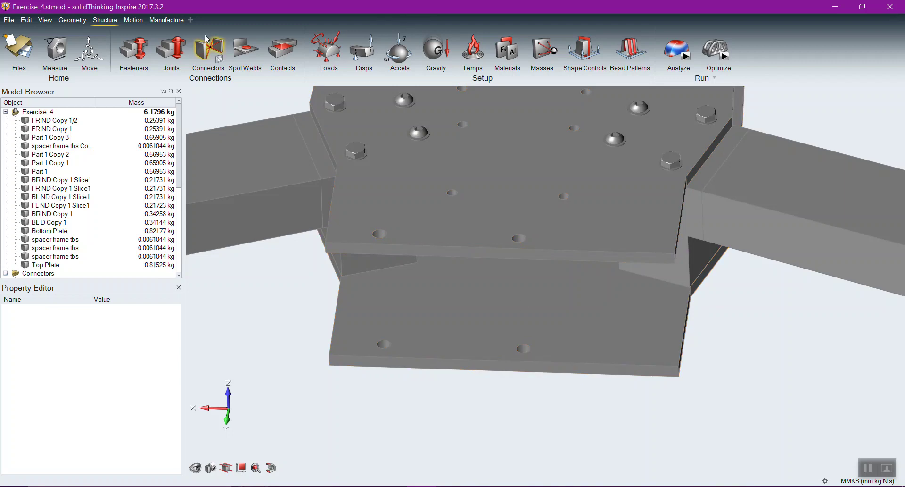
# Bolt the Top Plate to the Bottom Plate through the centre hole as Fastener 21
pyautogui.click(141, 54)
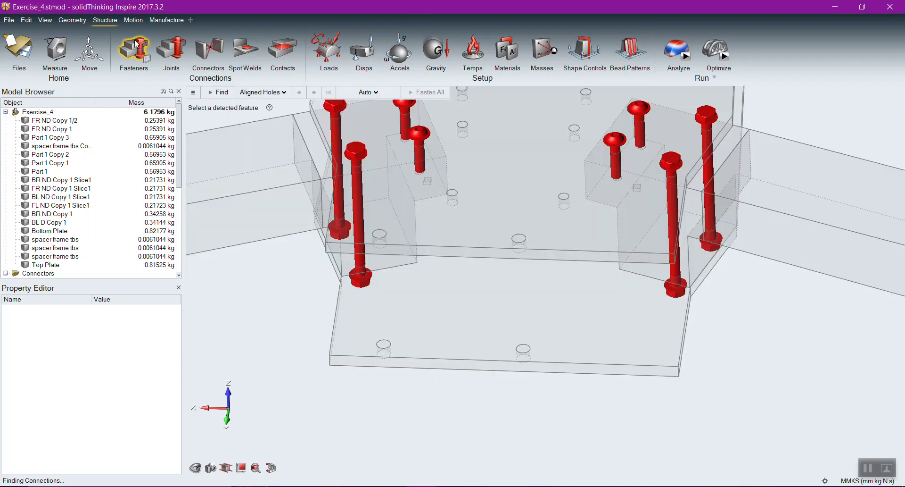
pyautogui.scroll(1, 502, 245)
pyautogui.click(525, 240)
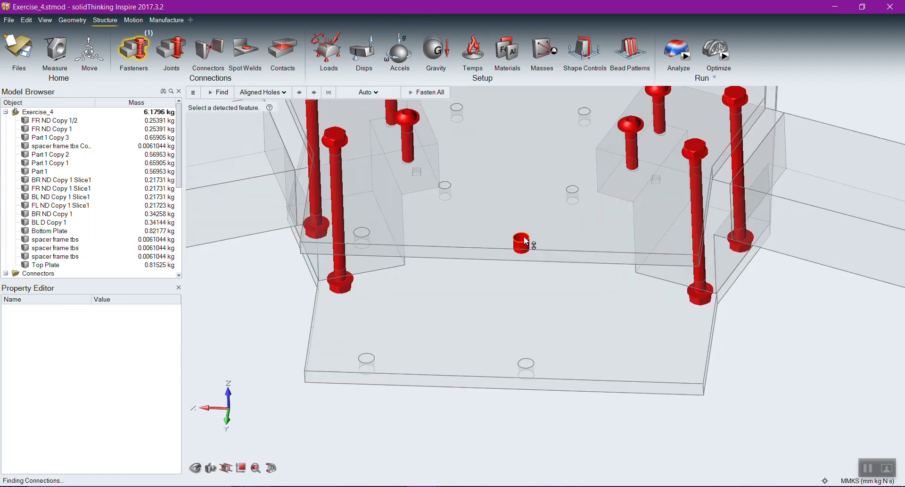
pyautogui.click(530, 363)
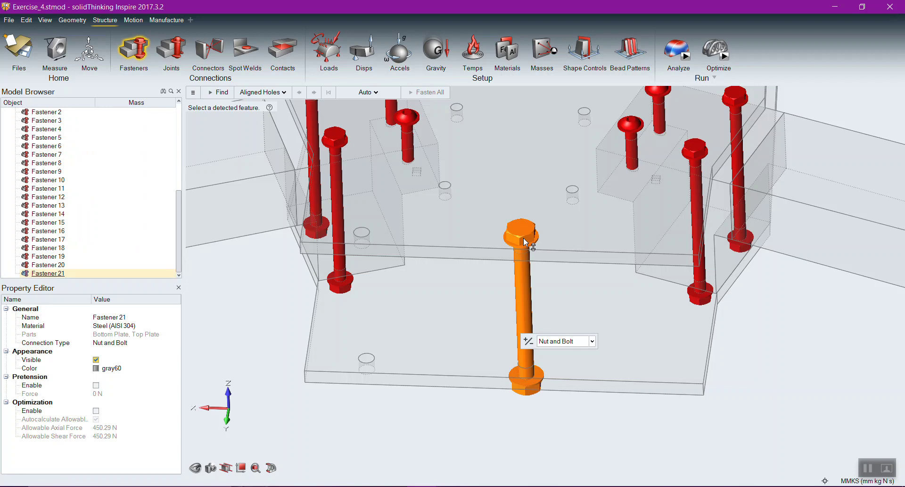
pyautogui.rightClick(793, 342)
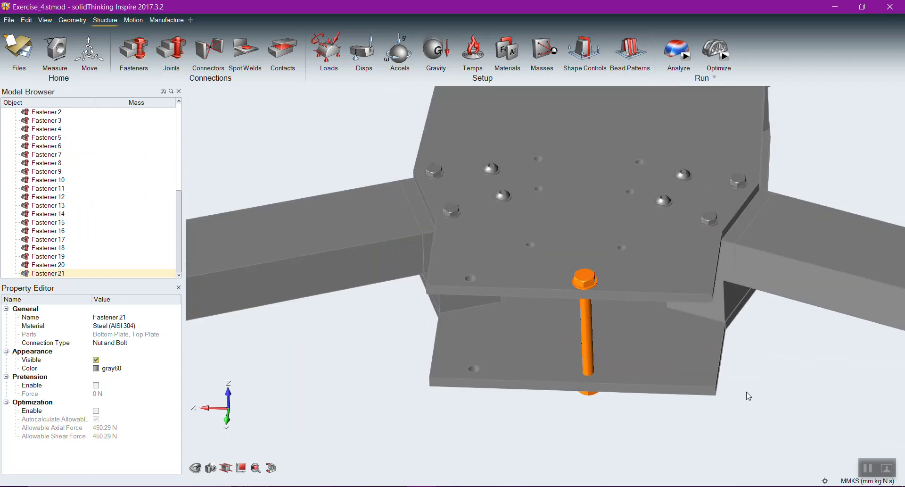
pyautogui.scroll(-5, 749, 396)
pyautogui.scroll(2, 576, 393)
pyautogui.moveTo(575, 393); pyautogui.dragTo(515, 378, button='right')
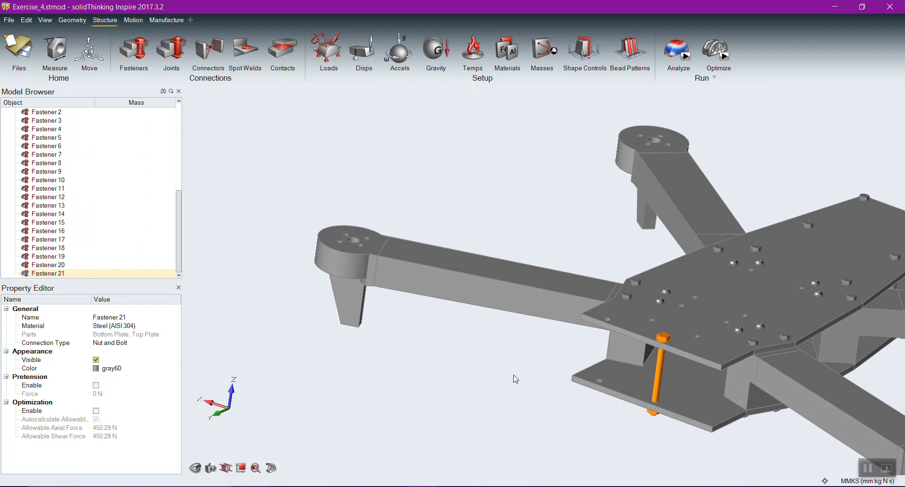
pyautogui.scroll(5, 682, 423)
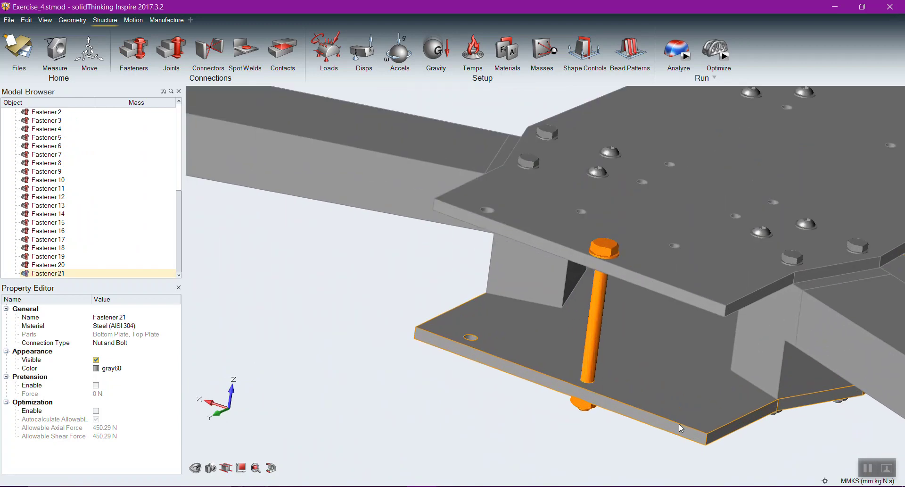
pyautogui.scroll(1, 660, 426)
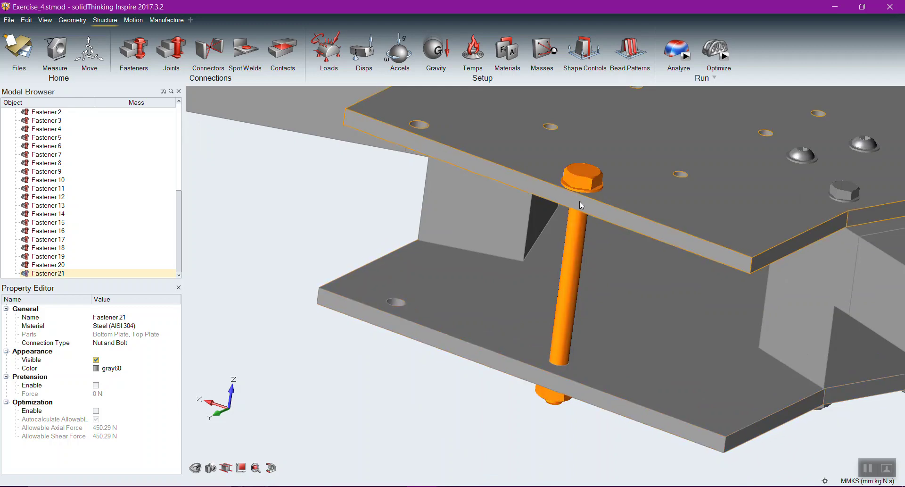
pyautogui.scroll(-6, 581, 205)
pyautogui.scroll(6, 578, 158)
pyautogui.scroll(2, 577, 159)
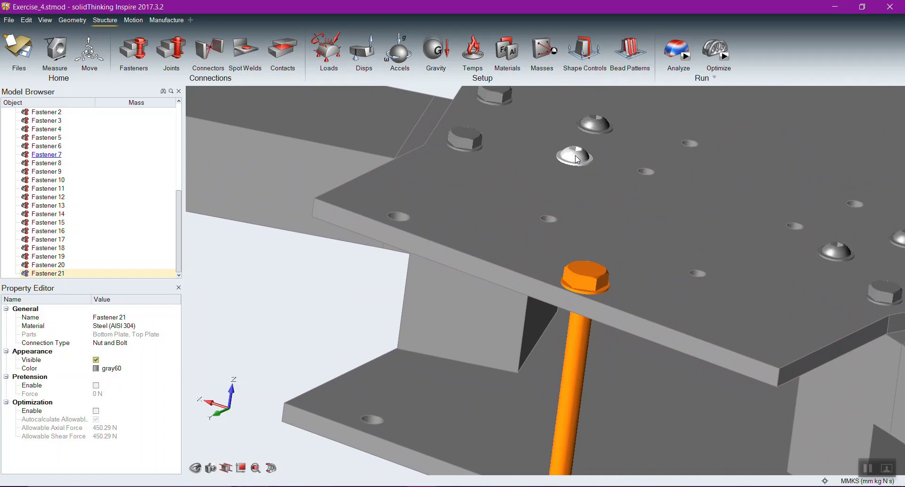
pyautogui.scroll(-10, 608, 221)
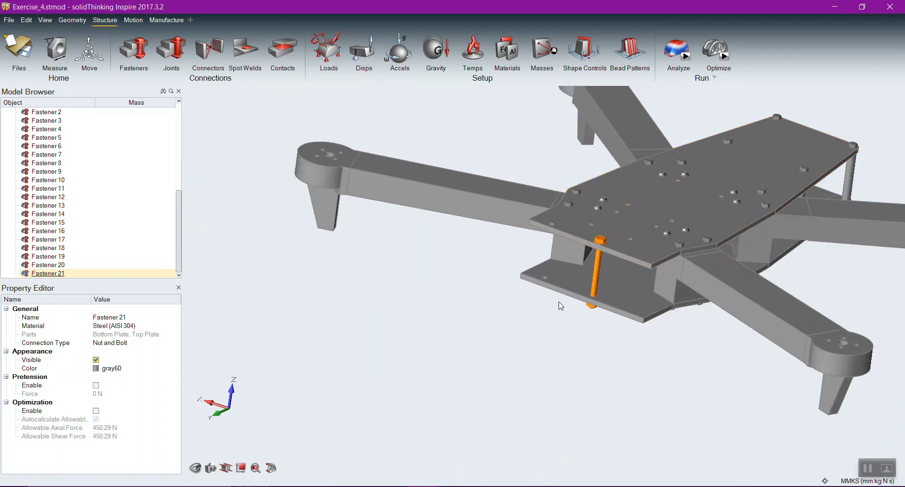
# Clear the Fastener 21 selection and dismiss the context menu
pyautogui.rightClick(474, 280)
pyautogui.click(457, 268)
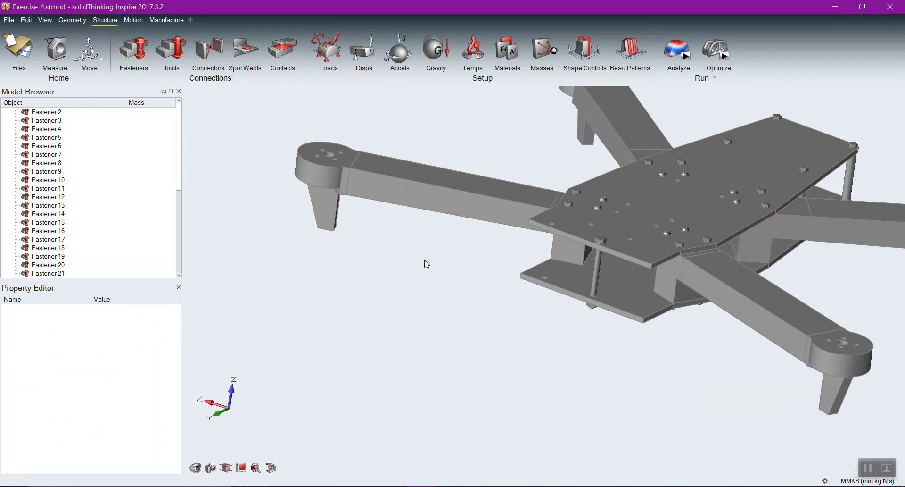
pyautogui.scroll(-3, 427, 270)
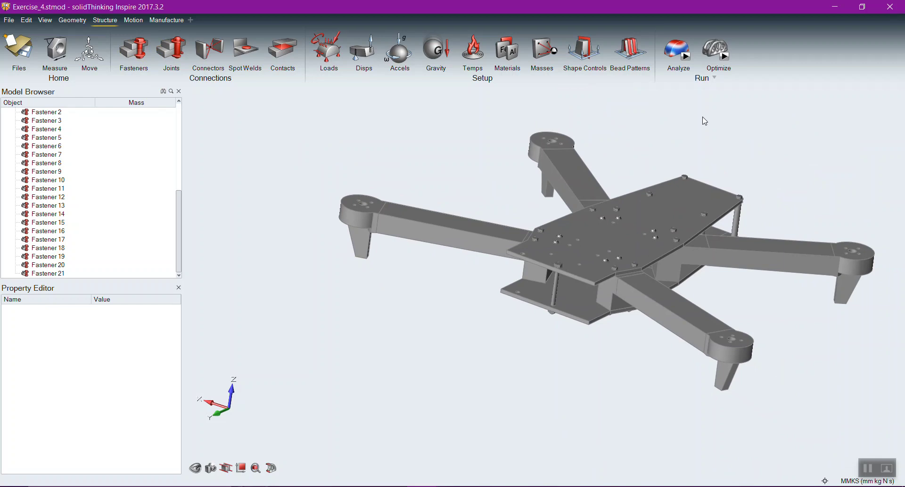
pyautogui.rightClick(702, 116)
pyautogui.click(671, 117)
# Start a new blank model, discarding the unsaved Exercise_4 drone frame
pyautogui.click(9, 21)
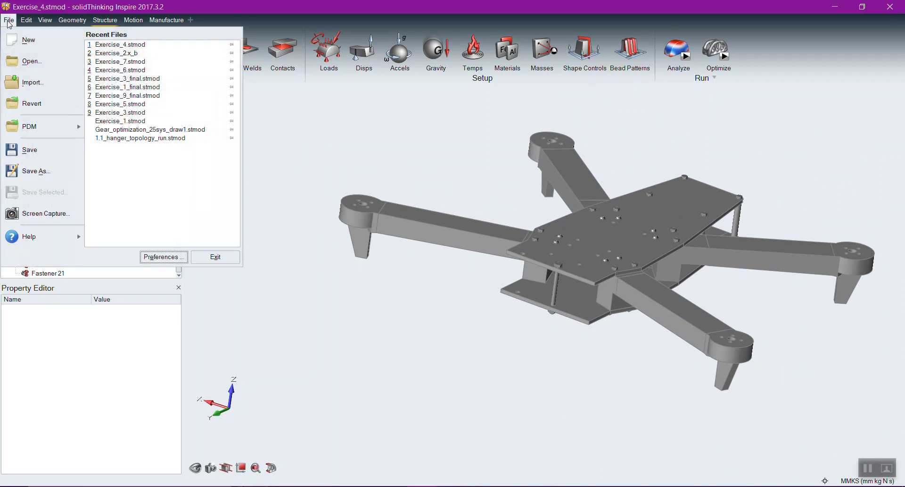
pyautogui.click(29, 45)
pyautogui.click(131, 102)
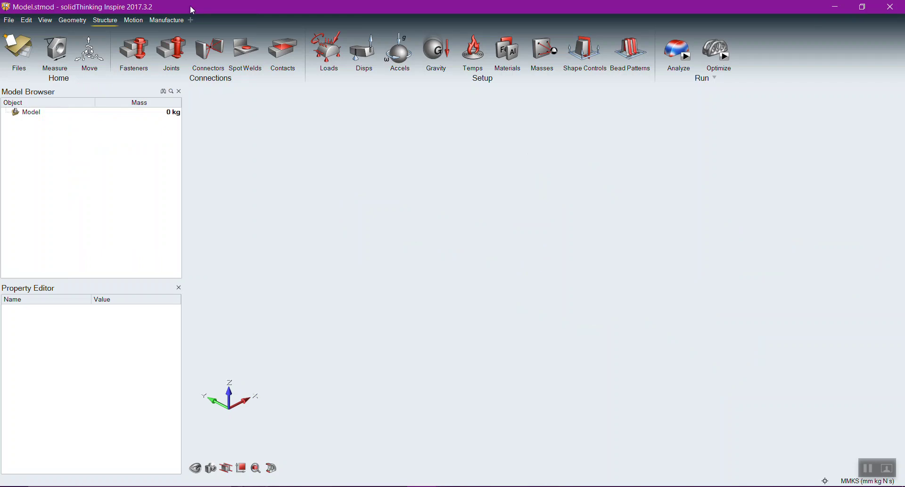
# Sketch a 170 × 110 mm rectangle on the ground plane as a new part
pyautogui.click(79, 21)
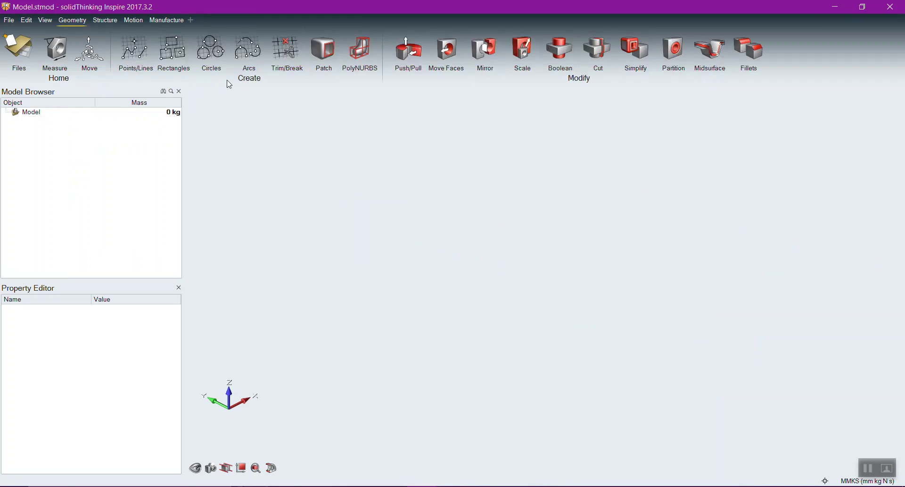
pyautogui.click(175, 49)
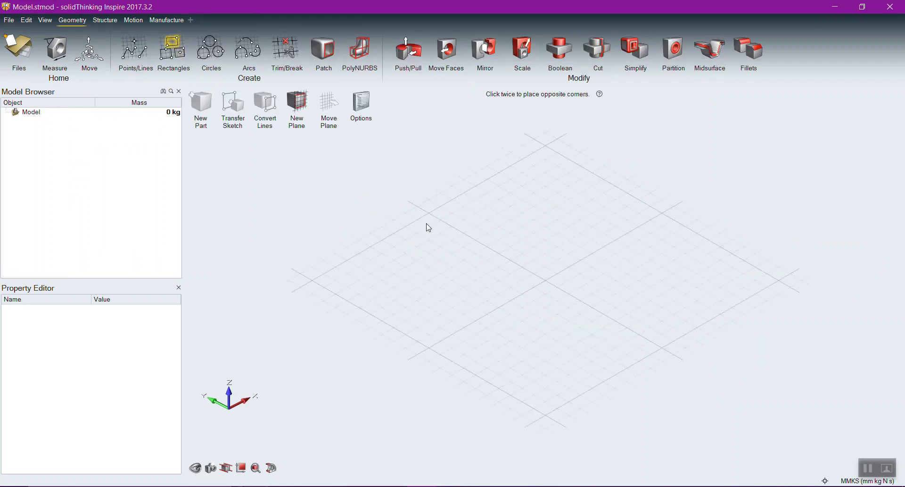
pyautogui.click(433, 232)
pyautogui.click(448, 215)
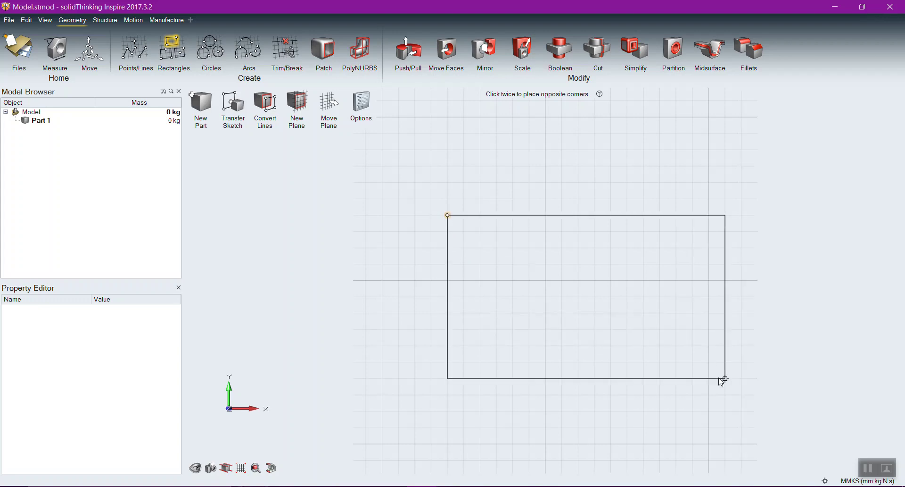
pyautogui.click(725, 394)
pyautogui.moveTo(692, 426); pyautogui.dragTo(671, 400, button='right')
pyautogui.press('Escape')
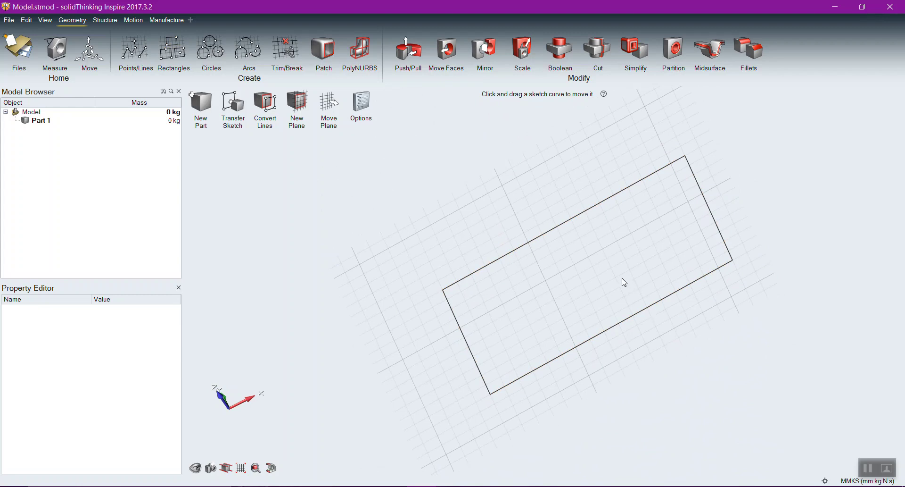
# Pull the rectangle up into a solid block weighing 14.19 kg
pyautogui.press('p')
pyautogui.moveTo(618, 287); pyautogui.dragTo(549, 178)
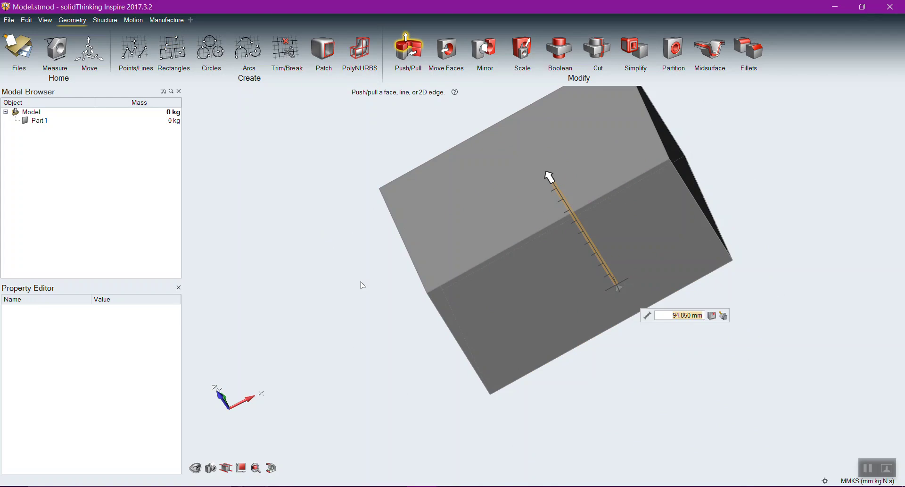
pyautogui.press('Escape')
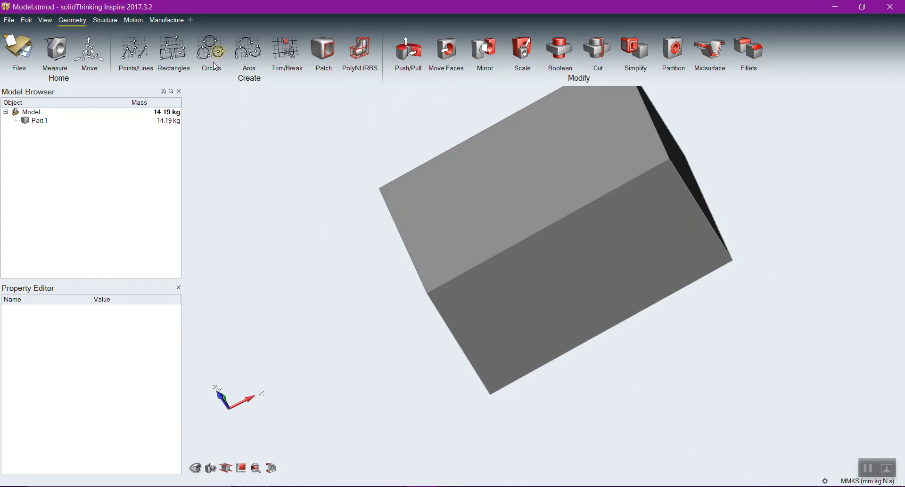
# Sketch a circle of 30 mm radius on the block's top face
pyautogui.click(208, 51)
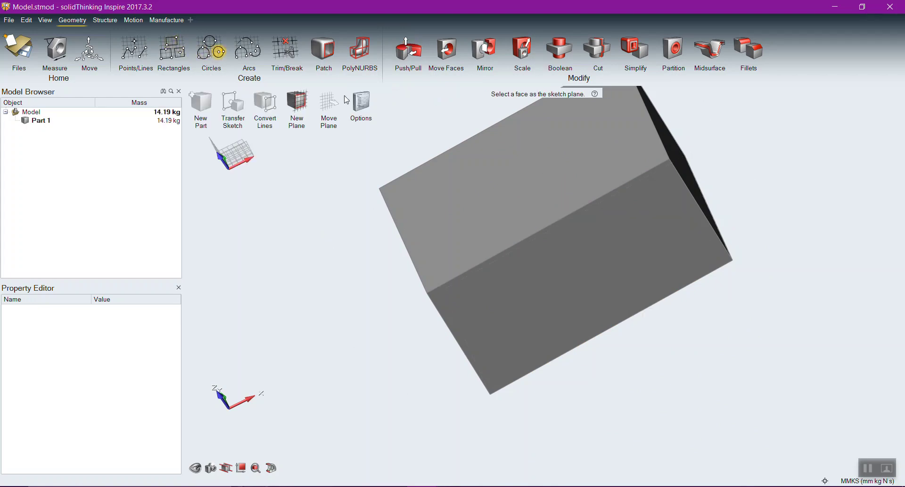
pyautogui.click(516, 169)
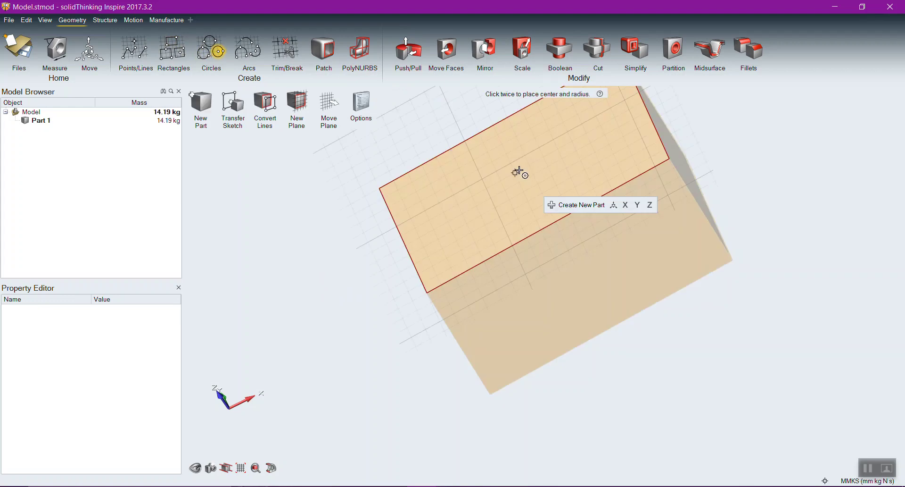
pyautogui.click(516, 173)
pyautogui.click(540, 180)
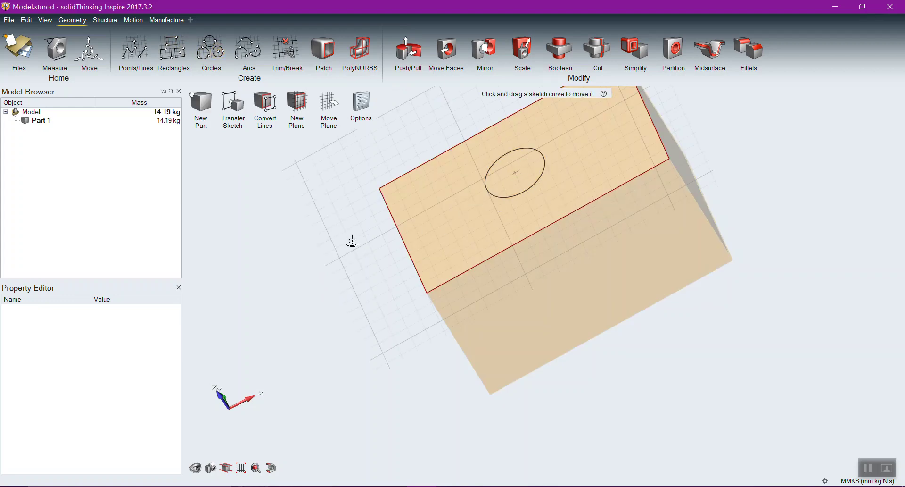
pyautogui.press('Escape')
# Push the circle down into the block to cut a hole, leaving Part 1 at 13.236 kg
pyautogui.press('p')
pyautogui.moveTo(532, 179)
pyautogui.mouseDown()
pyautogui.moveTo(710, 364)
pyautogui.moveTo(702, 366)
pyautogui.mouseUp()
pyautogui.moveTo(293, 252); pyautogui.dragTo(396, 354, button='right')
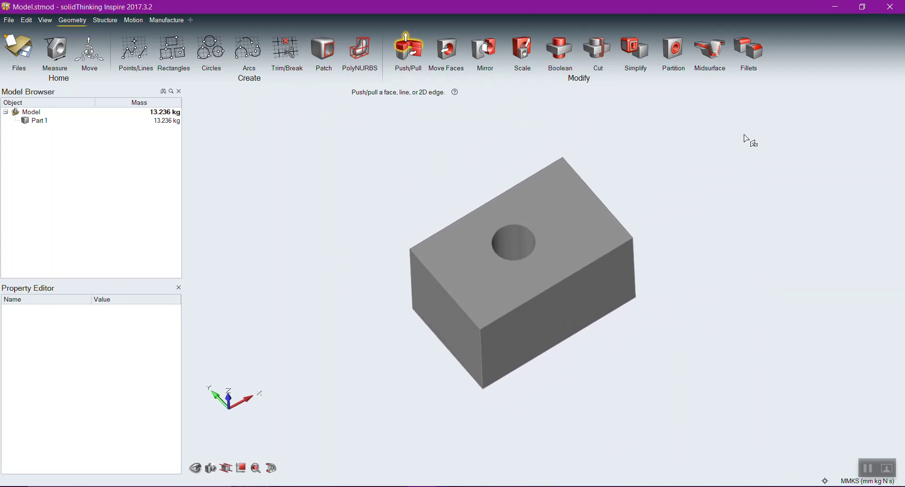
pyautogui.press('Escape')
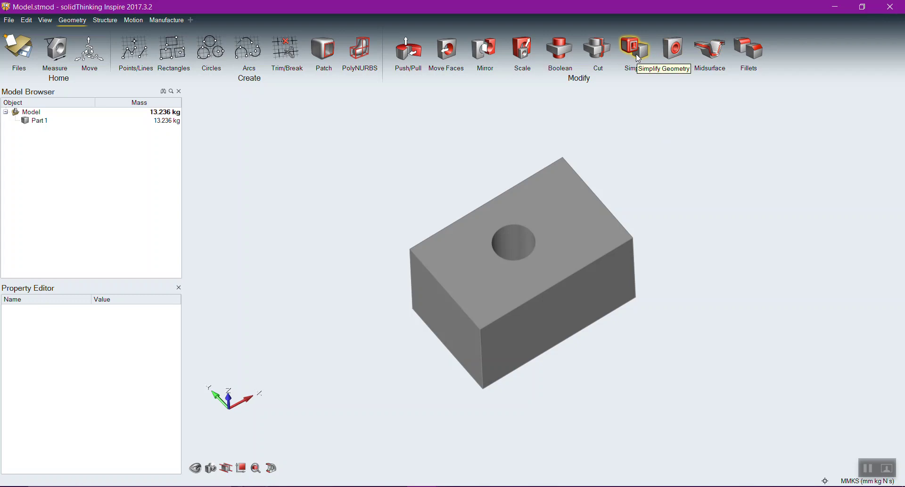
# Fill the hole with a Simplify Plug, creating the separate part Part 1 Plug 1
pyautogui.moveTo(636, 54)
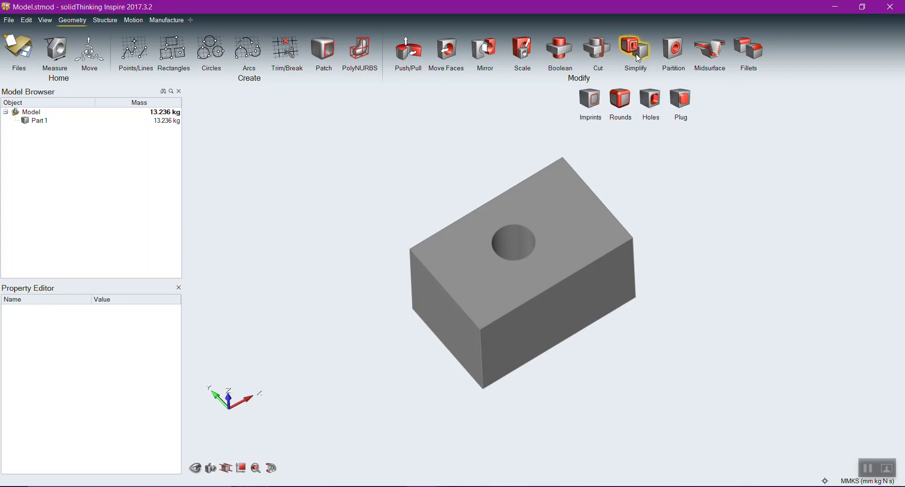
pyautogui.click(681, 100)
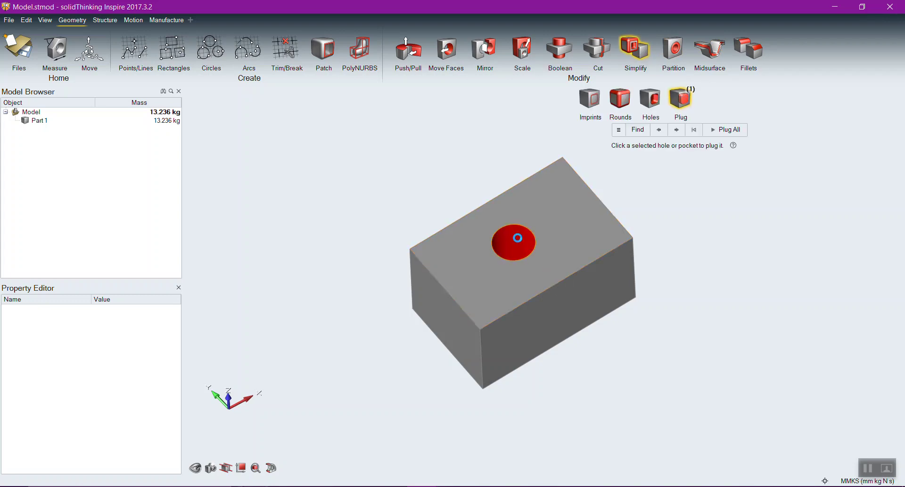
pyautogui.click(517, 238)
pyautogui.press('Escape')
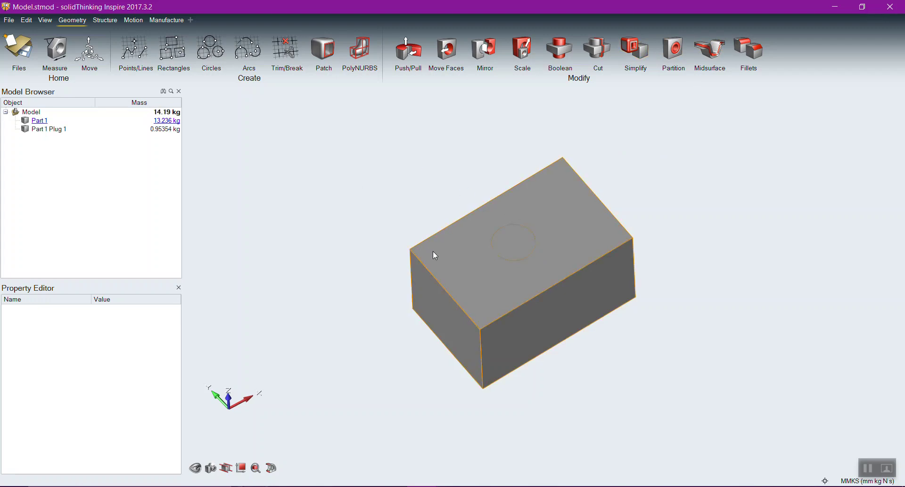
# Select the block and the plug in turn to check them, then clear the selection
pyautogui.click(472, 248)
pyautogui.click(522, 244)
pyautogui.click(483, 257)
pyautogui.click(524, 245)
pyautogui.click(658, 352)
# On the Structure tab, look over the Run Analysis dialog and close it without running
pyautogui.click(104, 20)
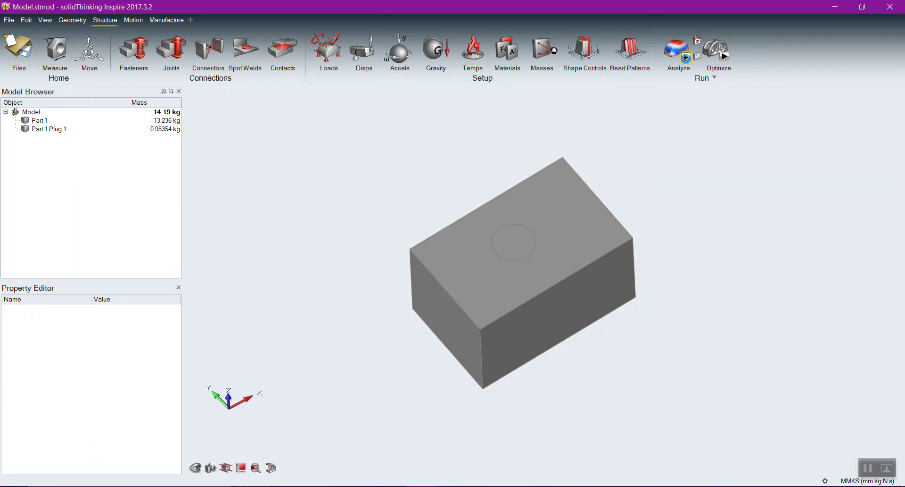
pyautogui.click(686, 57)
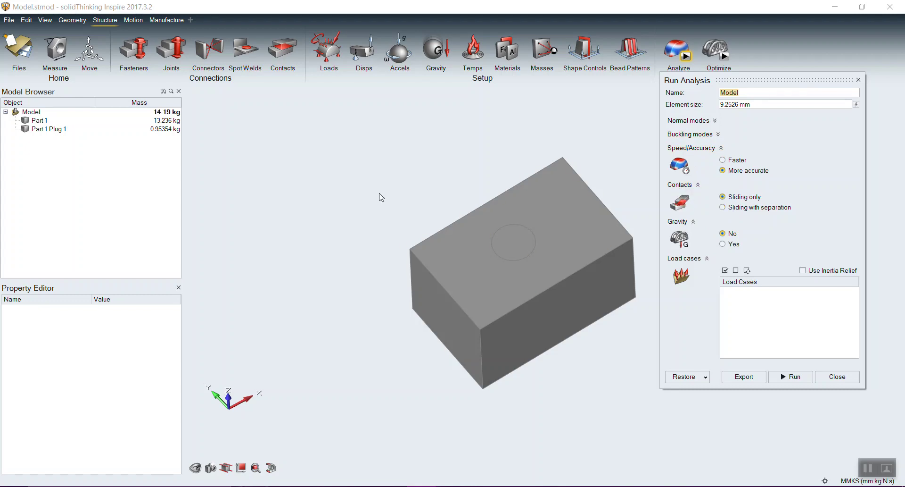
pyautogui.rightClick(362, 197)
pyautogui.click(363, 161)
pyautogui.click(847, 378)
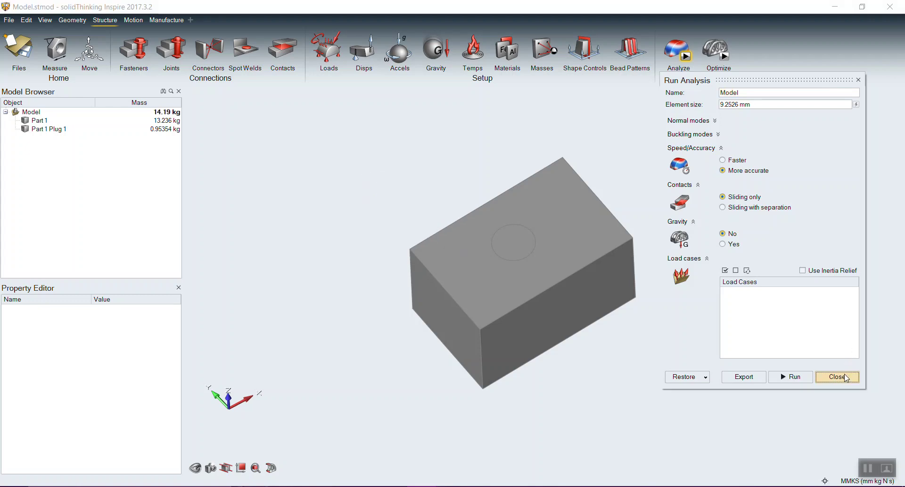
# Set the contact between the plug and Part 1 to Contacting
pyautogui.click(283, 50)
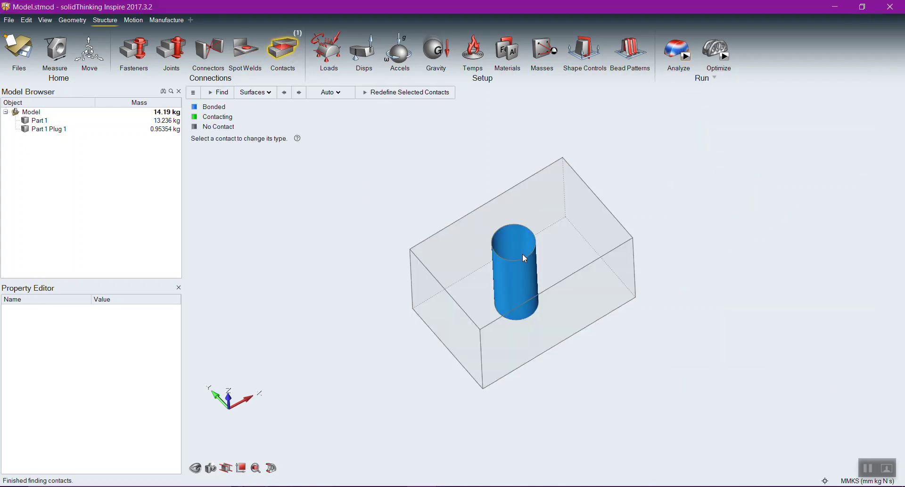
pyautogui.click(511, 264)
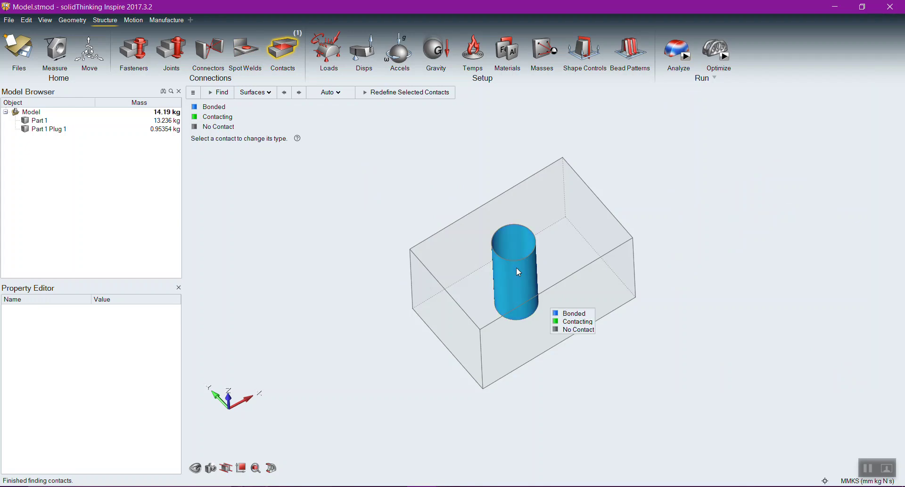
pyautogui.rightClick(322, 307)
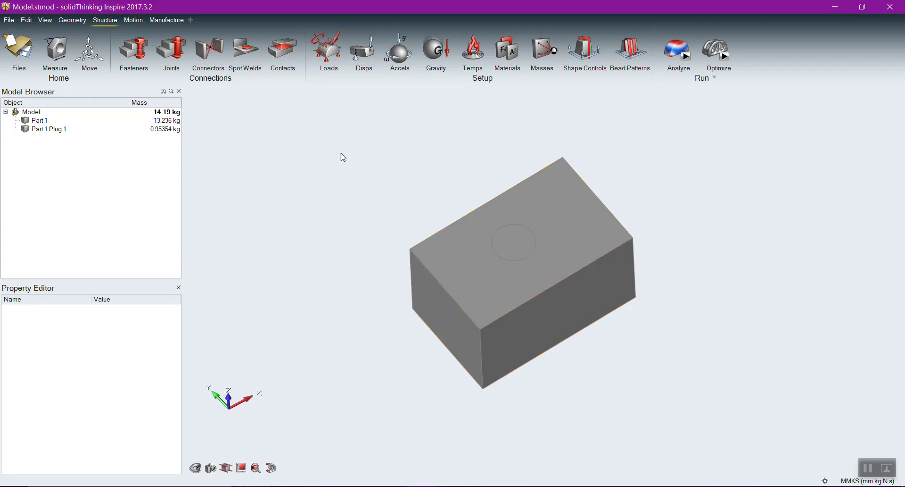
# Change the plug contact to Bonded and close the contacts tool
pyautogui.moveTo(629, 378); pyautogui.dragTo(576, 406, button='right')
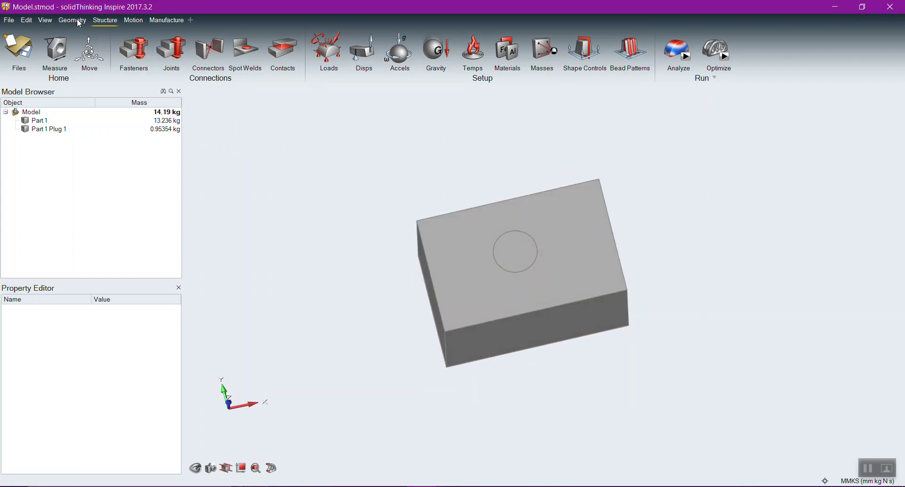
pyautogui.click(275, 60)
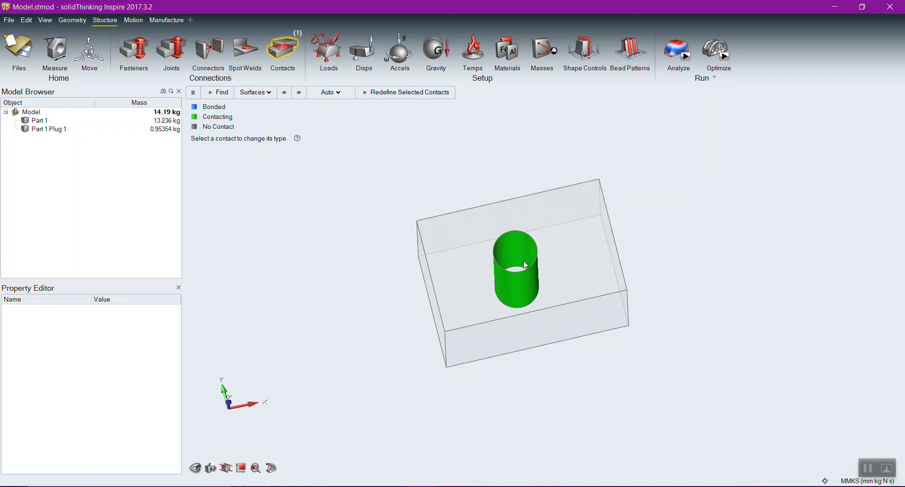
pyautogui.click(573, 311)
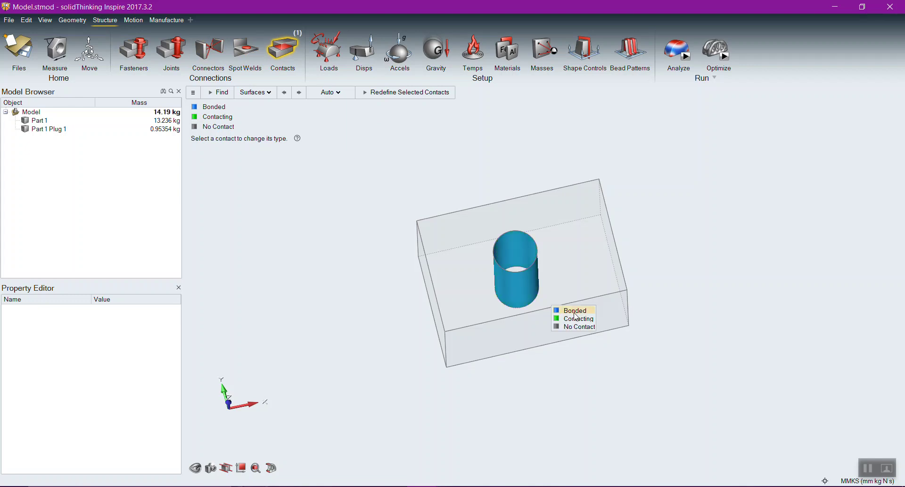
pyautogui.rightClick(543, 370)
pyautogui.moveTo(694, 297); pyautogui.dragTo(692, 315, button='right')
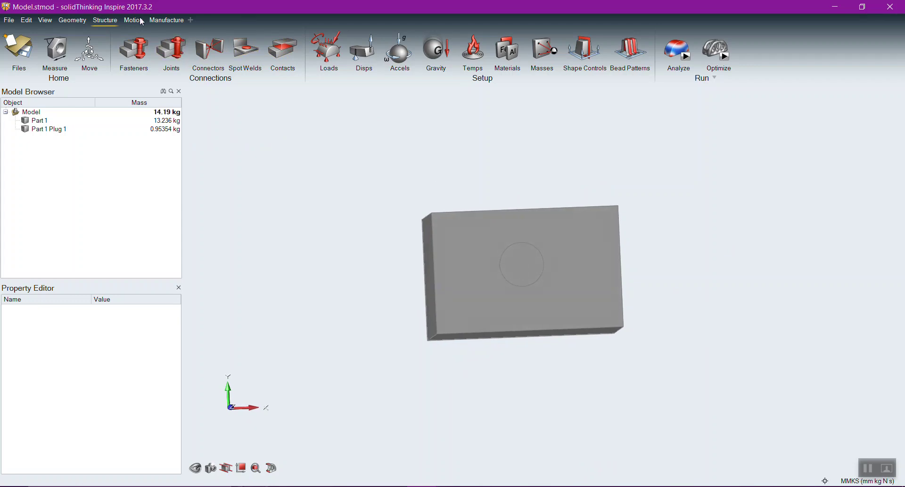
# Add Support 1 fixing the block's left end face
pyautogui.click(325, 62)
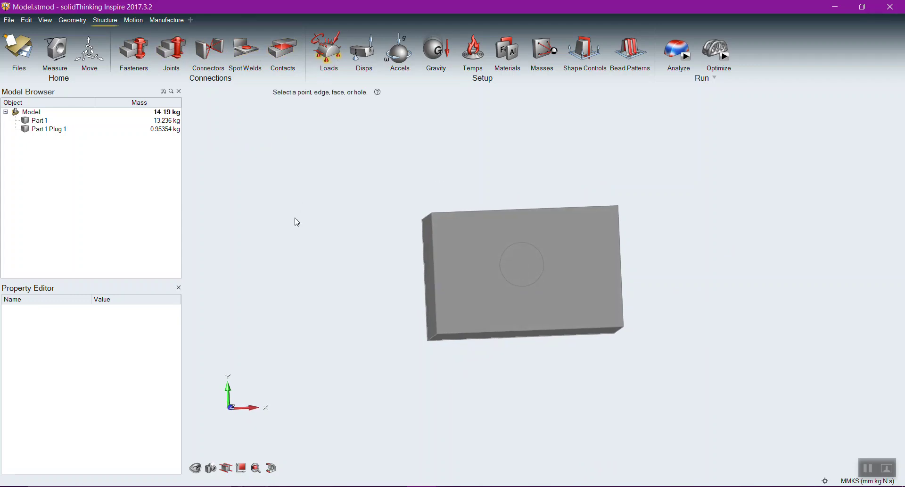
pyautogui.moveTo(295, 222); pyautogui.dragTo(343, 222, button='right')
pyautogui.click(432, 253)
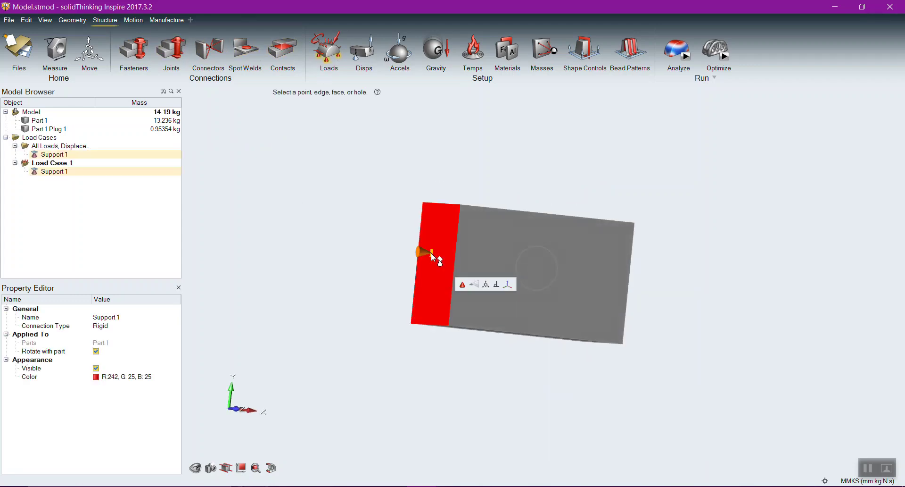
pyautogui.moveTo(495, 347); pyautogui.dragTo(451, 340, button='right')
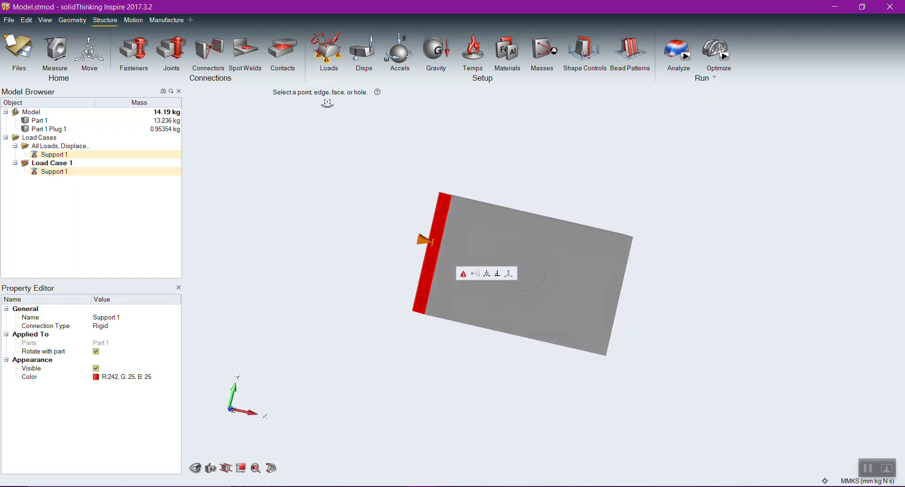
# Apply Force 1 of 10000 N along X to the plug's circular face
pyautogui.click(337, 40)
pyautogui.moveTo(489, 386); pyautogui.dragTo(531, 237, button='right')
pyautogui.click(535, 235)
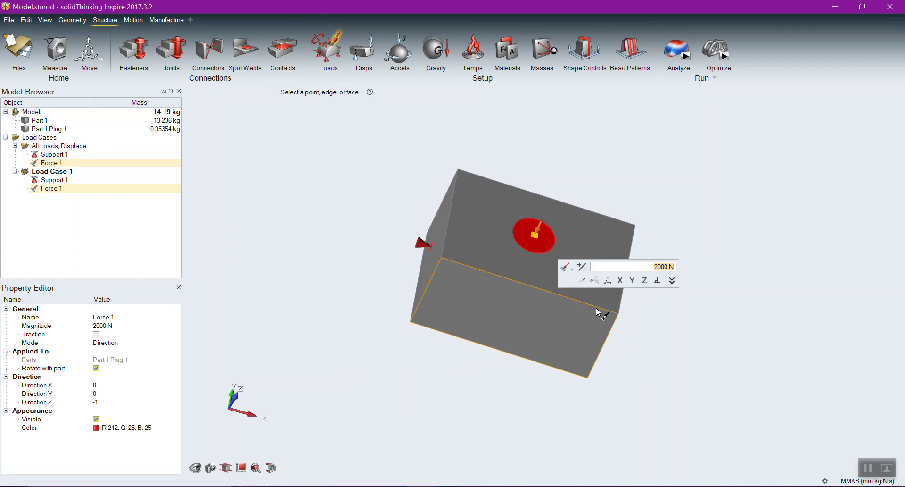
pyautogui.click(621, 281)
pyautogui.click(653, 271)
pyautogui.write('10000')
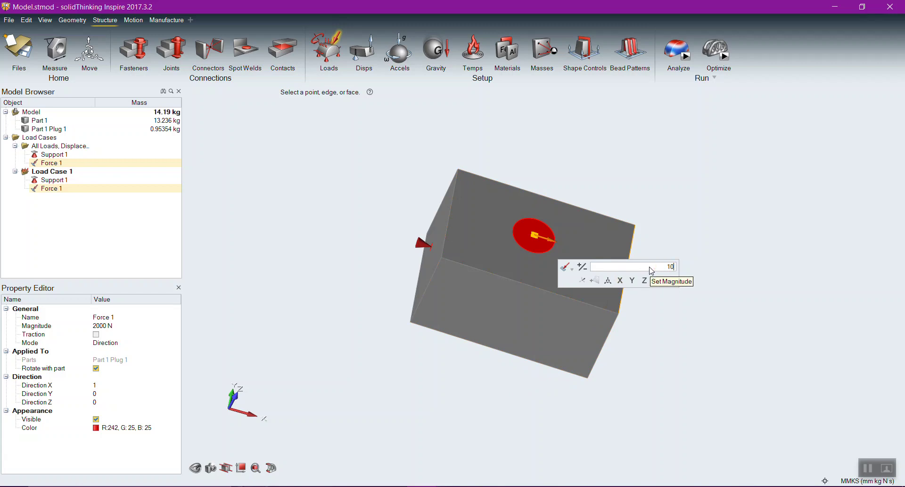
pyautogui.press('Return')
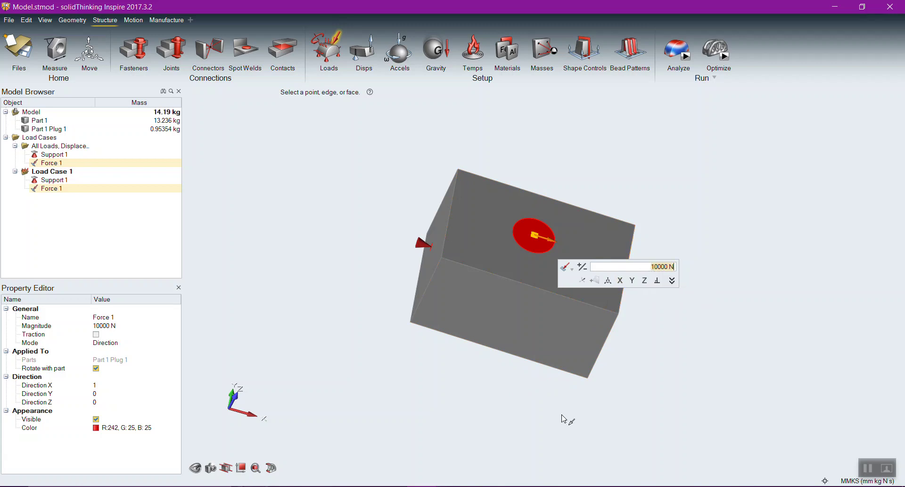
# Place a second 10000 N force, Force 2, on the plug
pyautogui.moveTo(602, 421); pyautogui.dragTo(519, 312, button='right')
pyautogui.click(514, 307)
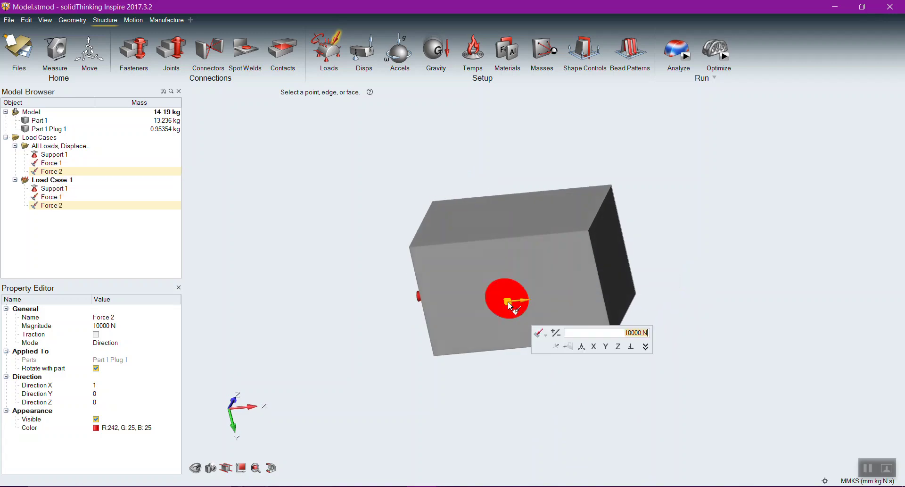
pyautogui.moveTo(360, 336); pyautogui.dragTo(259, 270, button='right')
pyautogui.moveTo(562, 139); pyautogui.dragTo(611, 202, button='right')
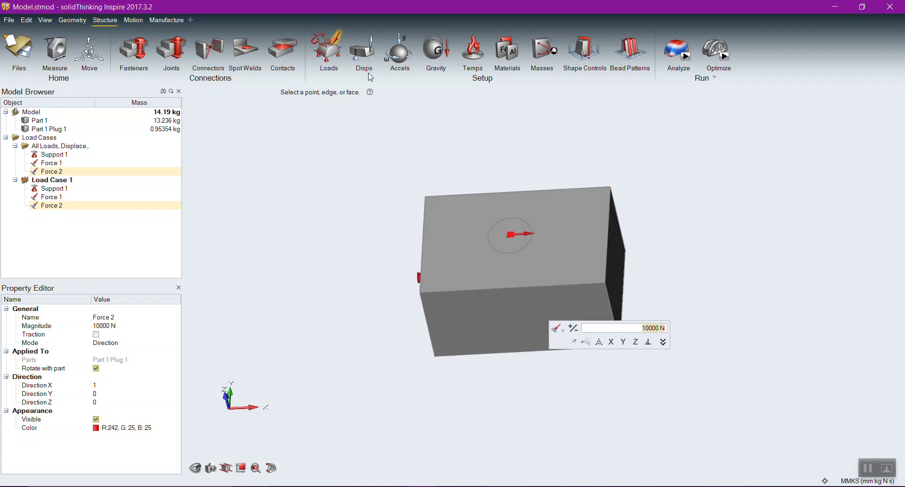
# Add rigid Support 2 and Support 3 on the plug's top and bottom faces, toggling X and Y directions
pyautogui.click(328, 61)
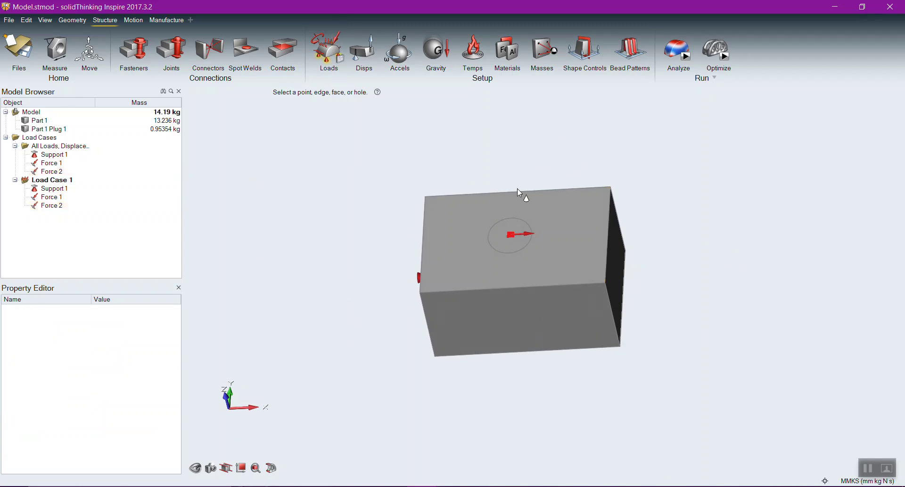
pyautogui.click(500, 234)
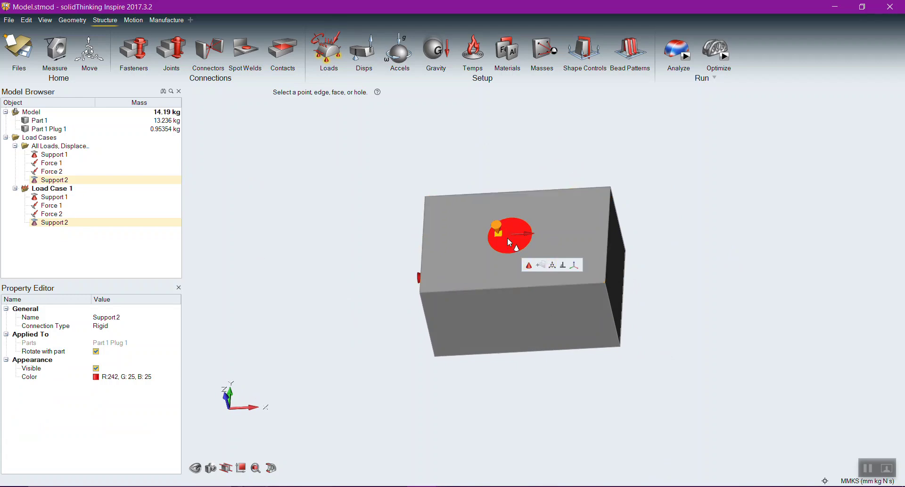
pyautogui.click(522, 233)
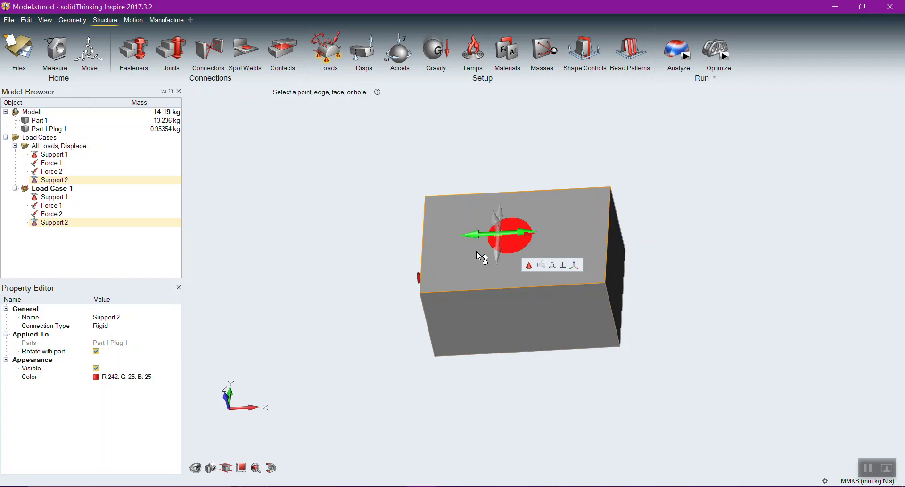
pyautogui.click(500, 214)
pyautogui.moveTo(479, 377); pyautogui.dragTo(496, 306, button='right')
pyautogui.click(495, 304)
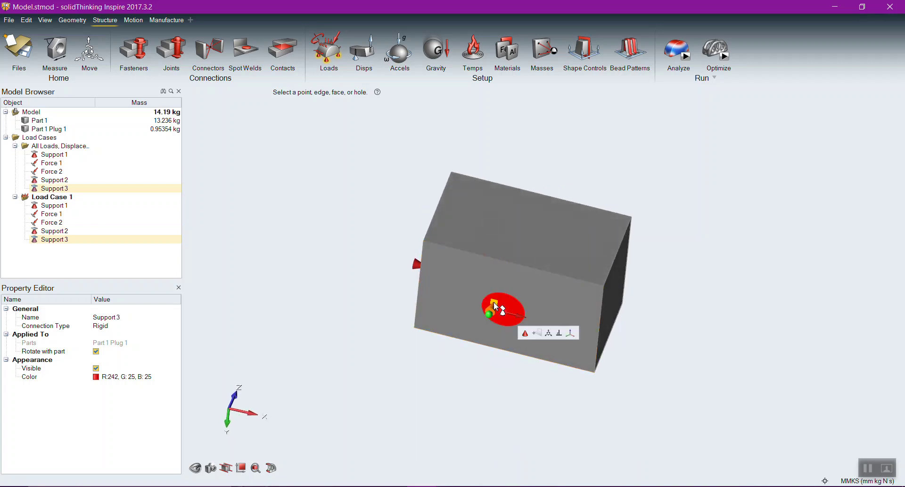
pyautogui.moveTo(479, 343); pyautogui.dragTo(427, 360, button='right')
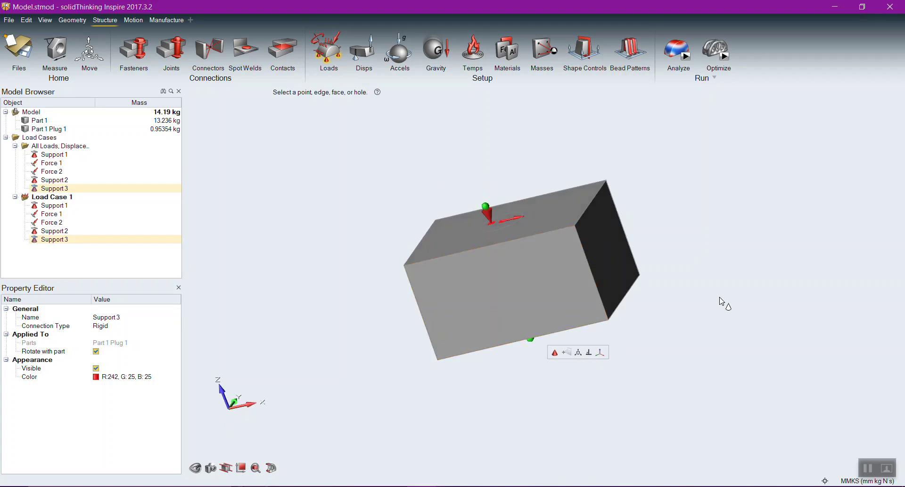
pyautogui.moveTo(722, 304); pyautogui.dragTo(762, 328, button='right')
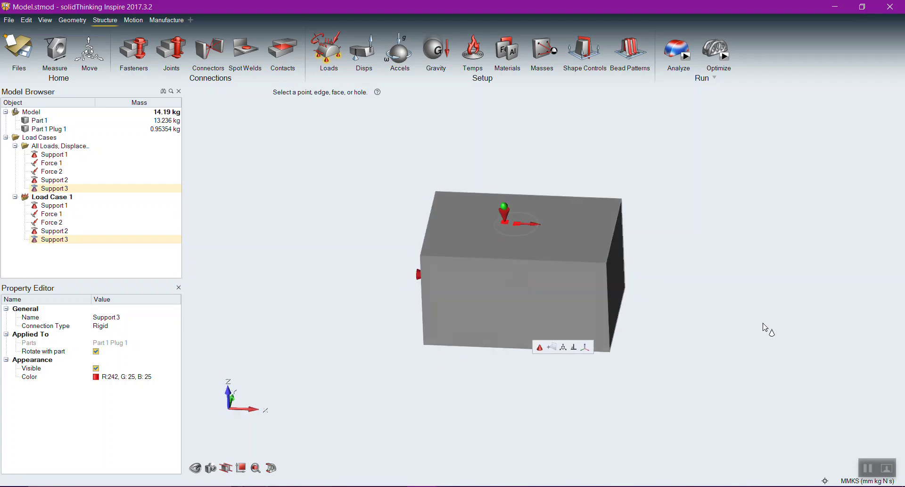
# Run the analysis of Load Case 1 from the Run Analysis dialog
pyautogui.click(687, 57)
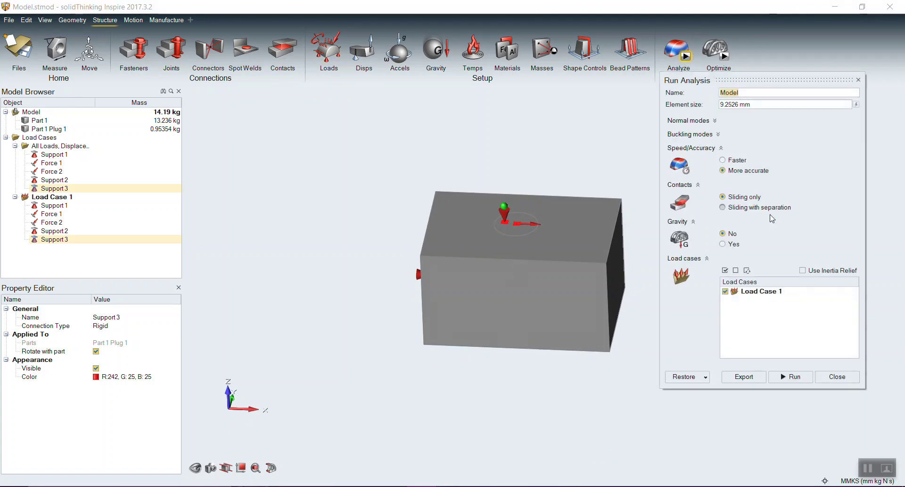
pyautogui.click(789, 377)
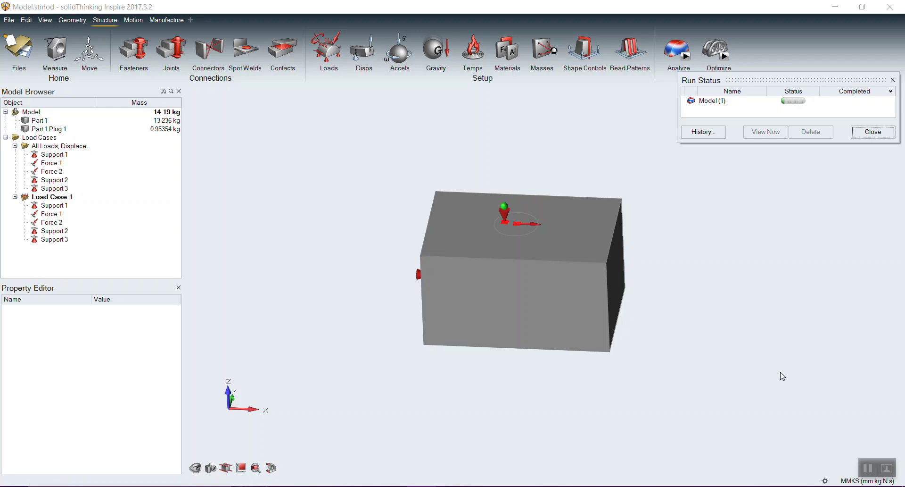
# Delete the unfinished Model (1) run from Run Status and confirm termination
pyautogui.click(717, 102)
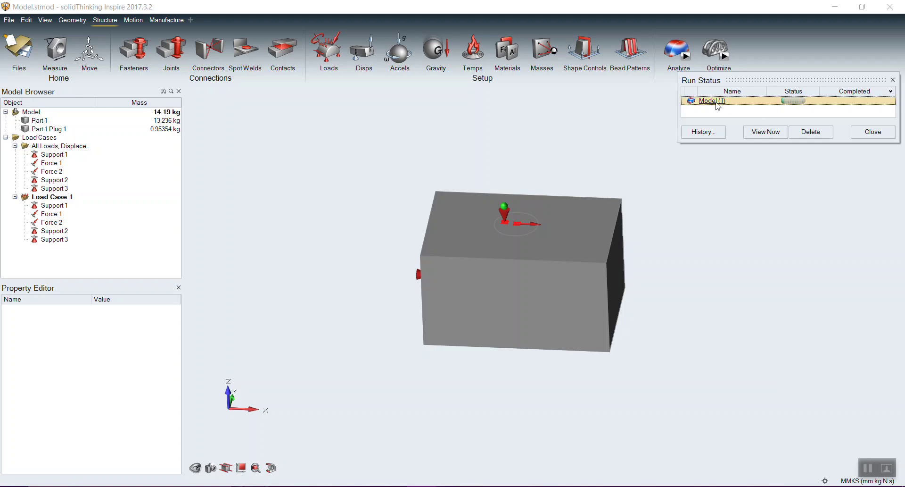
pyautogui.click(808, 134)
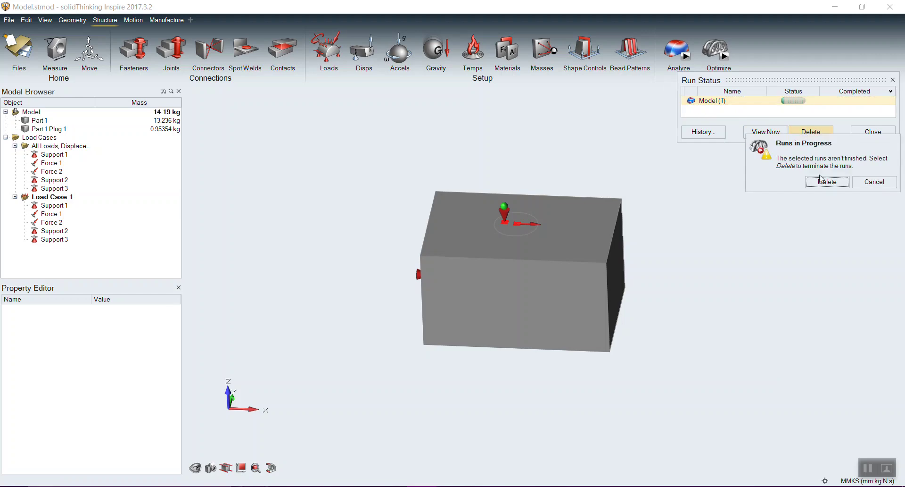
pyautogui.click(823, 183)
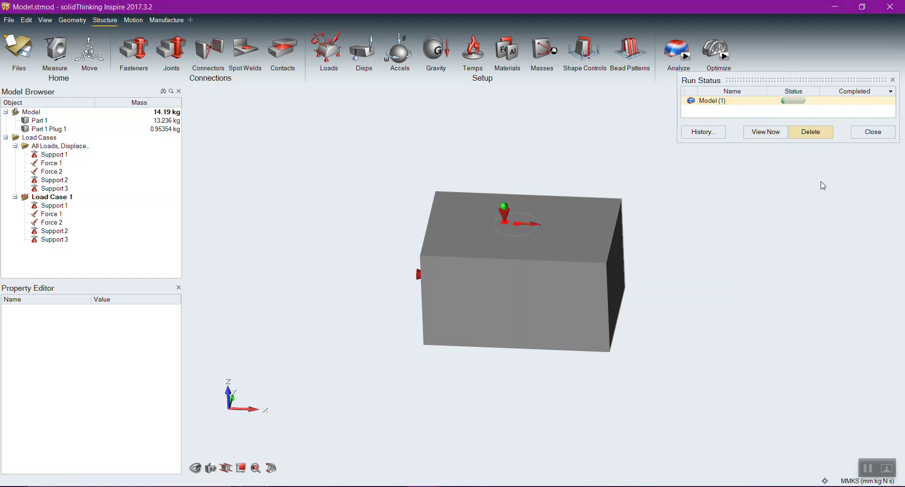
pyautogui.click(874, 132)
# Switch the plug contact from Bonded to Contacting, then bring up Run Analysis
pyautogui.click(283, 52)
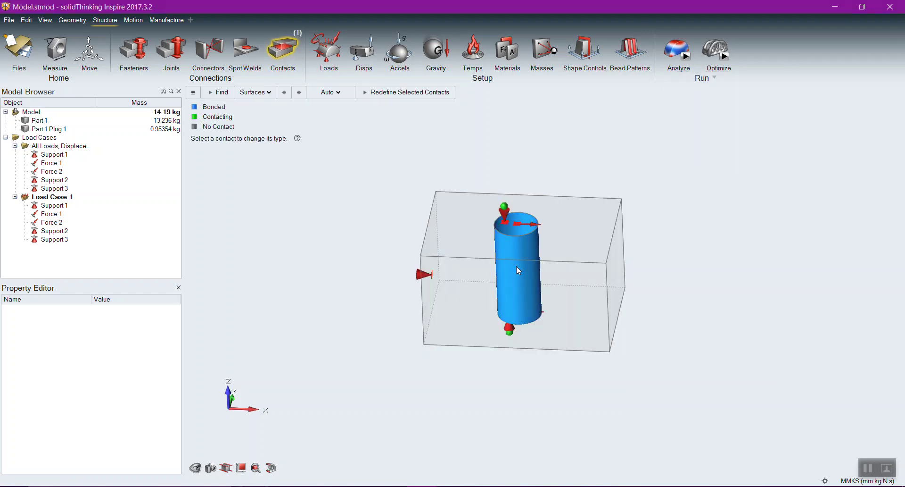
pyautogui.click(573, 318)
pyautogui.click(685, 58)
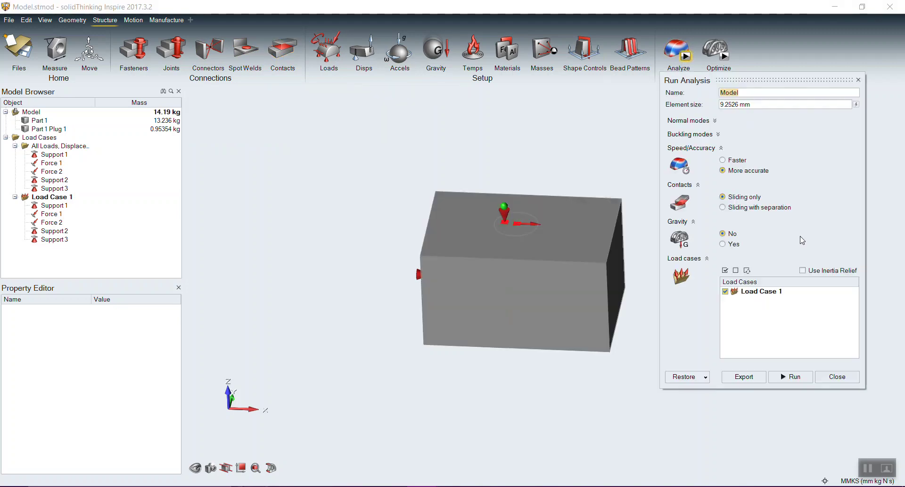
# Run a fresh analysis with the Contacting plug and wait while Model (1) processes
pyautogui.click(795, 378)
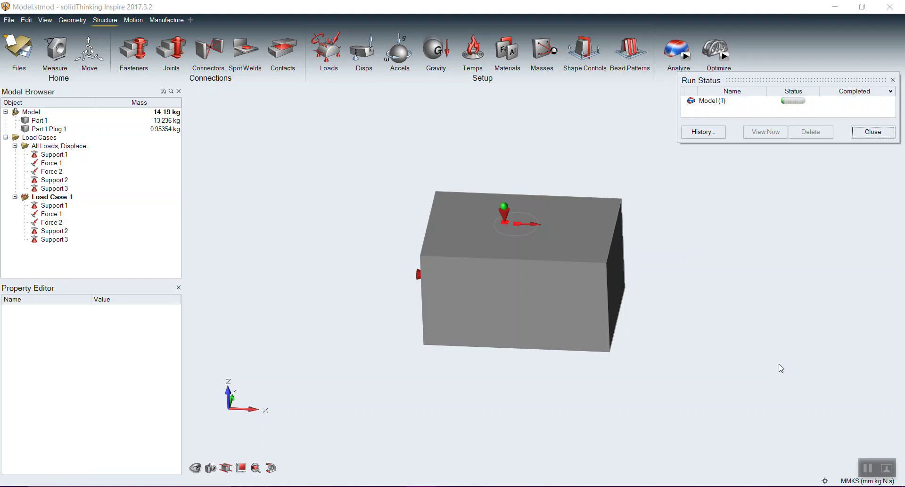
pyautogui.moveTo(376, 204); pyautogui.dragTo(502, 297, button='right')
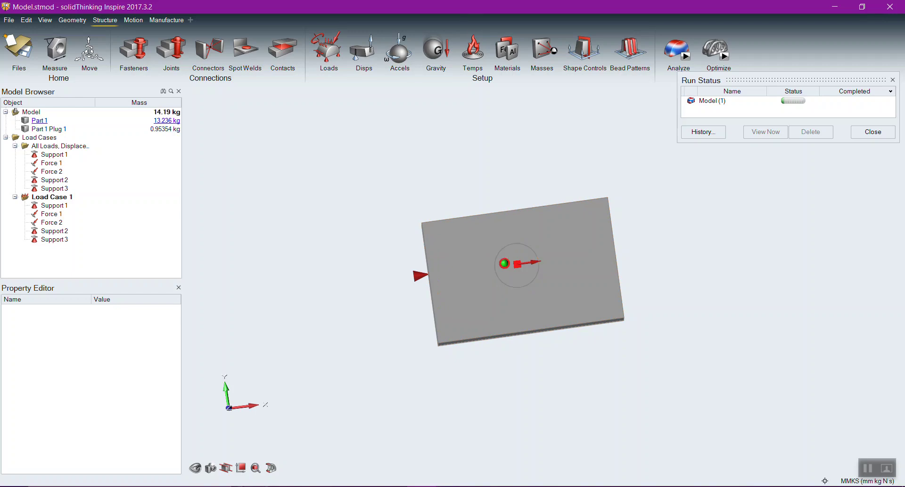
# Open the completed Model (1) results, showing Factor of Safety with a minimum of 8.046
pyautogui.click(686, 56)
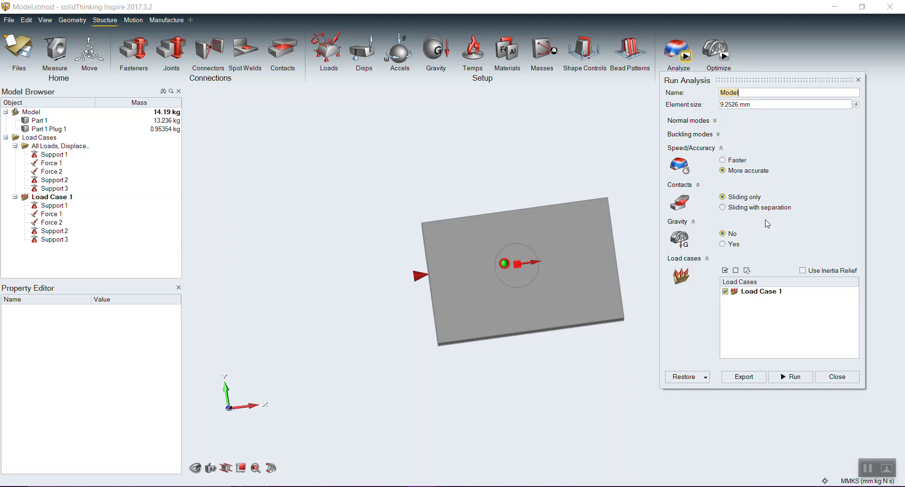
pyautogui.click(749, 73)
pyautogui.moveTo(674, 53)
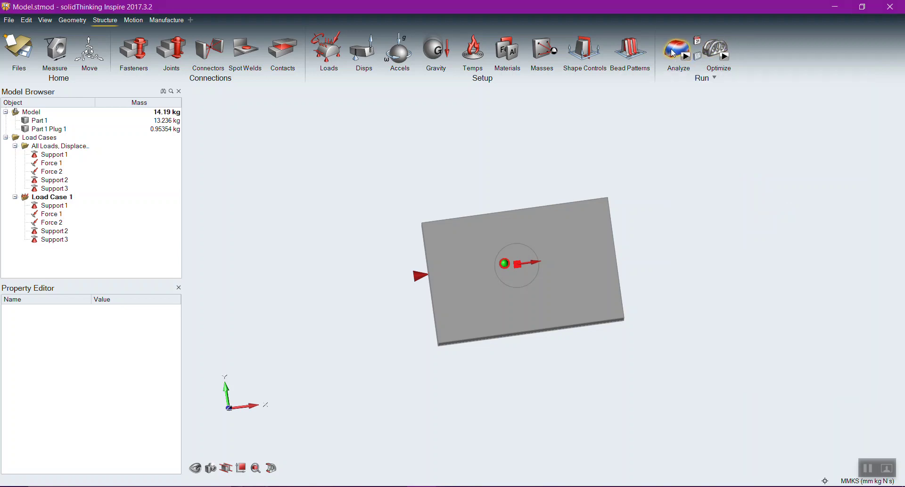
pyautogui.click(699, 58)
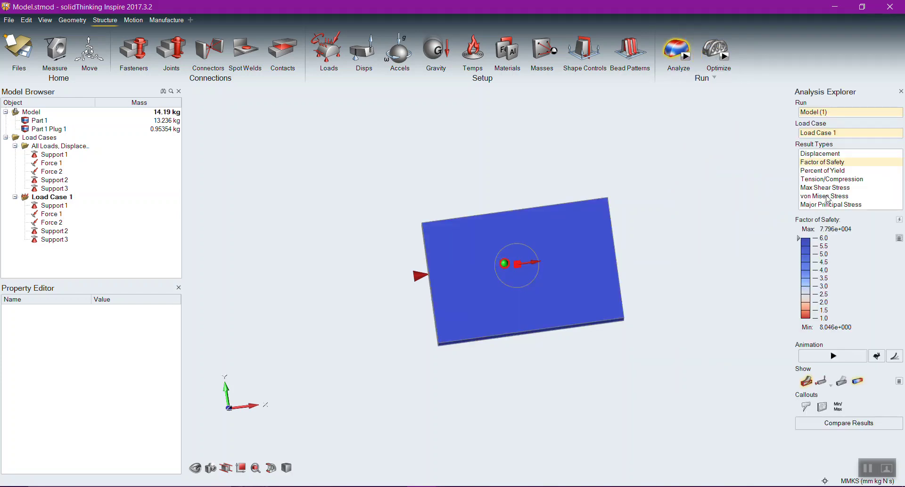
# Show von Mises stress zoomed in on the plug, play and stop the deformation animation, then exit results
pyautogui.click(828, 198)
pyautogui.scroll(5, 482, 274)
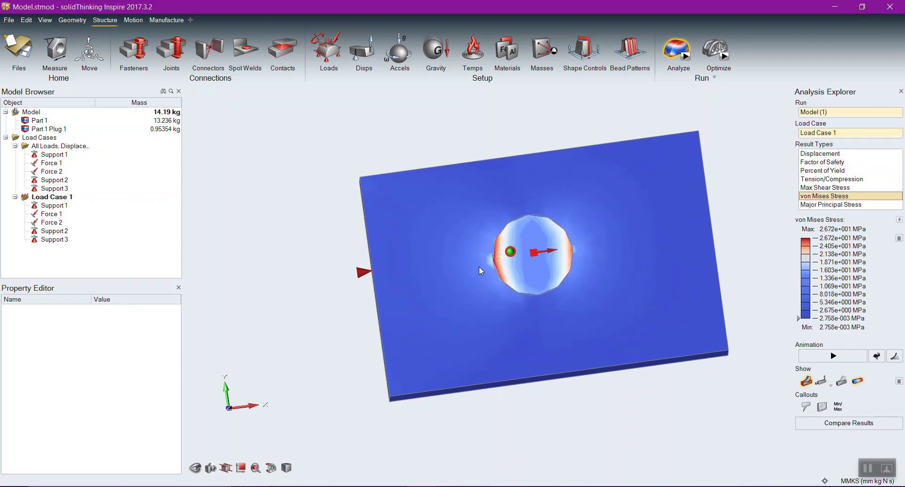
pyautogui.scroll(3, 480, 270)
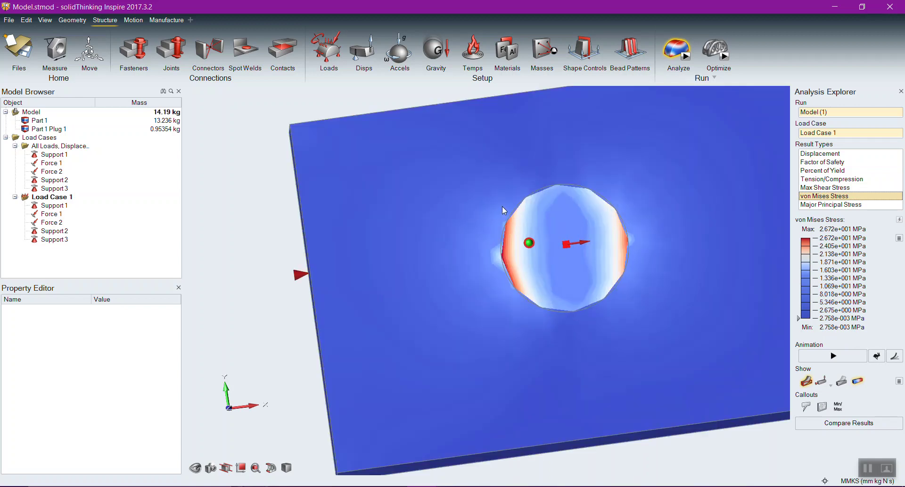
pyautogui.click(839, 356)
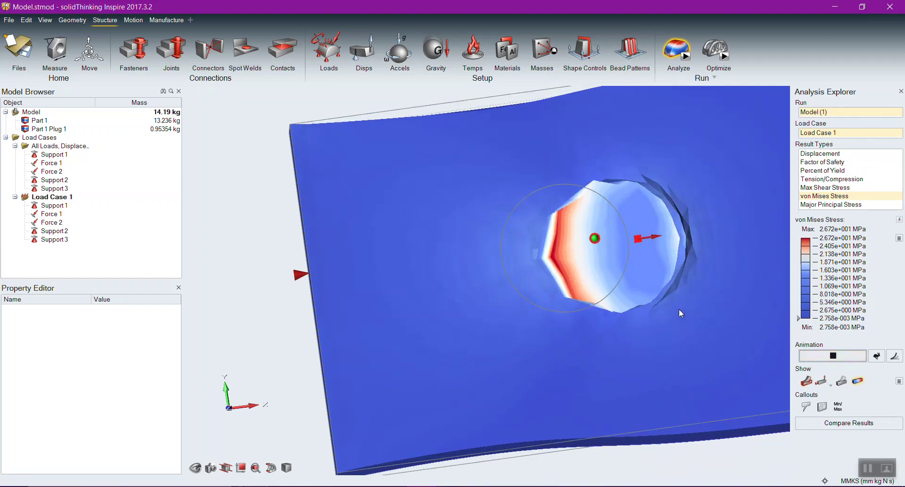
pyautogui.click(841, 357)
pyautogui.press('Escape')
pyautogui.click(689, 57)
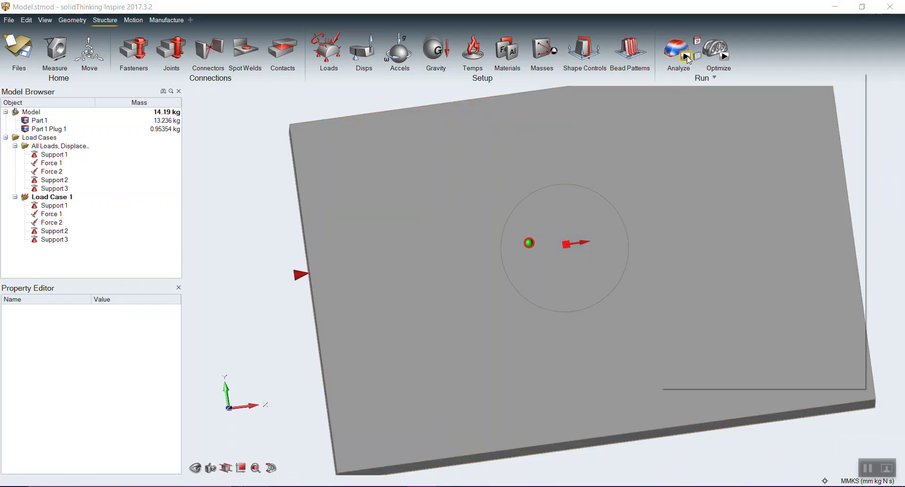
# Set contacts to Sliding with separation and run the analysis as Model (2)
pyautogui.click(730, 208)
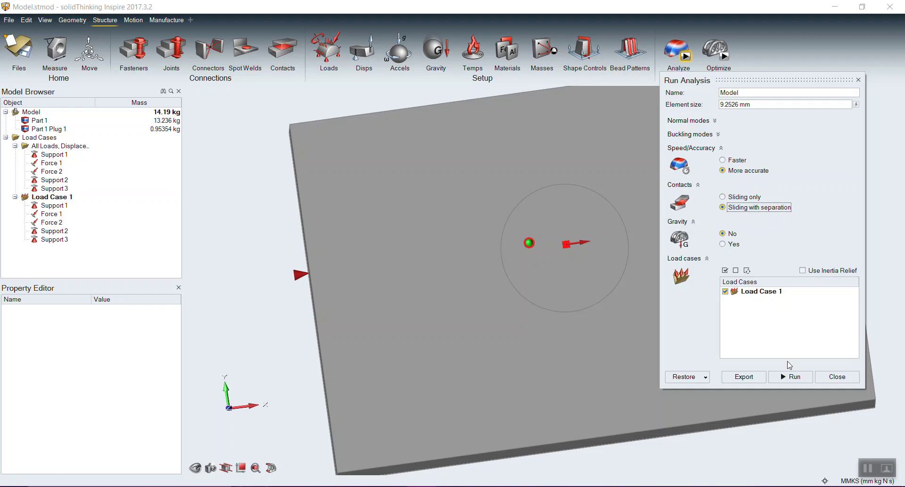
pyautogui.click(792, 376)
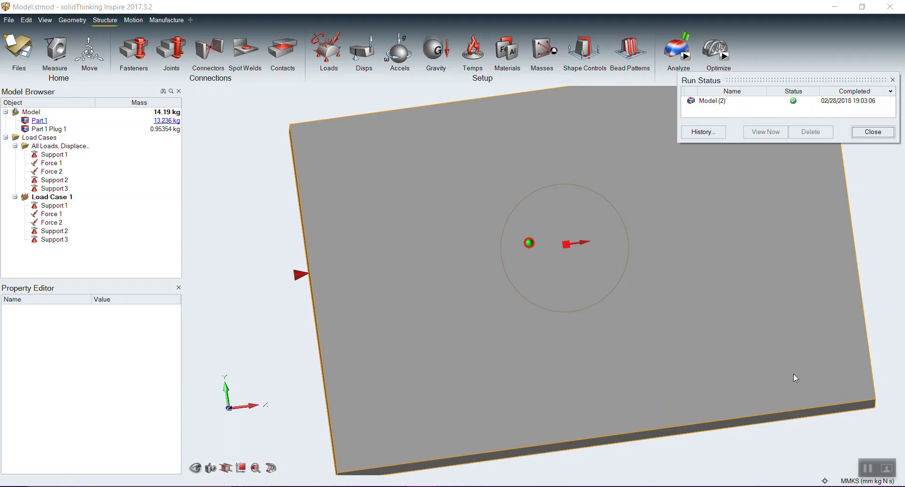
# Animate and rotate the Model (2) results, peaking at 39.22 MPa von Mises stress, then exit them
pyautogui.click(687, 38)
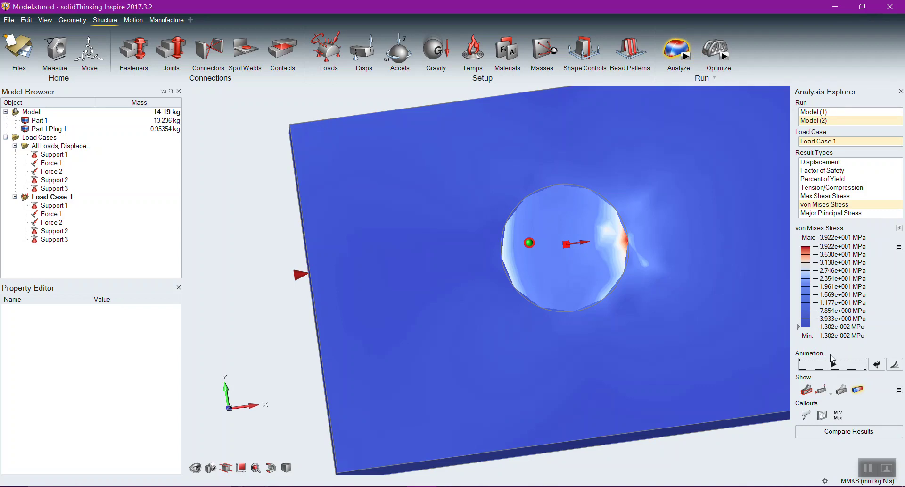
pyautogui.click(833, 364)
pyautogui.moveTo(606, 374); pyautogui.dragTo(581, 330, button='right')
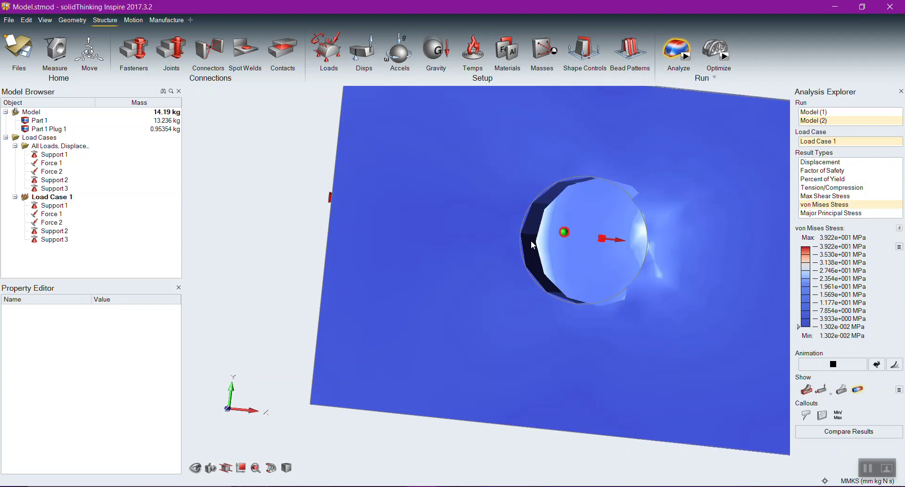
pyautogui.click(841, 369)
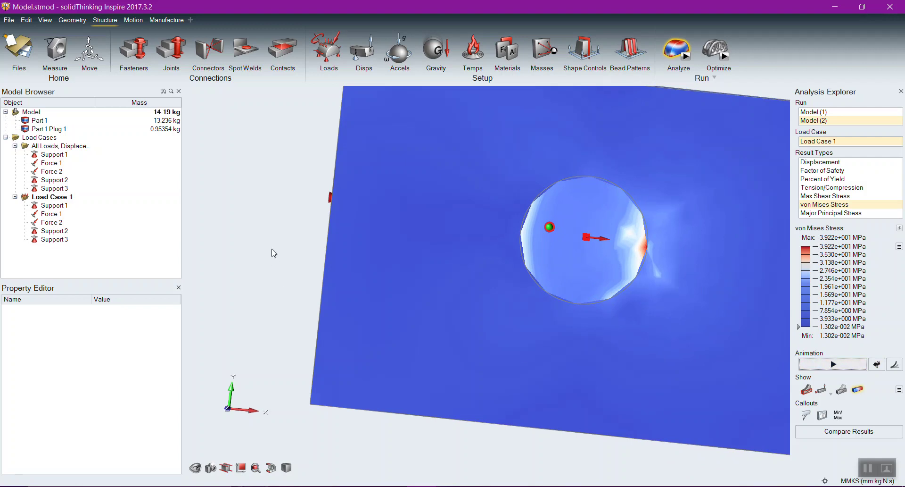
pyautogui.press('Escape')
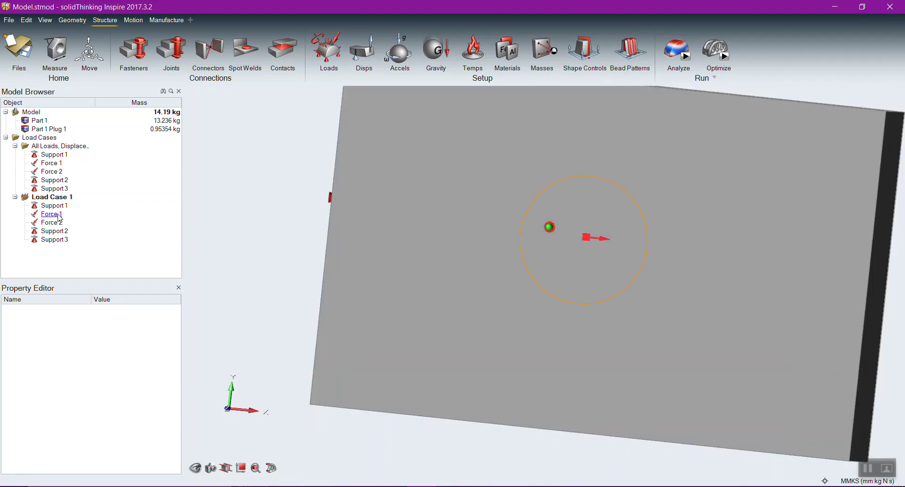
# Change the magnitudes of Force 1 and Force 2 to 1000 N each
pyautogui.click(57, 215)
pyautogui.click(106, 325)
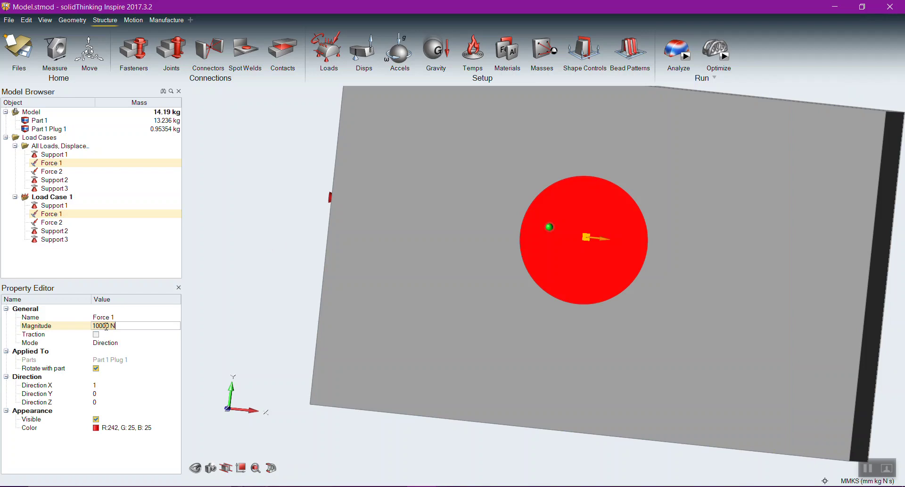
pyautogui.hotkey('ctrl', 'a')
pyautogui.write('10000')
pyautogui.press('Return')
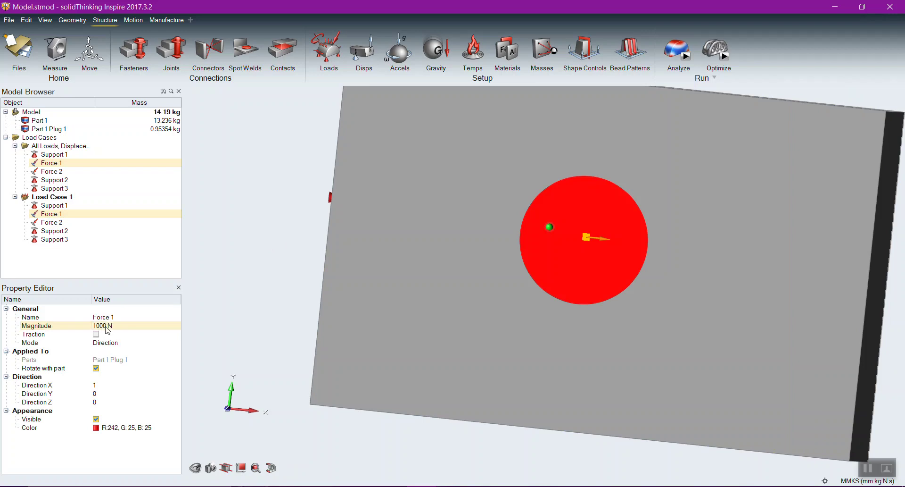
pyautogui.press('Down')
pyautogui.click(108, 325)
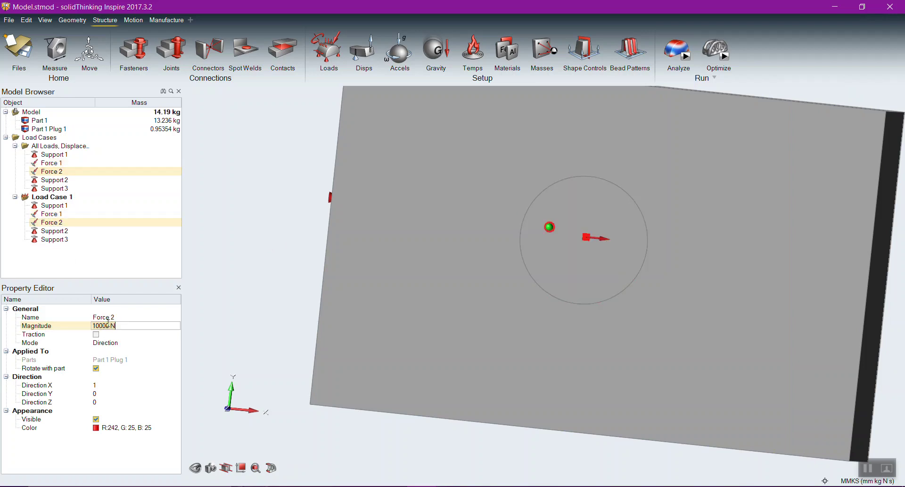
pyautogui.write('100')
pyautogui.press('Return')
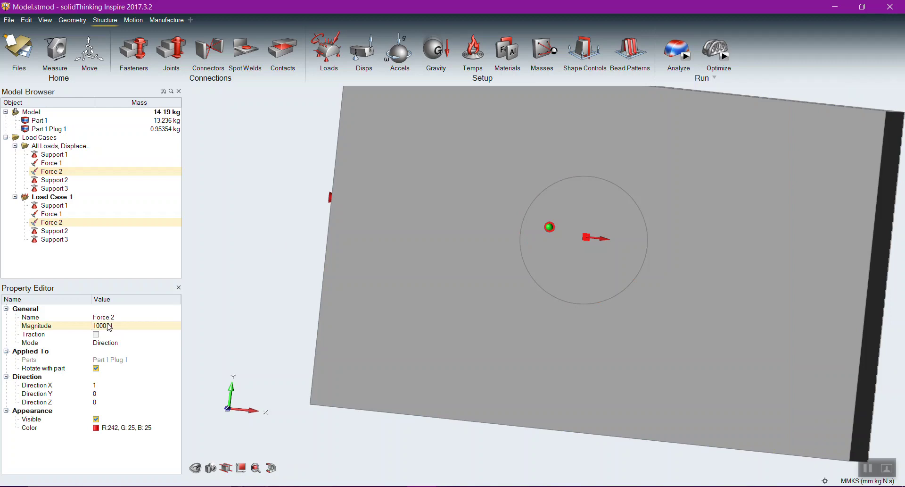
pyautogui.click(686, 56)
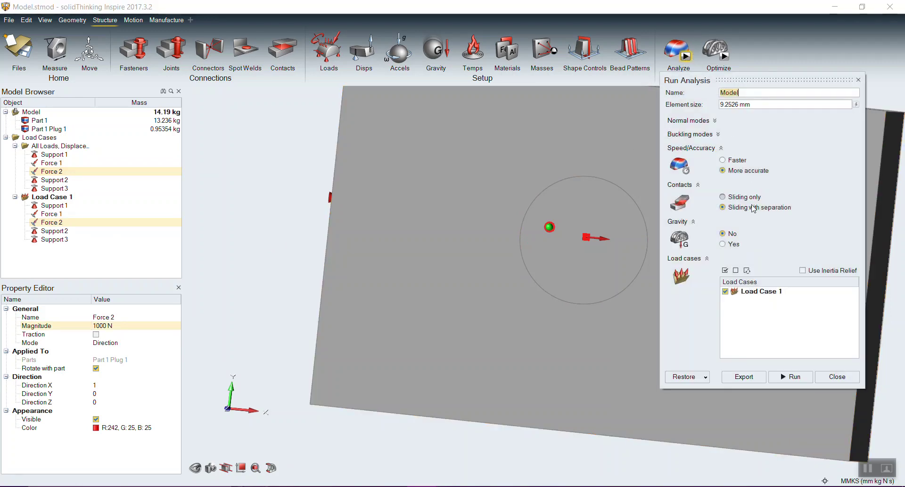
# Run the Load Case 1 analysis and open the completed Model (3) results
pyautogui.click(788, 377)
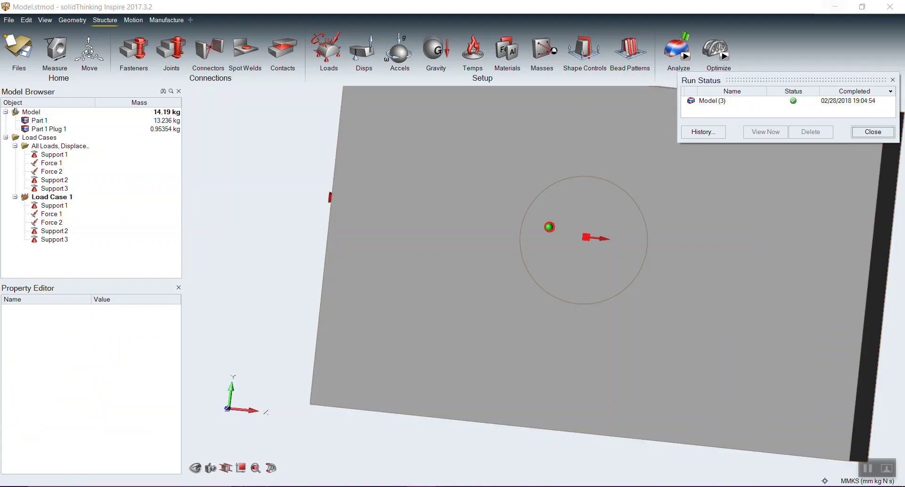
pyautogui.click(686, 38)
# Show Model (3) von Mises stress and animate its deformation in an isometric, orbited view
pyautogui.click(686, 38)
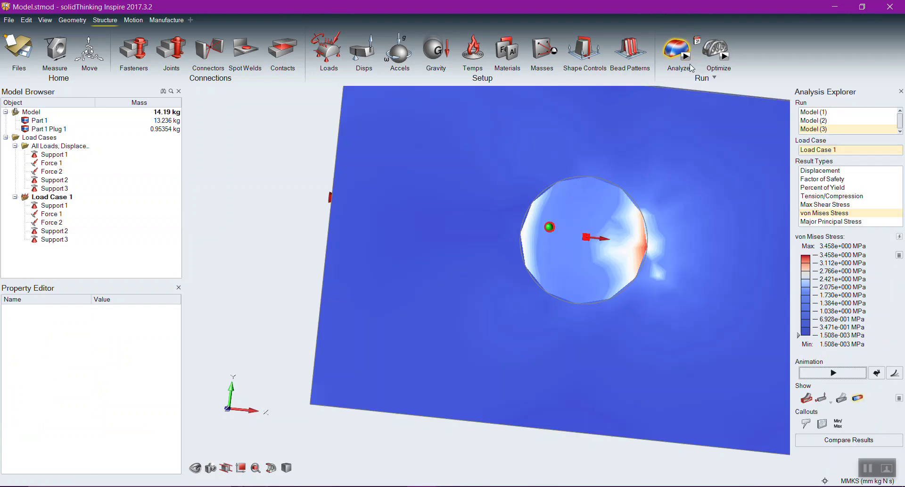
pyautogui.click(834, 374)
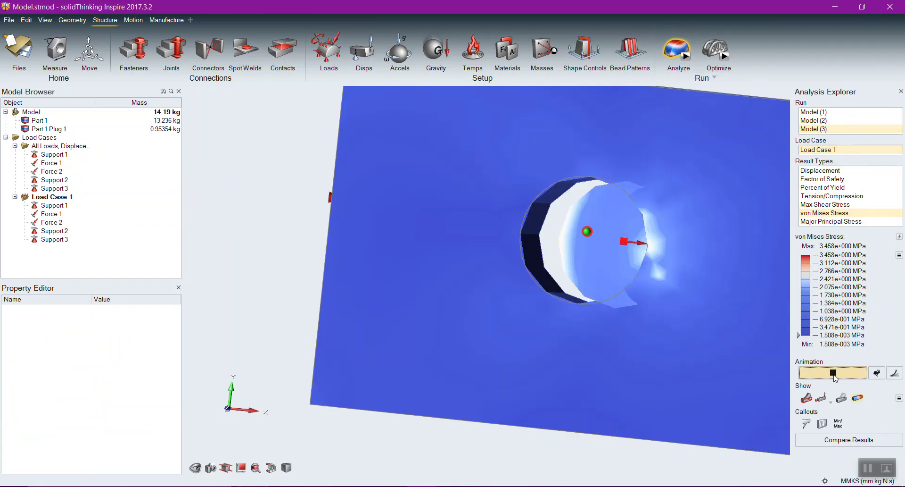
pyautogui.press('i')
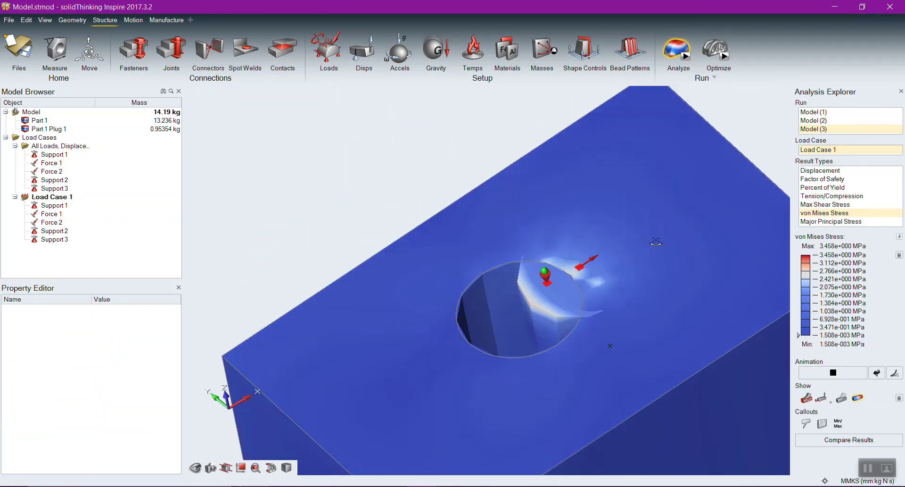
pyautogui.moveTo(560, 404)
pyautogui.mouseDown(button='right')
pyautogui.moveTo(601, 378)
pyautogui.moveTo(543, 415)
pyautogui.moveTo(465, 435)
pyautogui.mouseUp(button='right')
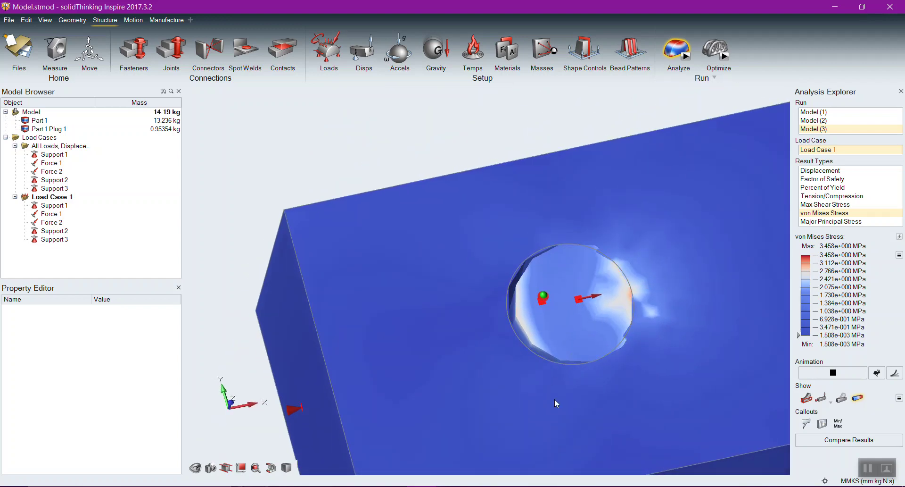
pyautogui.click(842, 376)
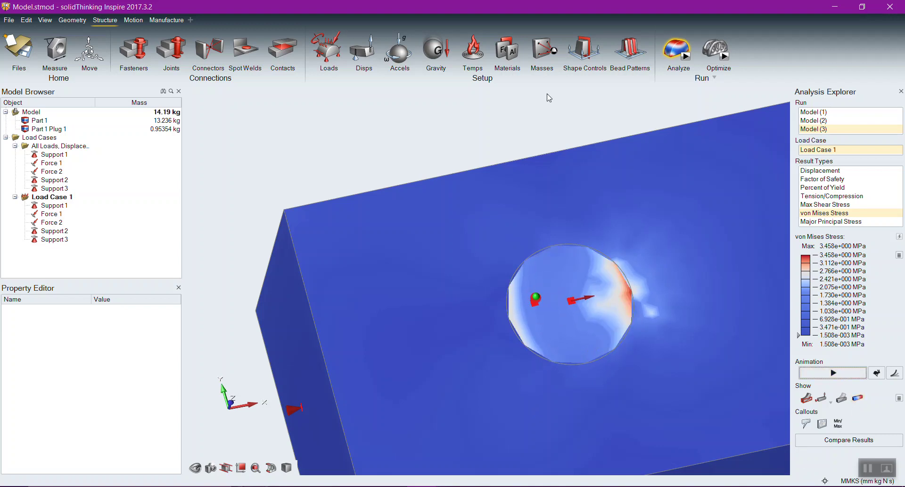
pyautogui.click(9, 21)
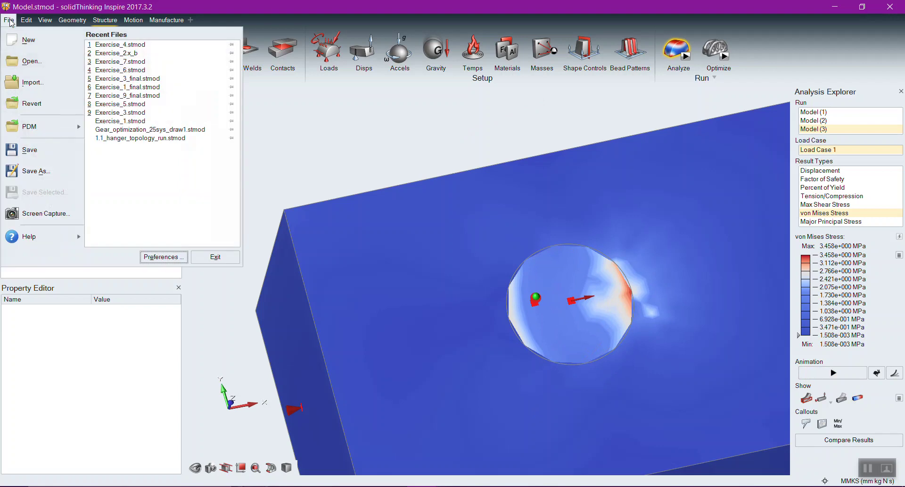
# Start a new model without saving and sketch a 110 × 100 mm rectangle
pyautogui.click(27, 42)
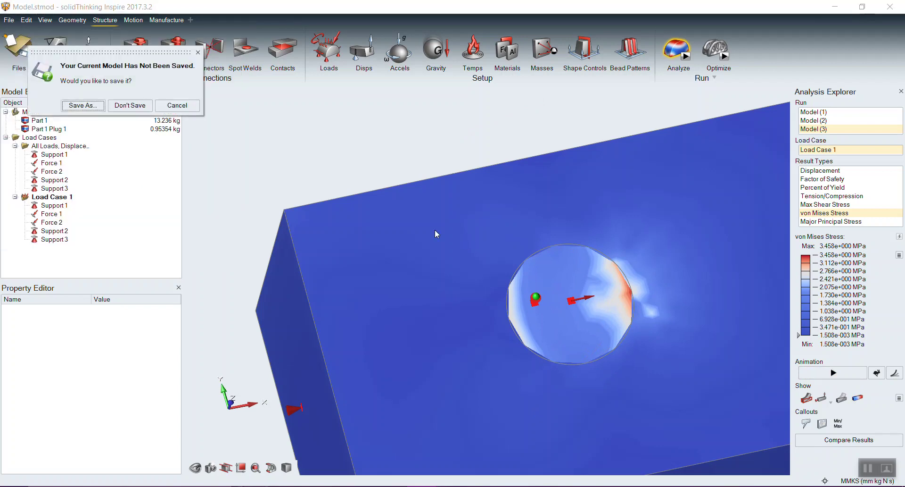
pyautogui.click(130, 105)
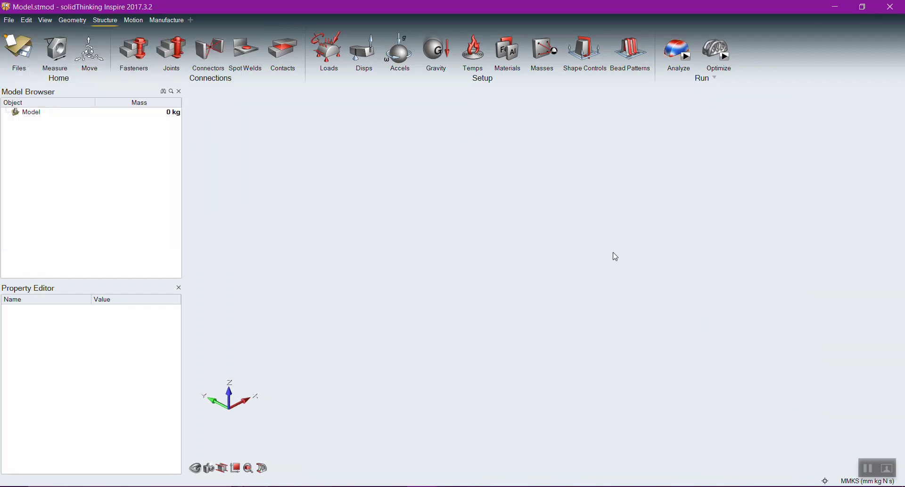
pyautogui.click(75, 21)
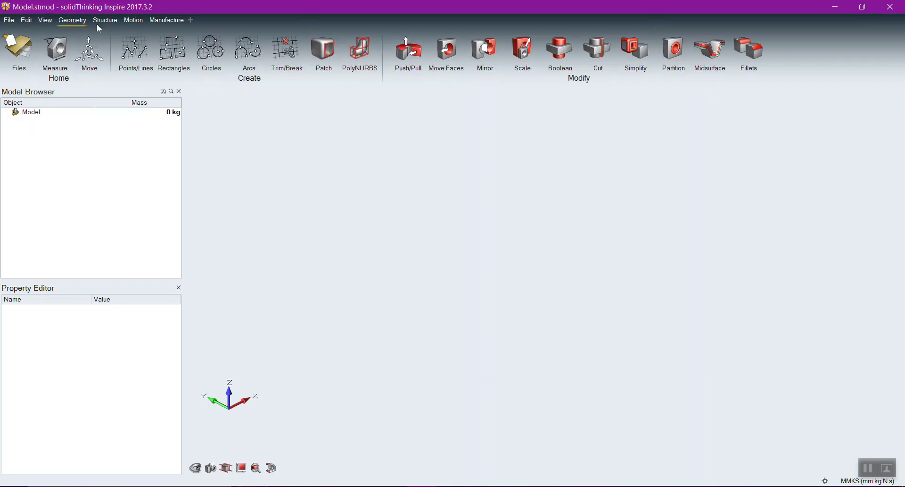
pyautogui.click(168, 45)
pyautogui.click(450, 253)
pyautogui.click(448, 231)
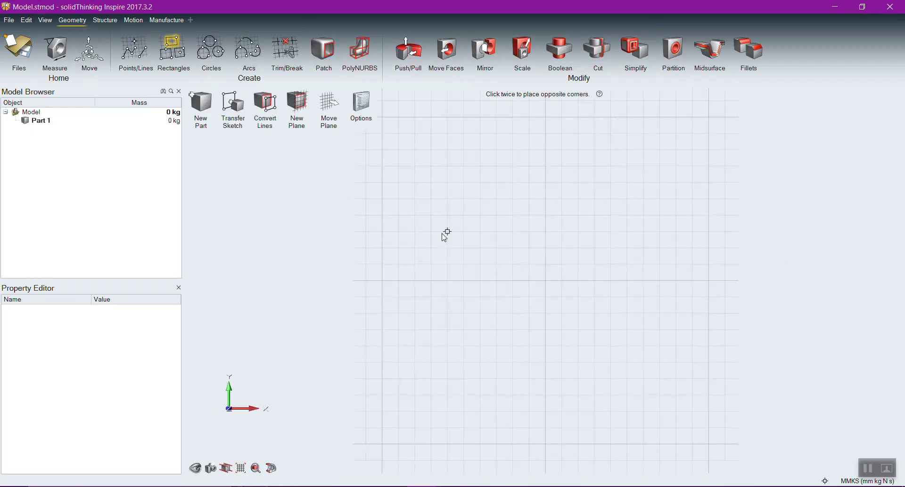
pyautogui.click(627, 395)
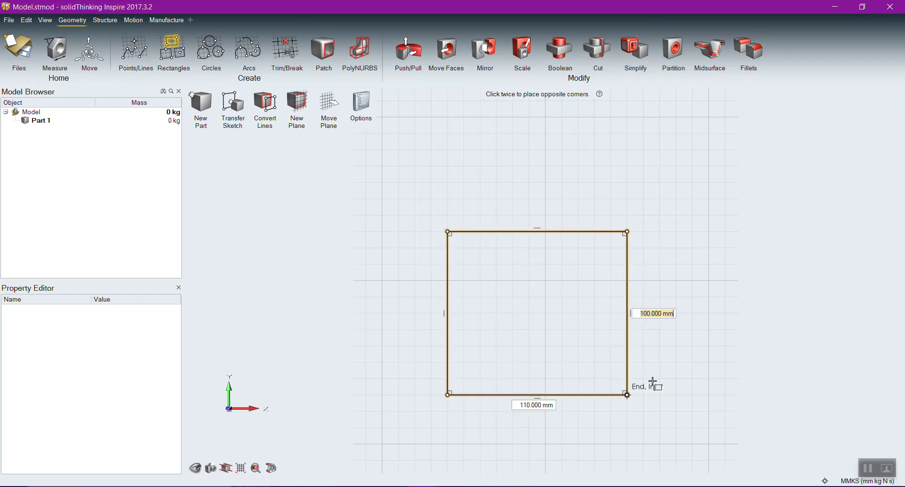
pyautogui.press('Escape')
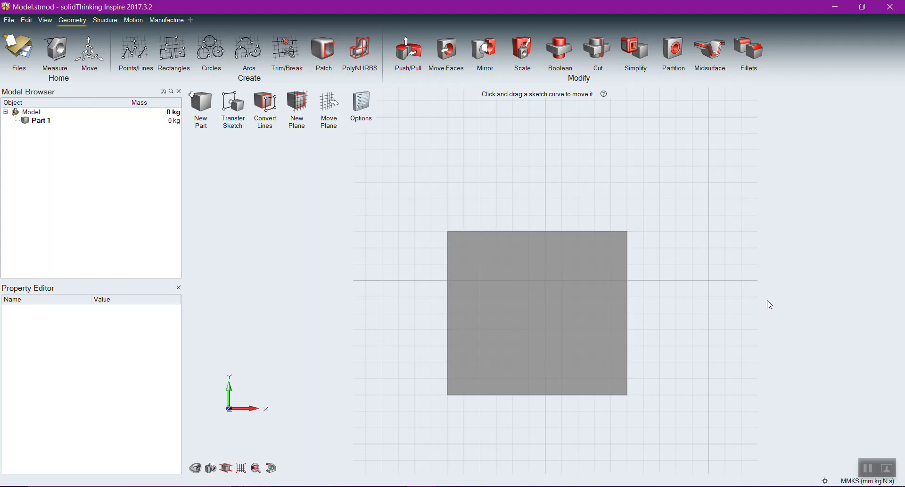
# Extrude the rectangle into a 521 mm bar and fix its left end face with a support
pyautogui.press('p')
pyautogui.moveTo(605, 346); pyautogui.dragTo(878, 354)
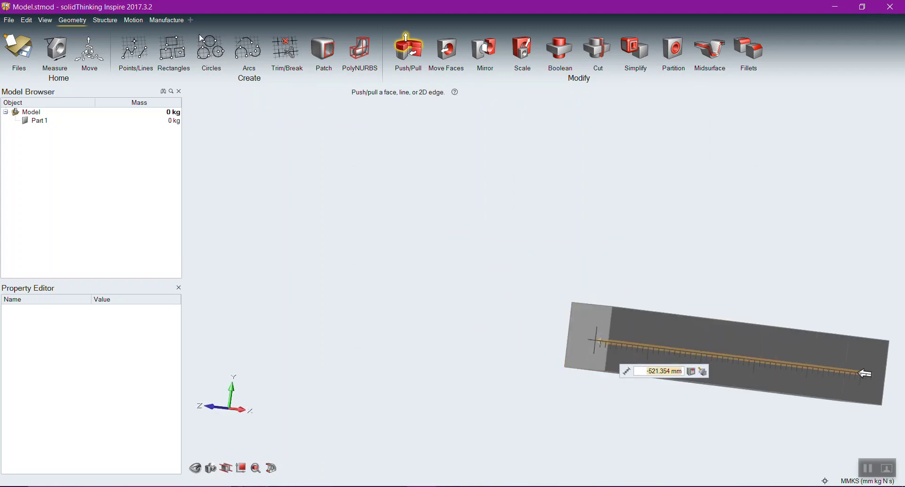
pyautogui.click(105, 20)
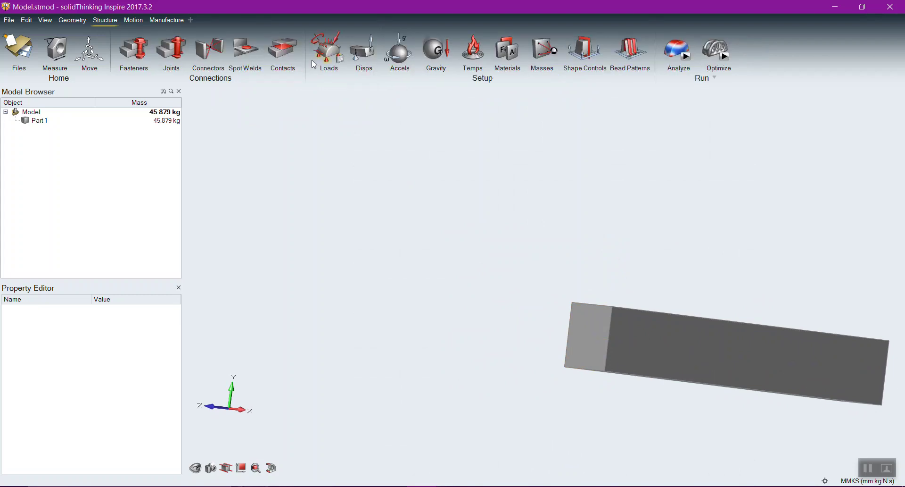
pyautogui.click(589, 335)
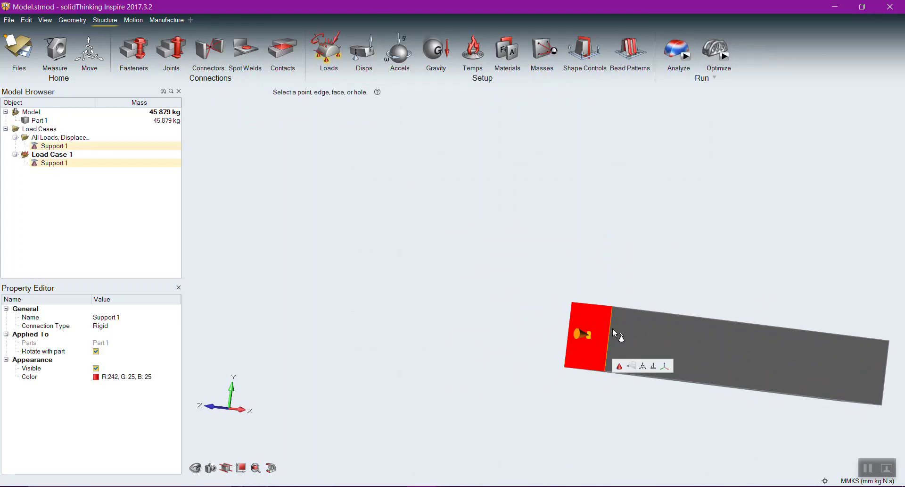
pyautogui.moveTo(763, 255); pyautogui.dragTo(521, 279, button='right')
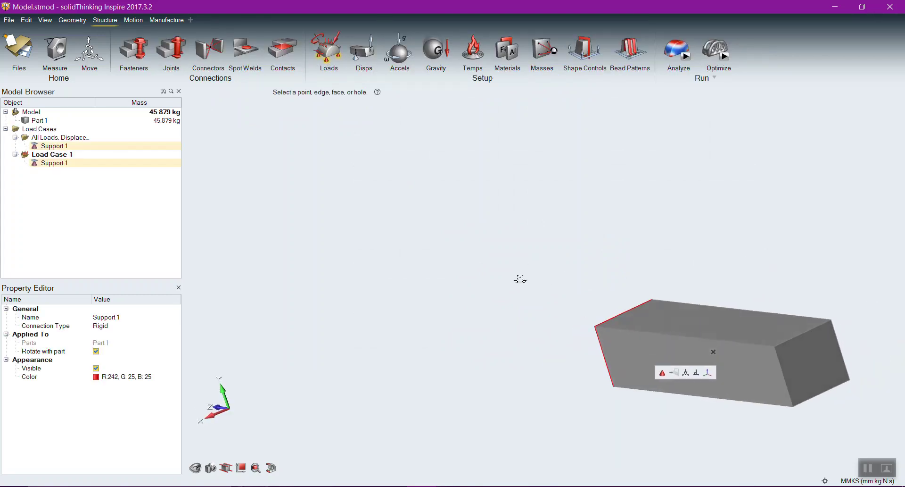
# Sketch a point at the centre of the bar's free end face
pyautogui.click(693, 215)
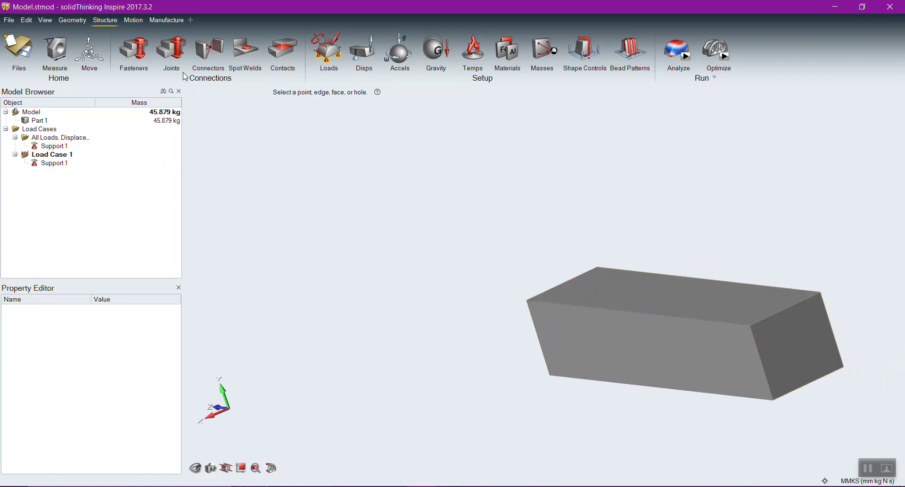
pyautogui.click(75, 20)
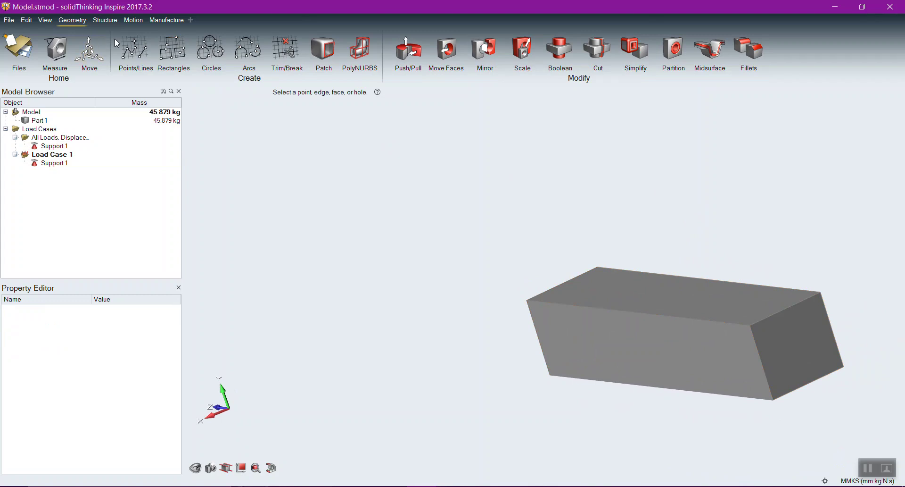
pyautogui.click(136, 45)
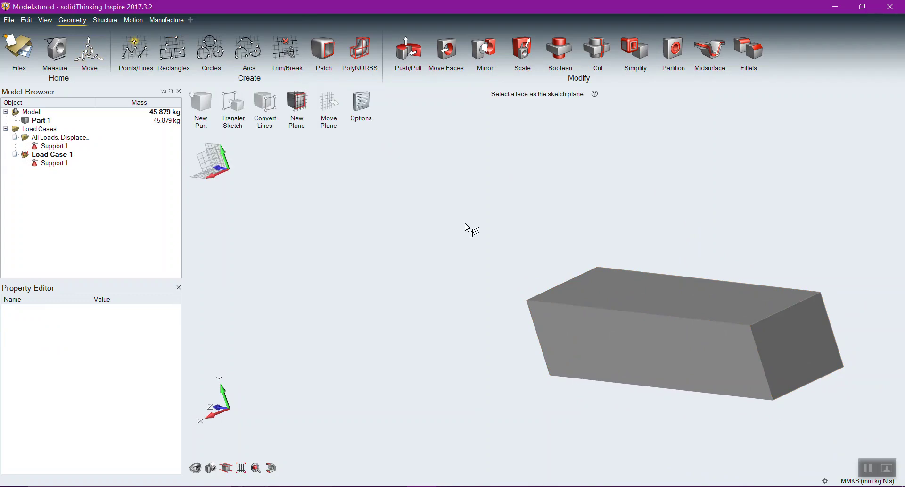
pyautogui.click(796, 350)
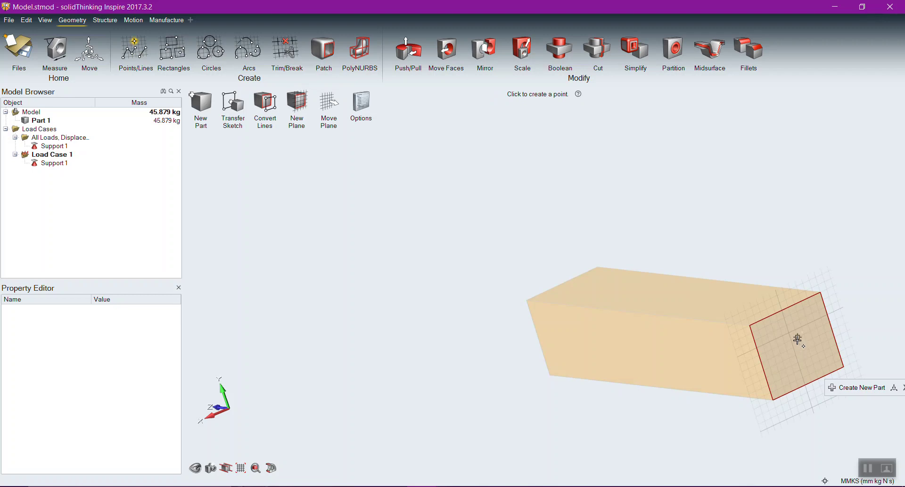
pyautogui.click(800, 345)
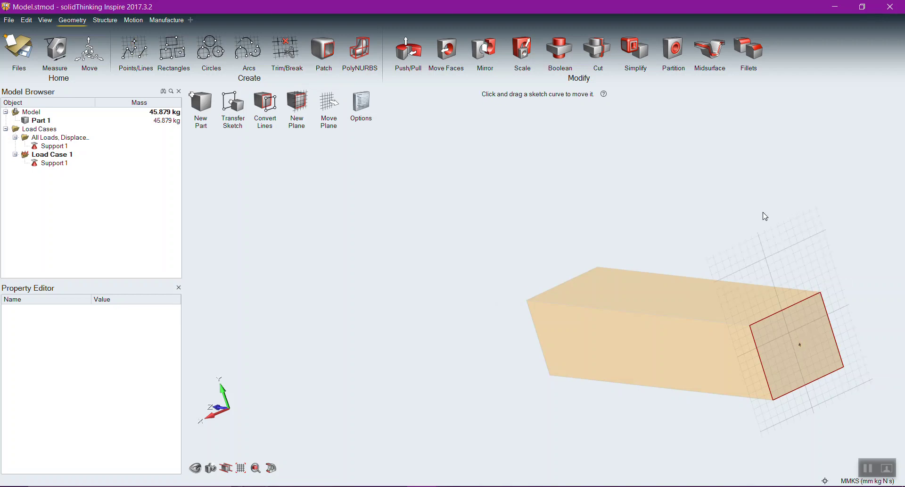
pyautogui.press('Escape')
pyautogui.press('p')
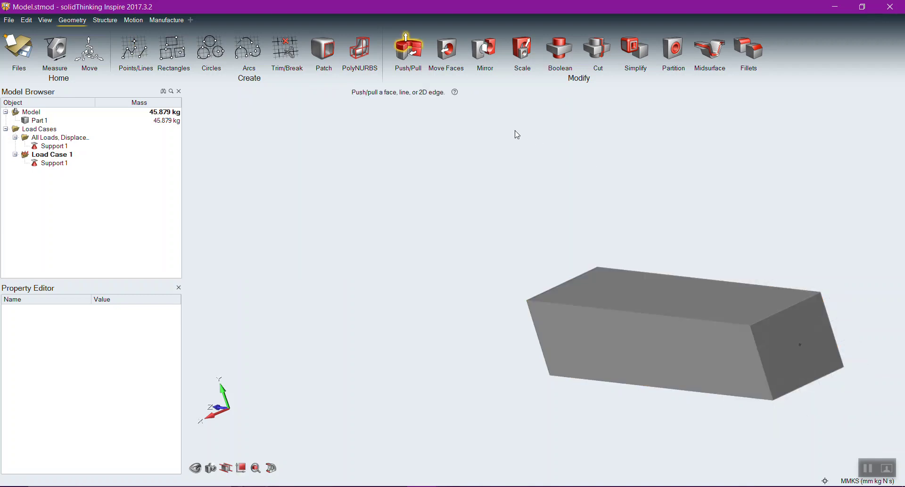
# Apply Force 1, a 10000 N load along negative Z, at the end-face point
pyautogui.click(105, 20)
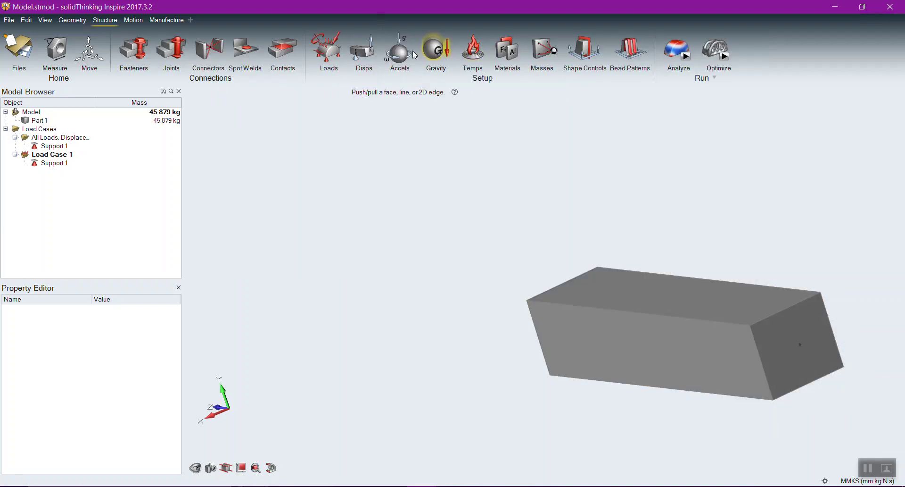
pyautogui.click(338, 42)
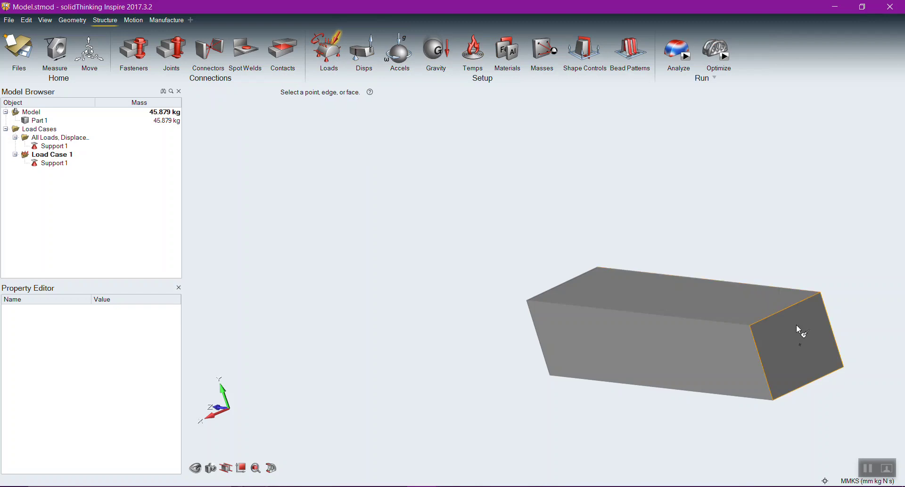
pyautogui.click(800, 344)
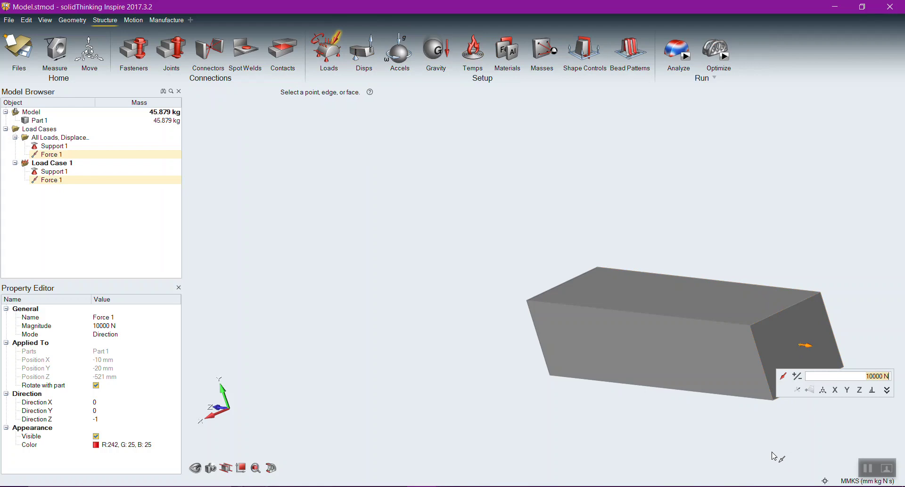
pyautogui.press('Escape')
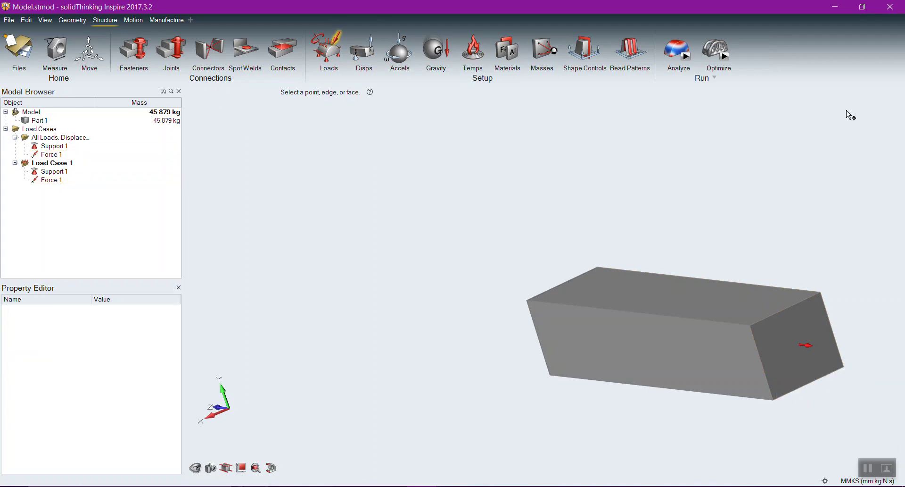
pyautogui.click(808, 343)
pyautogui.press('Escape')
pyautogui.moveTo(556, 251); pyautogui.dragTo(647, 264, button='right')
pyautogui.press('f')
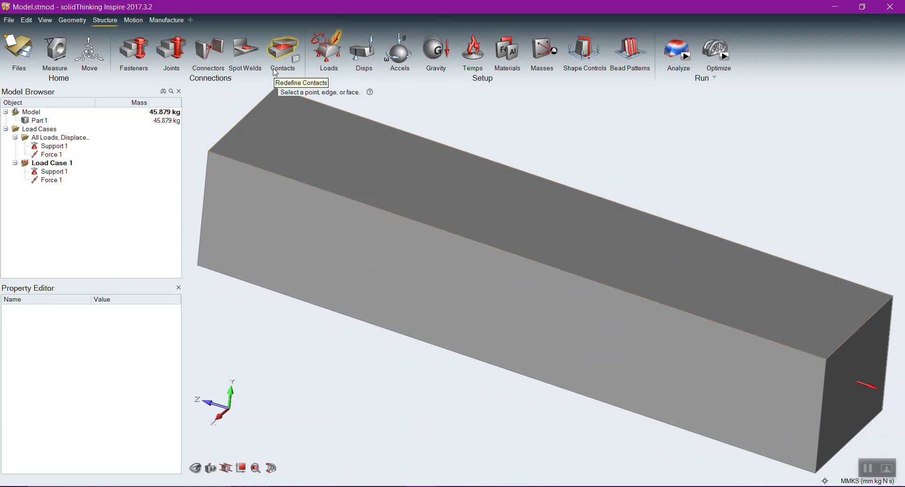
# Sketch a 40 × 30 mm rectangle on the bar's top face near its free end
pyautogui.click(72, 20)
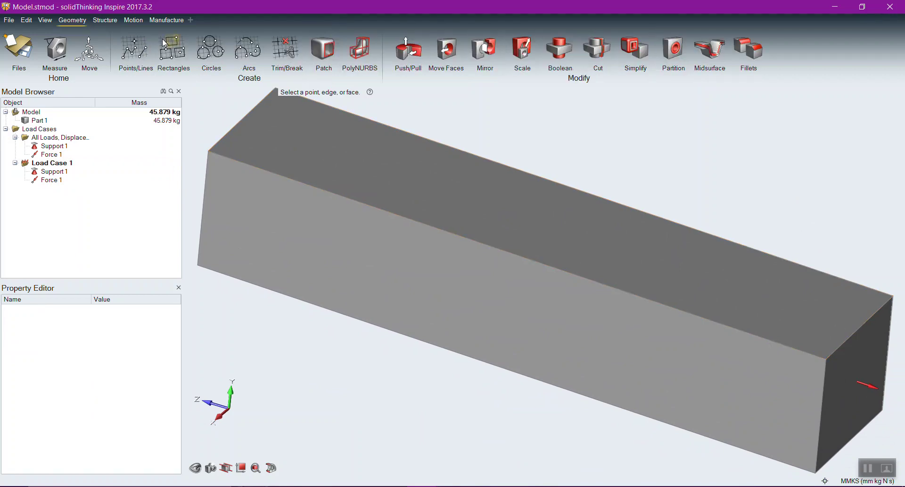
pyautogui.click(166, 45)
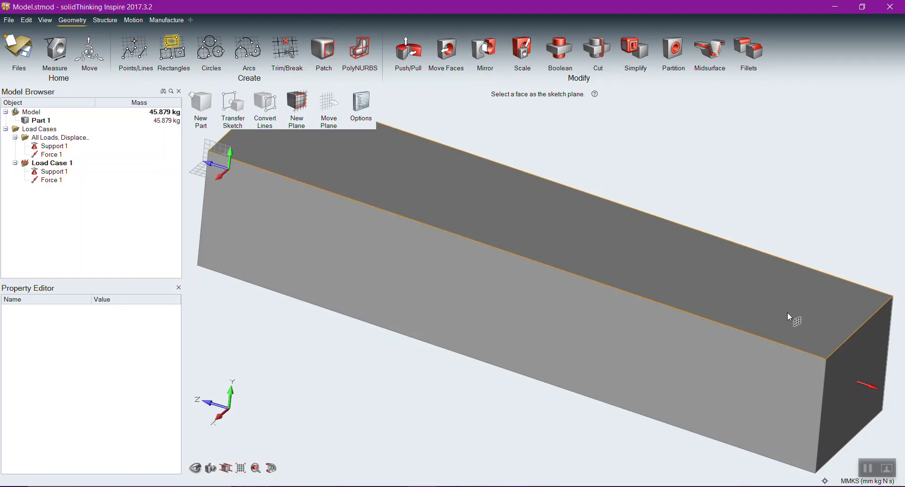
pyautogui.click(806, 312)
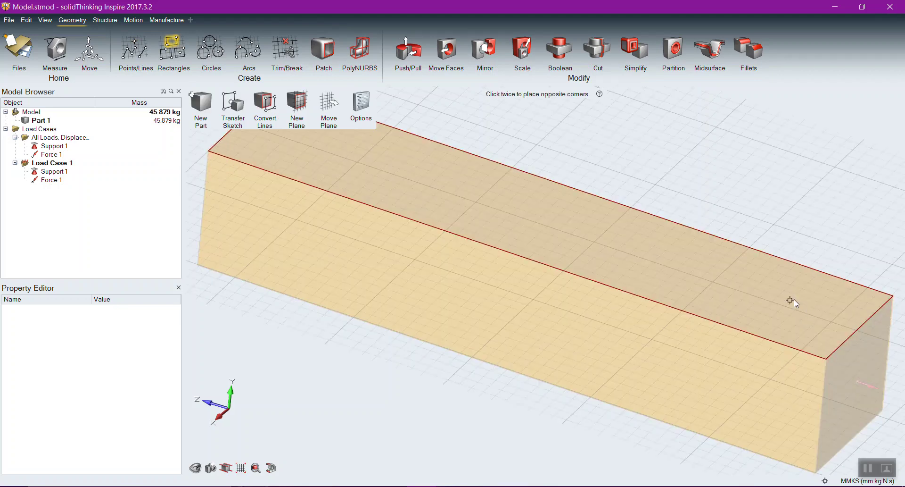
pyautogui.click(826, 327)
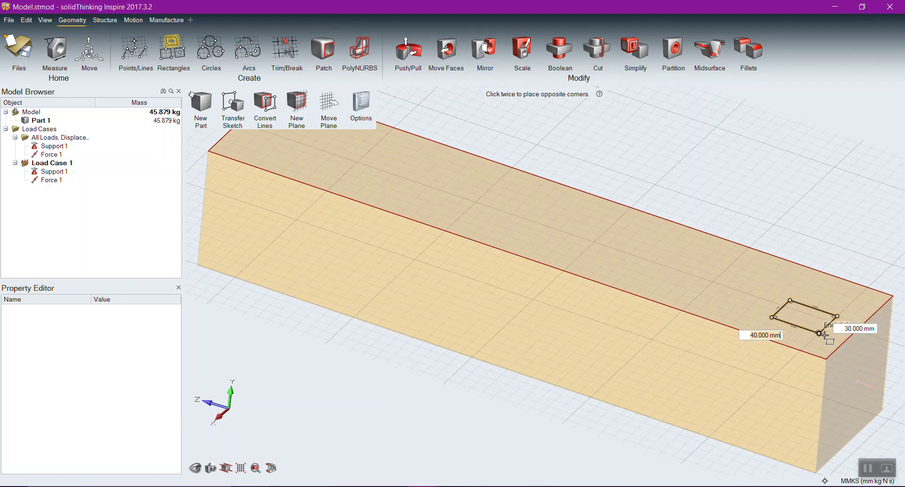
pyautogui.press('Escape')
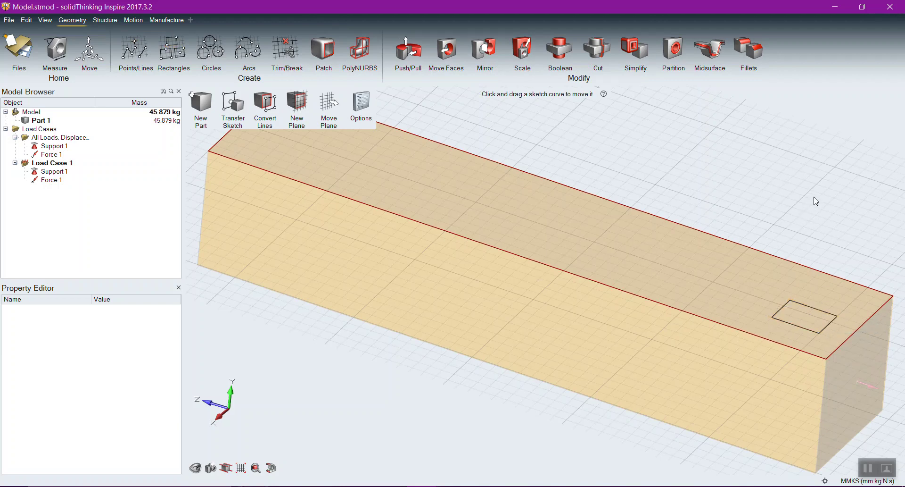
pyautogui.press('p')
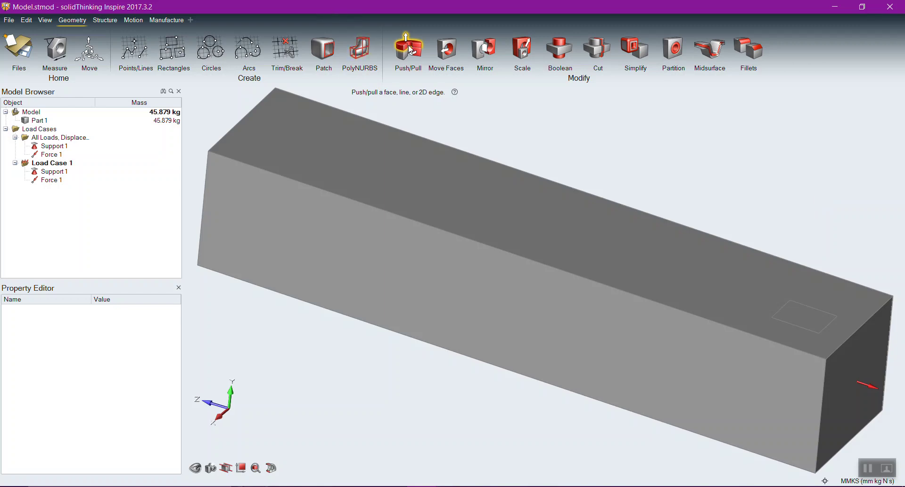
# Apply Force 4, a 10000 N load along negative Y, to the rectangular patch
pyautogui.click(103, 21)
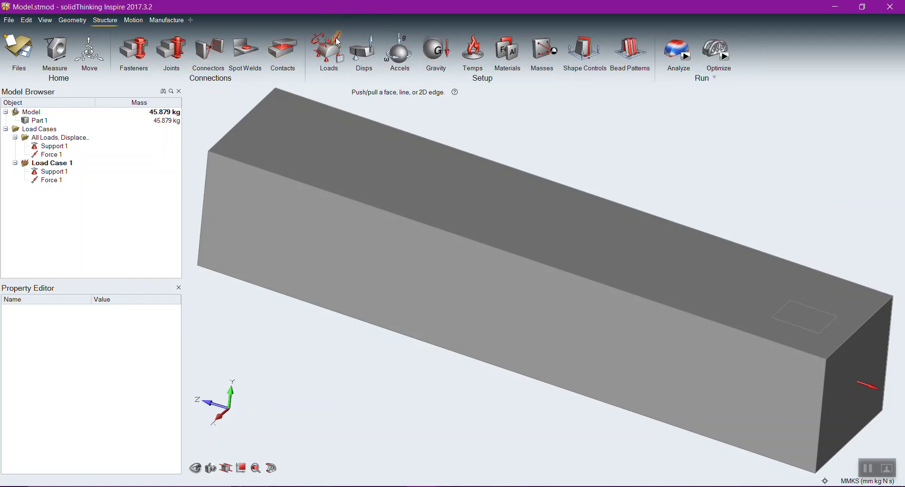
pyautogui.click(806, 322)
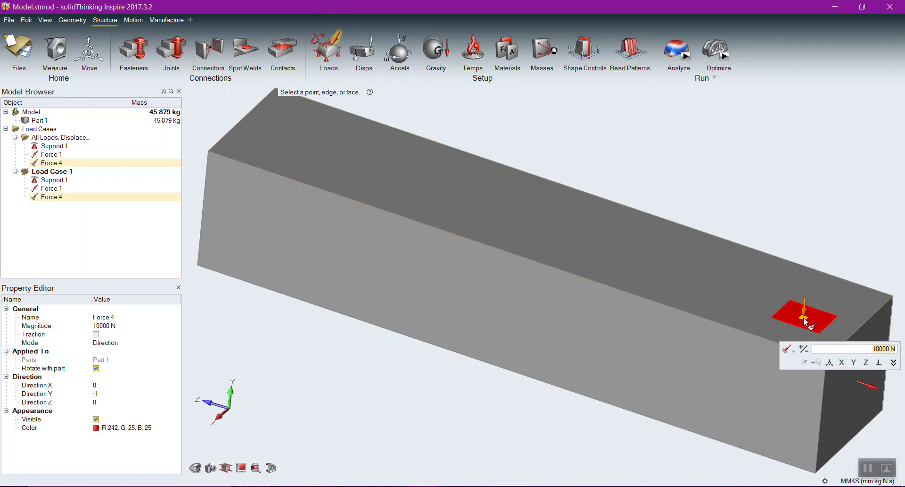
pyautogui.press('Escape')
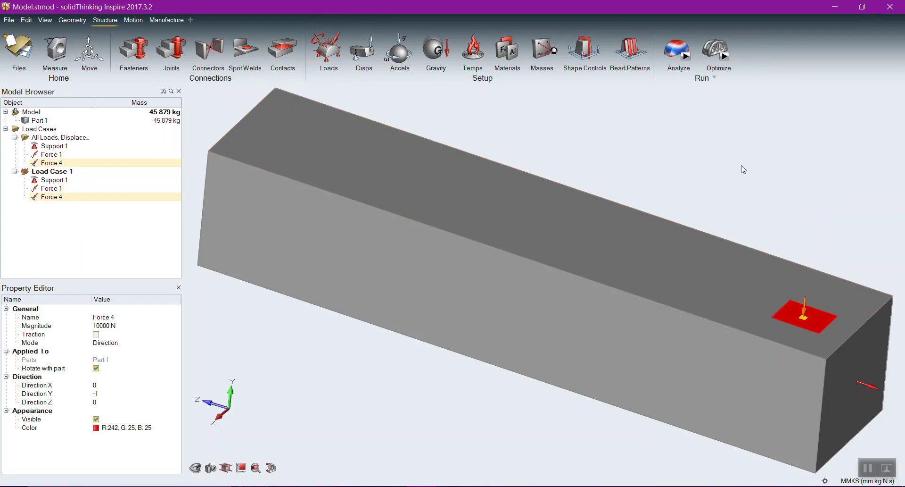
pyautogui.rightClick(739, 161)
pyautogui.click(659, 195)
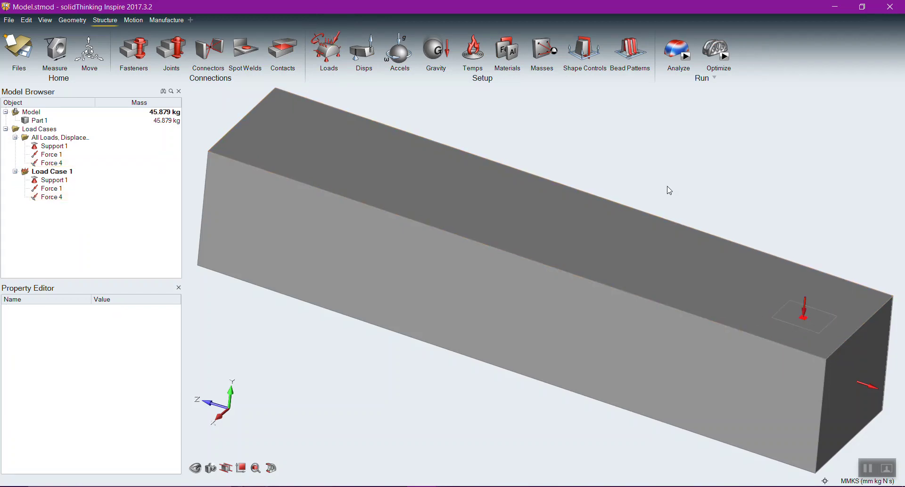
# Sketch three lines across the bar's top face, 110 mm apart, from back edge to front edge, then exit sketch mode
pyautogui.click(77, 21)
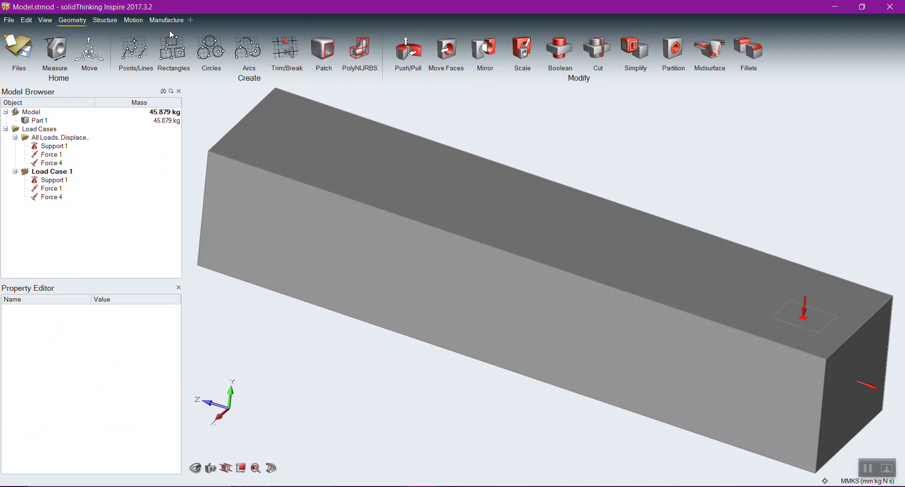
pyautogui.click(147, 51)
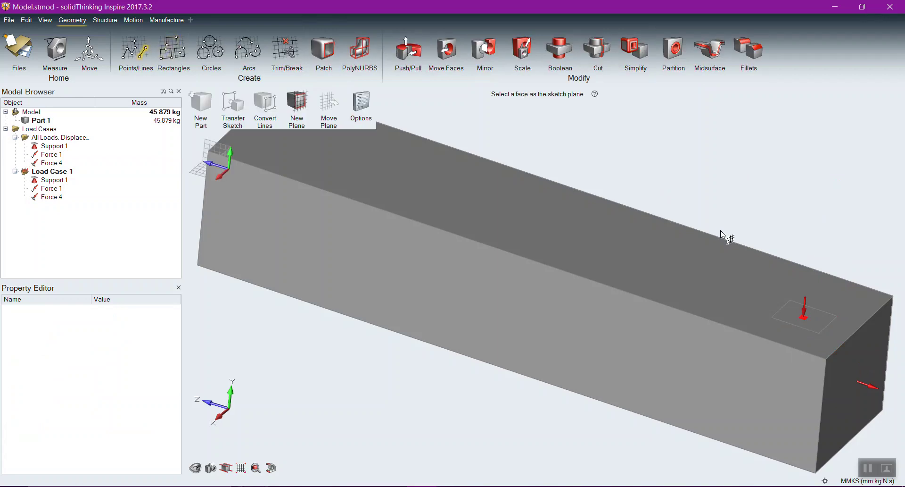
pyautogui.click(720, 272)
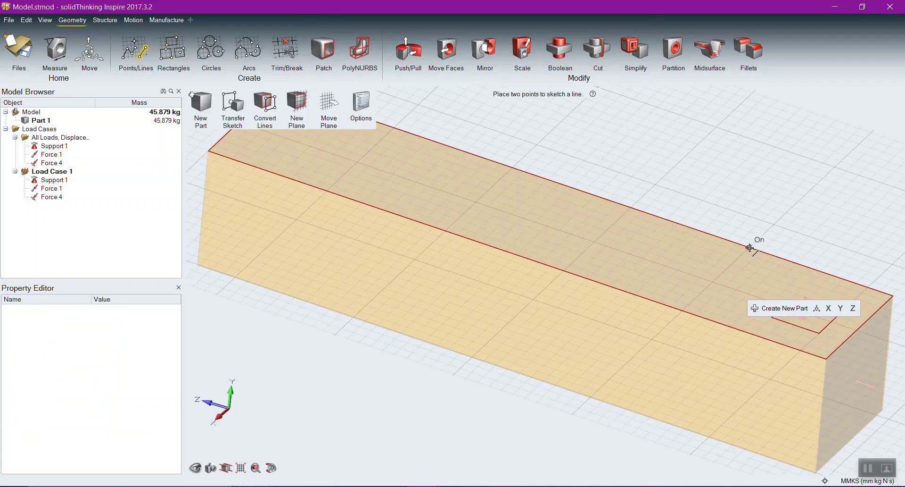
pyautogui.click(748, 247)
pyautogui.click(683, 310)
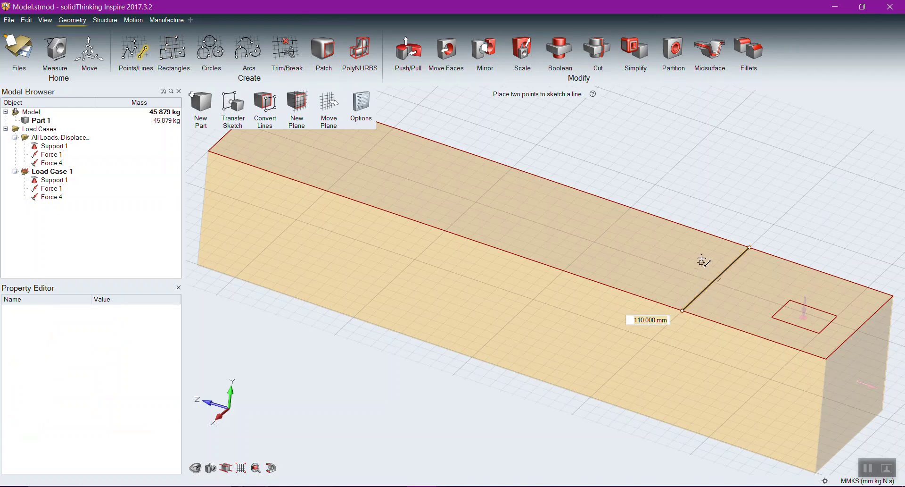
pyautogui.click(715, 236)
pyautogui.click(647, 299)
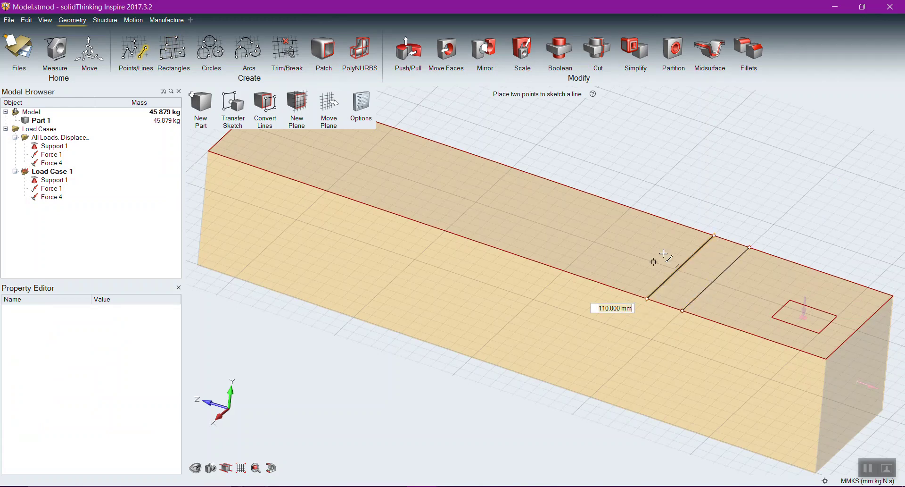
pyautogui.click(667, 219)
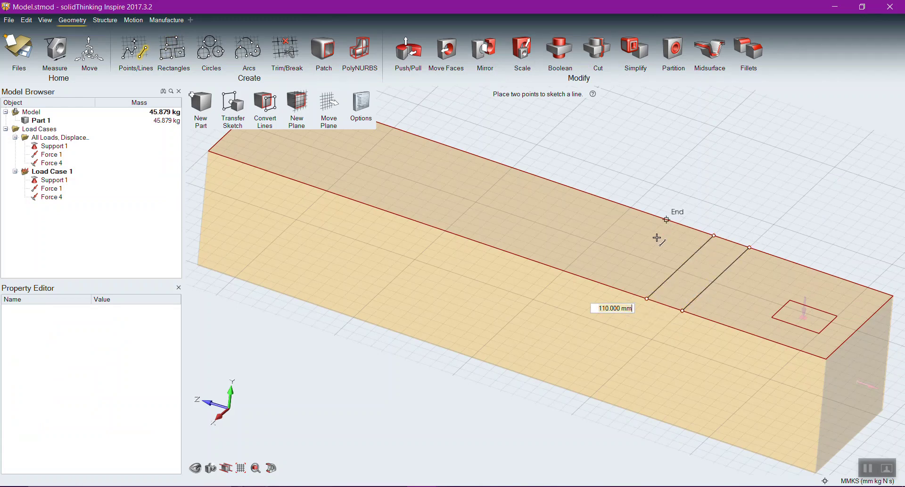
pyautogui.click(599, 282)
pyautogui.press('Escape')
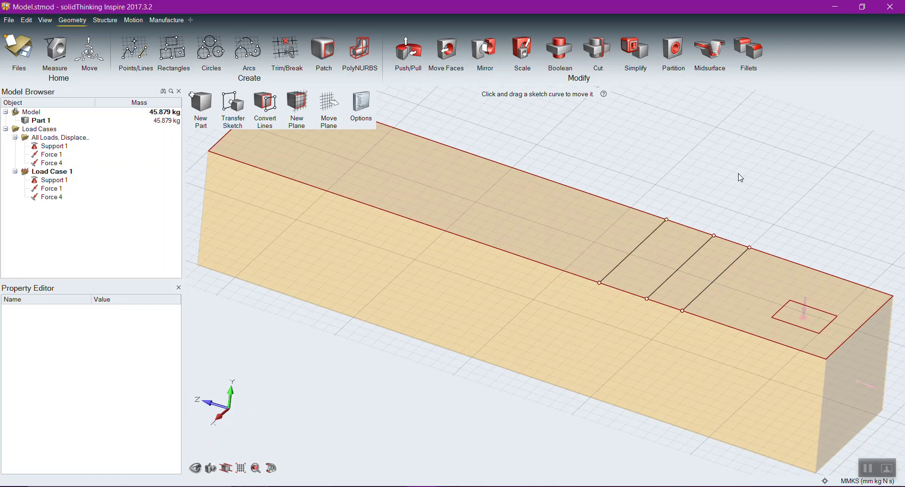
pyautogui.press('Escape')
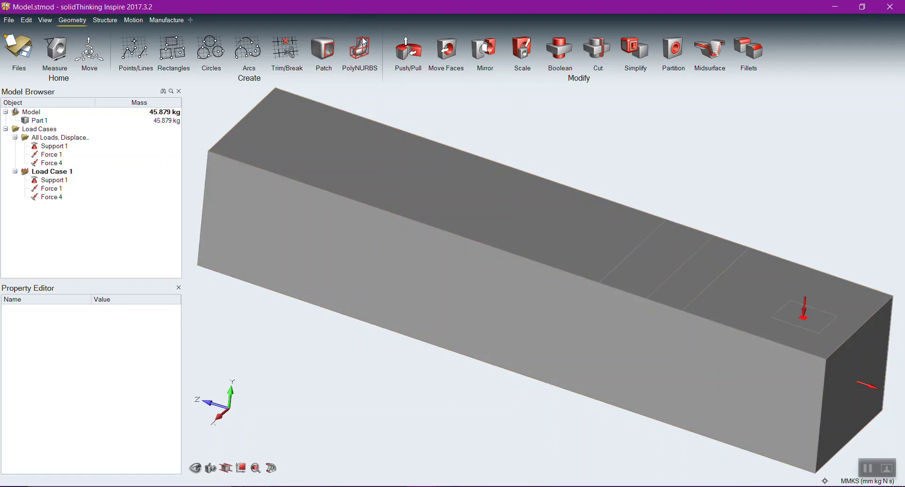
# Apply pressure loads to the three top-face zones beside the force patch
pyautogui.click(104, 20)
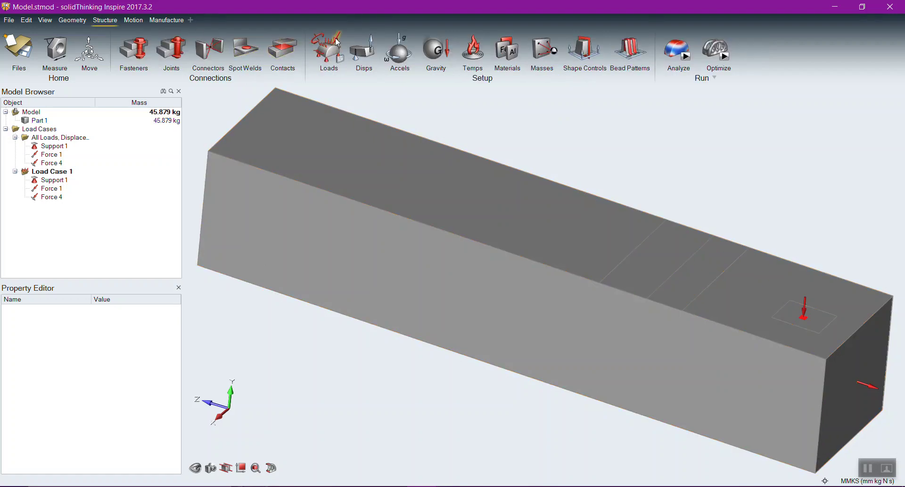
pyautogui.click(327, 51)
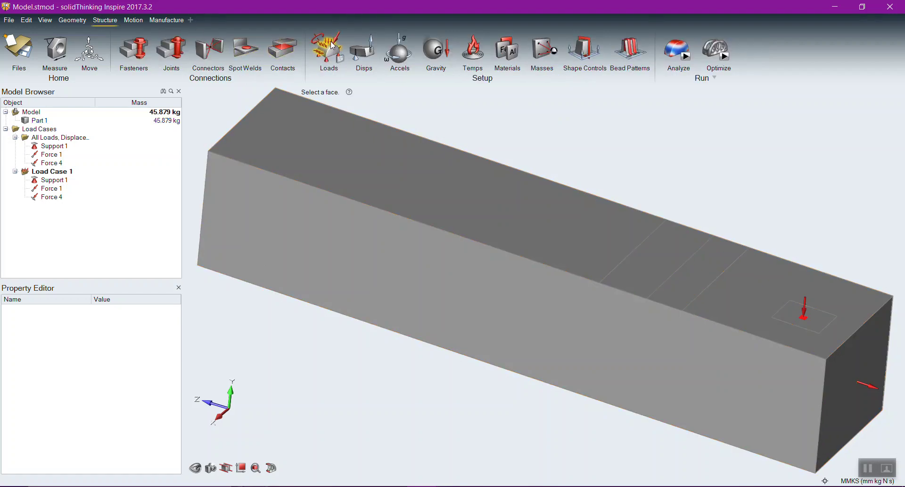
pyautogui.click(699, 276)
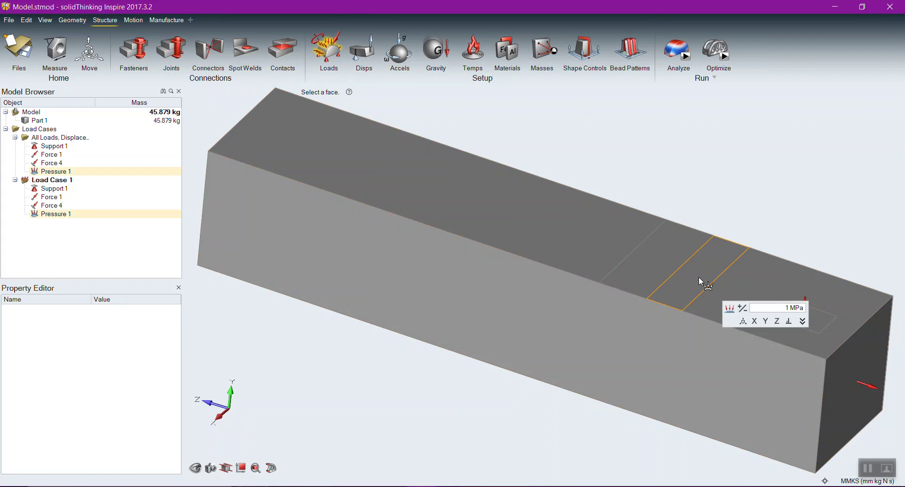
pyautogui.click(670, 248)
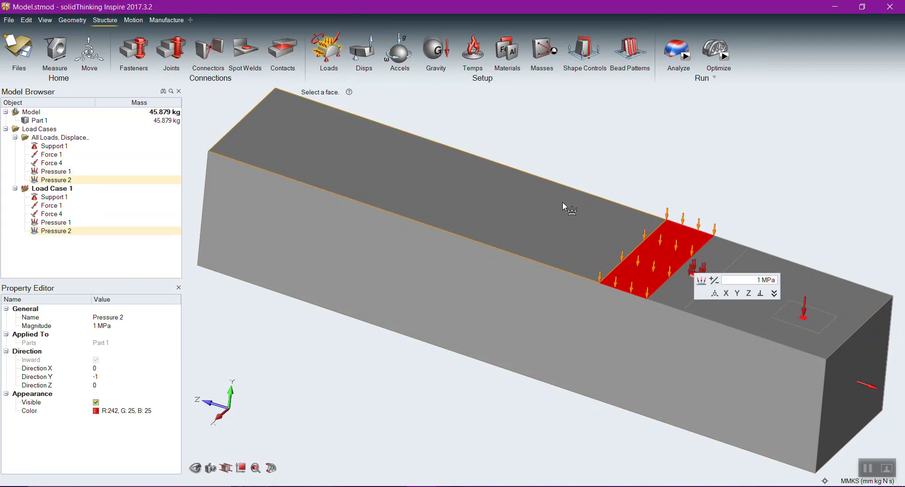
pyautogui.click(563, 204)
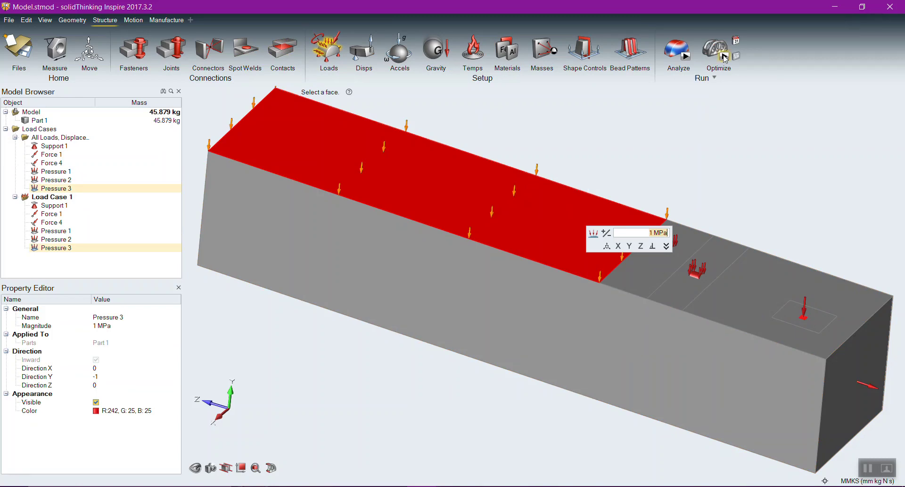
pyautogui.click(731, 196)
# Set Pressures 1, 2 and 3 to 3, 5 and 7 MPa
pyautogui.click(702, 275)
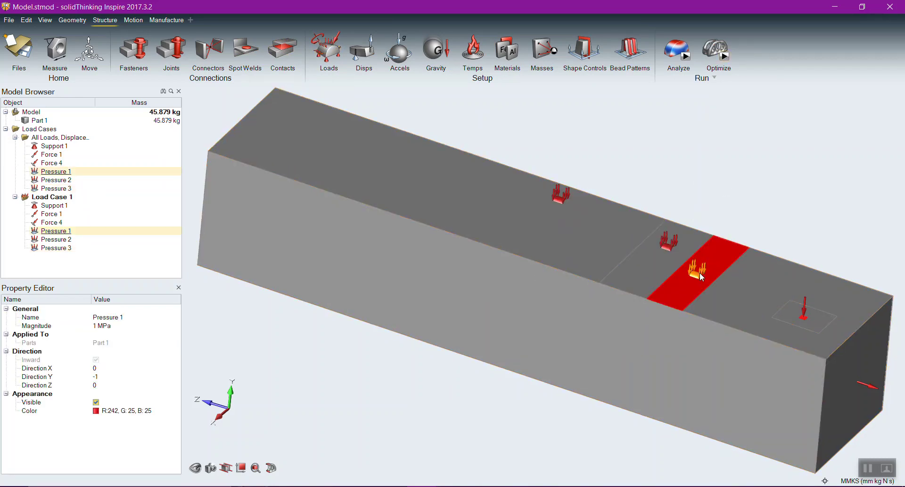
pyautogui.doubleClick(700, 270)
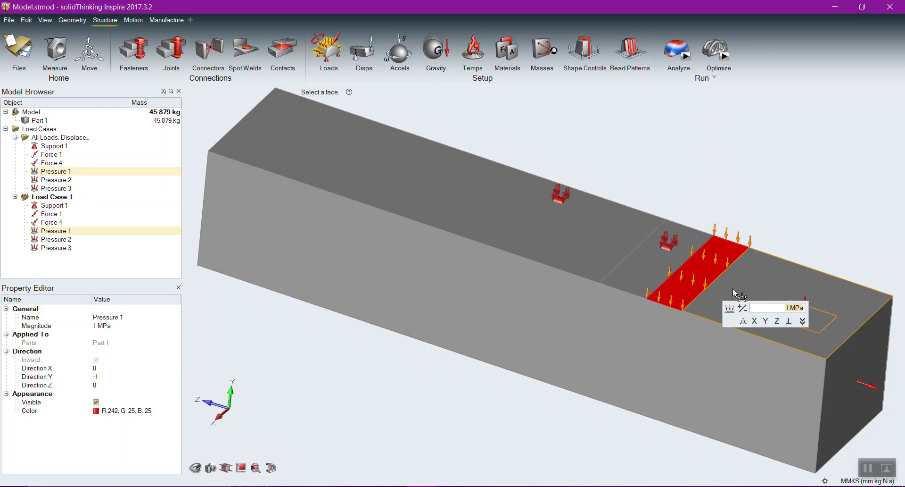
pyautogui.write('3')
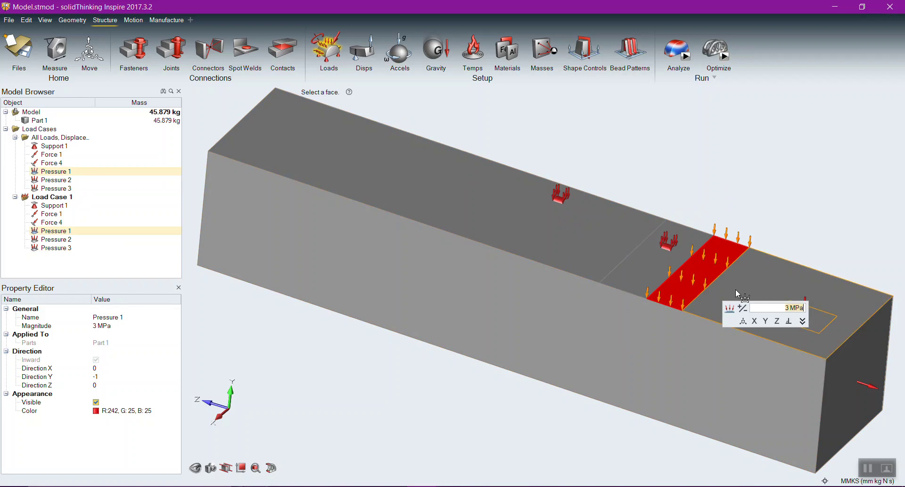
pyautogui.click(667, 244)
pyautogui.write('5 MPa')
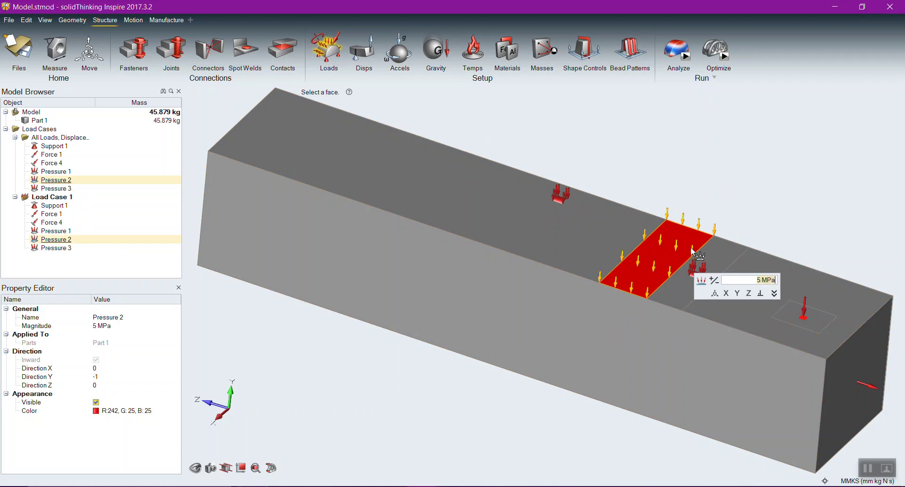
pyautogui.click(561, 197)
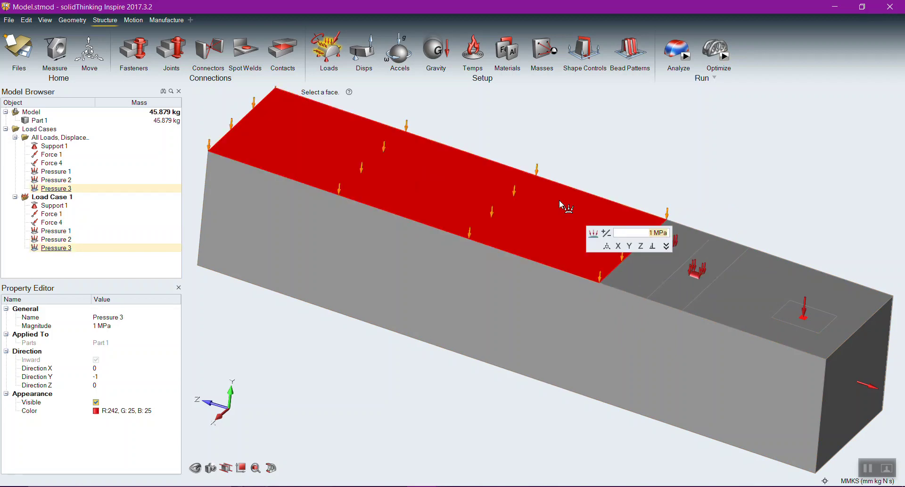
pyautogui.write('7')
pyautogui.click(720, 152)
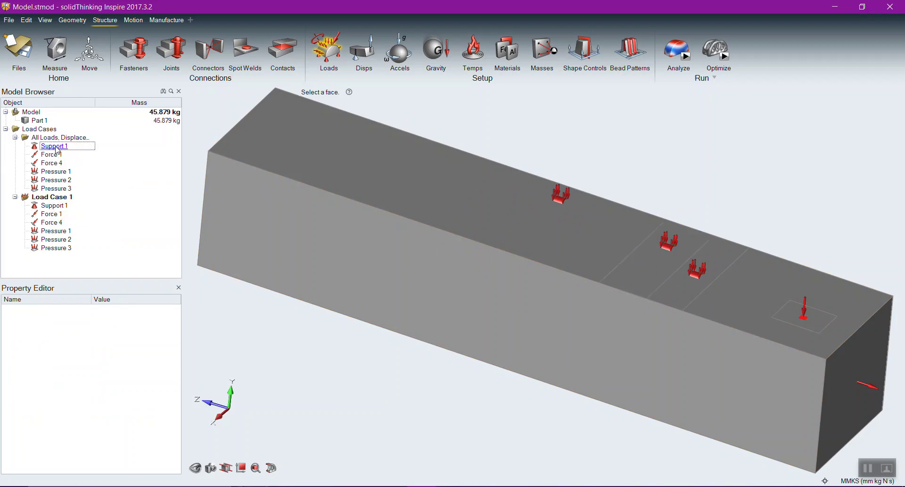
# Delete Pressure 1–3, leaving only Support 1, Force 1 and Force 4
pyautogui.click(57, 188)
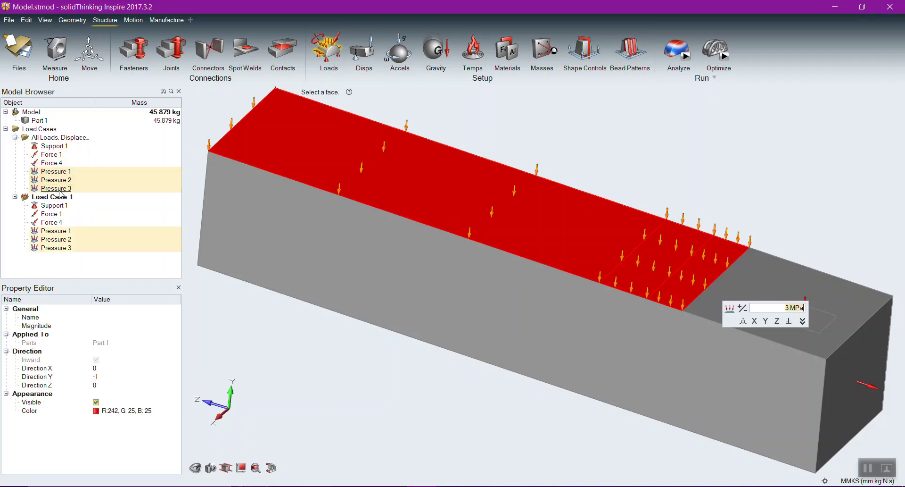
pyautogui.press('Delete')
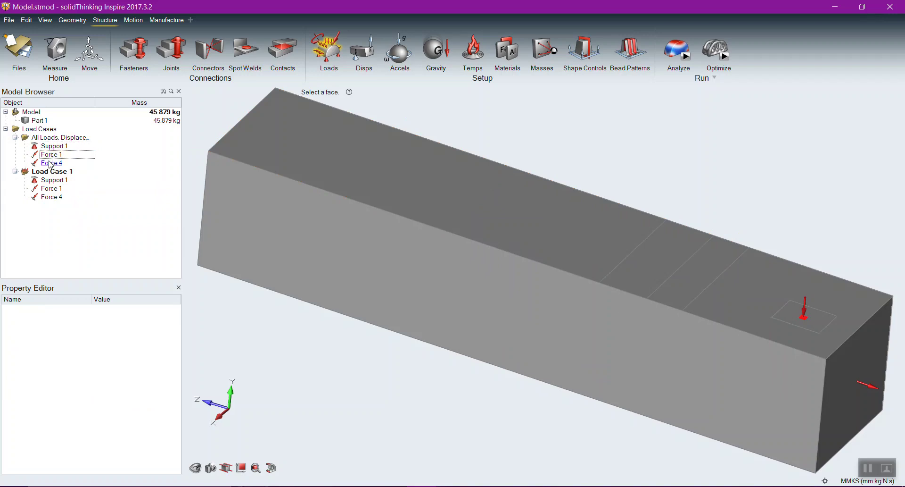
pyautogui.rightClick(49, 162)
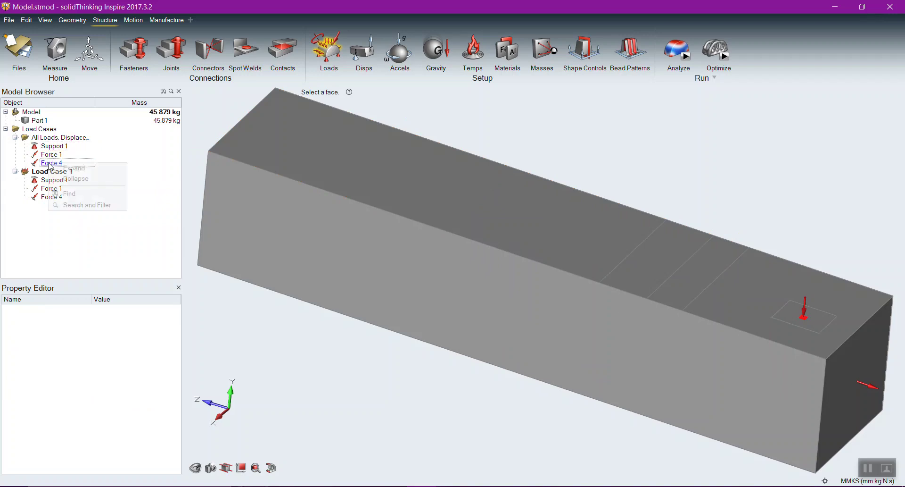
pyautogui.click(75, 246)
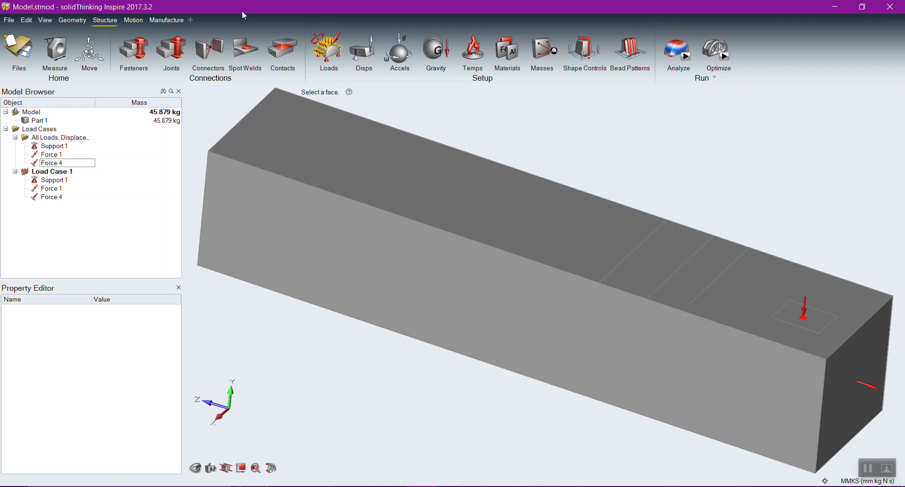
# Start a new model without saving and draw a 90 × 80 mm rectangle
pyautogui.click(19, 49)
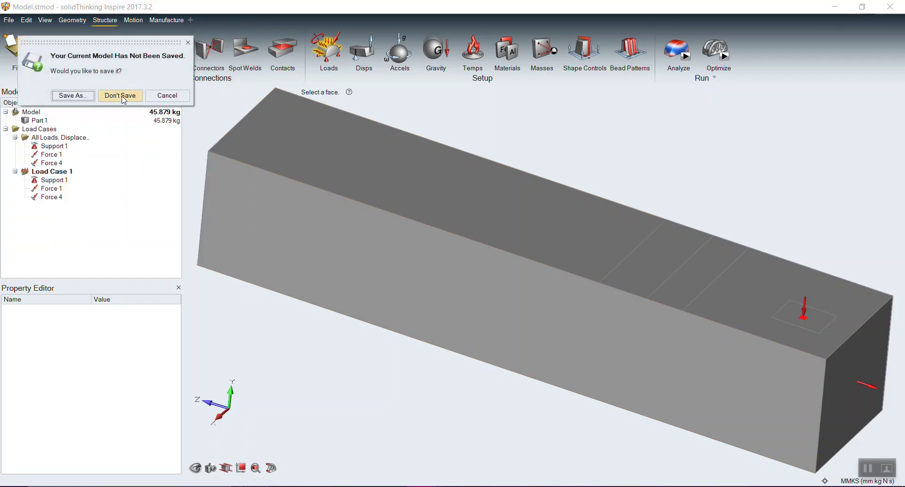
pyautogui.click(122, 93)
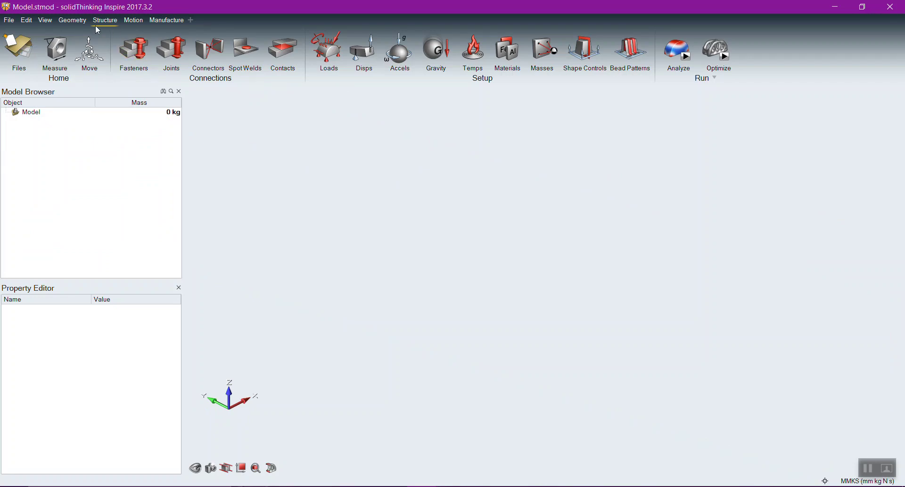
pyautogui.click(79, 21)
pyautogui.click(173, 52)
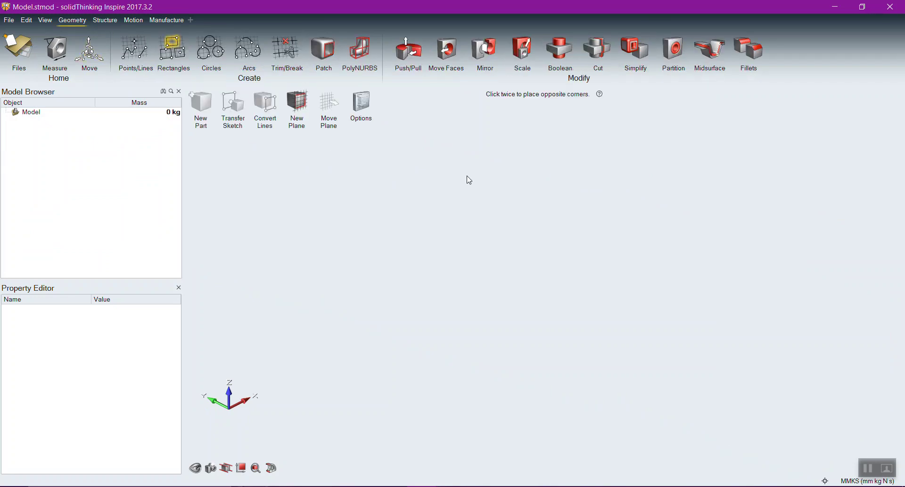
pyautogui.click(465, 253)
pyautogui.click(464, 199)
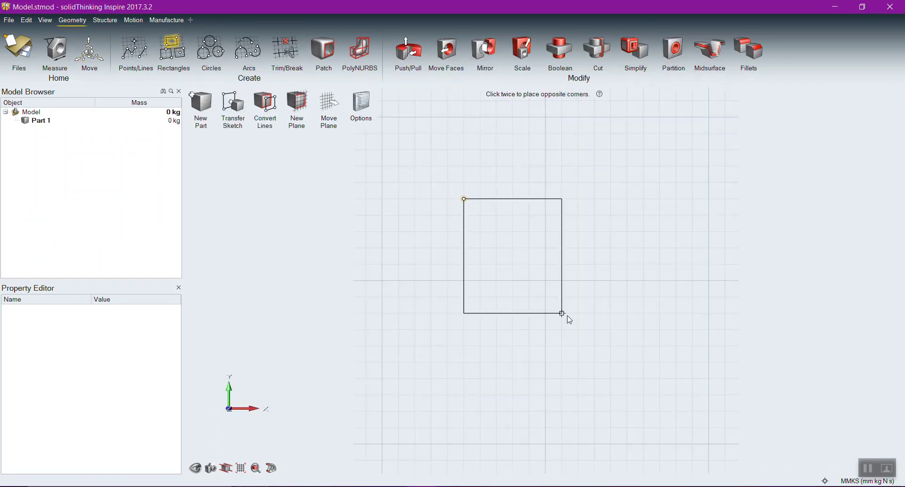
pyautogui.click(615, 336)
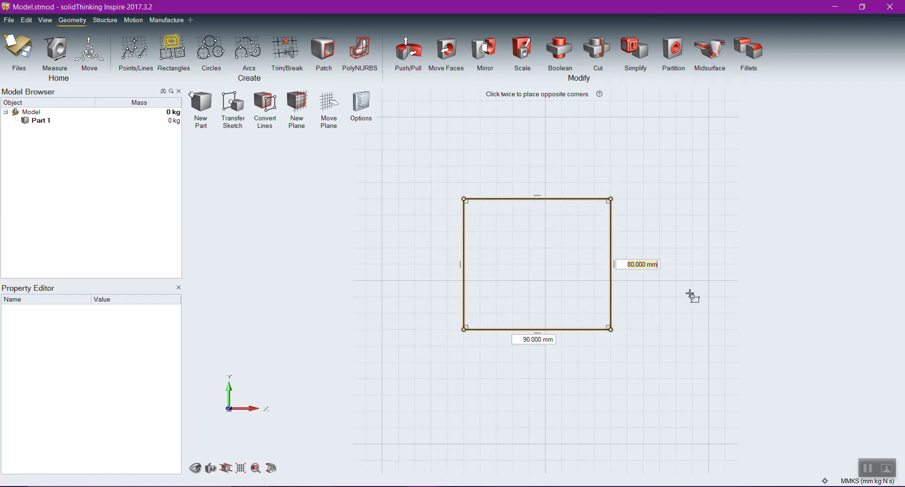
pyautogui.press('Escape')
pyautogui.press('Escape')
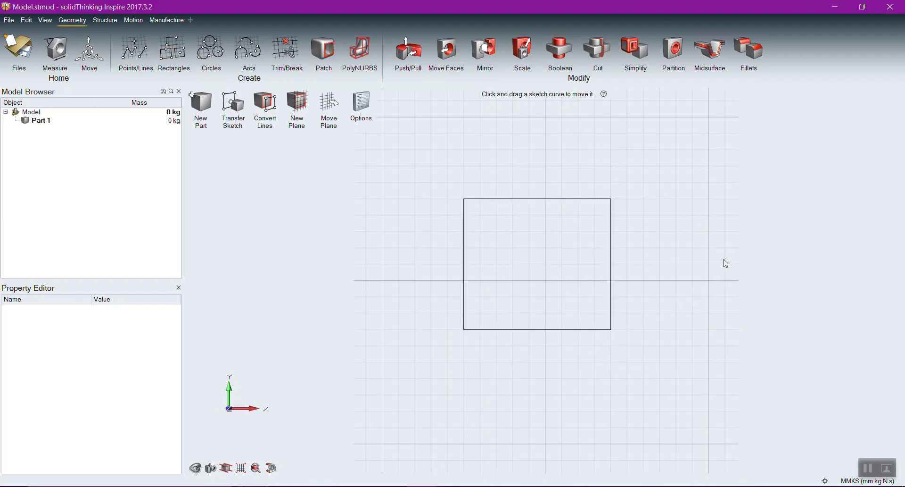
# Push/Pull the rectangle 110 mm into a 6.336 kg block, Part 1
pyautogui.press('p')
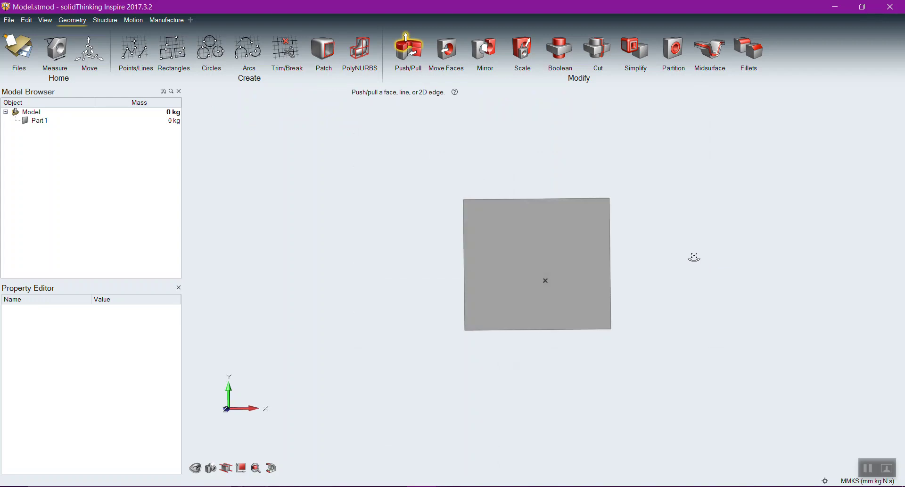
pyautogui.moveTo(608, 273); pyautogui.dragTo(582, 267)
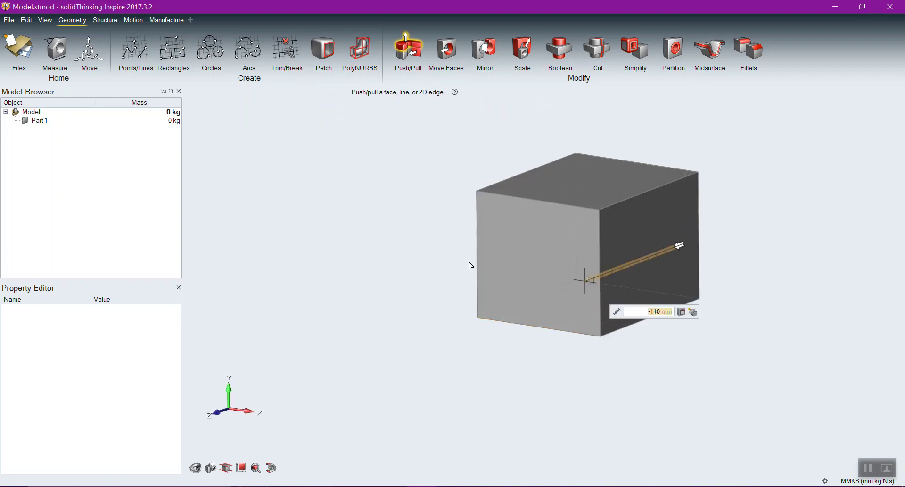
pyautogui.press('Escape')
pyautogui.click(172, 46)
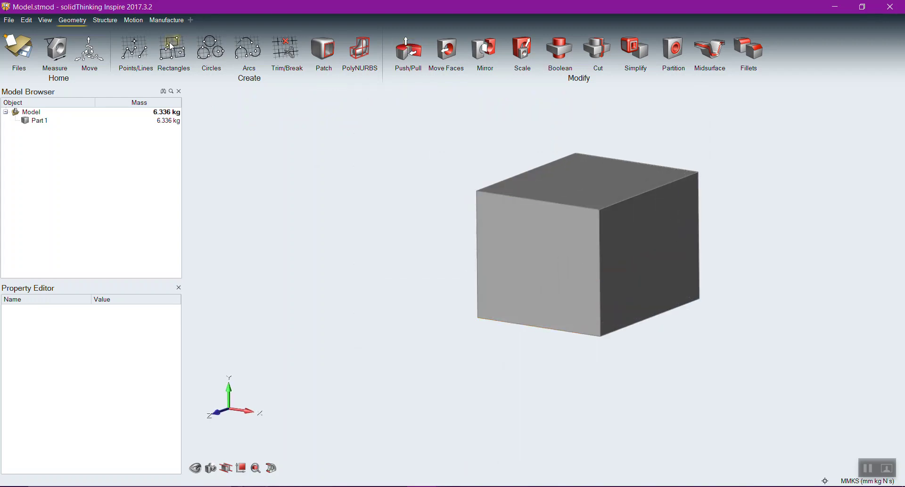
# Sketch a new-part rectangle on the box's front face, starting at the edge midpoint
pyautogui.click(567, 290)
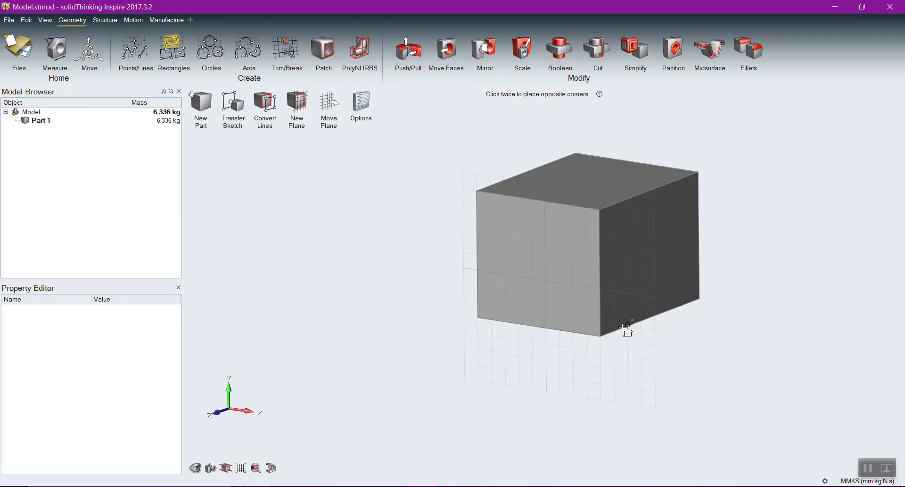
pyautogui.click(600, 273)
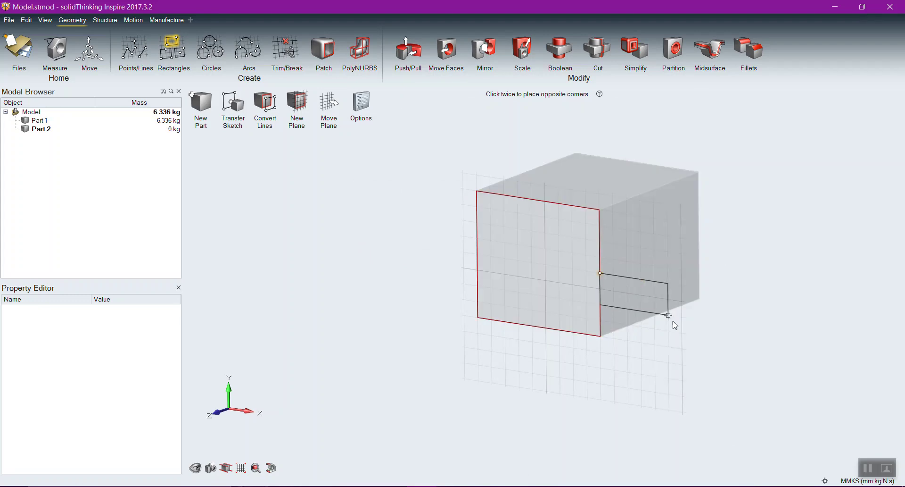
pyautogui.click(683, 348)
pyautogui.rightClick(747, 261)
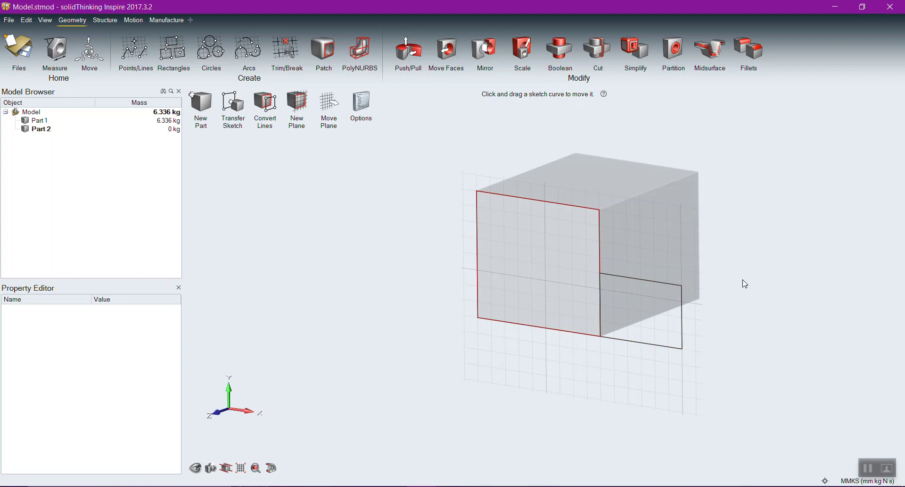
pyautogui.rightClick(714, 345)
# Pull the rectangle out 110 mm into a lower 2.112 kg block, Part 2
pyautogui.press('p')
pyautogui.moveTo(659, 329)
pyautogui.mouseDown()
pyautogui.moveTo(706, 306)
pyautogui.moveTo(702, 294)
pyautogui.mouseUp()
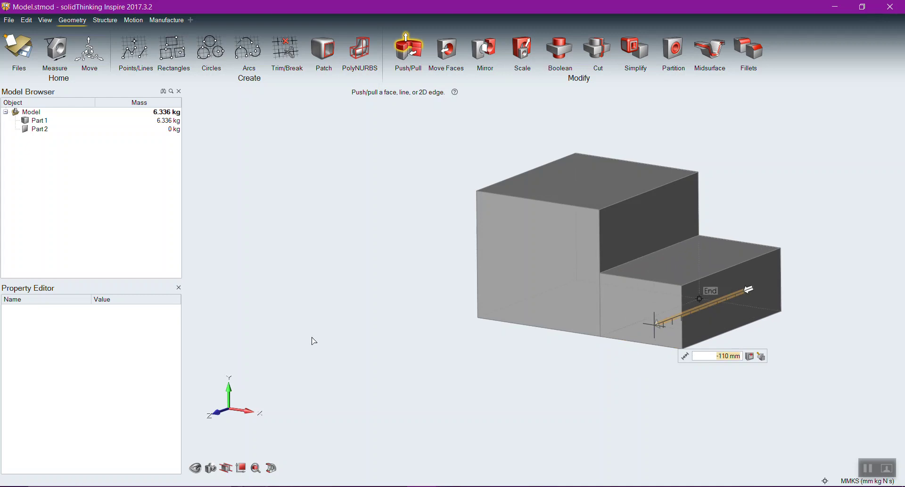
pyautogui.press('Escape')
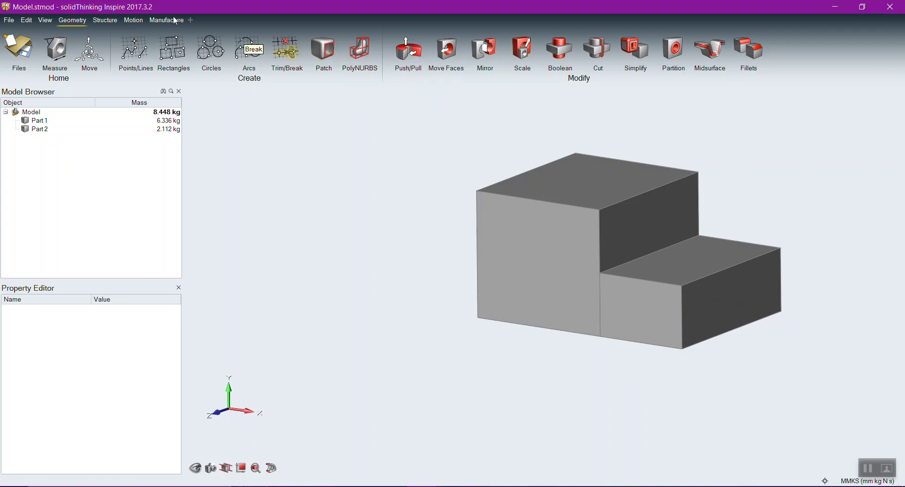
pyautogui.click(112, 19)
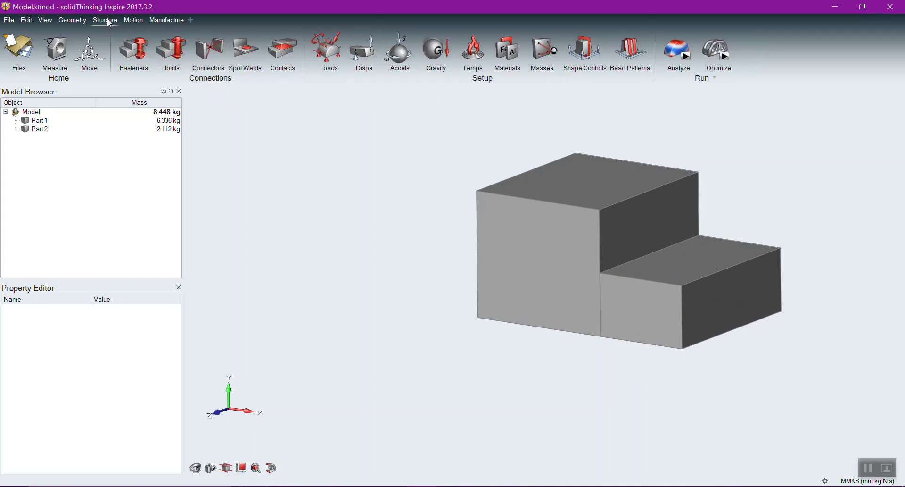
# Verify Part 2 joins Part 1 with a single bonded contact, then return to Geometry
pyautogui.click(290, 52)
pyautogui.click(639, 291)
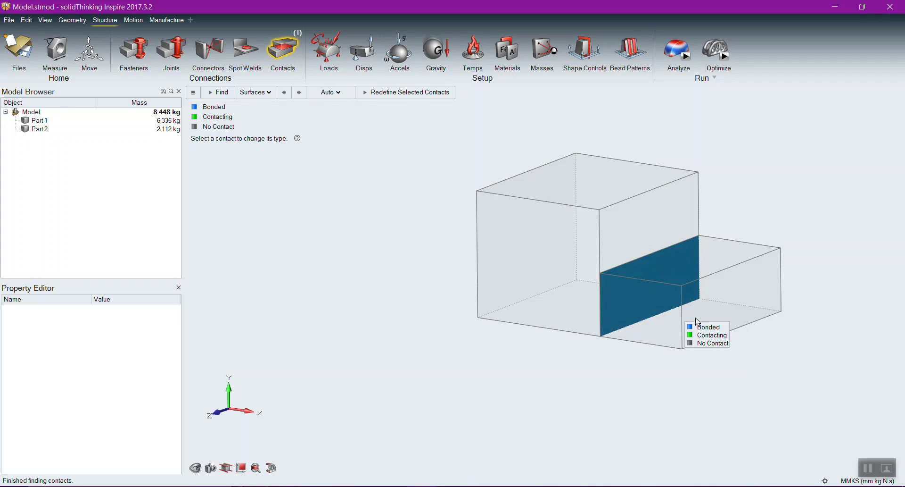
pyautogui.rightClick(516, 374)
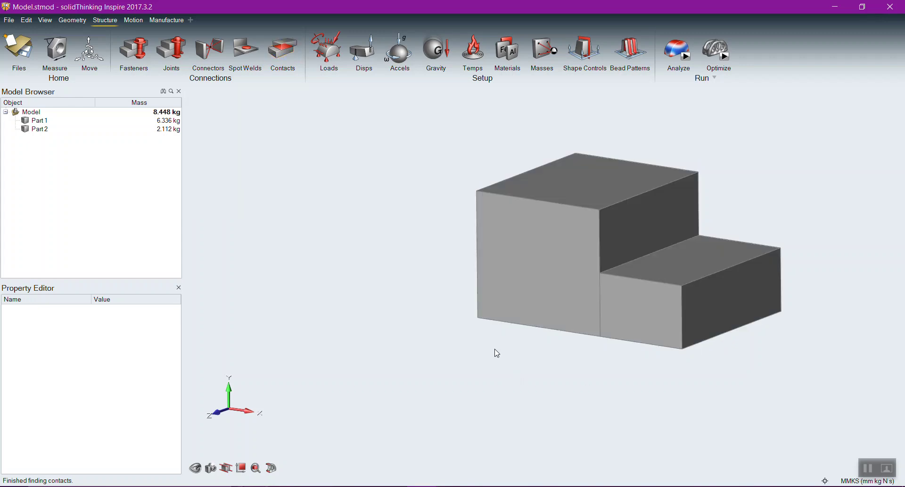
pyautogui.moveTo(438, 347); pyautogui.dragTo(464, 338, button='right')
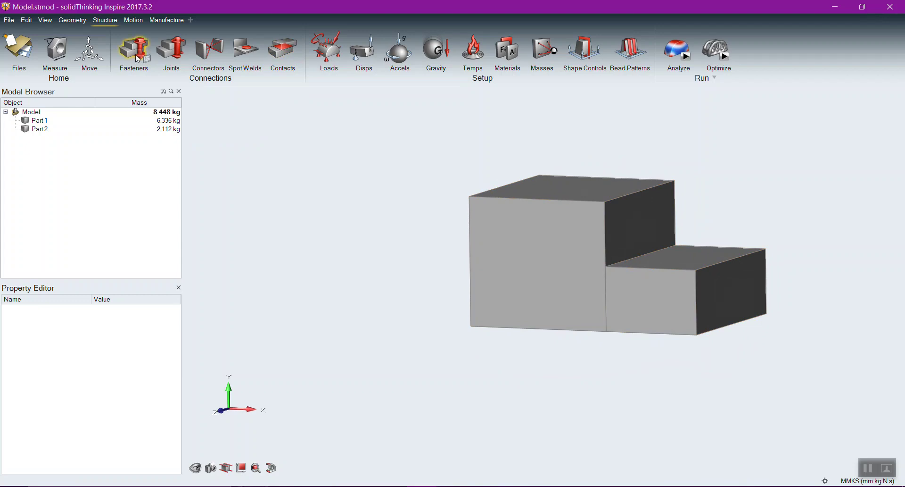
pyautogui.click(74, 20)
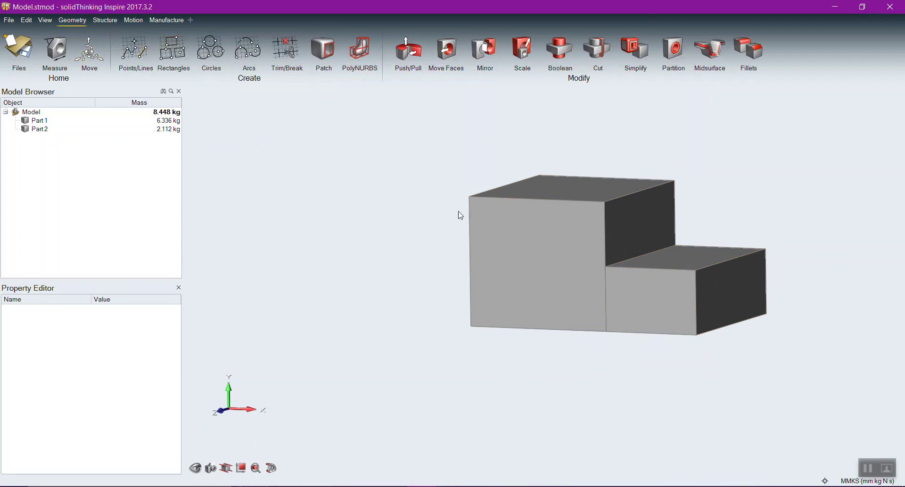
# Sketch a triangle on Part 1's front face from the edge midpoint at the step's corner
pyautogui.click(134, 52)
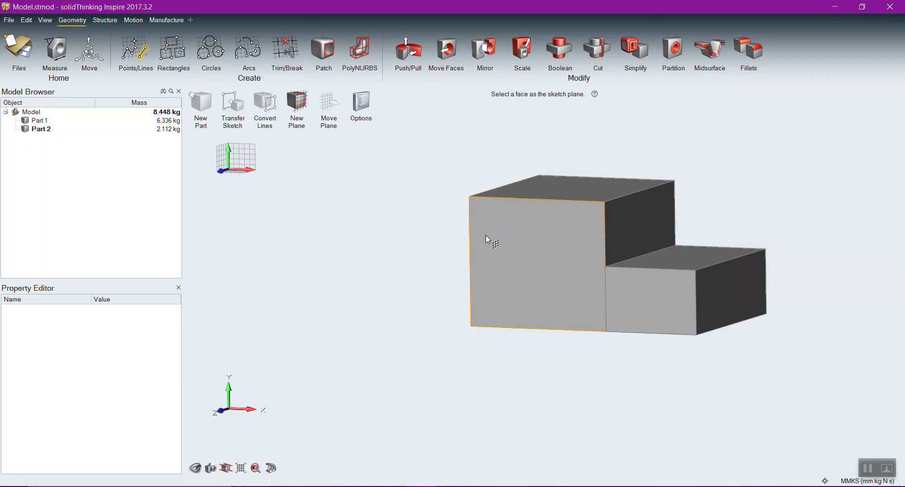
pyautogui.click(540, 258)
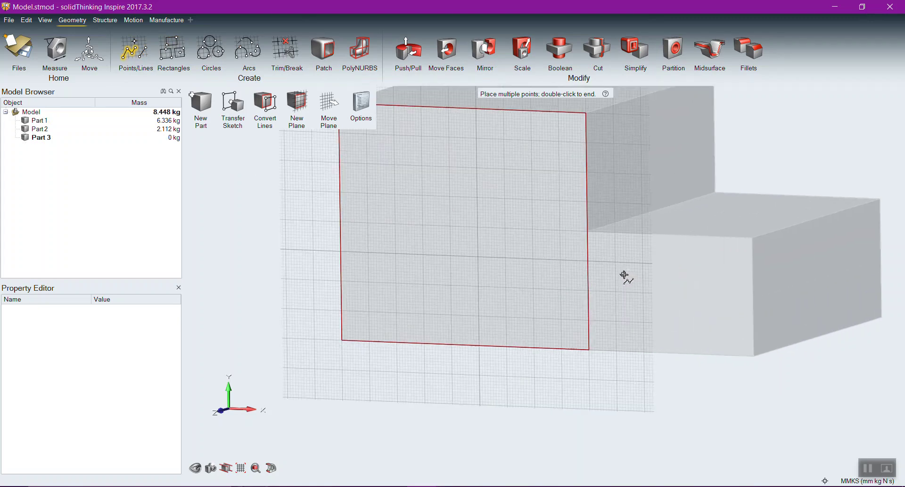
pyautogui.click(583, 225)
pyautogui.click(613, 226)
pyautogui.click(583, 191)
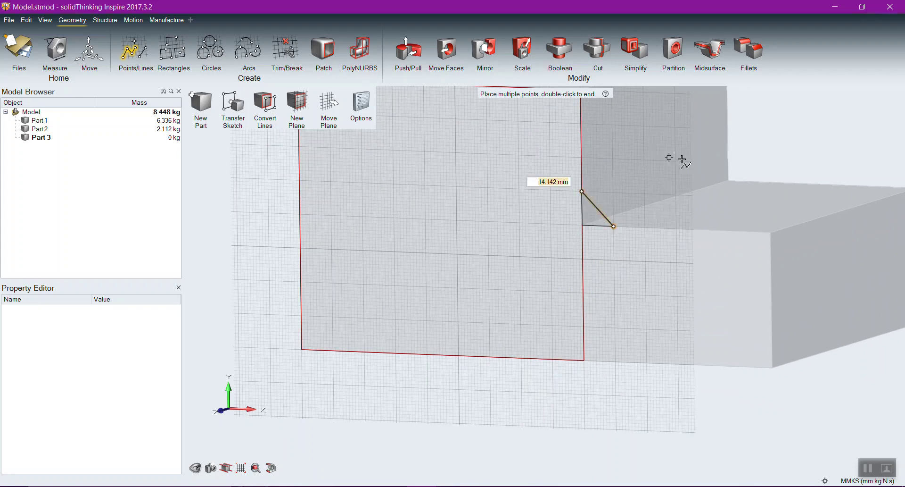
pyautogui.press('Escape')
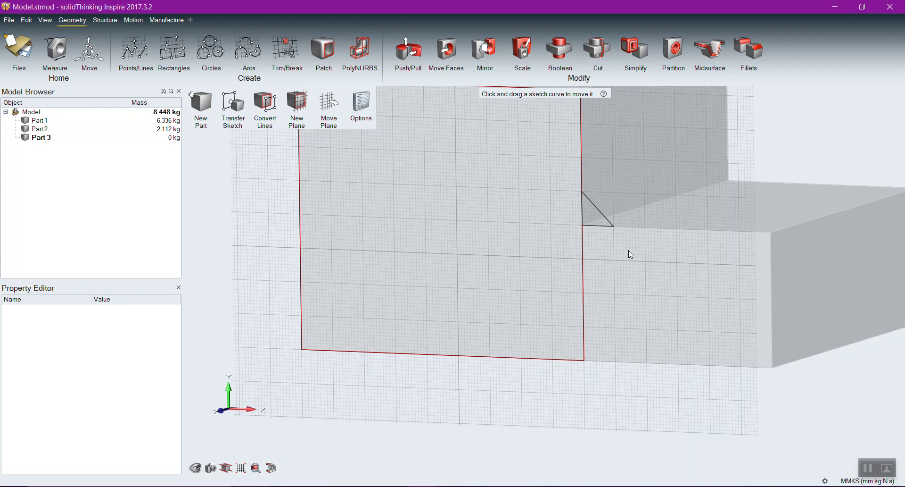
# Push/Pull the triangle -110 mm into a 0.044 kg wedge, Part 3
pyautogui.press('p')
pyautogui.moveTo(598, 218)
pyautogui.mouseDown()
pyautogui.moveTo(686, 188)
pyautogui.moveTo(732, 185)
pyautogui.mouseUp()
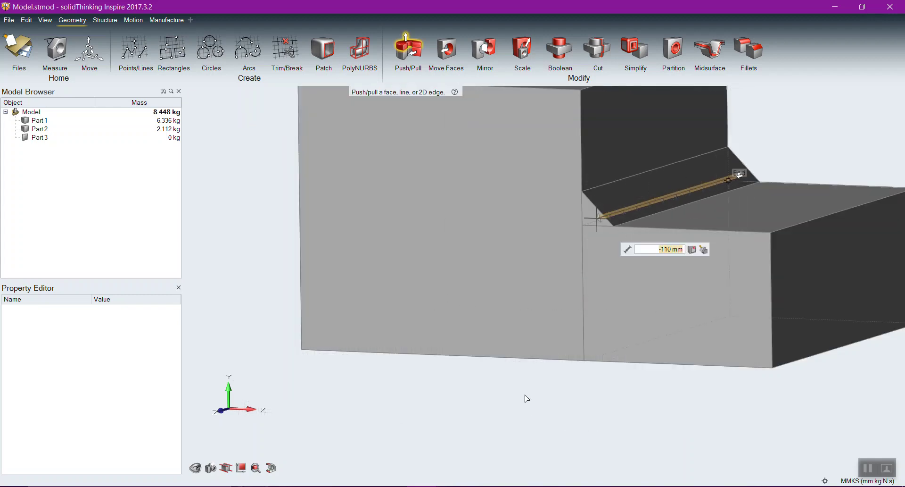
pyautogui.rightClick(486, 388)
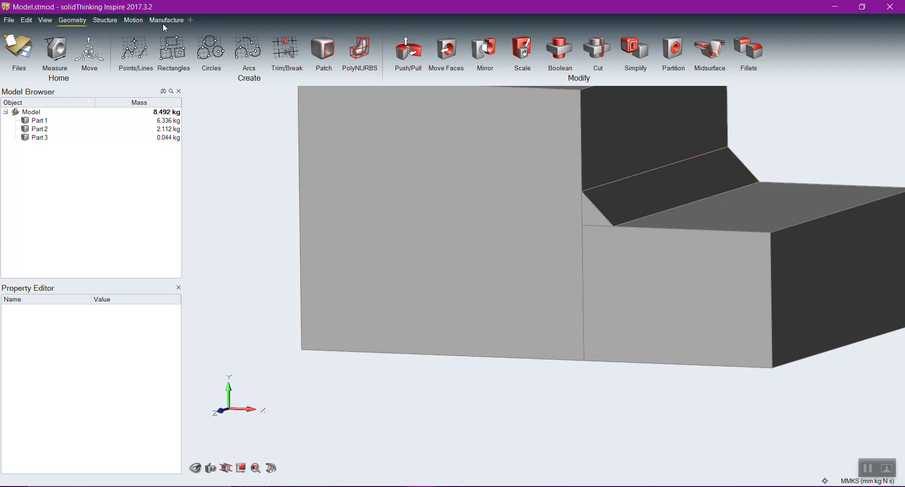
pyautogui.click(115, 24)
# Display the three part contacts, colour-coded as bonded or contacting
pyautogui.click(283, 51)
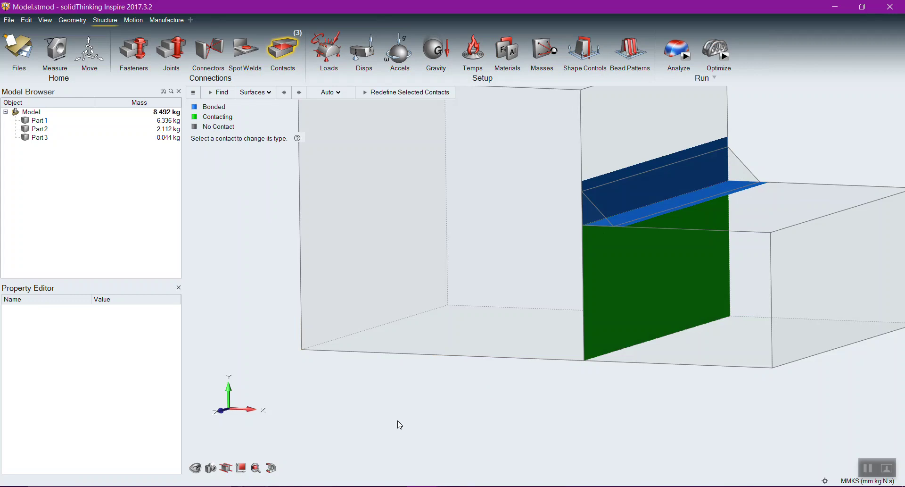
# Exit the contact review and zoom out to view the whole three-part block
pyautogui.rightClick(400, 408)
pyautogui.scroll(-2, 440, 445)
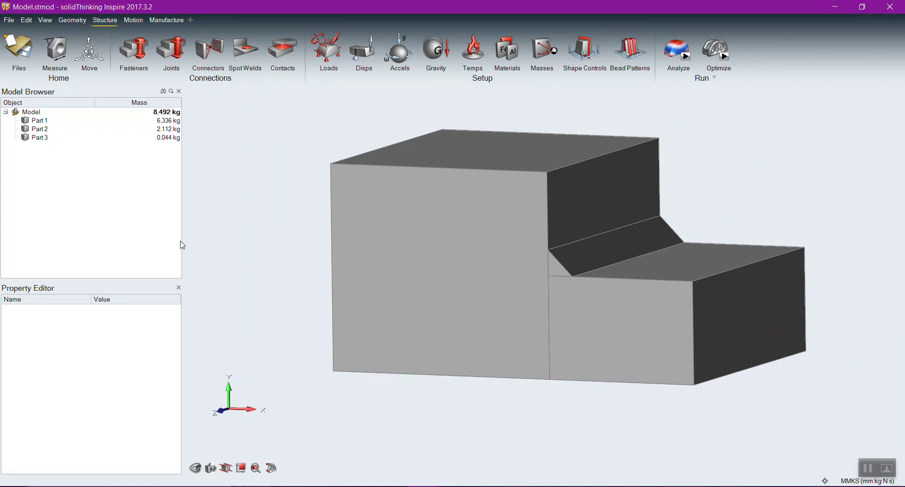
# Apply rigid Support 1 to Part 3's sloped wedge face in Load Case 1
pyautogui.click(329, 54)
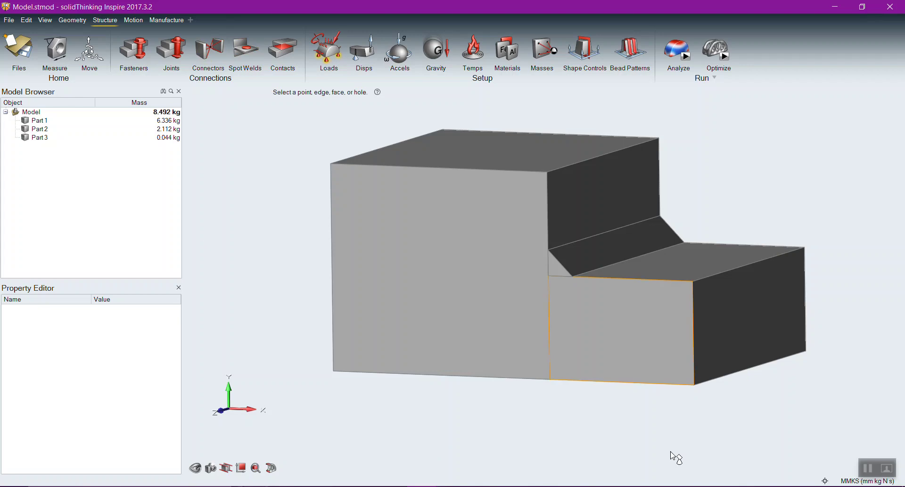
pyautogui.scroll(4, 620, 403)
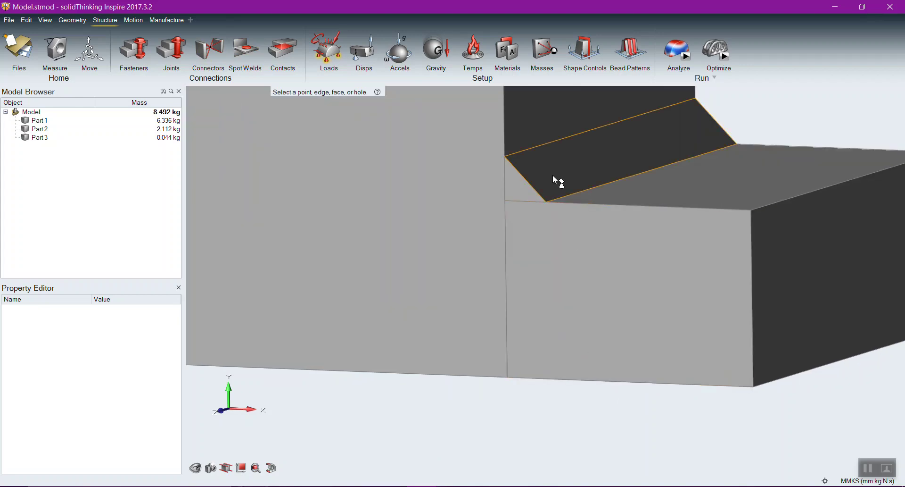
pyautogui.click(552, 177)
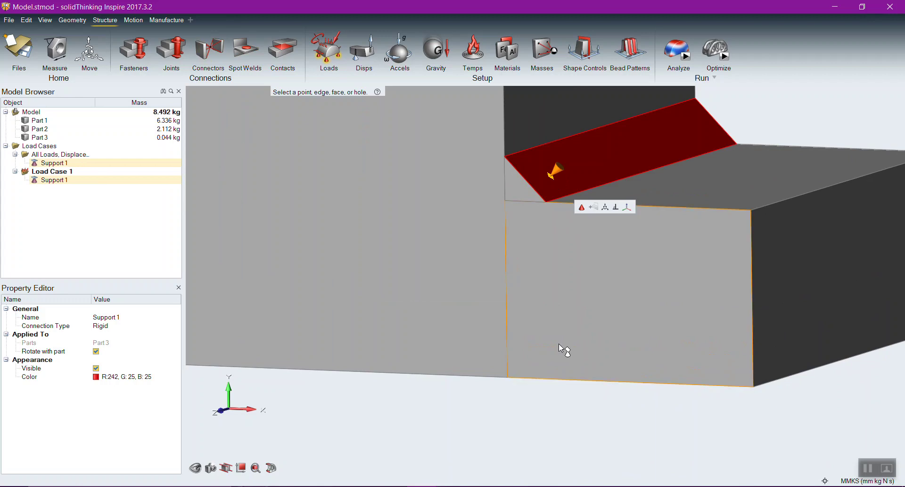
pyautogui.scroll(-5, 580, 354)
pyautogui.click(692, 172)
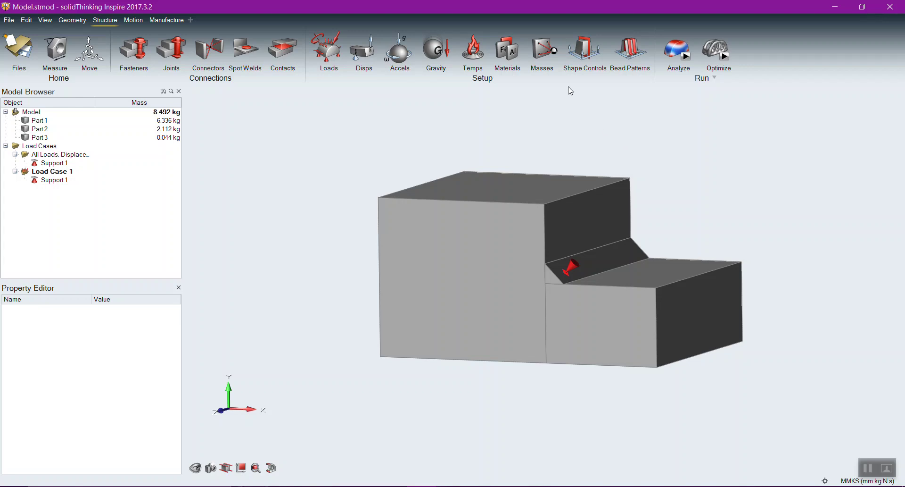
# Place a 100 kg point mass at X 170, Y 73.6 mm beyond the lower block
pyautogui.click(554, 54)
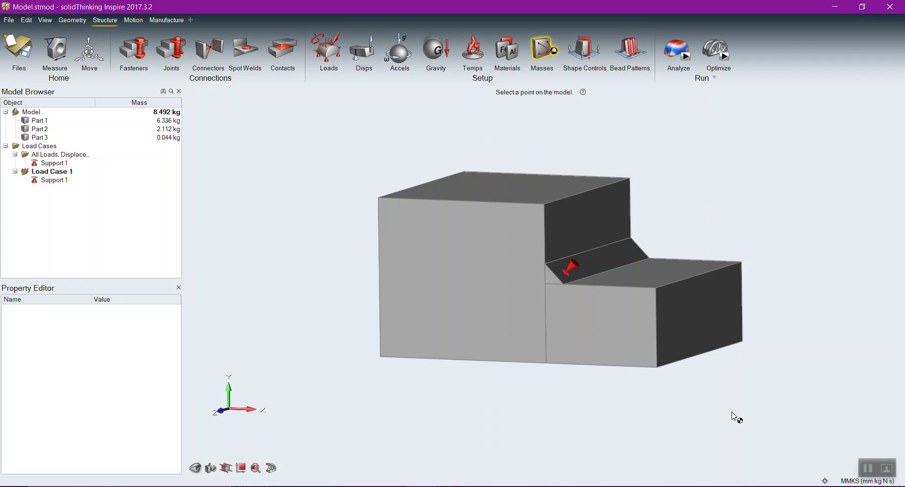
pyautogui.scroll(-2, 738, 416)
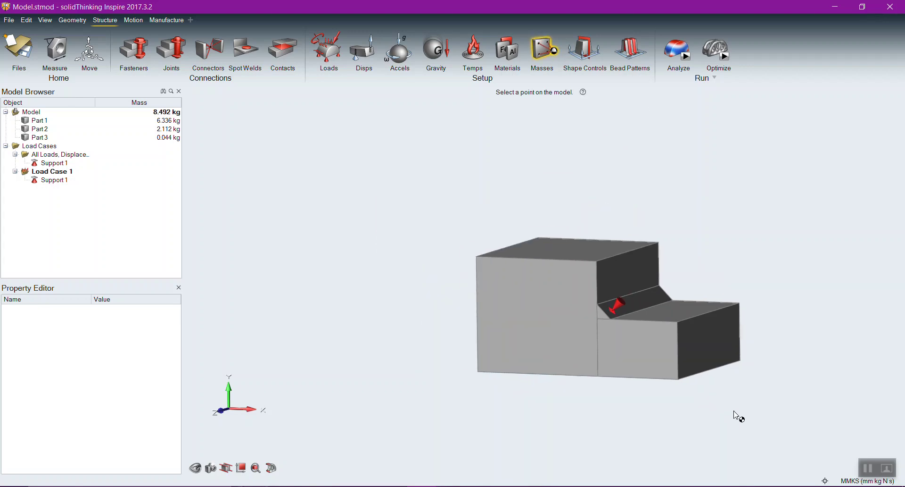
pyautogui.click(708, 344)
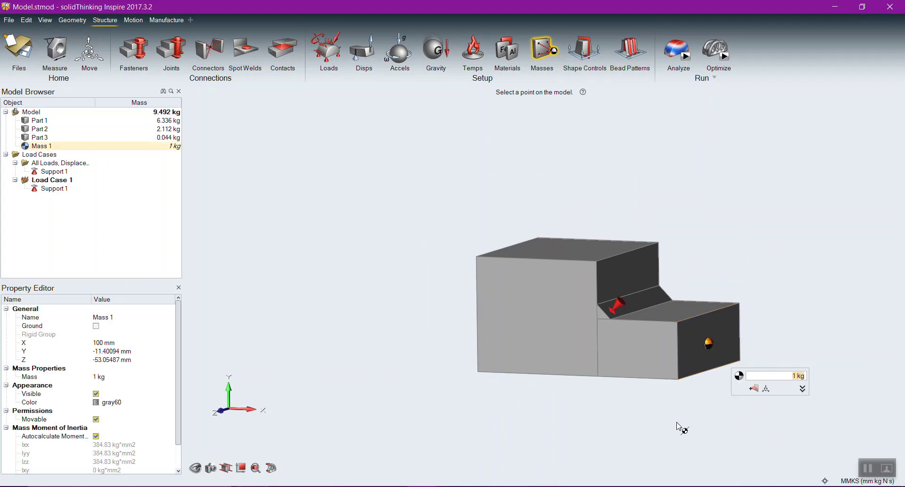
pyautogui.click(772, 394)
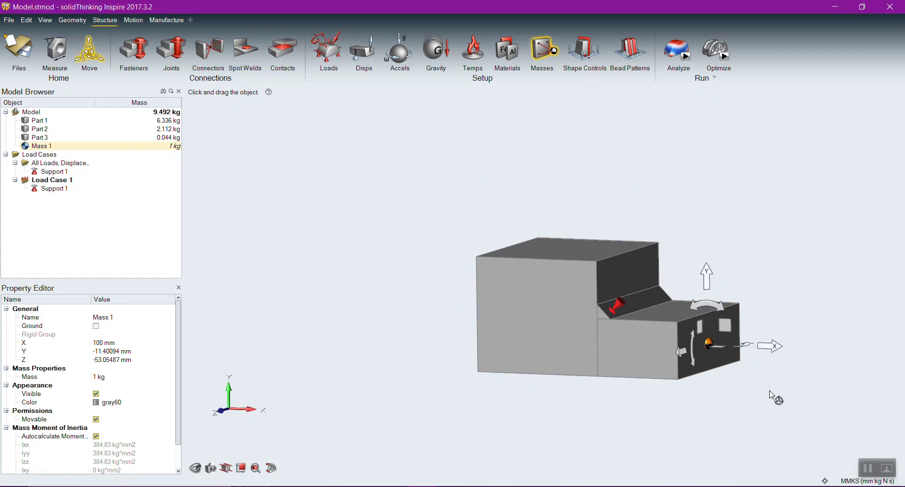
pyautogui.moveTo(774, 348); pyautogui.dragTo(867, 348)
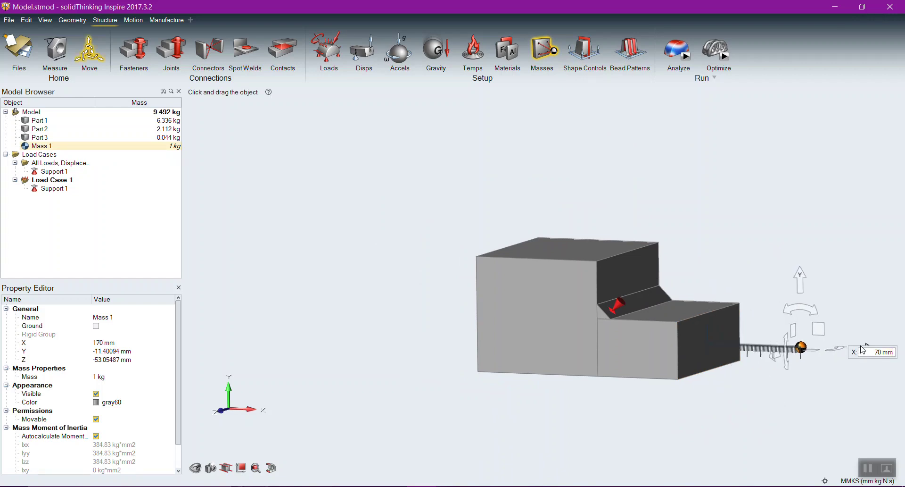
pyautogui.moveTo(795, 278); pyautogui.dragTo(796, 158)
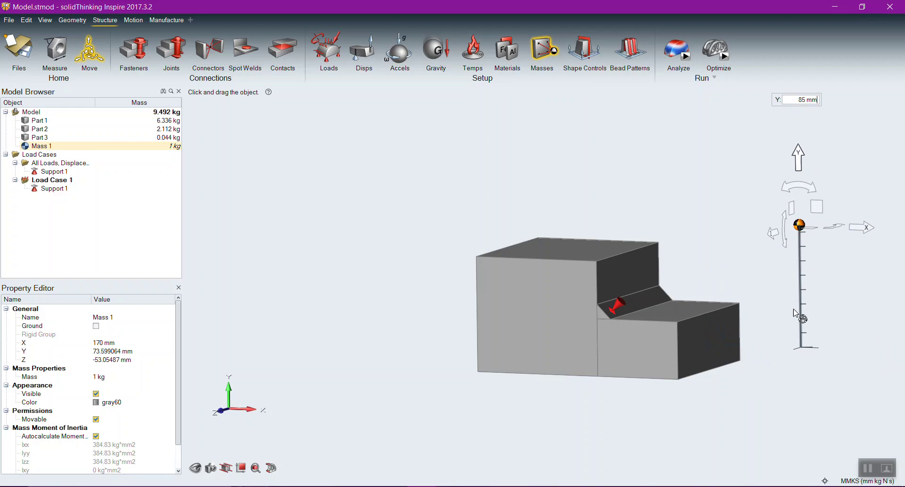
pyautogui.click(799, 227)
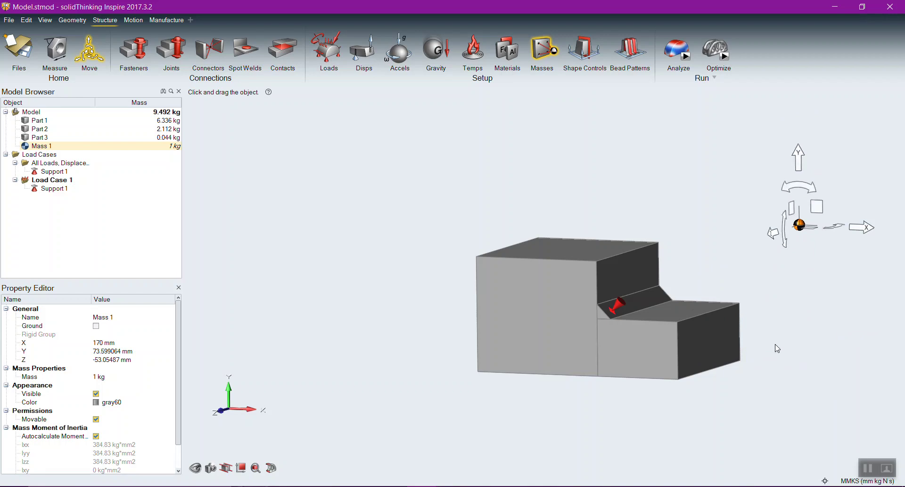
pyautogui.press('Escape')
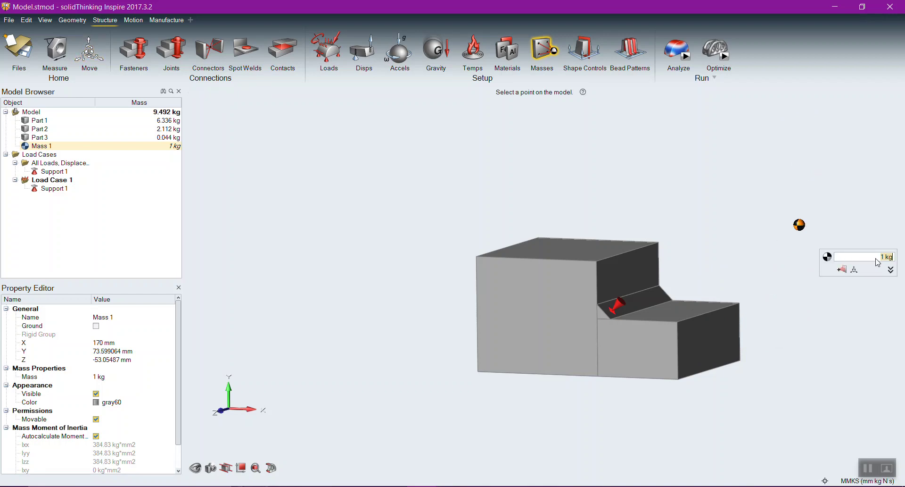
pyautogui.write('100')
pyautogui.press('Return')
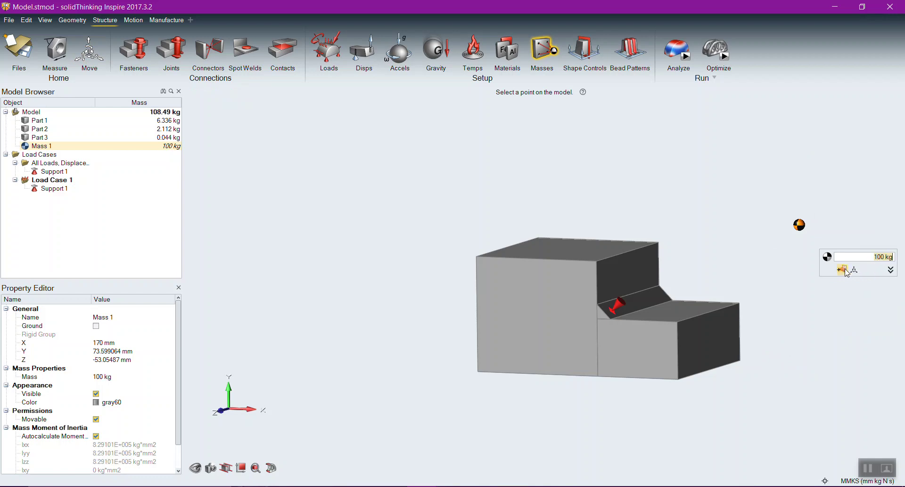
# Connect the mass to Part 2's end face with flexible Connector 1
pyautogui.click(847, 270)
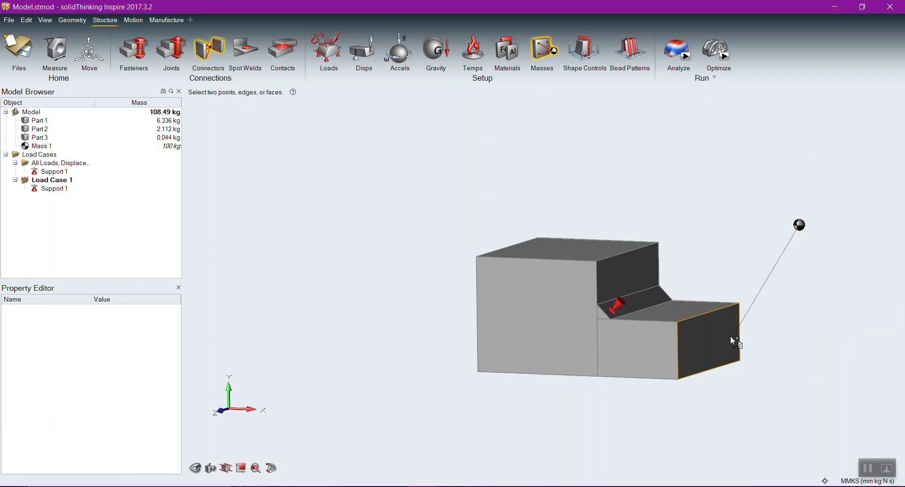
pyautogui.click(714, 340)
pyautogui.press('Escape')
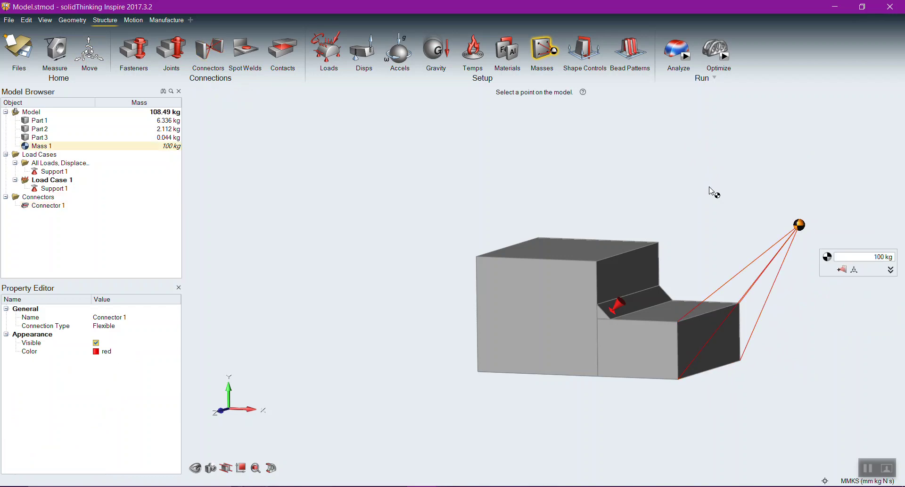
pyautogui.moveTo(712, 192); pyautogui.dragTo(705, 213, button='right')
pyautogui.moveTo(521, 345); pyautogui.dragTo(597, 324, button='right')
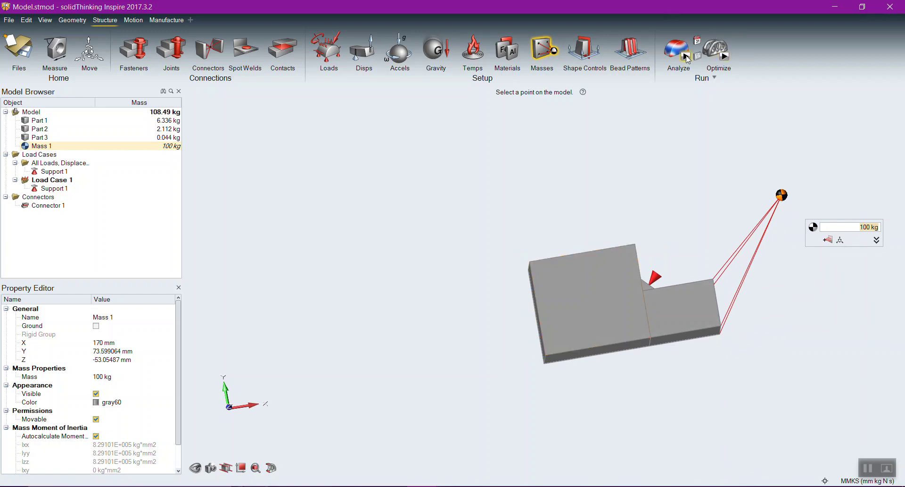
# Enable gravity in the Run Analysis settings, then close them without running
pyautogui.click(713, 75)
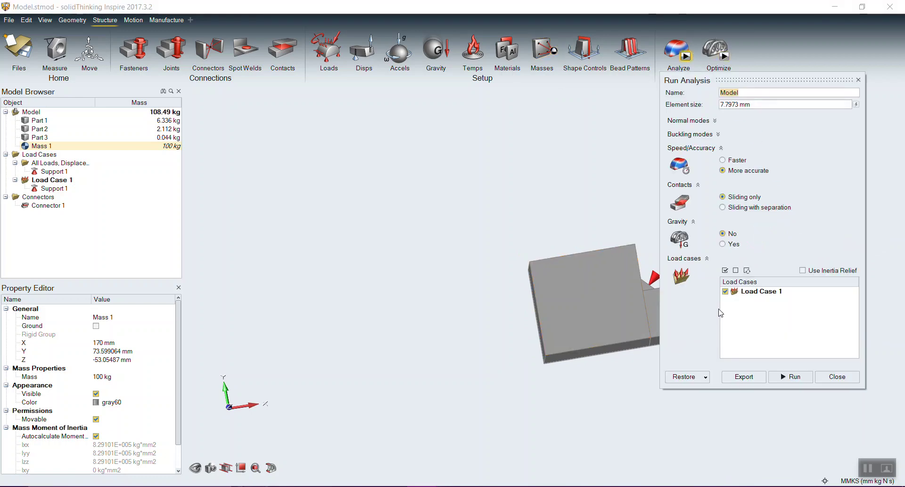
pyautogui.click(724, 244)
pyautogui.click(430, 205)
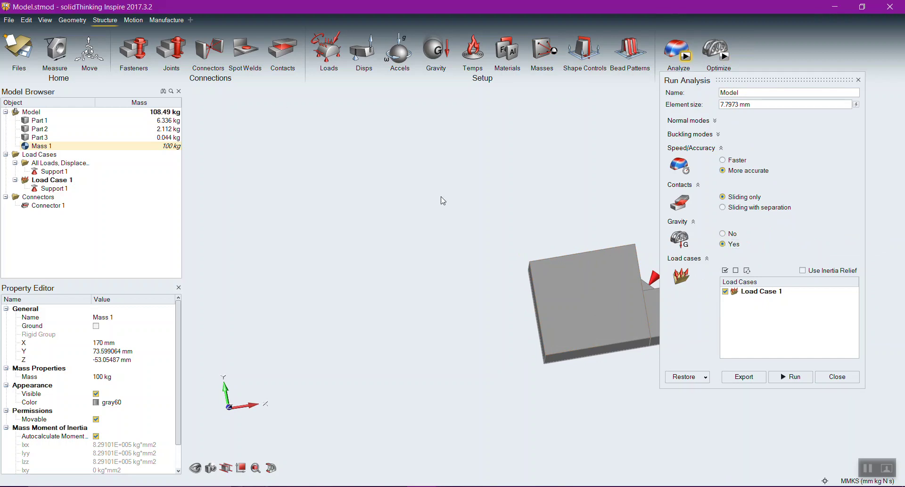
pyautogui.click(837, 376)
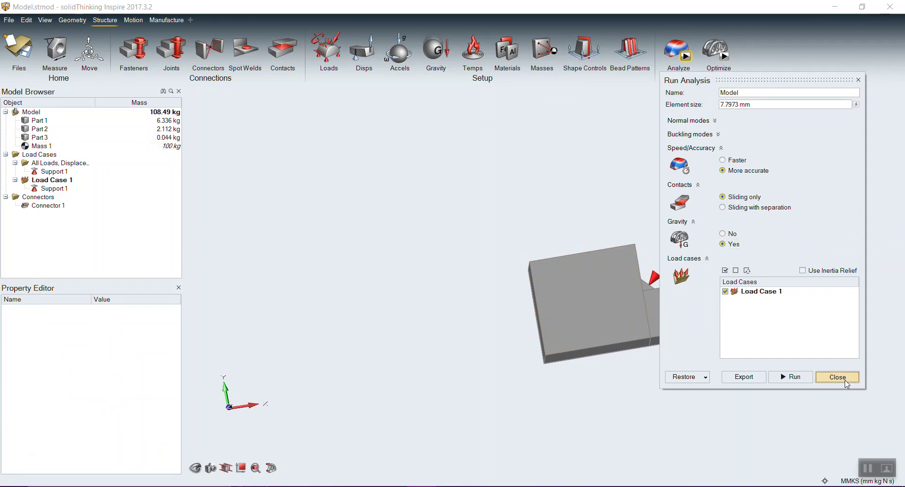
# Align the 9806.65 mm/s² gravity with the model's Y axis, pointing downward
pyautogui.click(438, 49)
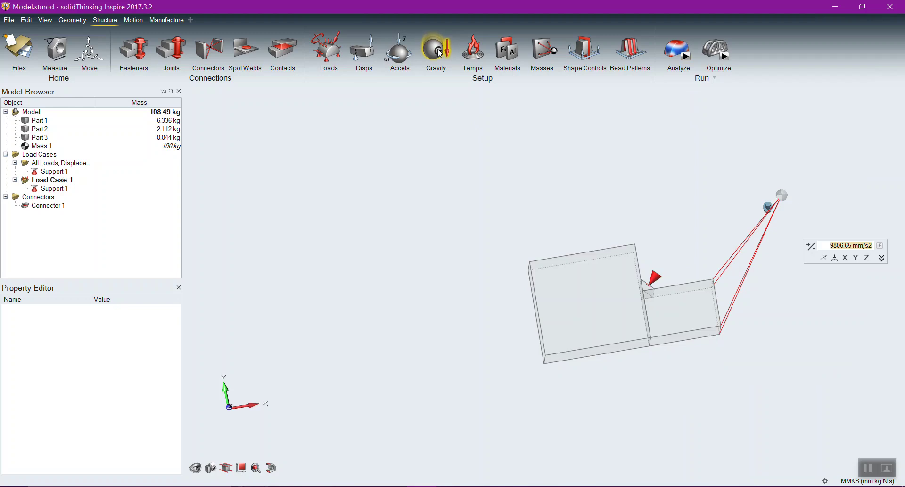
pyautogui.moveTo(675, 241); pyautogui.dragTo(566, 230, button='right')
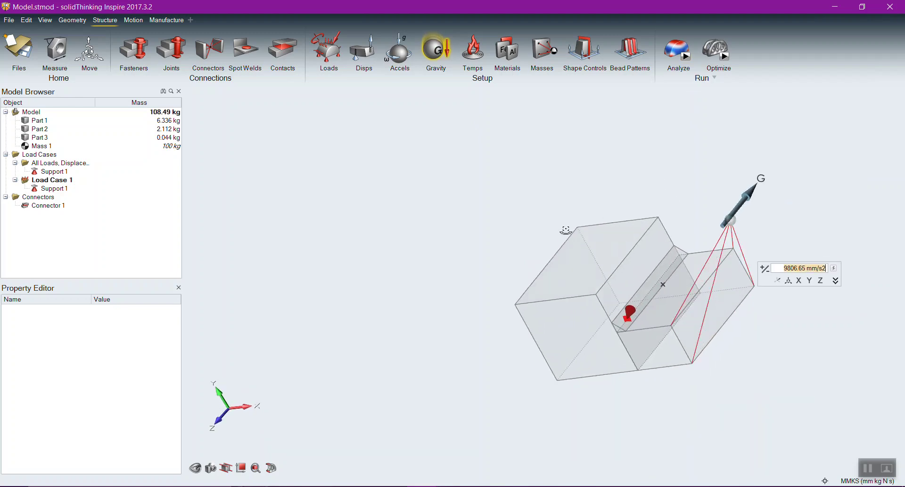
pyautogui.moveTo(245, 400)
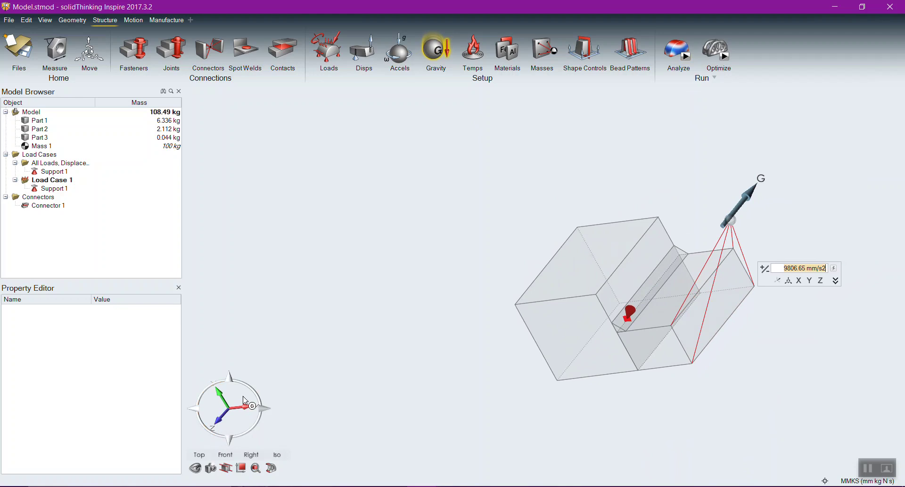
pyautogui.click(811, 282)
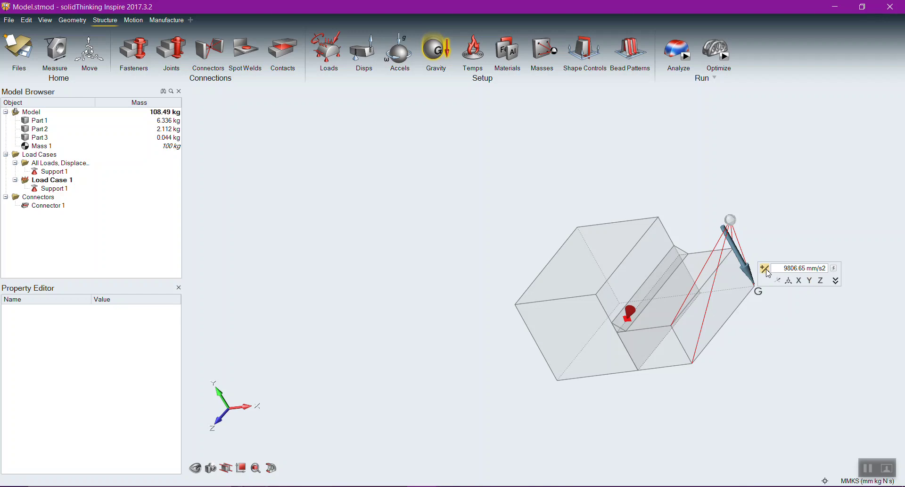
pyautogui.moveTo(317, 313); pyautogui.dragTo(386, 257, button='right')
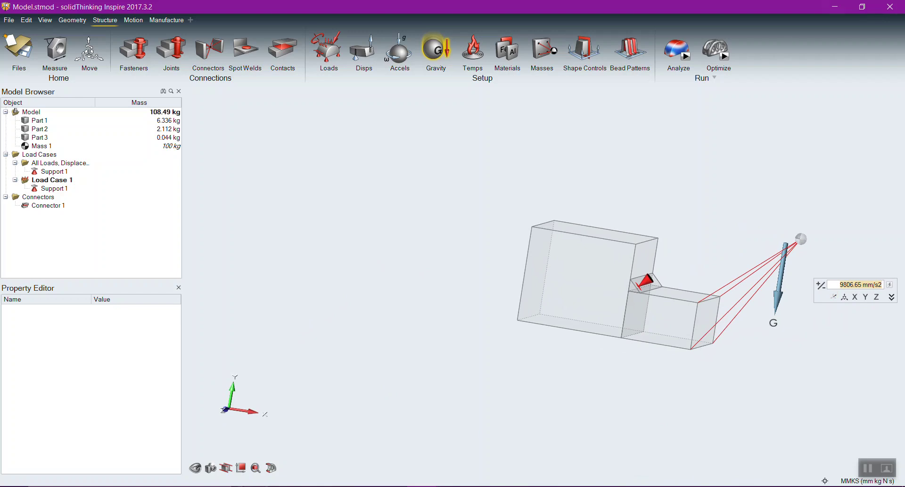
pyautogui.rightClick(819, 167)
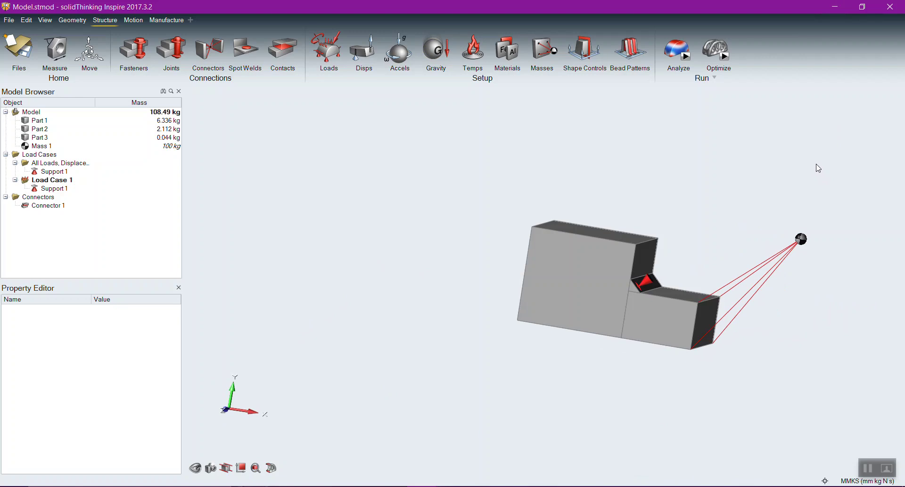
# Add a 1 g acceleration load on the model and a Temperature 1 load on Part 1
pyautogui.click(400, 47)
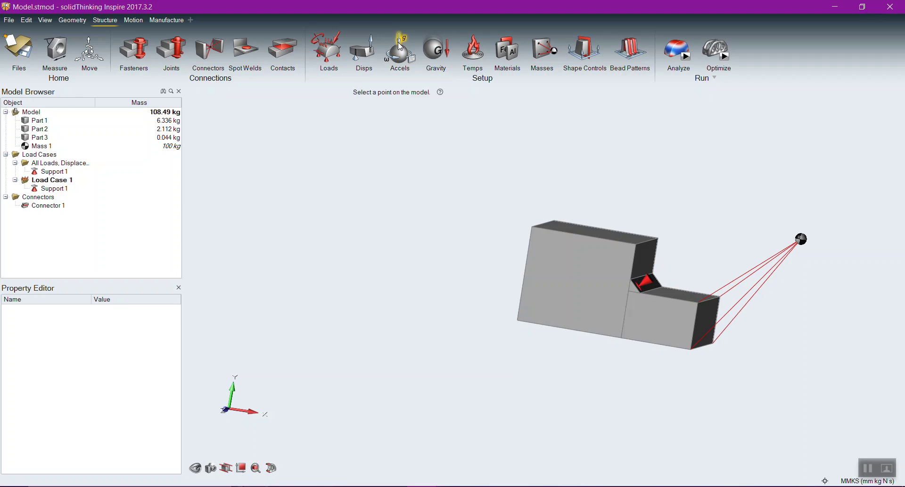
pyautogui.click(586, 272)
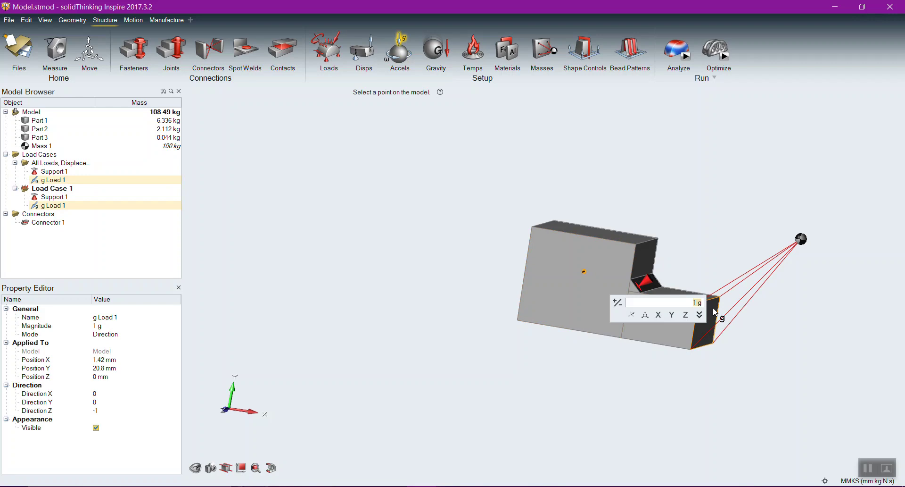
pyautogui.click(473, 49)
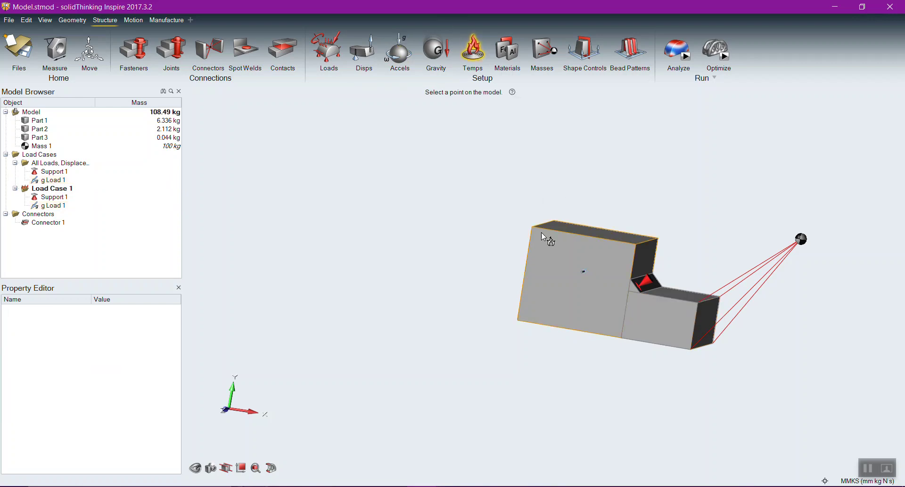
pyautogui.click(557, 252)
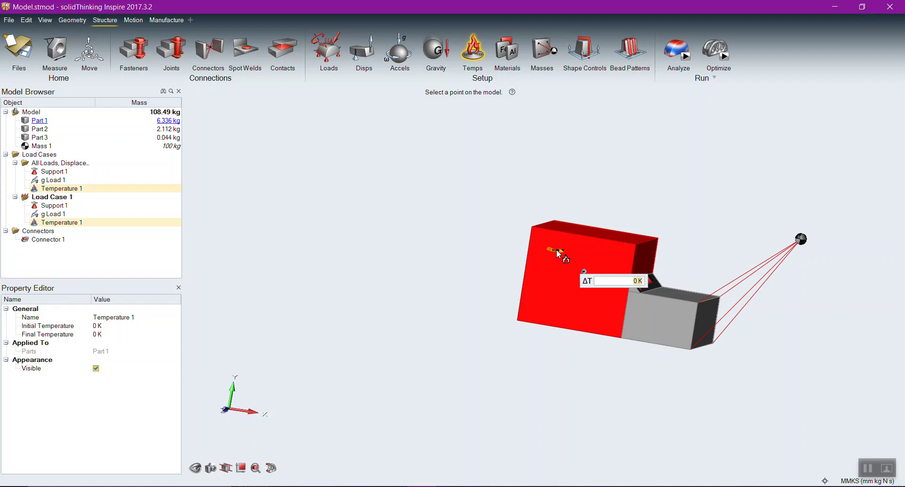
# Tilt the model and add Temperature 2 to Temperature 12 across Part 1's top face
pyautogui.moveTo(580, 343); pyautogui.dragTo(742, 250, button='right')
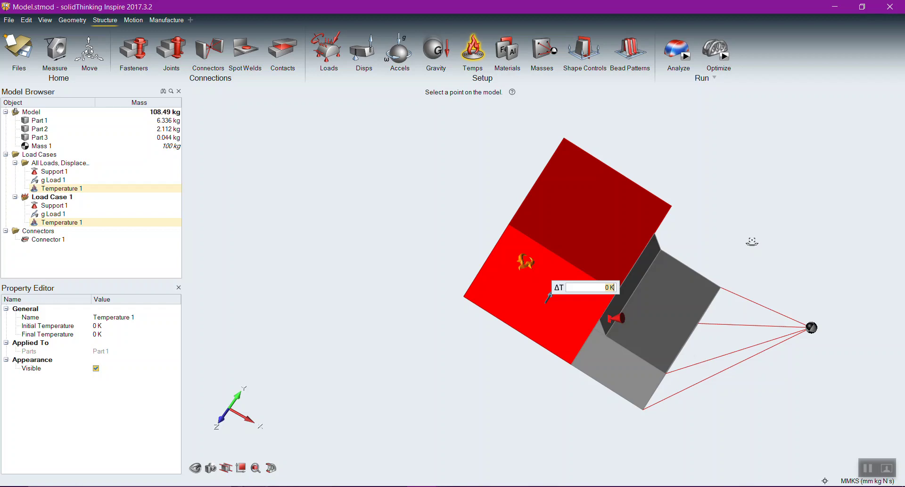
pyautogui.moveTo(750, 250); pyautogui.dragTo(684, 226, button='right')
pyautogui.click(554, 234)
pyautogui.click(578, 210)
pyautogui.click(590, 222)
pyautogui.click(598, 256)
pyautogui.click(547, 198)
pyautogui.click(557, 226)
pyautogui.click(584, 239)
pyautogui.click(579, 251)
pyautogui.click(626, 202)
pyautogui.click(547, 222)
pyautogui.click(537, 239)
pyautogui.press('Escape')
pyautogui.click(526, 230)
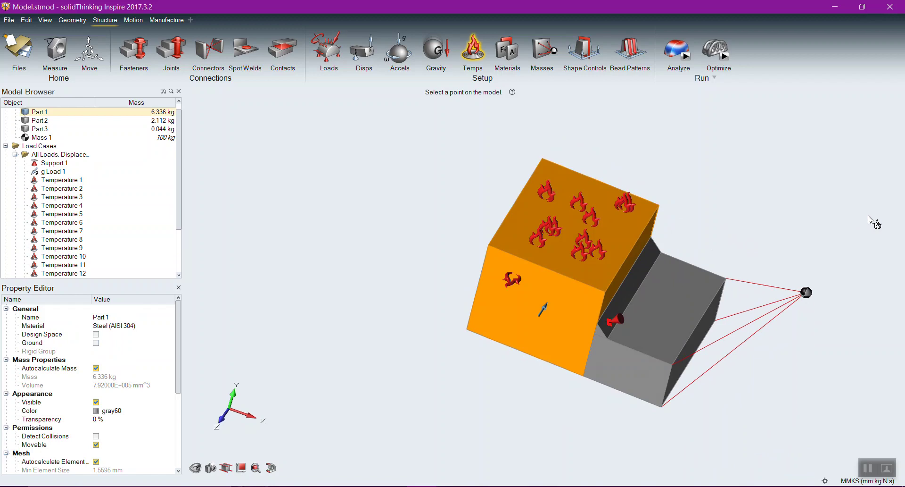
# Switch the optimization type to Topography and bring up the Bead Patterns options
pyautogui.click(698, 119)
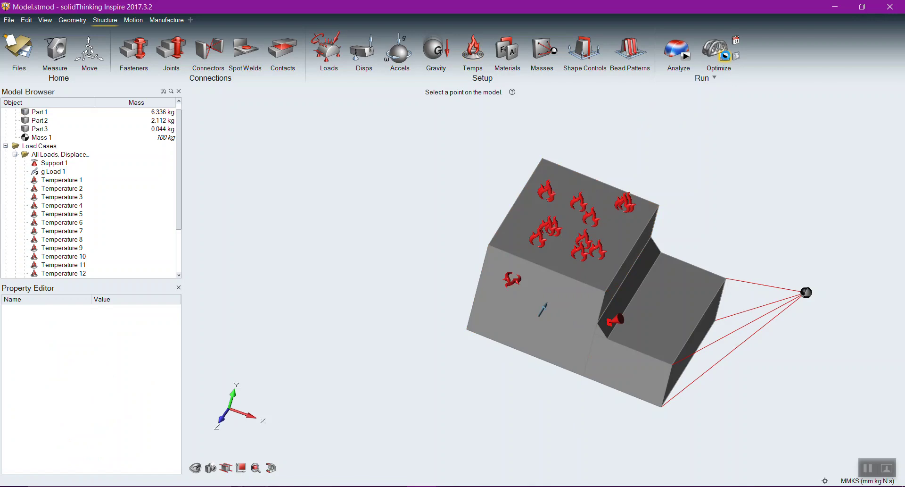
pyautogui.click(716, 49)
pyautogui.click(755, 109)
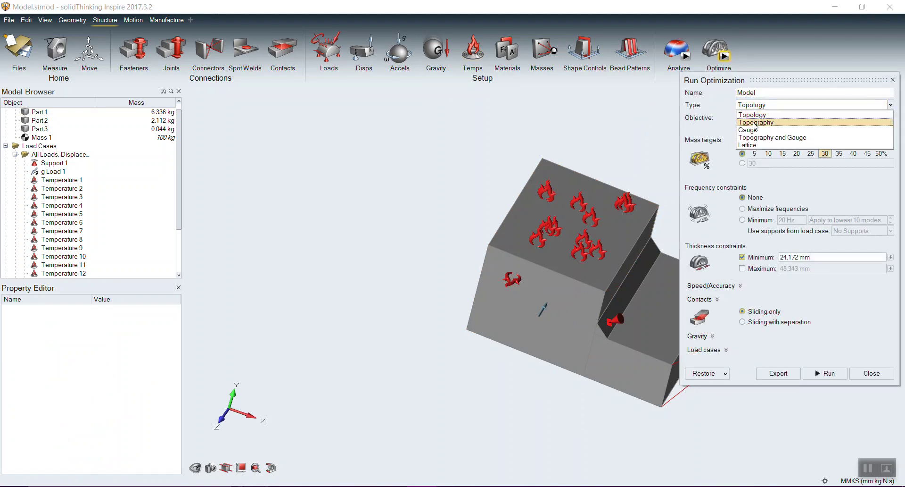
pyautogui.click(755, 123)
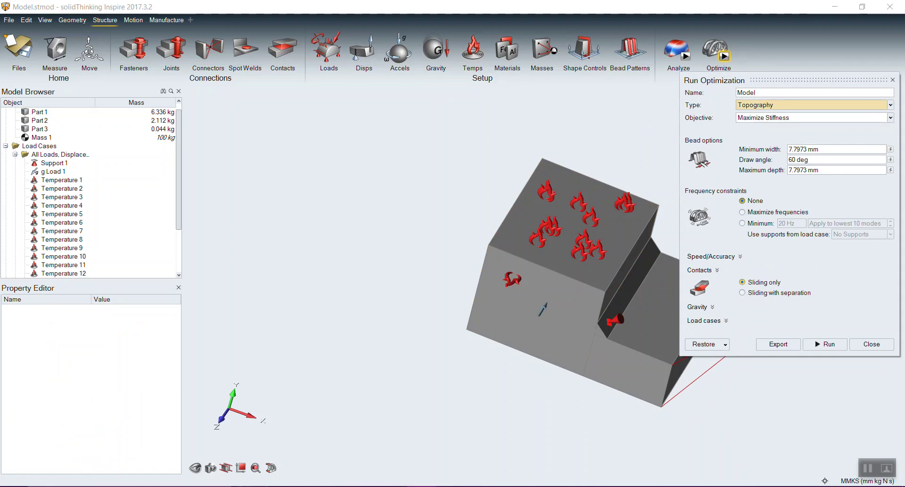
pyautogui.click(632, 55)
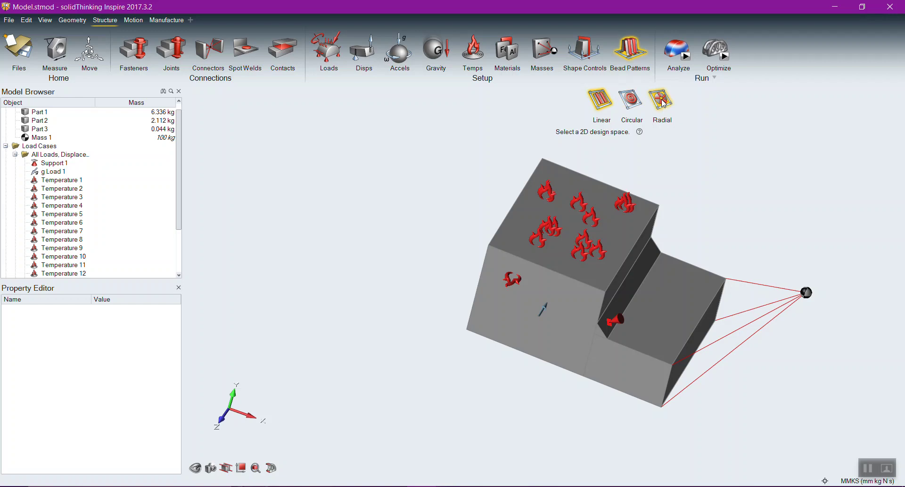
# Start a new model without saving the current one
pyautogui.click(11, 22)
pyautogui.click(21, 34)
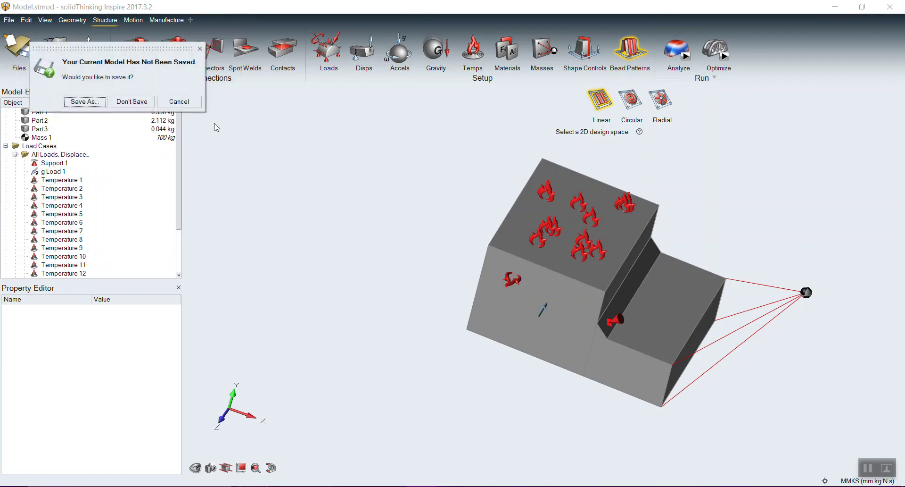
pyautogui.click(132, 102)
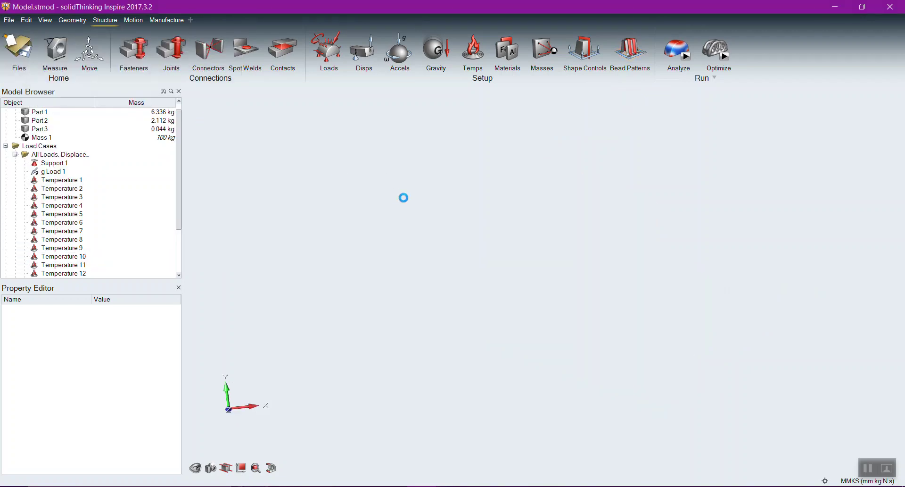
# Sketch a 280 × 140 mm rectangle and push/pull it into Part 1
pyautogui.click(81, 24)
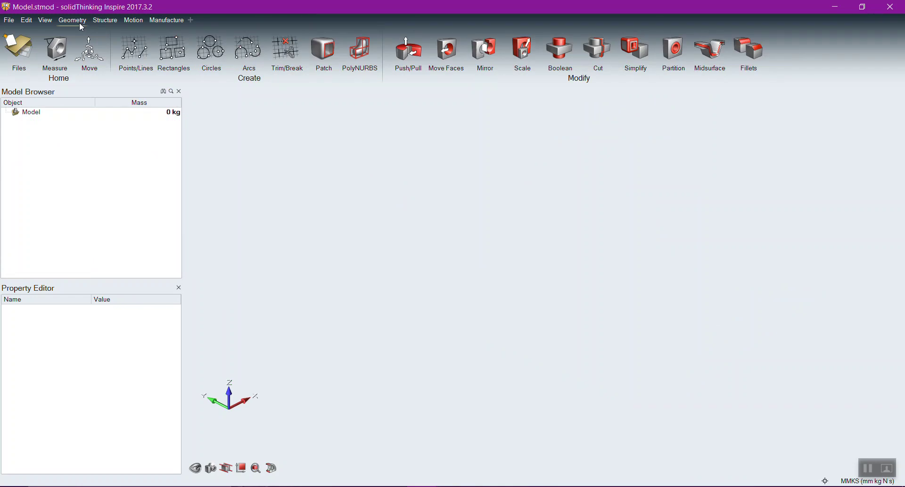
pyautogui.click(173, 51)
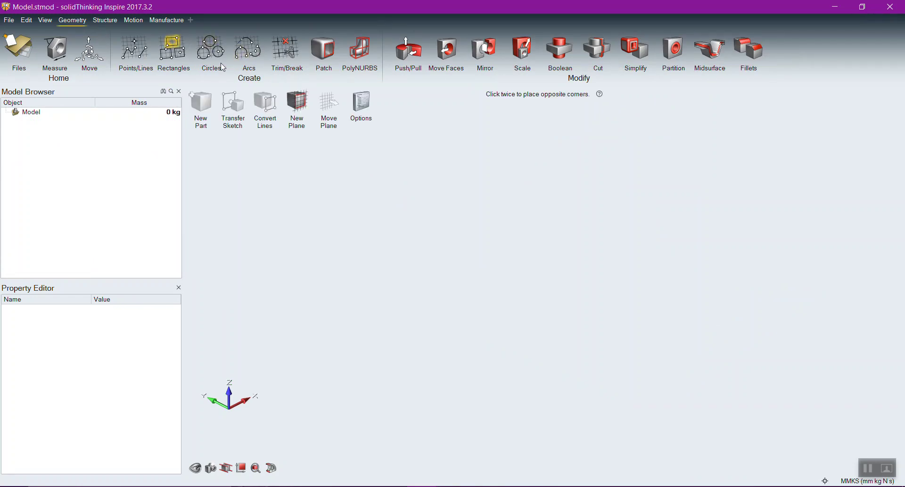
pyautogui.click(486, 245)
pyautogui.click(415, 183)
pyautogui.click(873, 411)
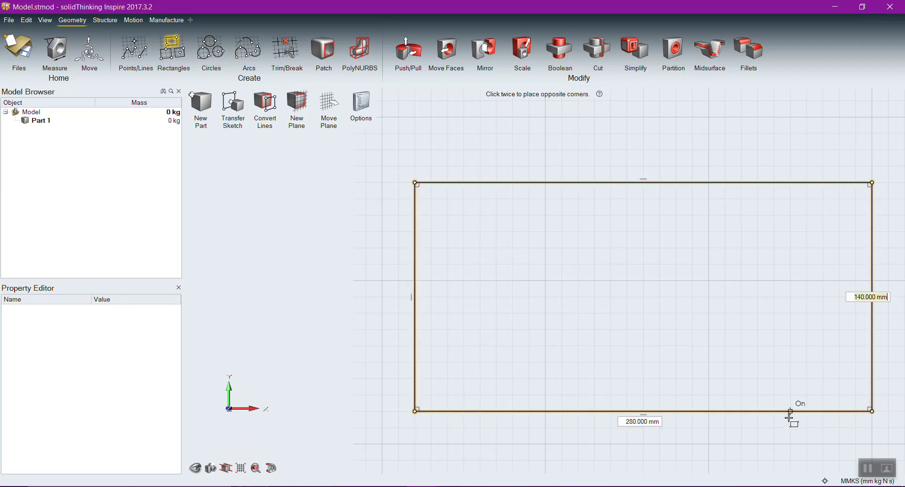
pyautogui.moveTo(724, 446)
pyautogui.mouseDown(button='right')
pyautogui.moveTo(677, 374)
pyautogui.moveTo(639, 386)
pyautogui.moveTo(633, 380)
pyautogui.mouseUp(button='right')
pyautogui.rightClick(634, 382)
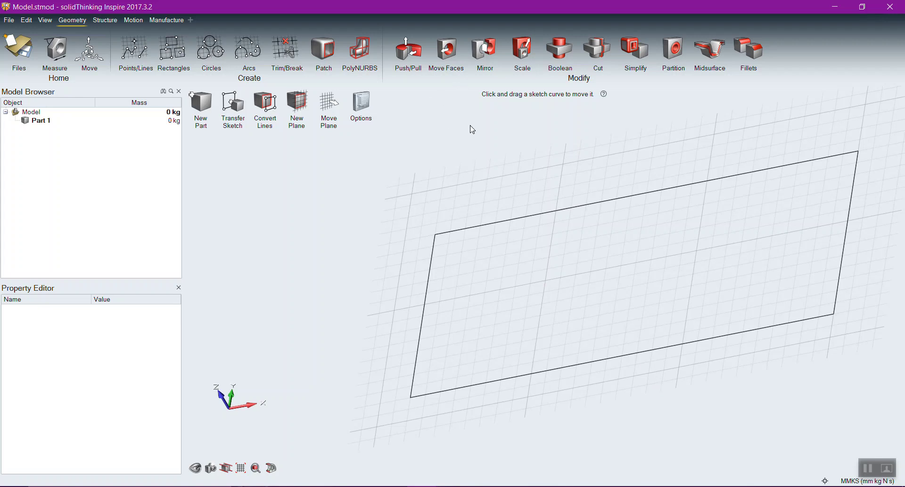
pyautogui.click(408, 51)
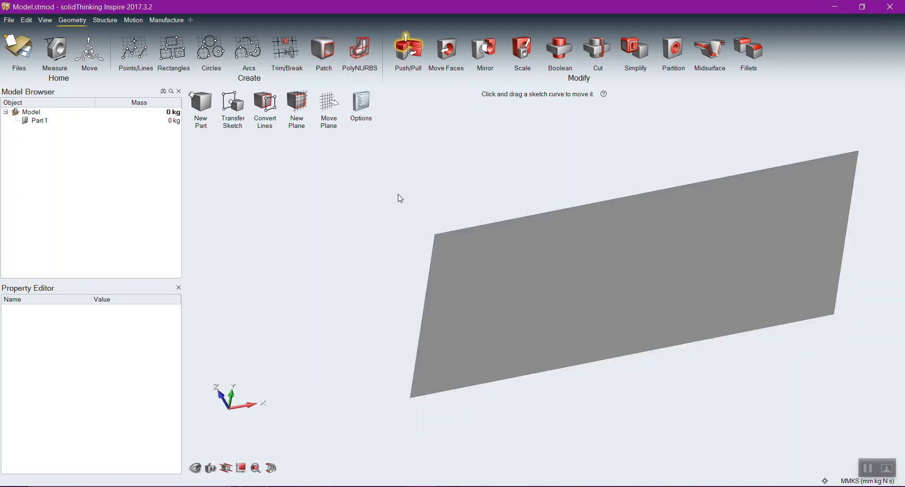
# Fix the plate's left edge with Support 1
pyautogui.click(107, 21)
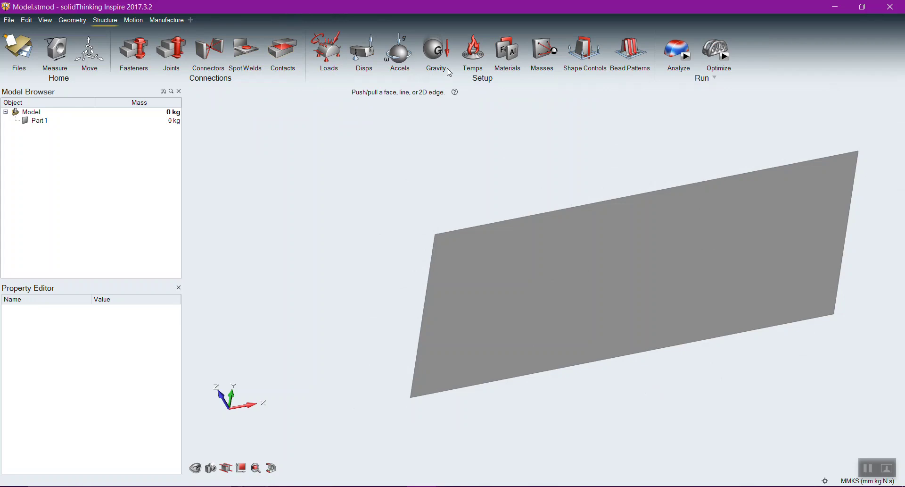
pyautogui.click(329, 67)
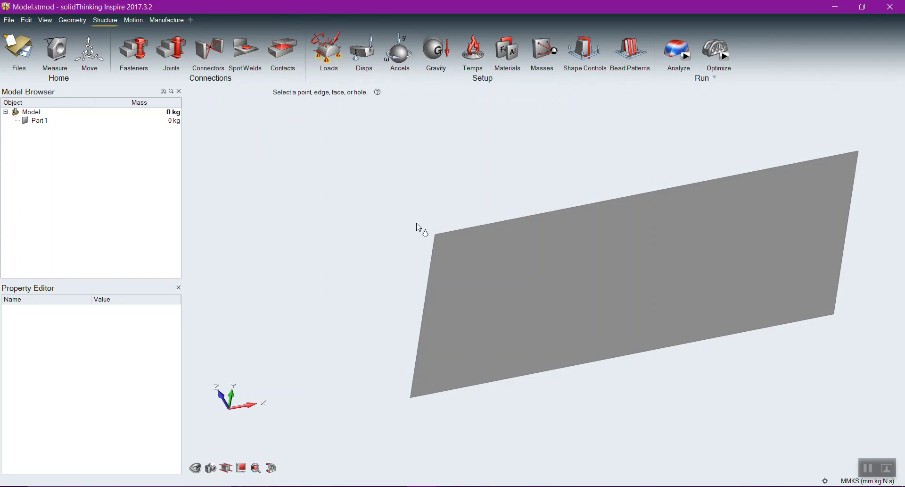
pyautogui.click(429, 282)
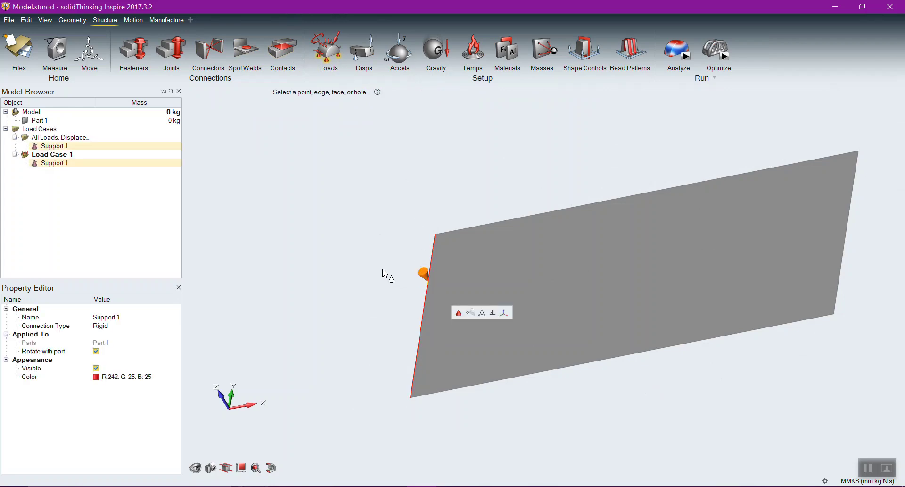
pyautogui.click(317, 217)
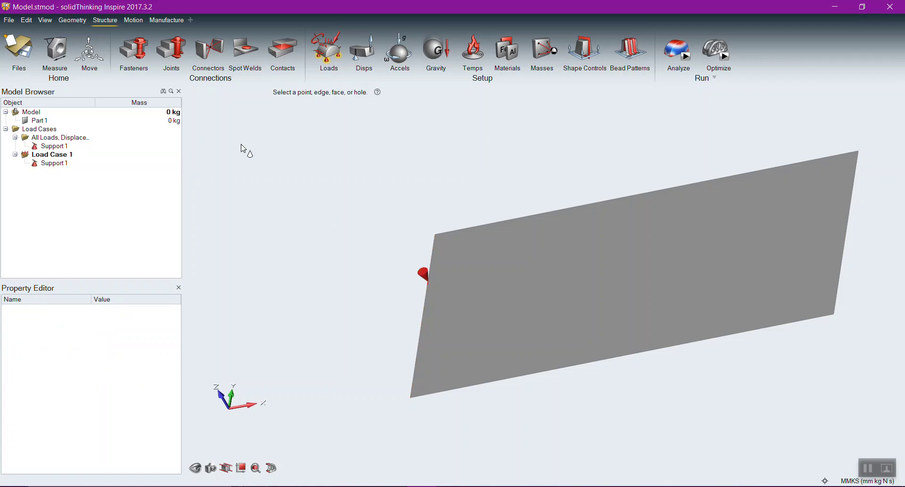
pyautogui.click(54, 122)
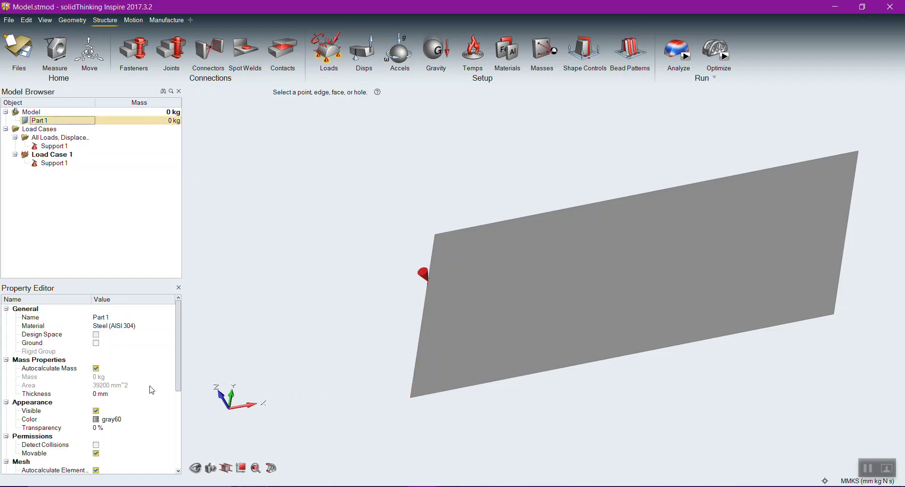
pyautogui.scroll(-1, 152, 390)
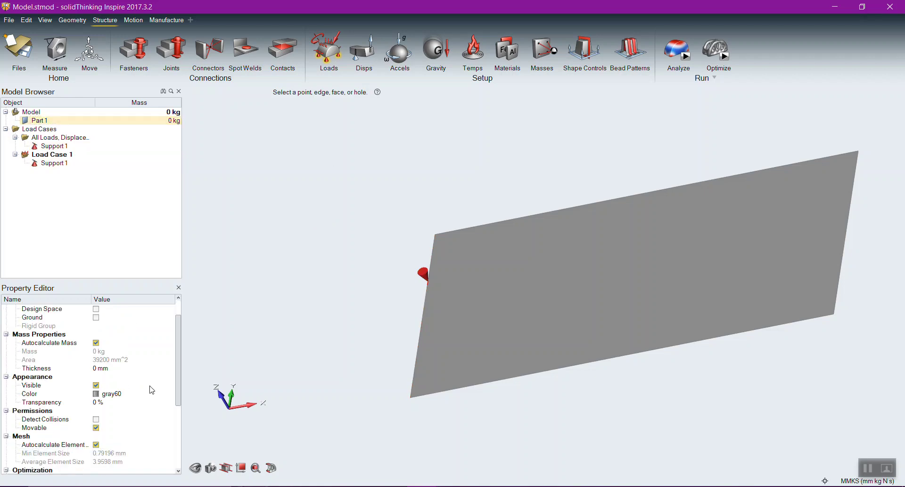
pyautogui.scroll(-2, 152, 390)
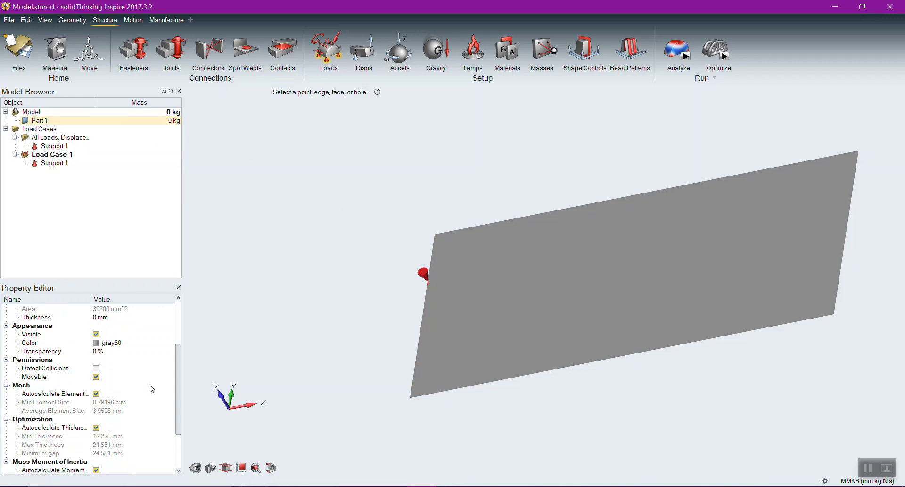
pyautogui.scroll(-2, 151, 388)
pyautogui.scroll(5, 151, 388)
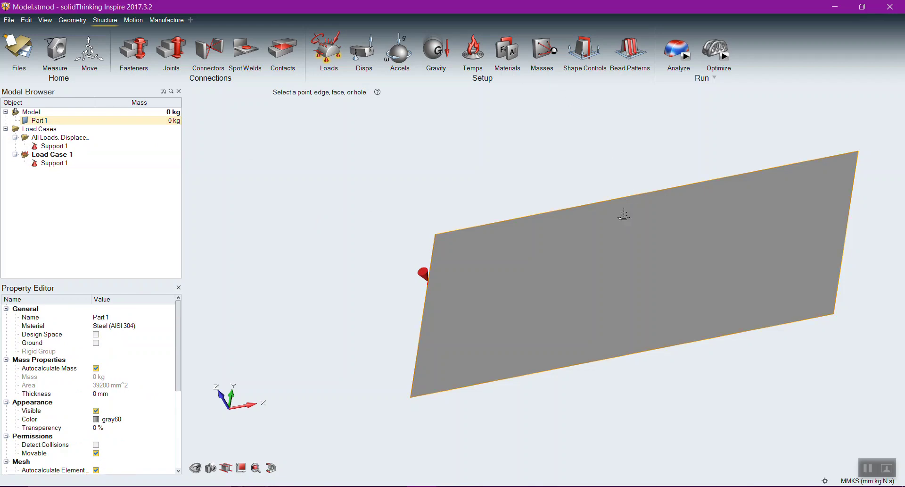
pyautogui.press('Escape')
# Give the plate a thickness of 2 mm
pyautogui.rightClick(625, 228)
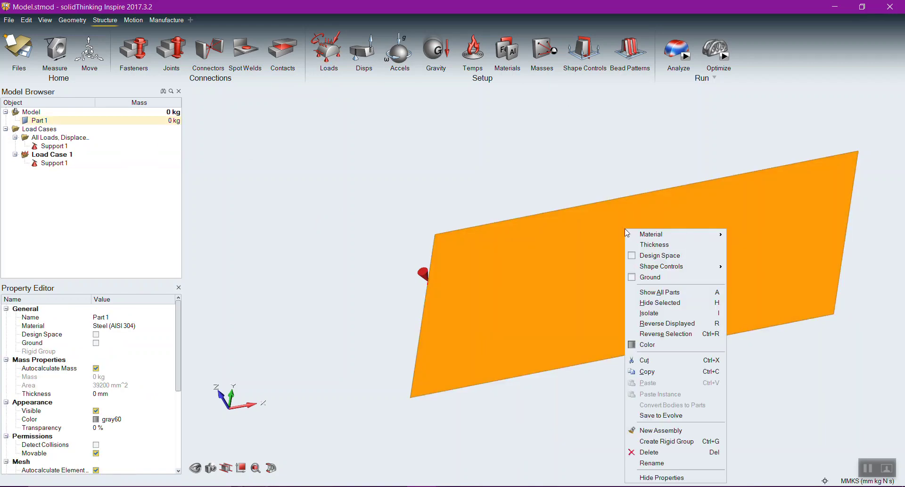
pyautogui.click(656, 245)
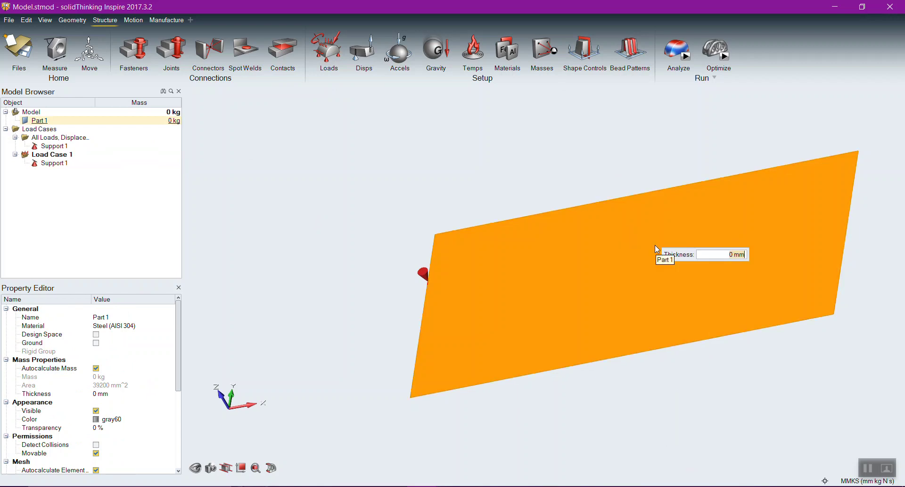
pyautogui.write('2')
pyautogui.press('Return')
pyautogui.click(578, 142)
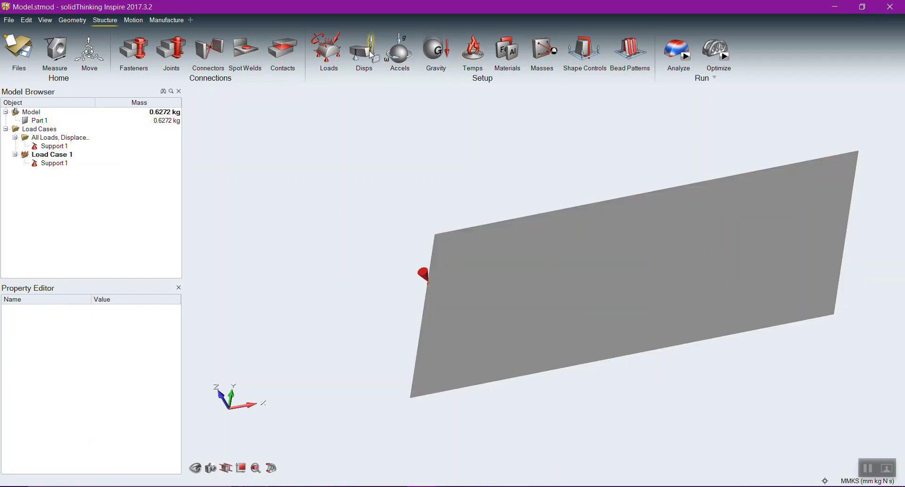
# Apply a 50 N force to the plate's right edge
pyautogui.click(329, 51)
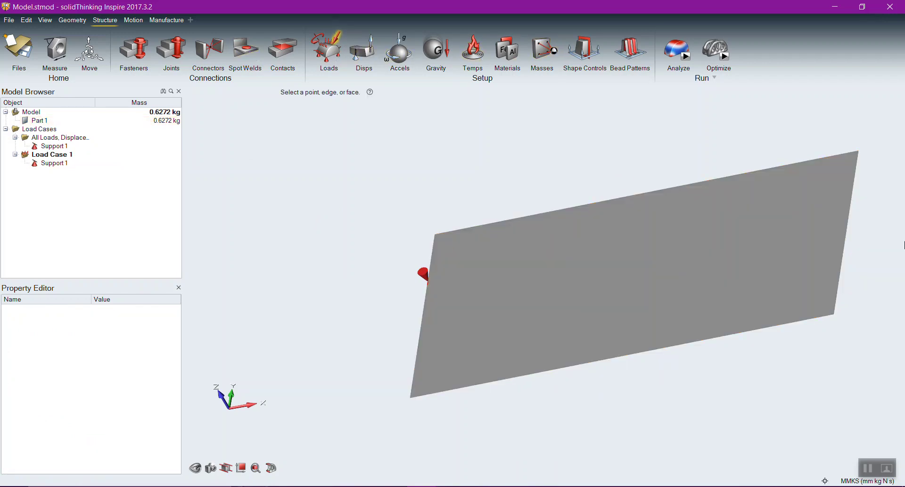
pyautogui.click(848, 243)
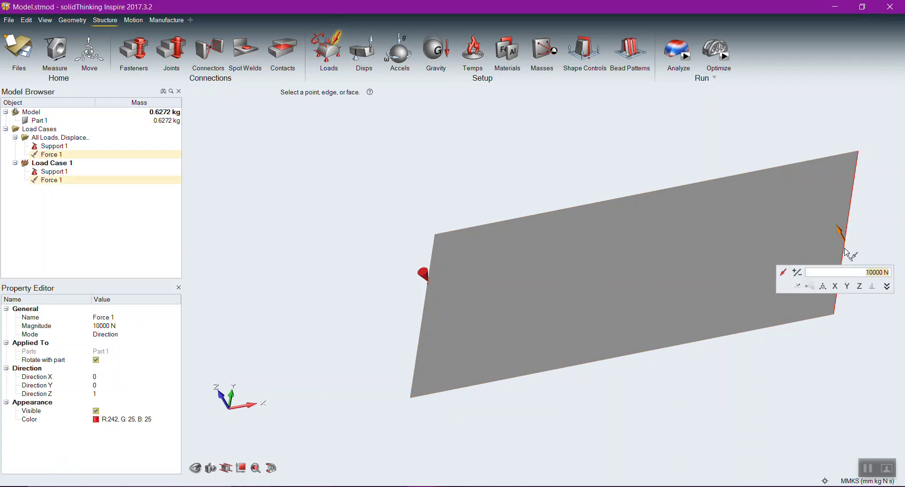
pyautogui.write('50')
pyautogui.press('Return')
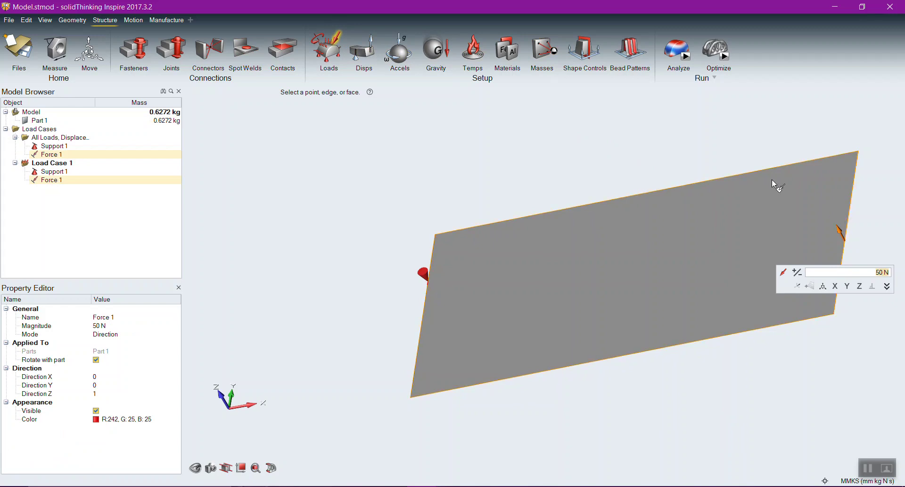
pyautogui.click(710, 141)
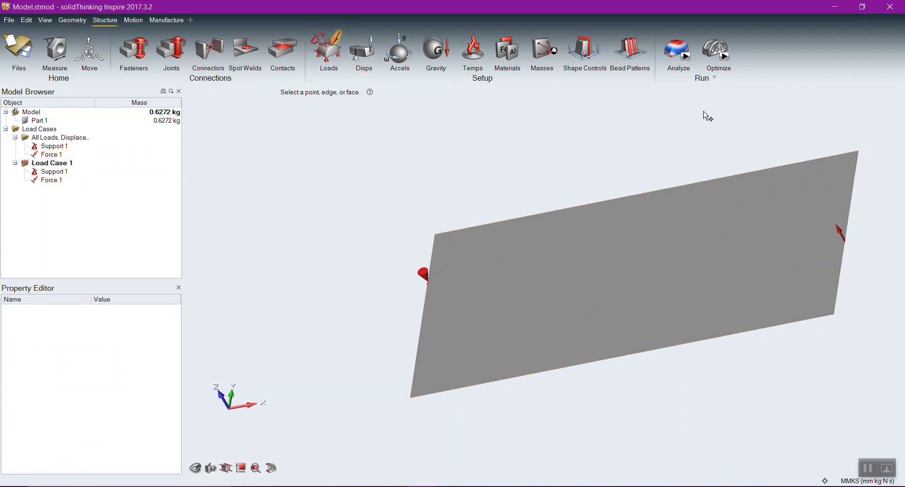
# Set the optimization to Topography, try running it, and dismiss the no-design-space prompt
pyautogui.click(727, 57)
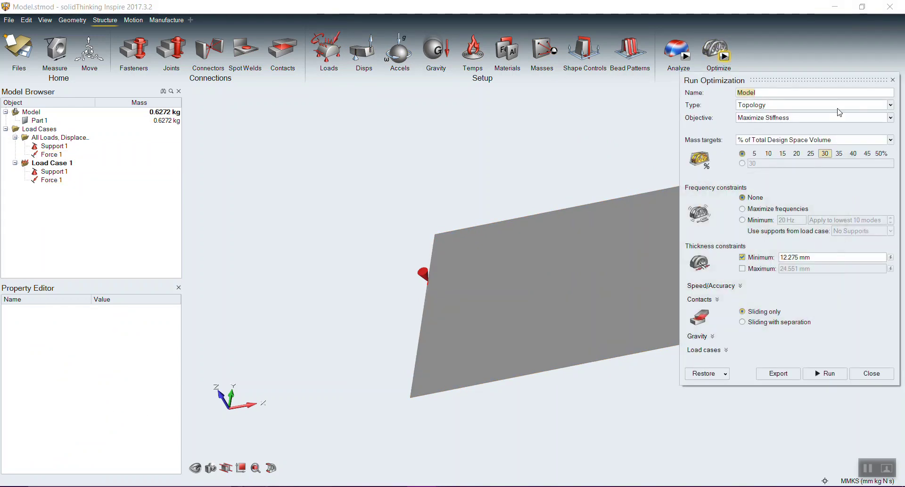
pyautogui.click(789, 106)
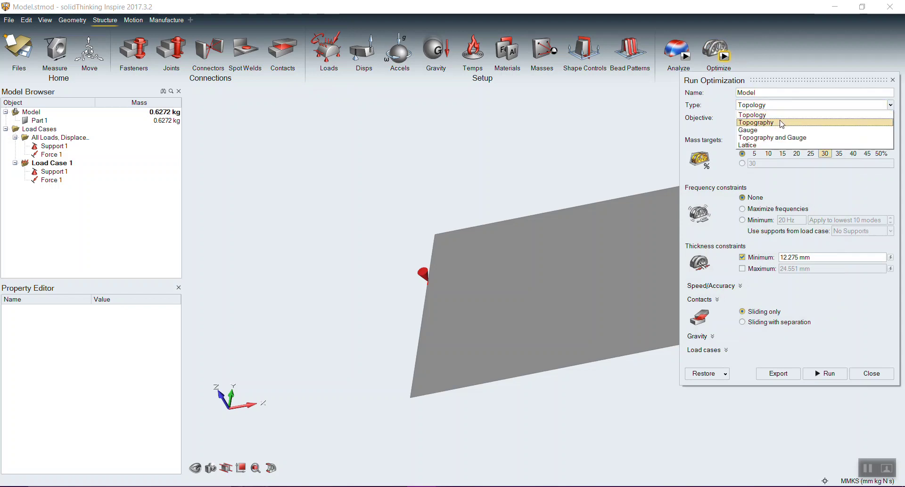
pyautogui.click(782, 123)
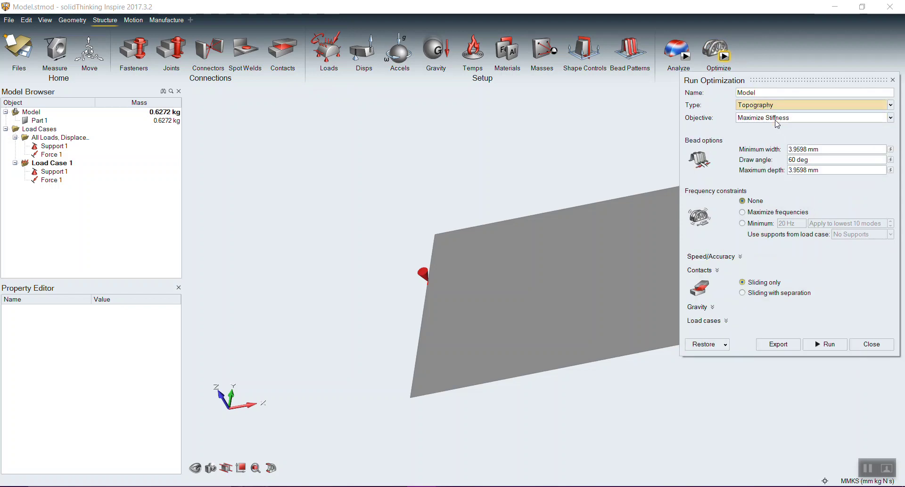
pyautogui.click(830, 345)
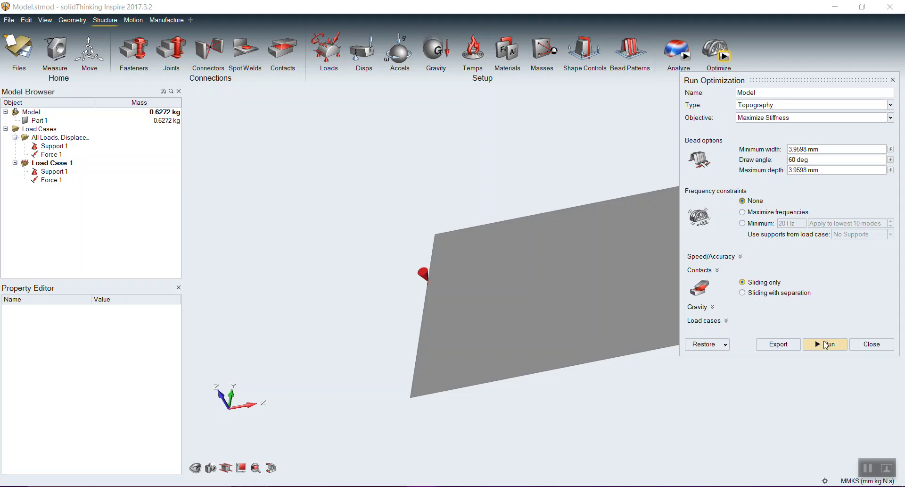
pyautogui.click(820, 346)
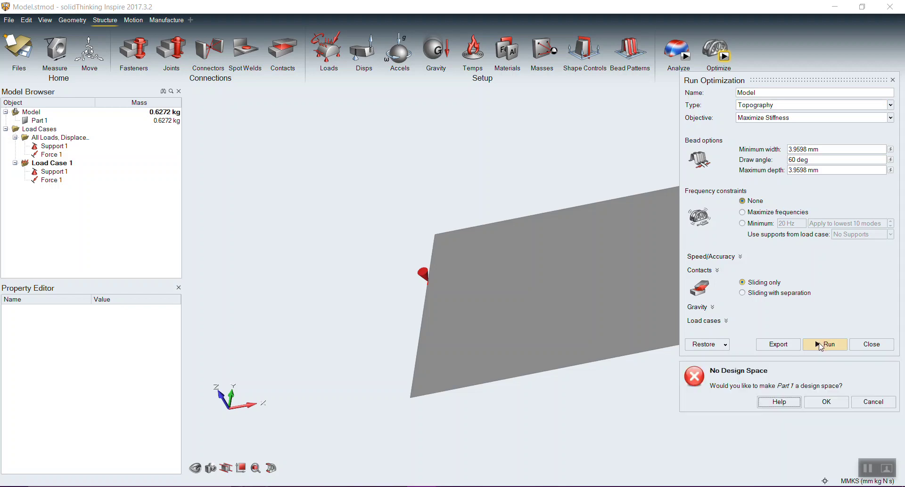
pyautogui.click(873, 402)
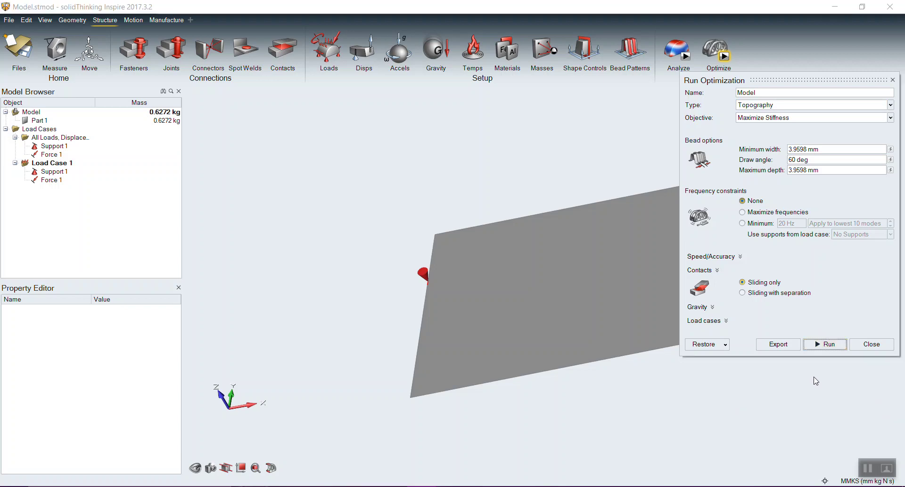
# Mark the plate as a design space
pyautogui.click(872, 344)
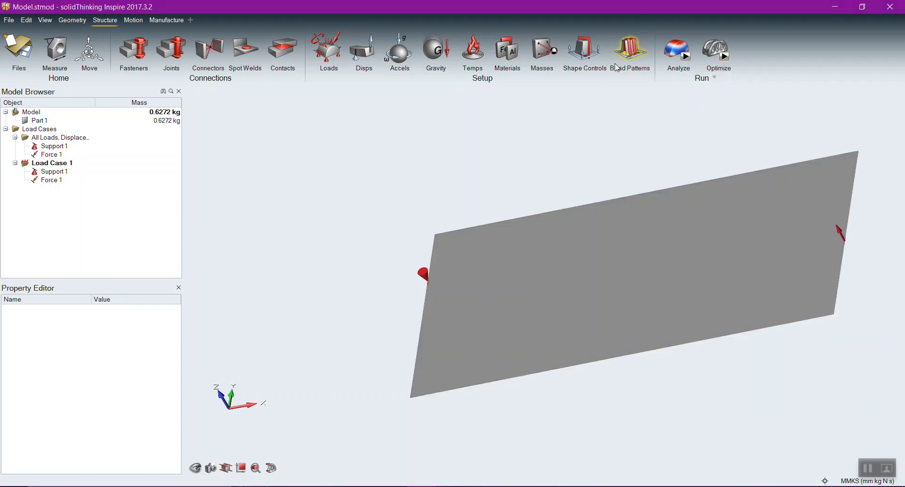
pyautogui.rightClick(650, 271)
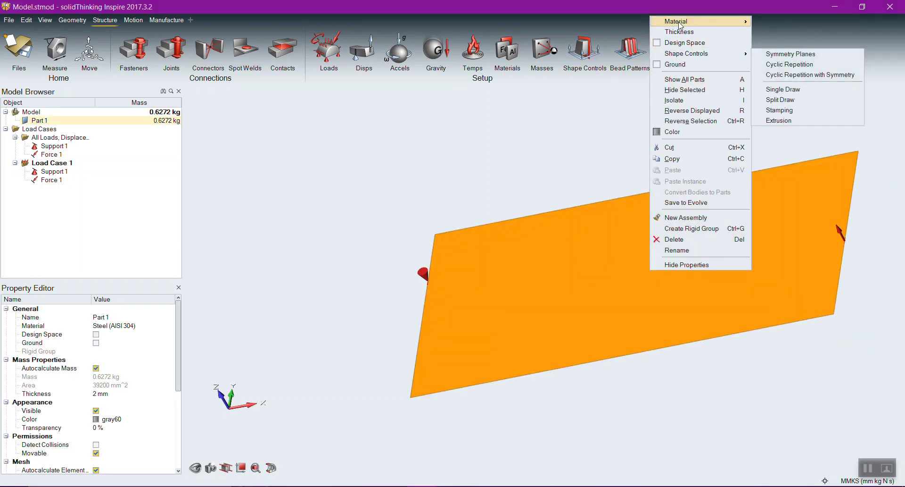
pyautogui.click(681, 42)
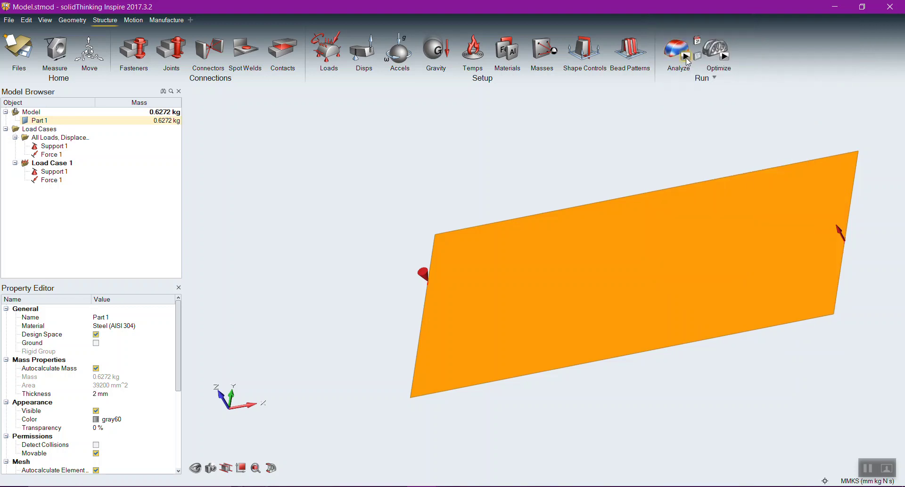
# Run the Topography Maximize Stiffness optimization on the plate
pyautogui.click(721, 53)
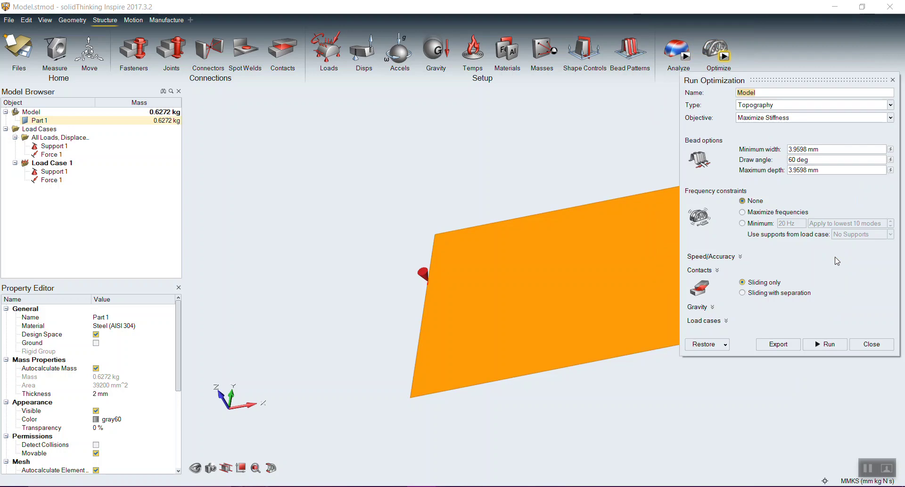
pyautogui.click(828, 344)
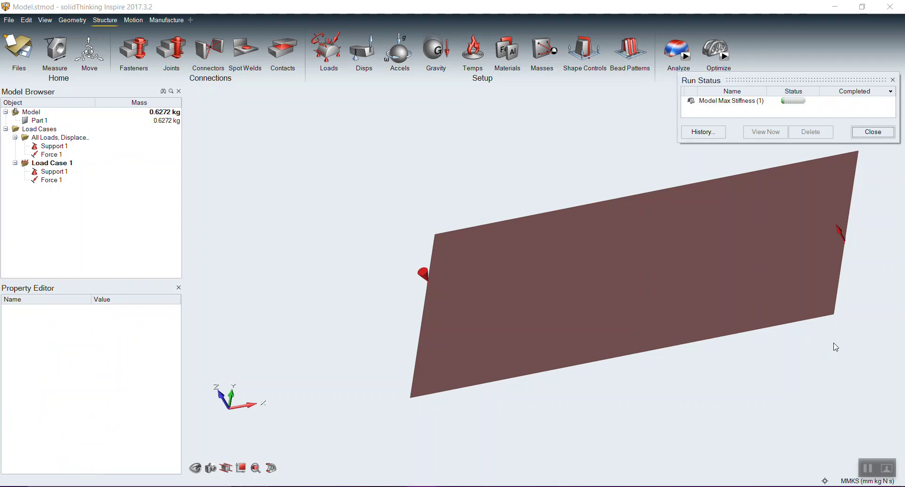
pyautogui.click(725, 56)
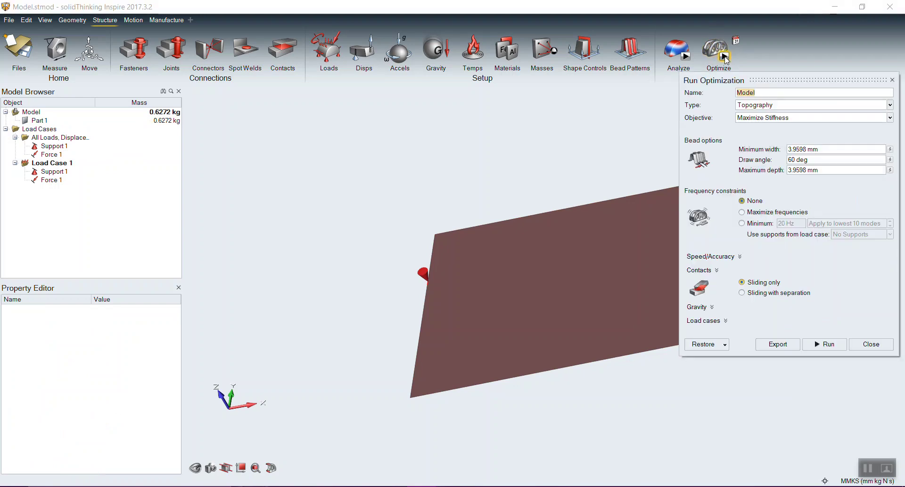
# Change the optimization type to Lattice at a 30% mass target and close the settings
pyautogui.click(772, 106)
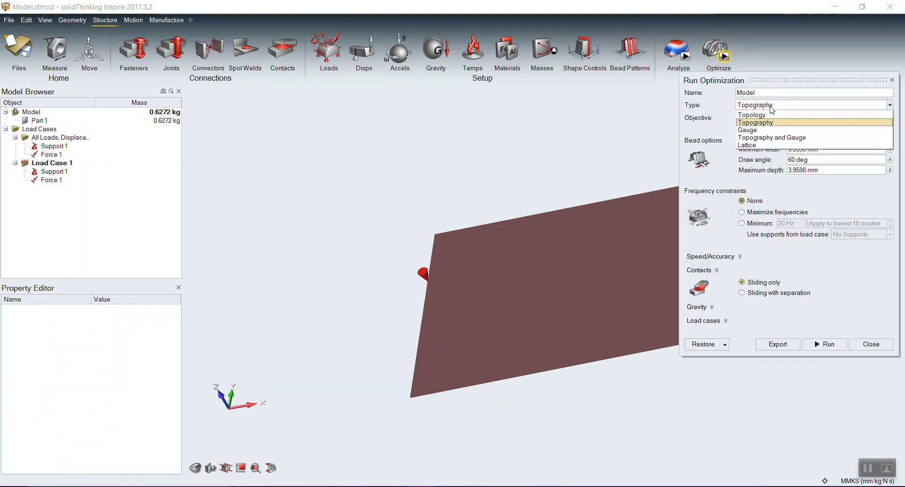
pyautogui.click(762, 148)
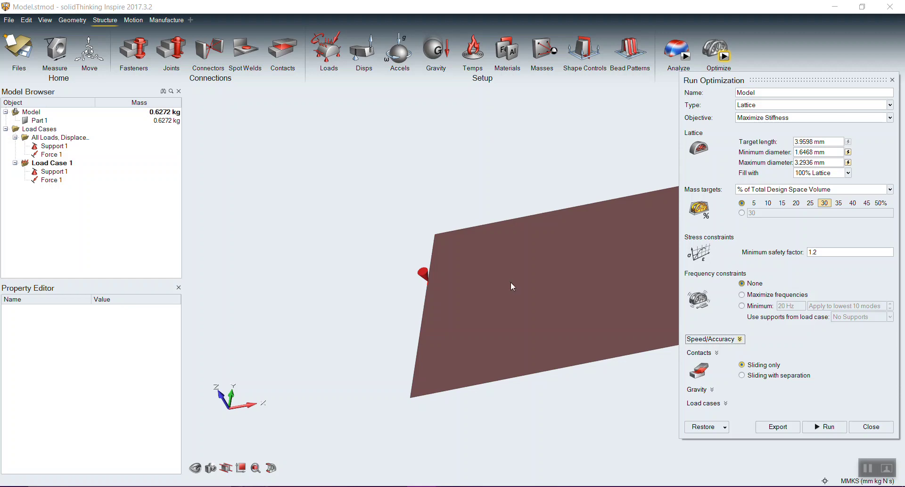
pyautogui.click(871, 427)
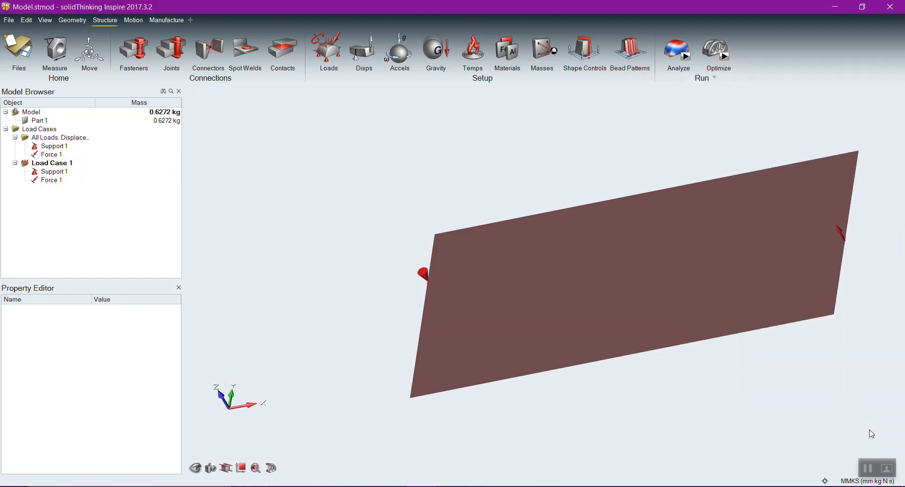
pyautogui.click(711, 49)
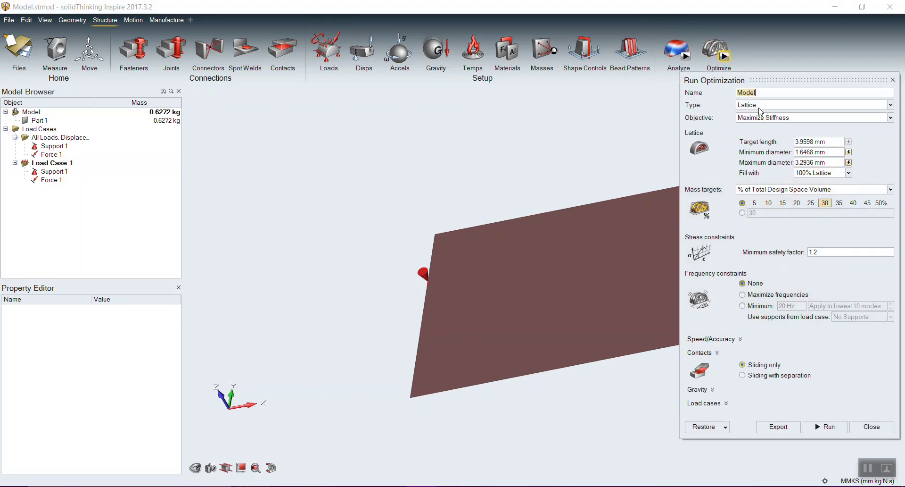
pyautogui.click(849, 173)
pyautogui.click(848, 173)
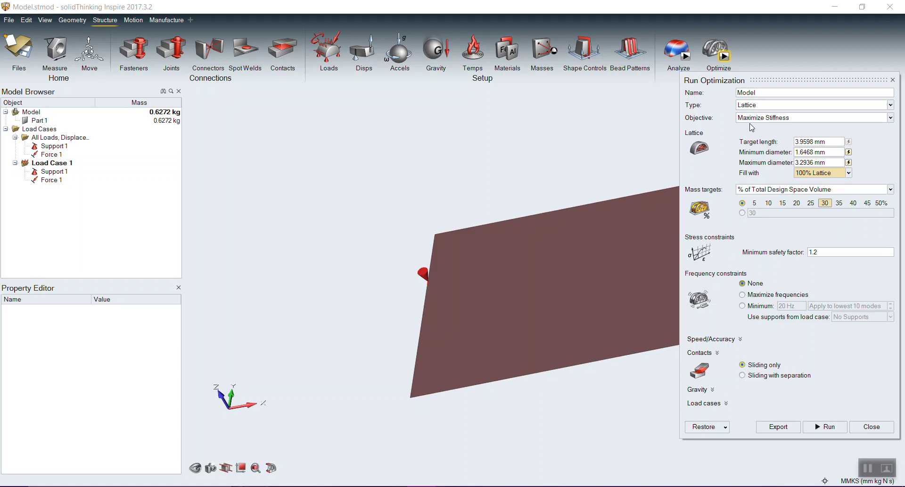
pyautogui.click(776, 119)
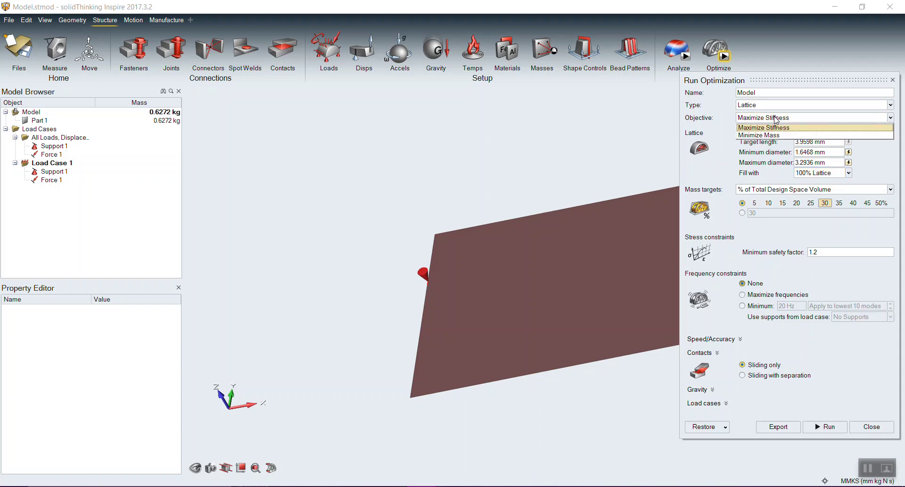
pyautogui.click(726, 134)
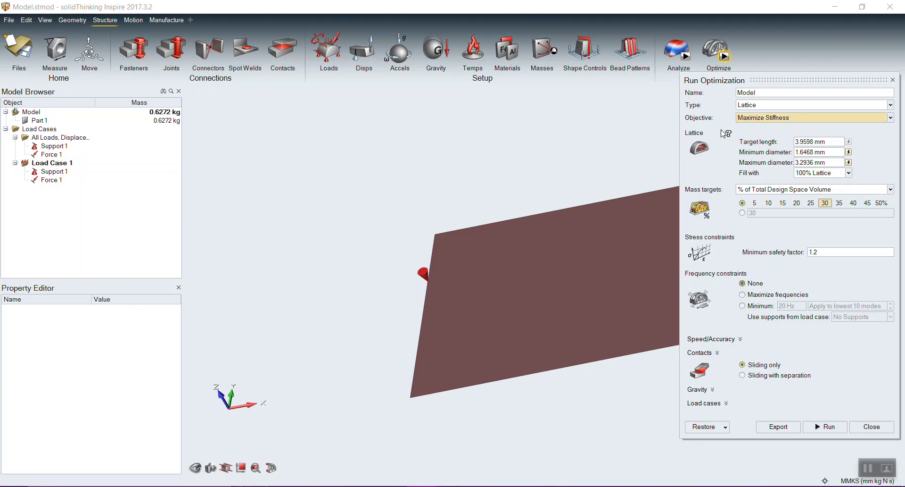
pyautogui.click(849, 173)
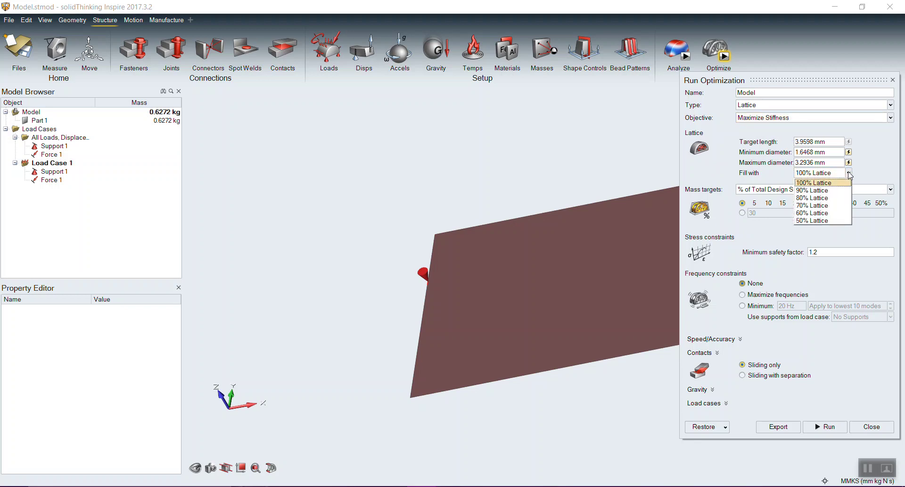
pyautogui.click(876, 173)
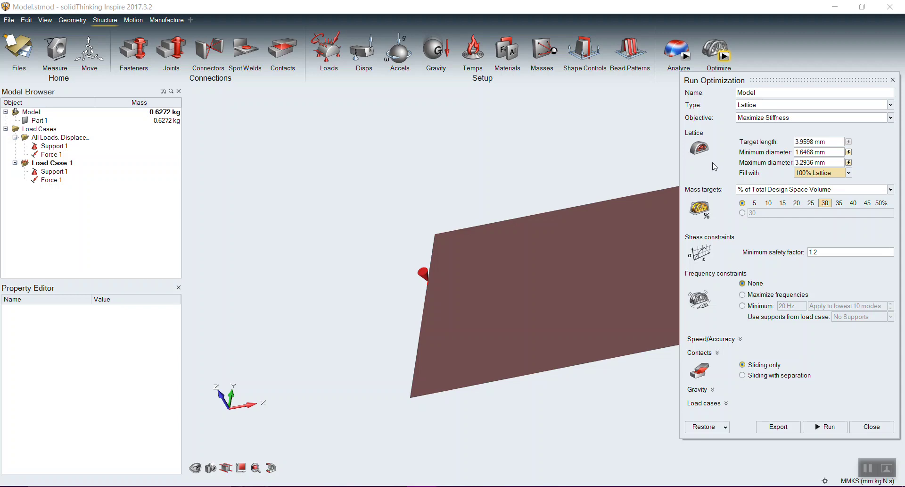
pyautogui.click(877, 81)
pyautogui.press('Return')
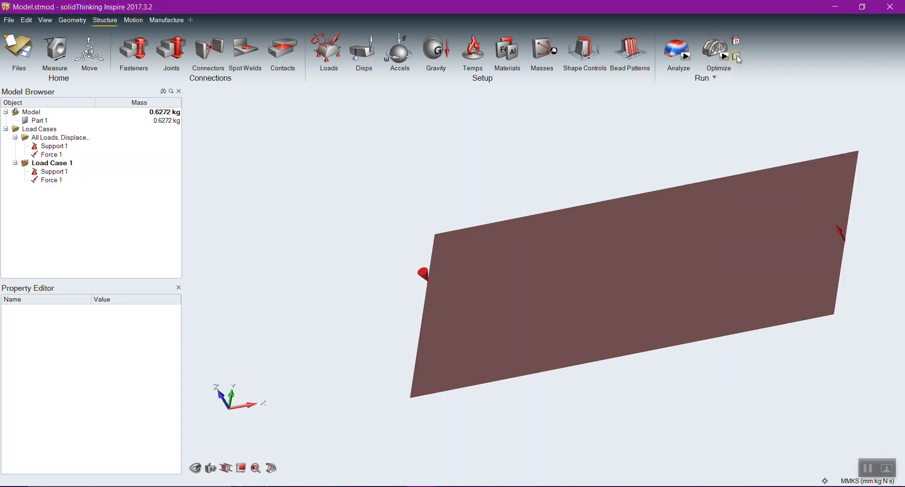
# Close the optimization settings to show the 0.6272 kg plate with Support 1 and Force 1
pyautogui.click(737, 57)
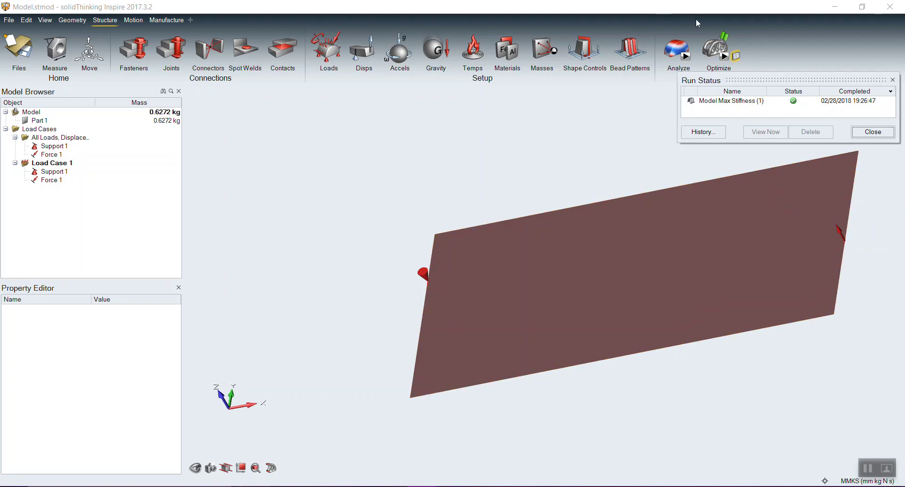
# Load the Model Max Stiffness (1) topography result and orbit to view its stepped bead ridges
pyautogui.click(726, 42)
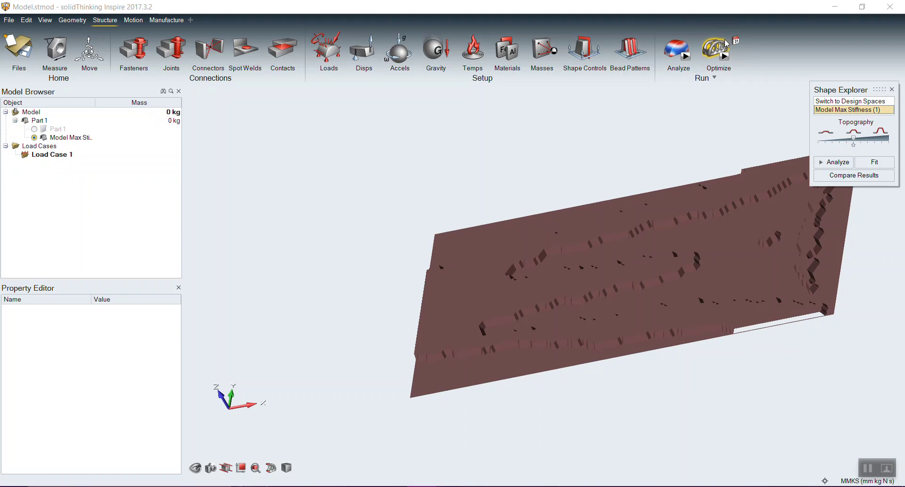
pyautogui.moveTo(634, 444); pyautogui.dragTo(628, 208, button='right')
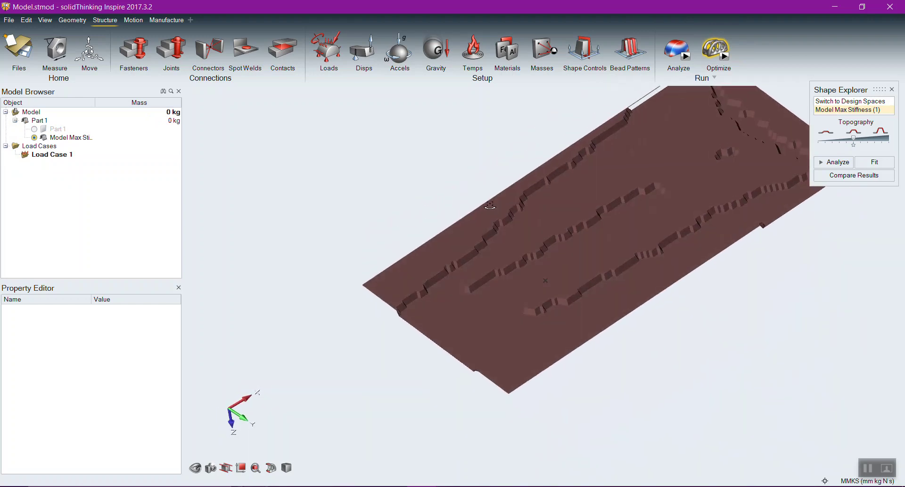
pyautogui.moveTo(592, 373); pyautogui.dragTo(574, 119, button='right')
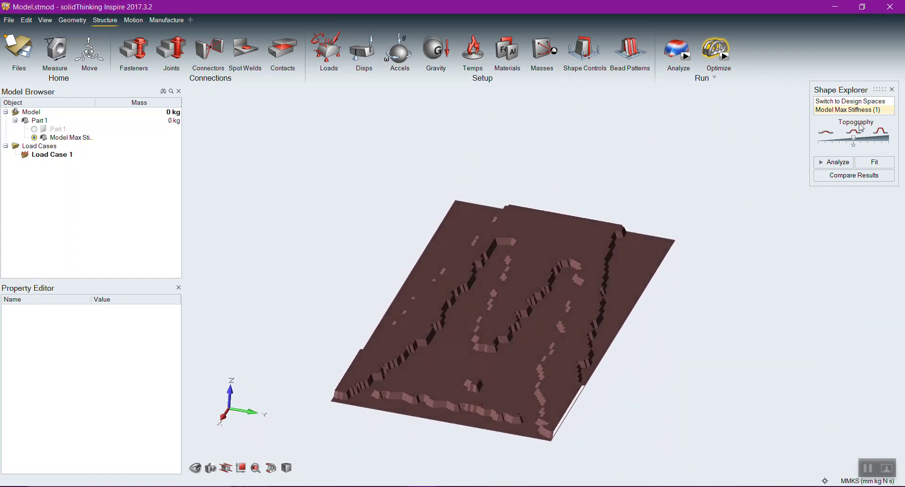
pyautogui.click(855, 140)
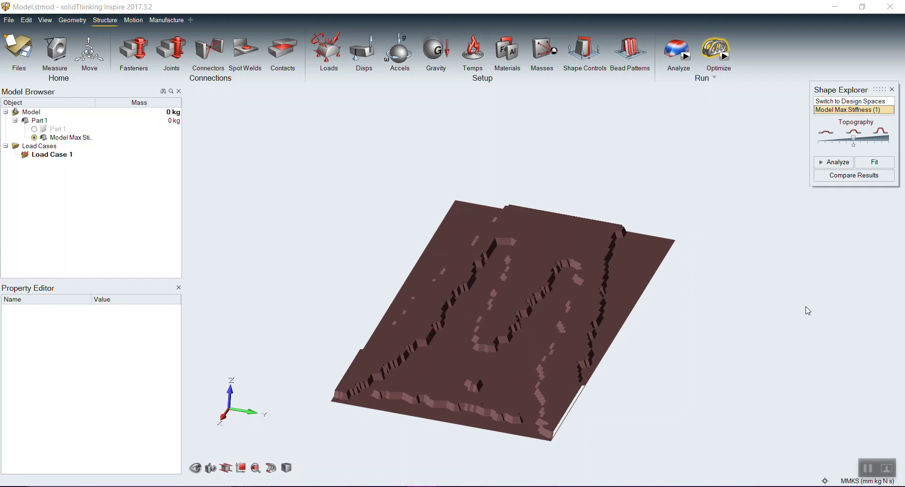
pyautogui.moveTo(698, 344); pyautogui.dragTo(691, 377, button='right')
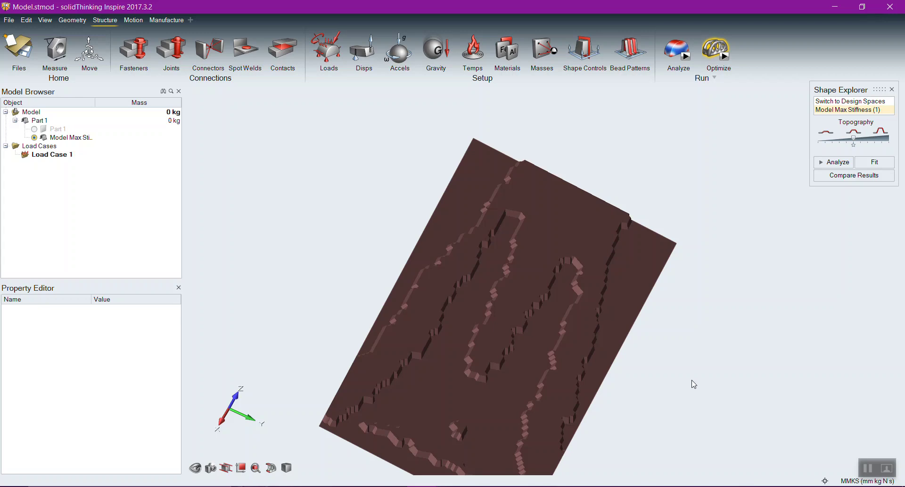
pyautogui.click(9, 21)
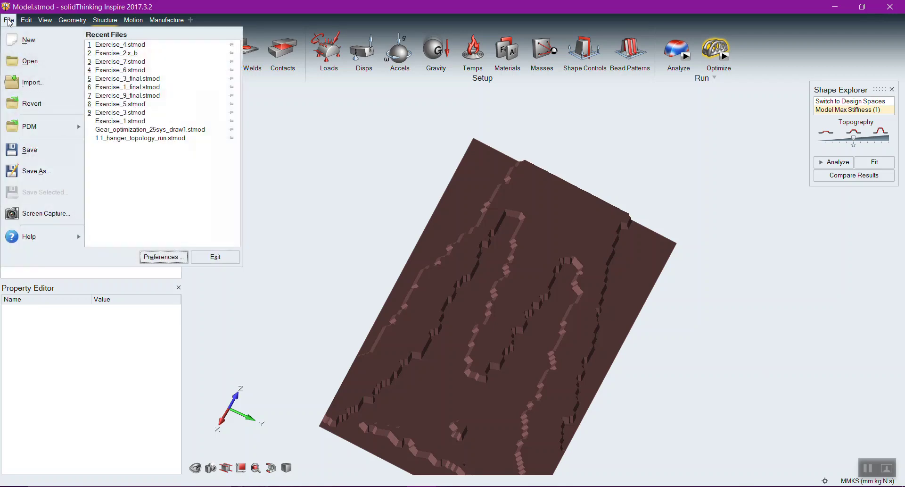
pyautogui.click(31, 61)
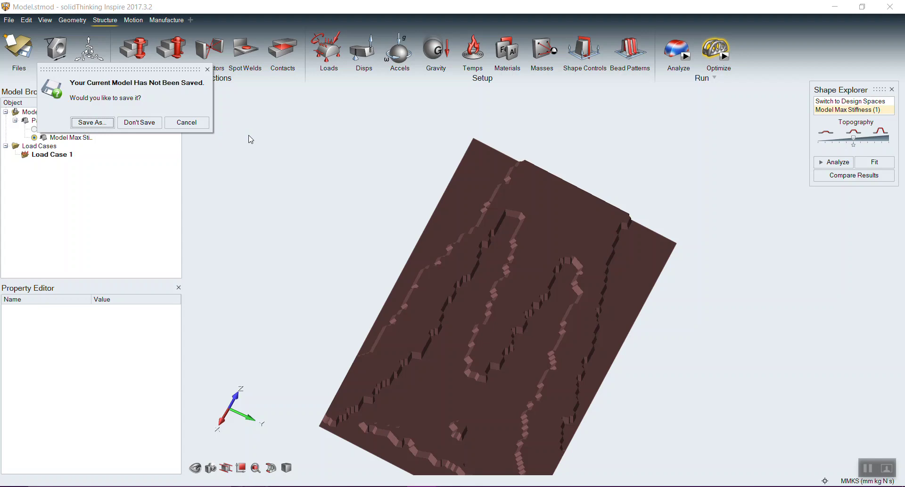
pyautogui.press('Left')
pyautogui.press('Left')
pyautogui.press('Left')
pyautogui.press('Right')
pyautogui.press('Left')
pyautogui.press('Left')
pyautogui.press('Return')
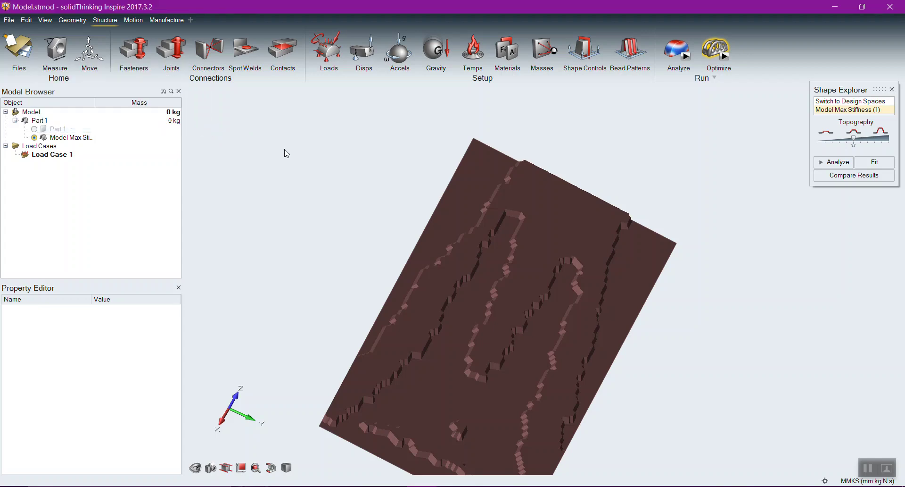
# Switch to the Motion ribbon tools and start opening another model through File > Open
pyautogui.scroll(-4, 338, 226)
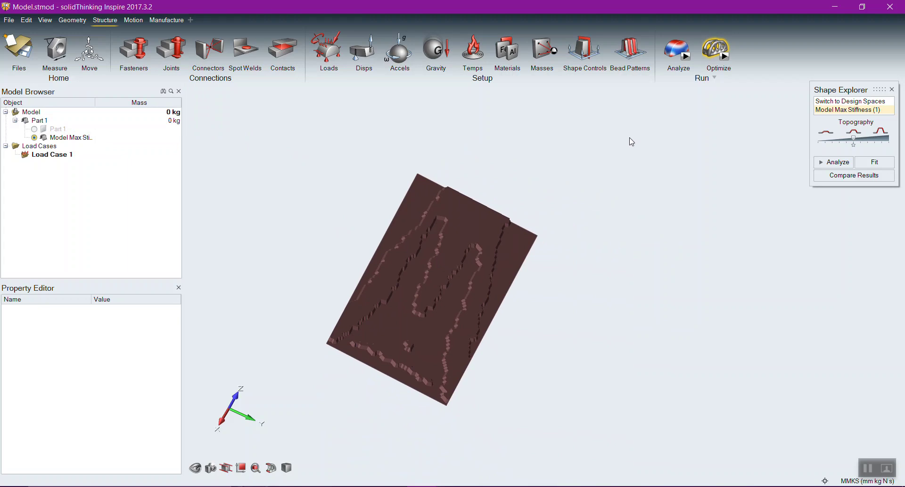
pyautogui.click(134, 22)
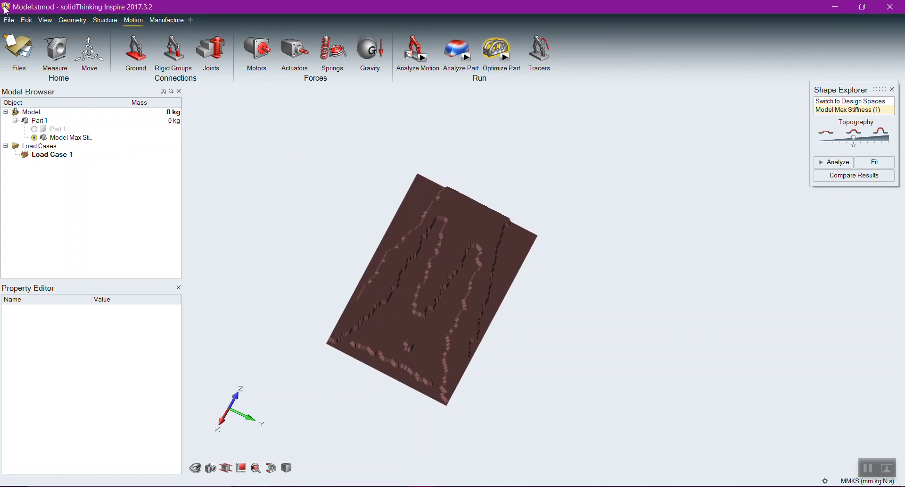
pyautogui.click(8, 20)
pyautogui.click(32, 60)
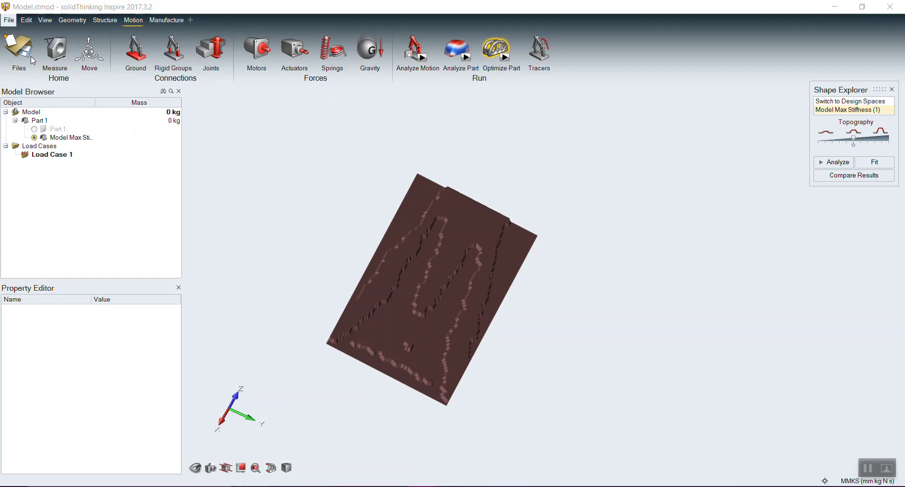
# Discard unsaved changes and open Desktop > Front Loader Demo Package > Model > Front_Loader - Demo Results
pyautogui.click(130, 117)
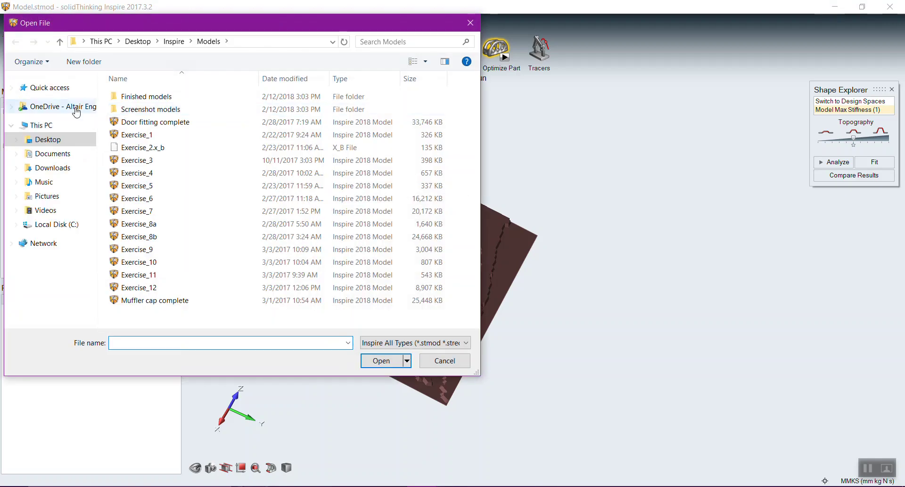
pyautogui.click(46, 139)
pyautogui.doubleClick(158, 112)
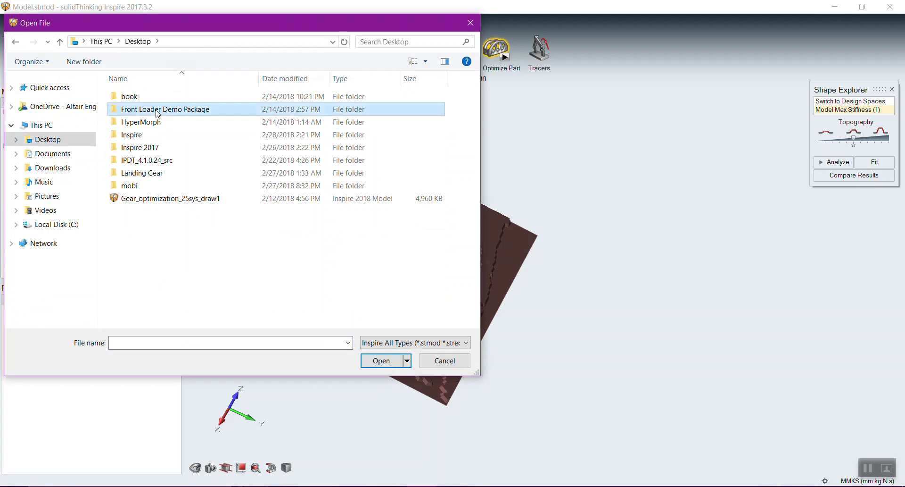
pyautogui.click(134, 112)
pyautogui.doubleClick(135, 112)
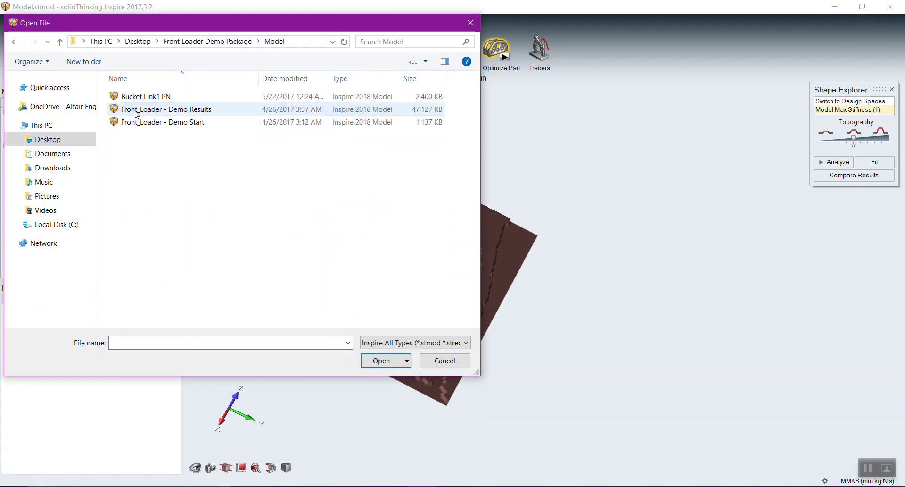
pyautogui.doubleClick(140, 111)
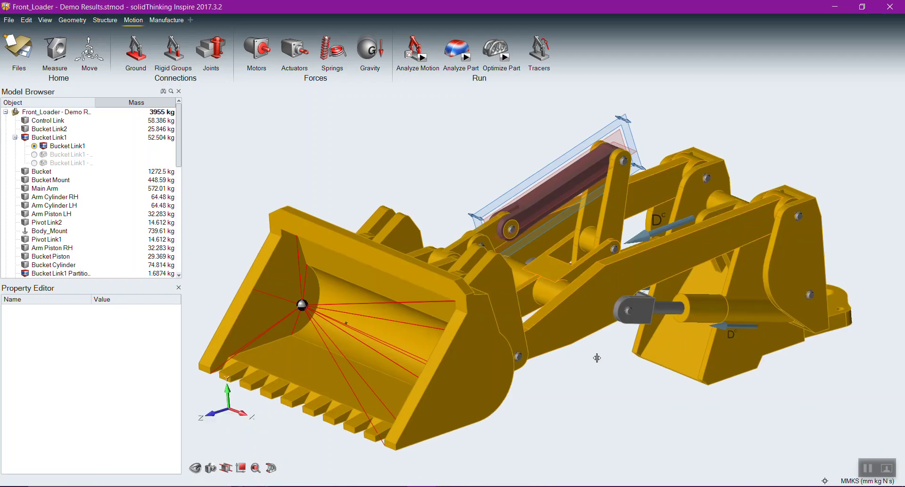
# Orbit, zoom and pan around the front loader to show its lower arms and cylinder
pyautogui.moveTo(580, 418); pyautogui.dragTo(477, 365, button='right')
pyautogui.scroll(10, 754, 351)
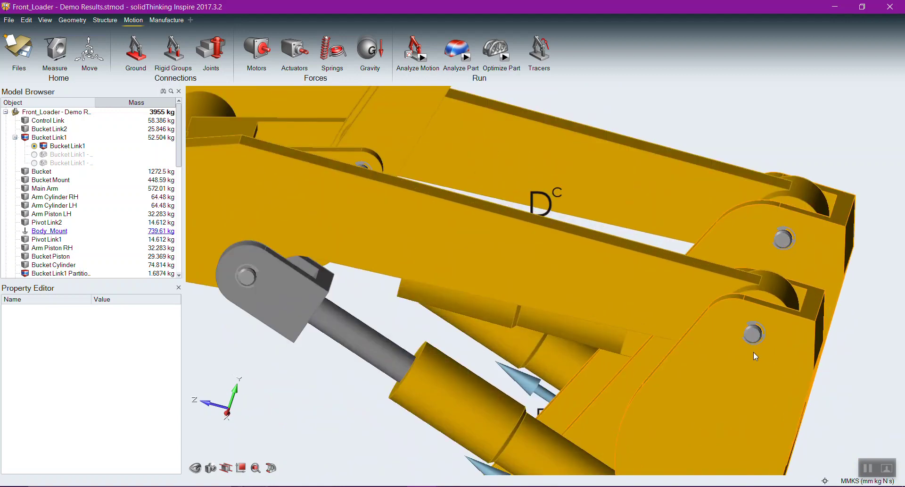
pyautogui.scroll(-3, 760, 331)
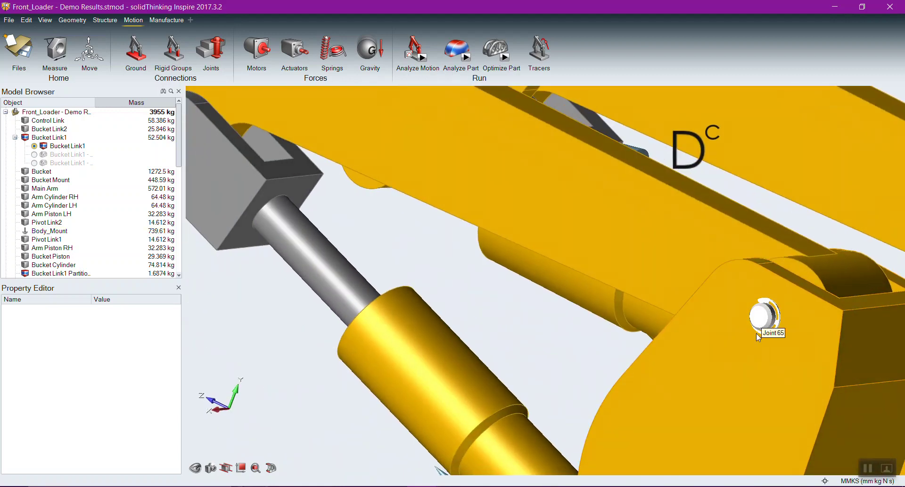
pyautogui.scroll(-5, 755, 335)
pyautogui.scroll(-5, 755, 336)
pyautogui.moveTo(788, 209); pyautogui.dragTo(782, 217, button='right')
pyautogui.scroll(6, 718, 222)
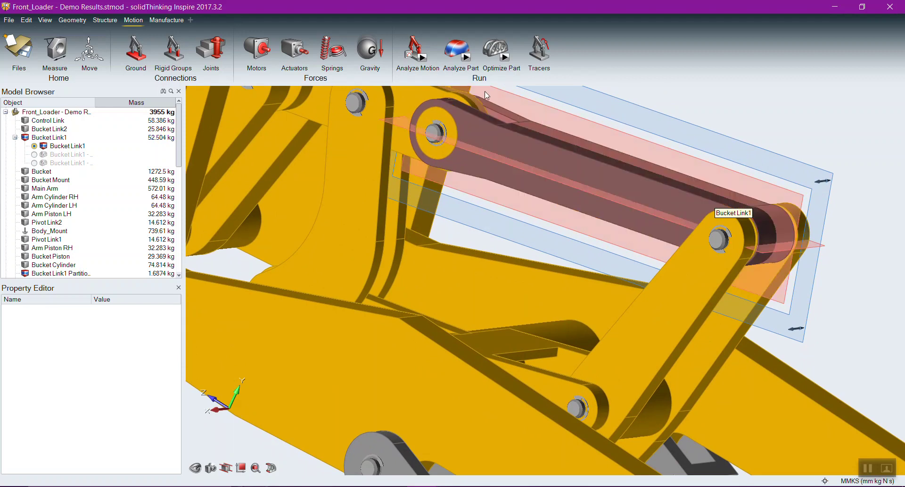
pyautogui.moveTo(422, 58)
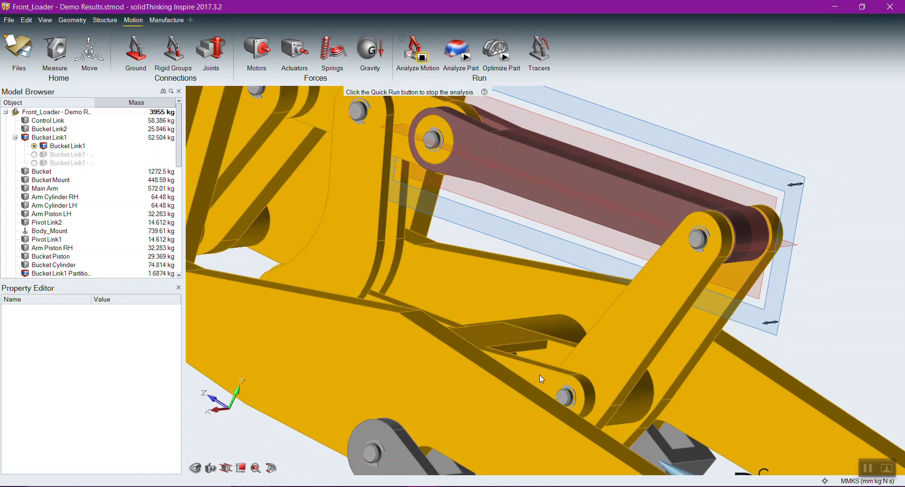
pyautogui.scroll(-5, 552, 369)
pyautogui.moveTo(693, 396); pyautogui.dragTo(663, 239, button='middle')
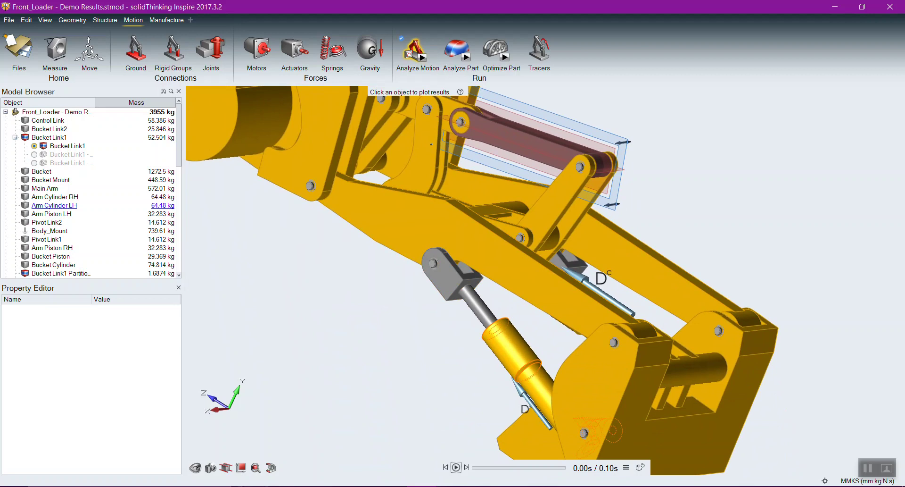
# Play back the motion animation, then set the Analyze Motion end time to 10 s
pyautogui.click(457, 468)
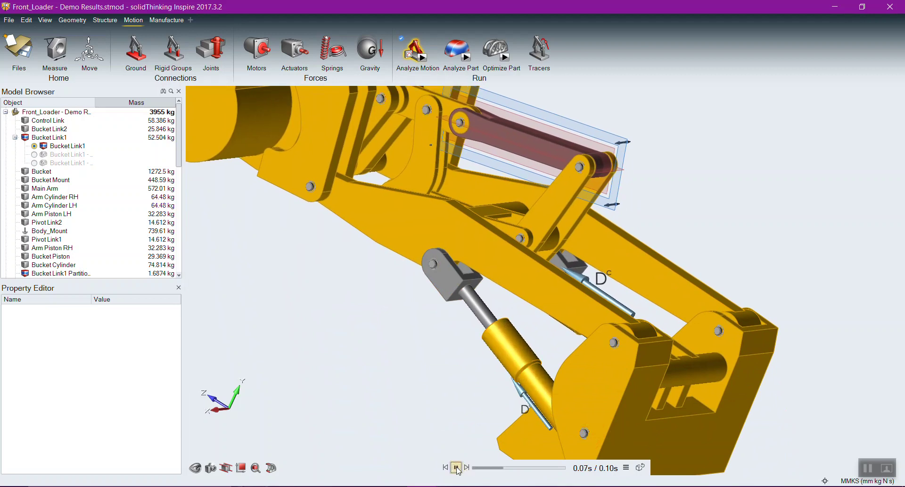
pyautogui.scroll(-2, 383, 297)
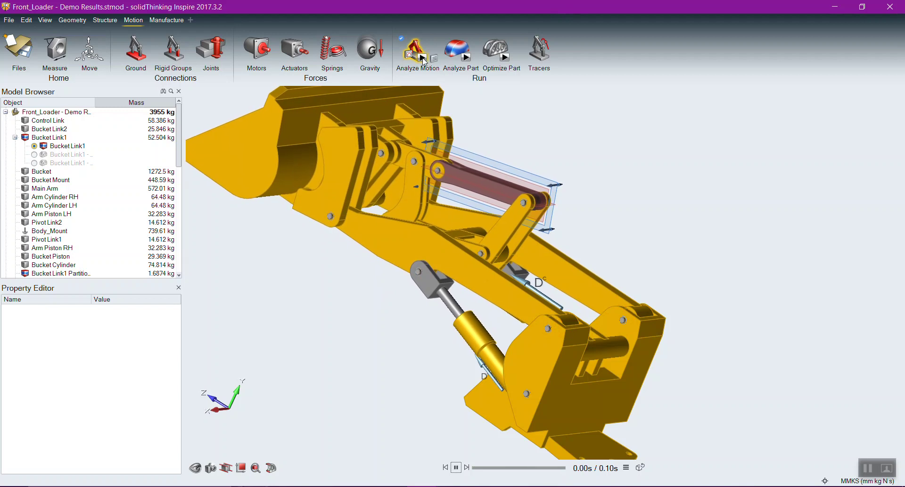
pyautogui.click(437, 61)
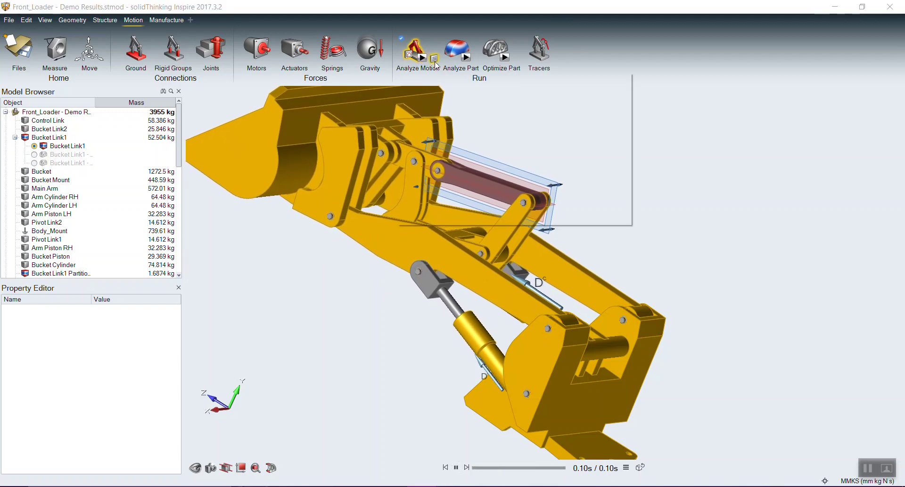
pyautogui.click(535, 93)
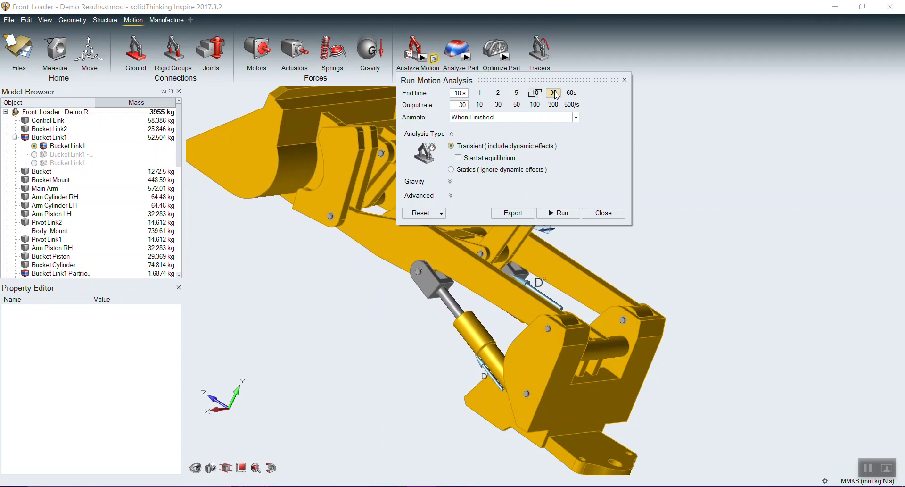
# Change the end time to 30 s, run the transient analysis, and close the dialog
pyautogui.click(555, 92)
pyautogui.click(560, 213)
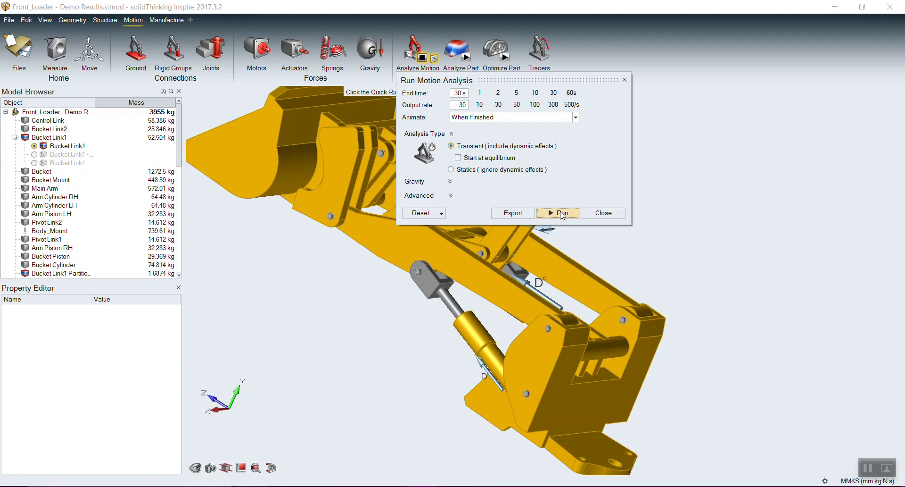
pyautogui.click(604, 212)
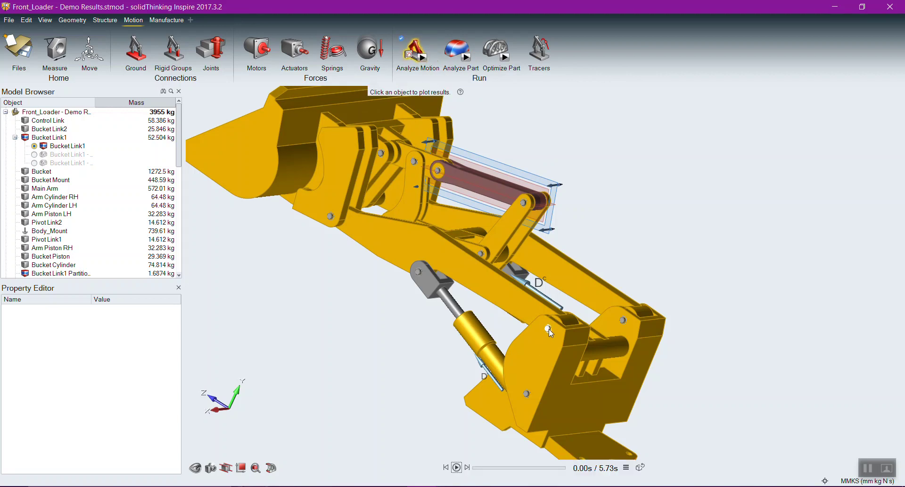
# Show Joint 65's force-over-time plot, dismiss it, and open Actuator 19 (Step) for editing
pyautogui.click(527, 204)
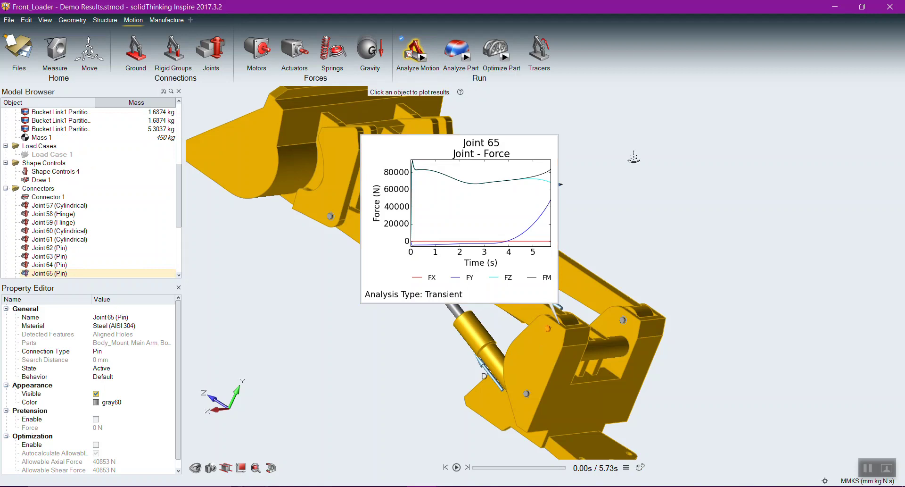
pyautogui.moveTo(634, 160); pyautogui.dragTo(650, 207, button='right')
pyautogui.doubleClick(486, 373)
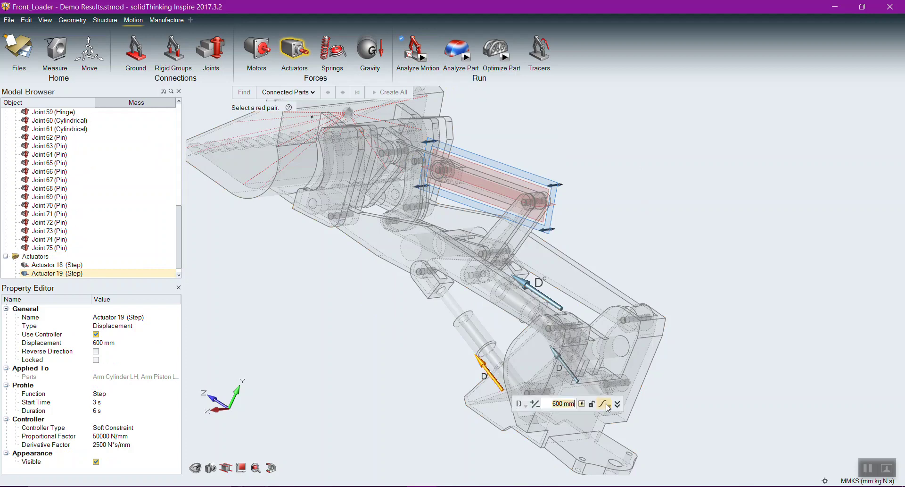
# Browse Actuator 19's motion profile options, deselect it, and exit the Actuators tool with Esc
pyautogui.click(609, 406)
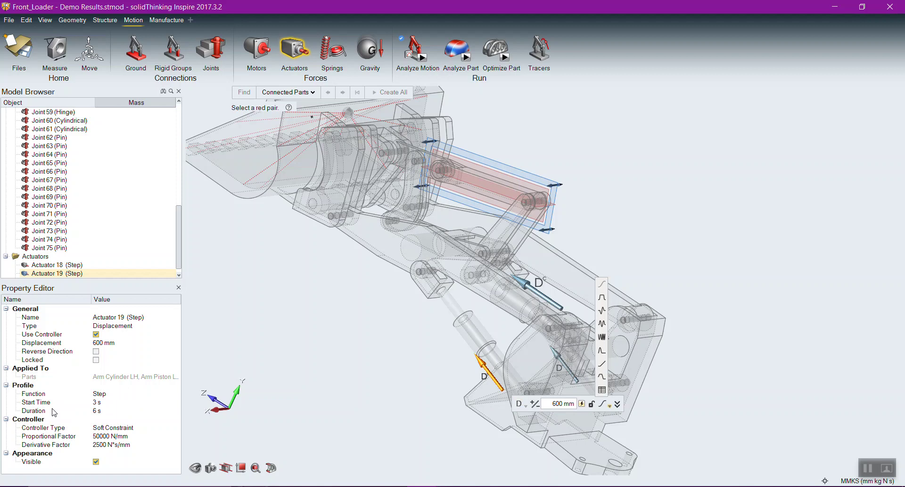
pyautogui.click(757, 241)
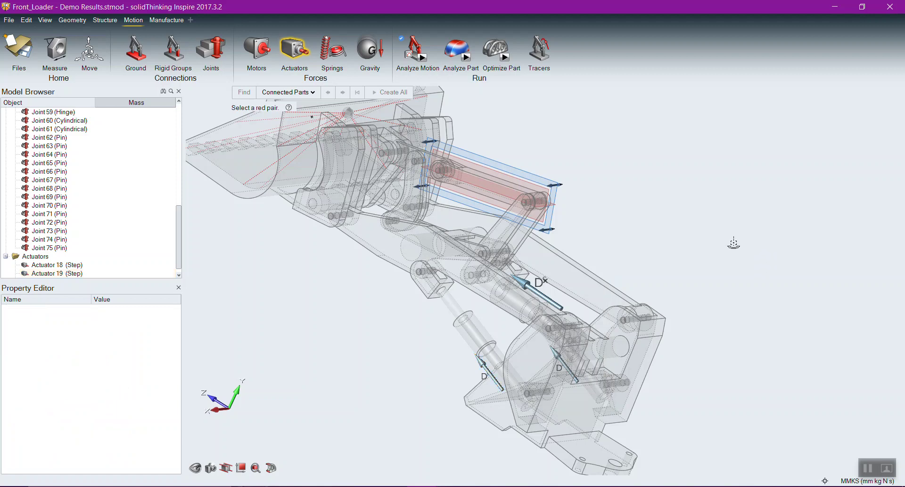
pyautogui.press('Escape')
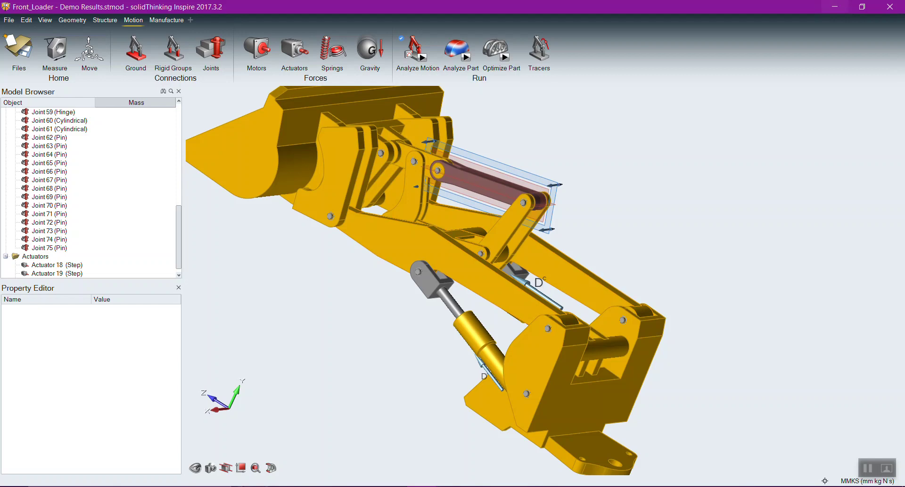
# Open the Python Window (F4) from the View menu beneath the loader model
pyautogui.click(25, 20)
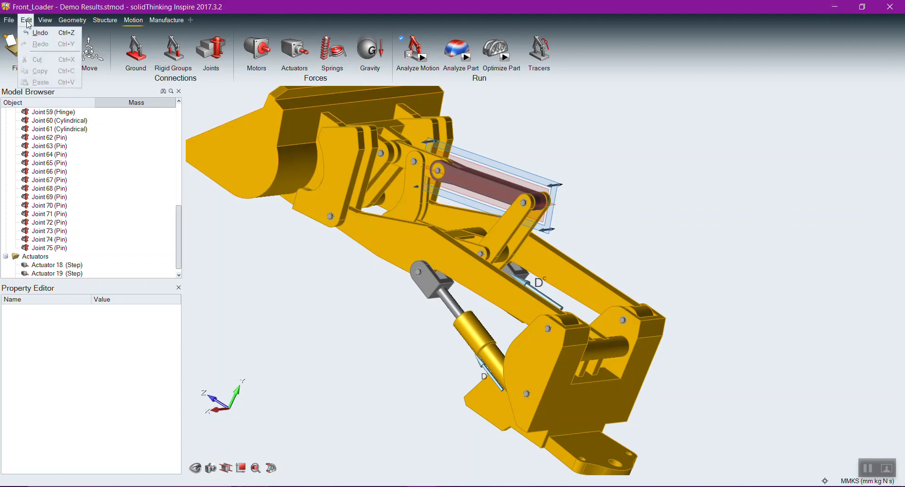
pyautogui.moveTo(49, 23)
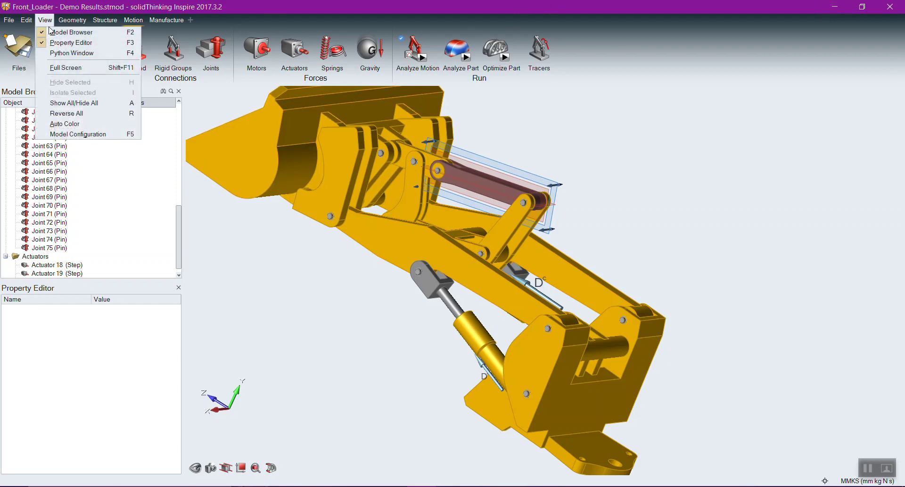
pyautogui.click(63, 53)
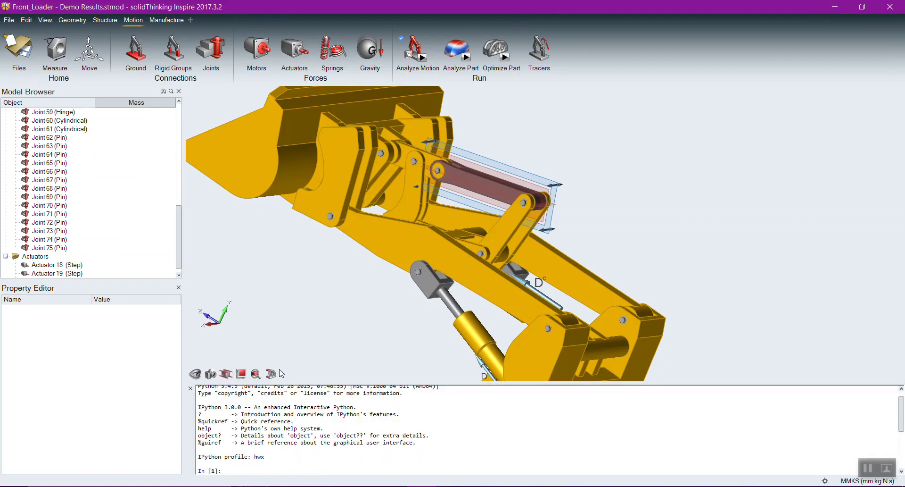